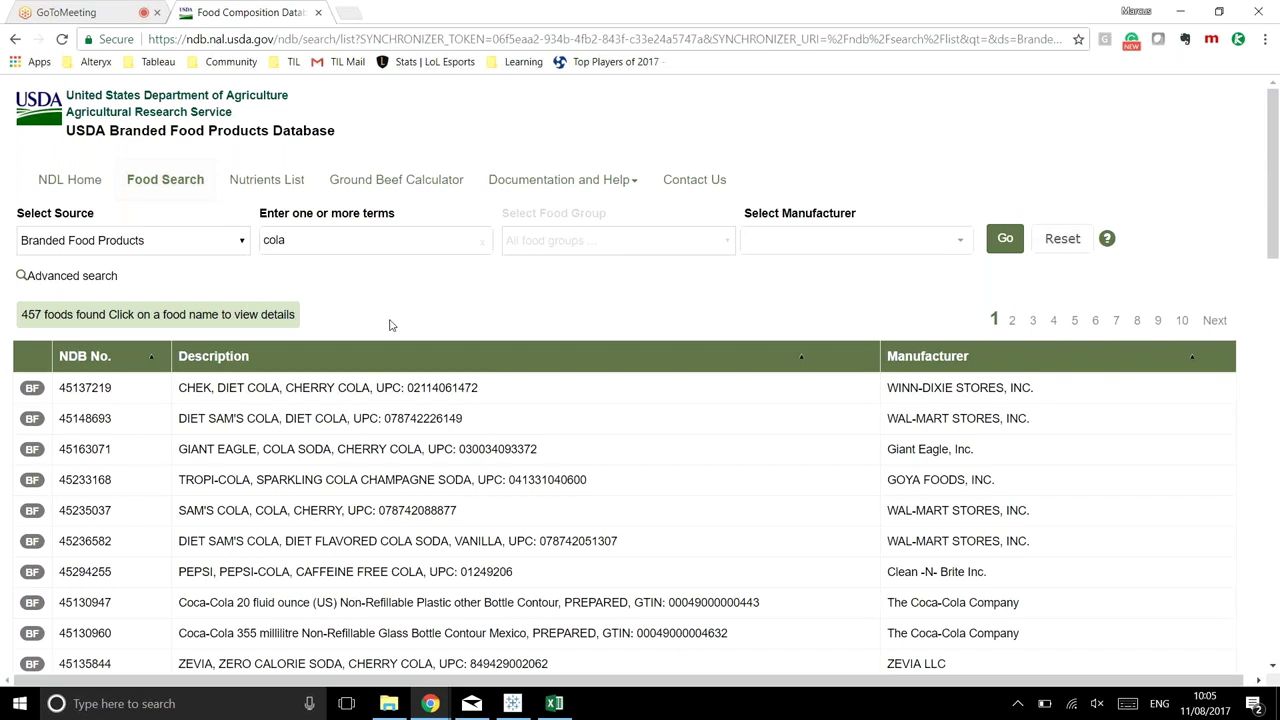
- Bring up the Link Klipper extension's options for the cola results page and switch to Cola Links.csv in Excel
left_click(1238, 41)
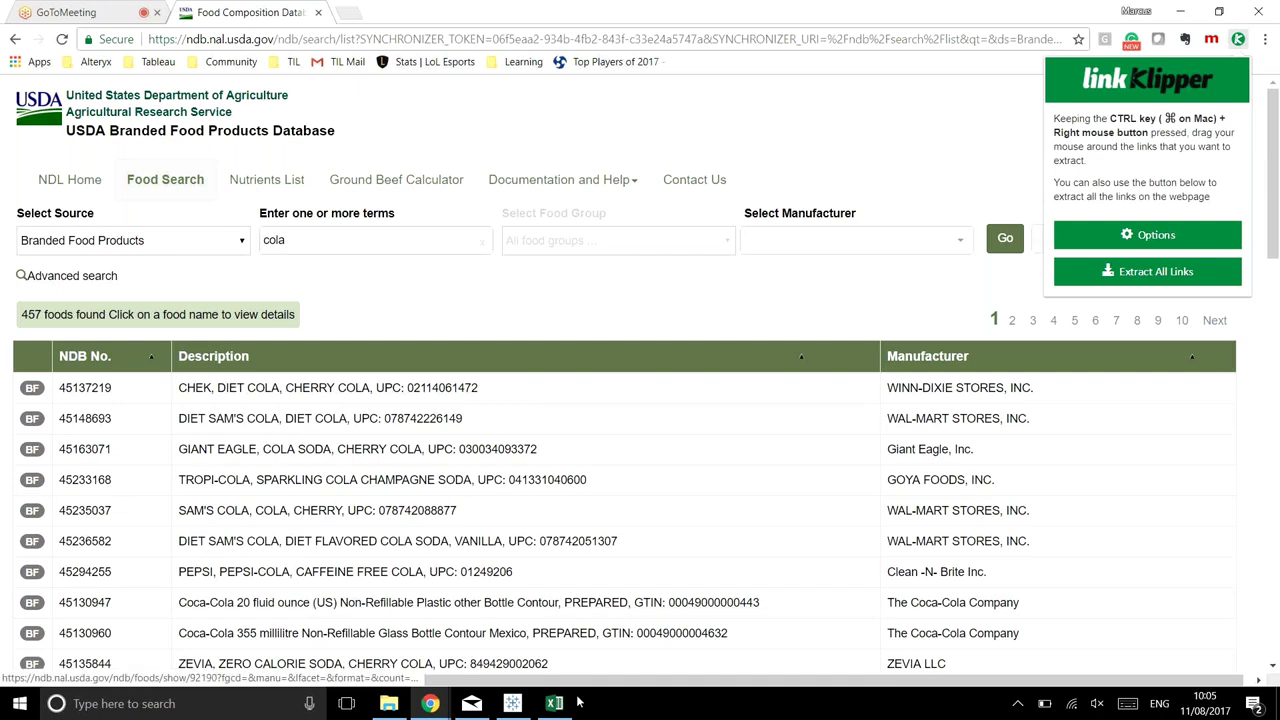
mouse_move(557, 706)
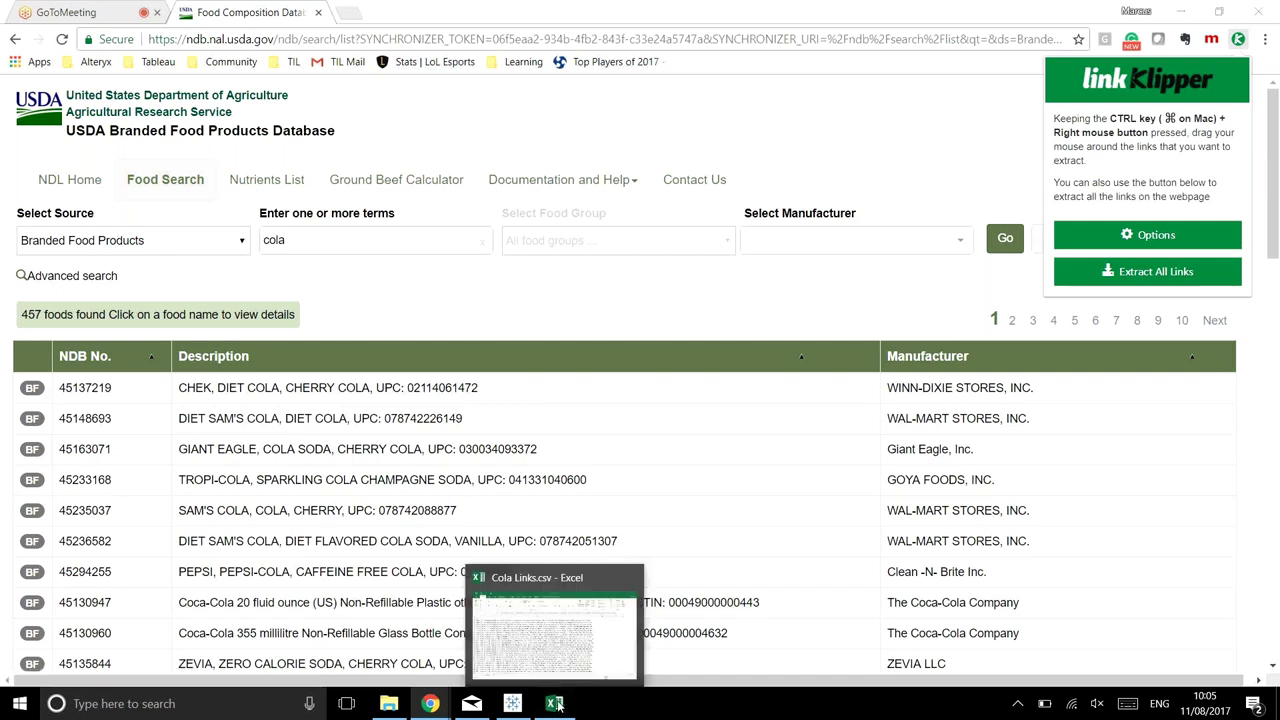
left_click(557, 704)
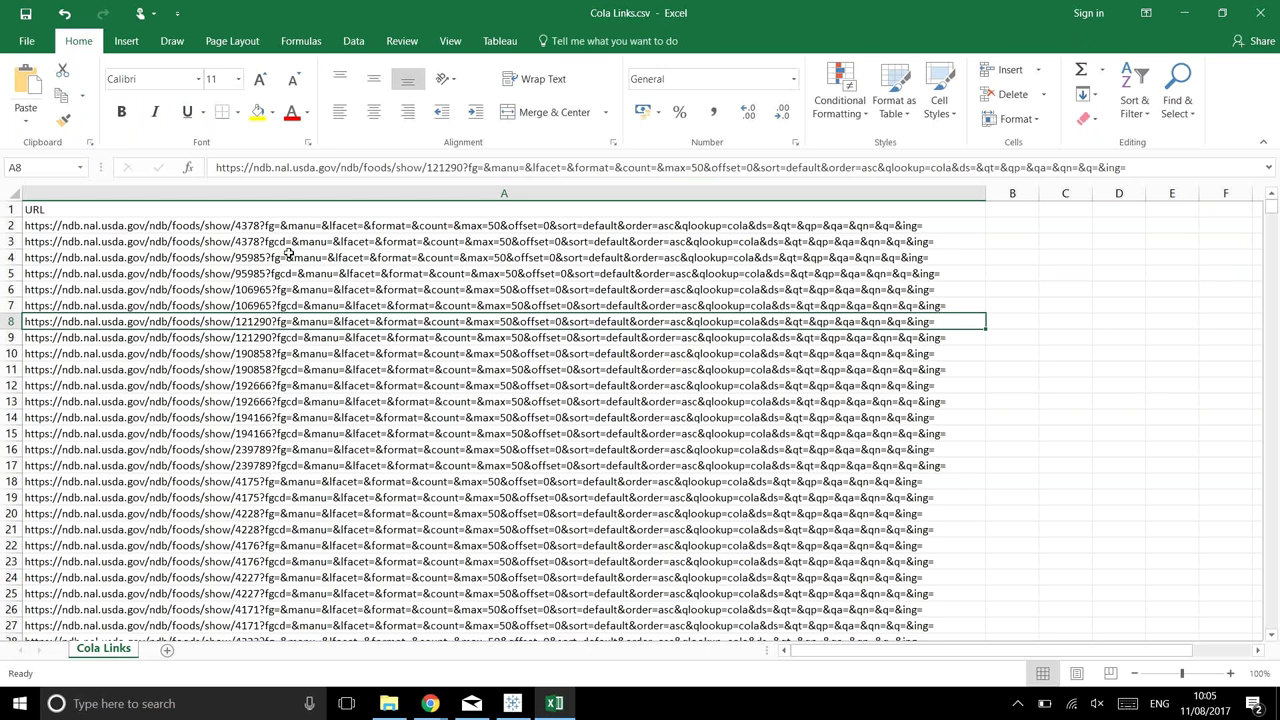
- Examine the extracted food-page URLs in column A of Cola Links.csv down to the end of the list
scroll(471, 306, "down", 4)
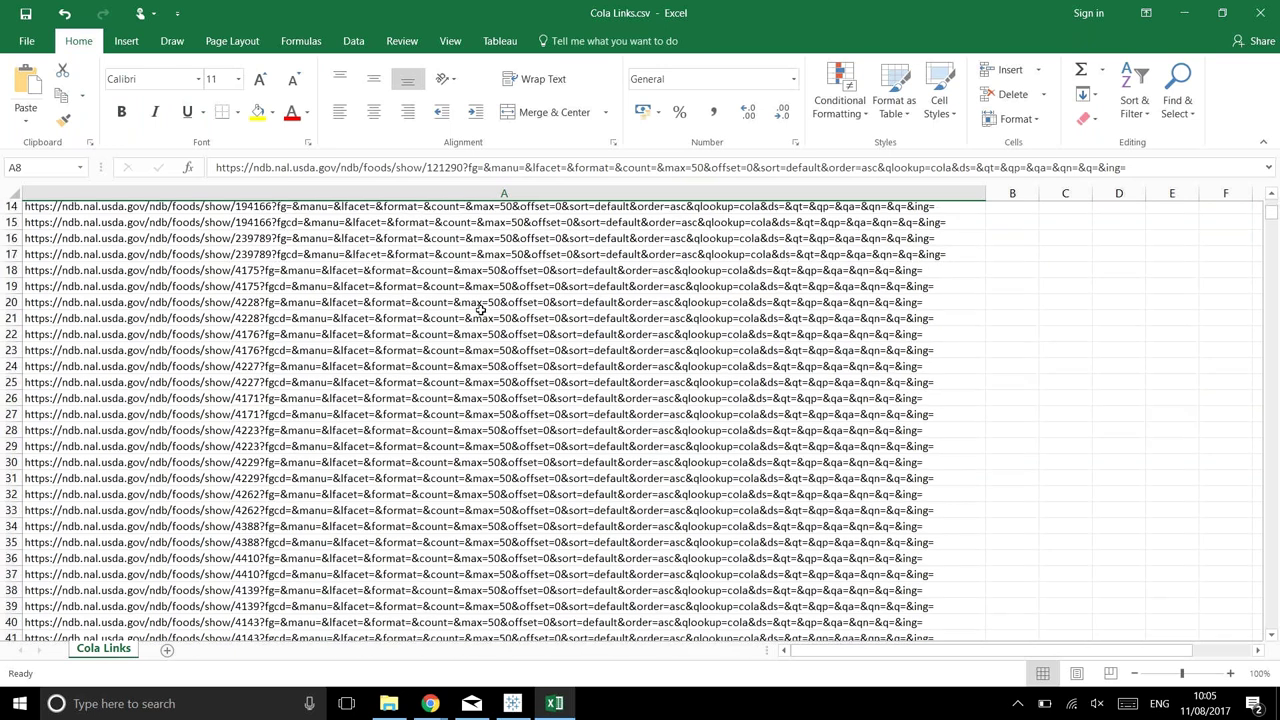
scroll(480, 311, "down", 20)
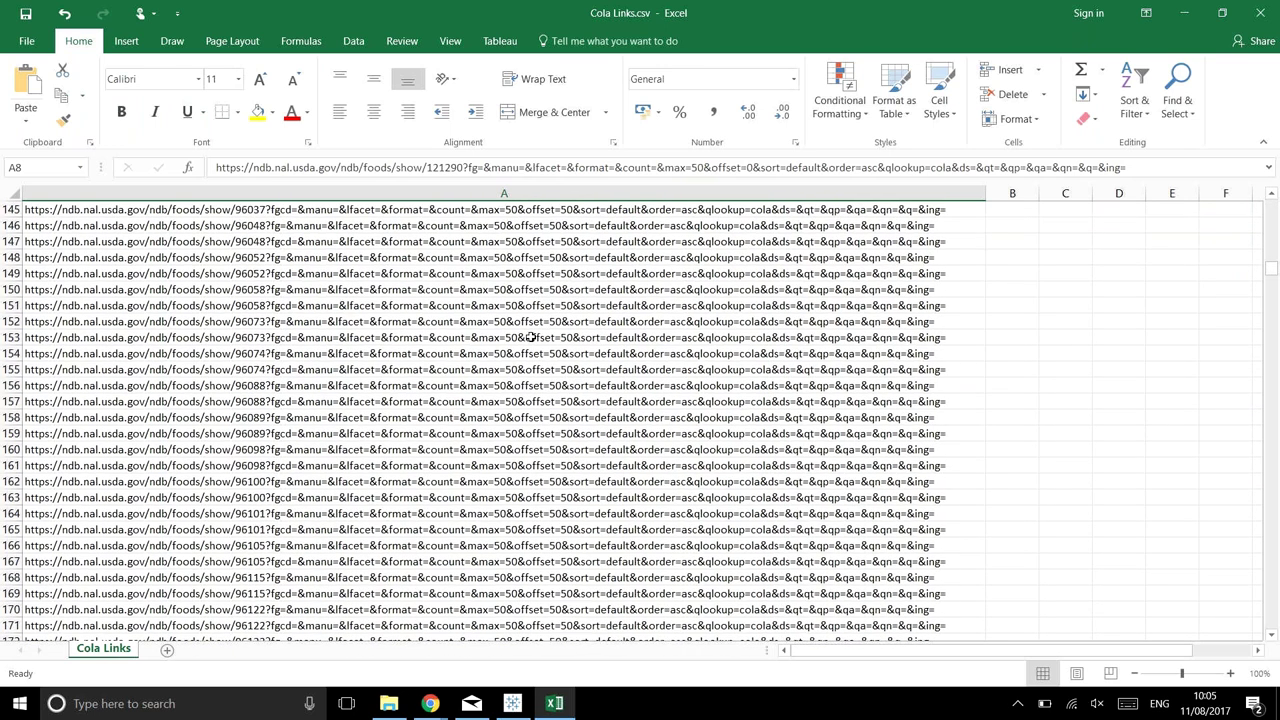
scroll(531, 336, "down", 20)
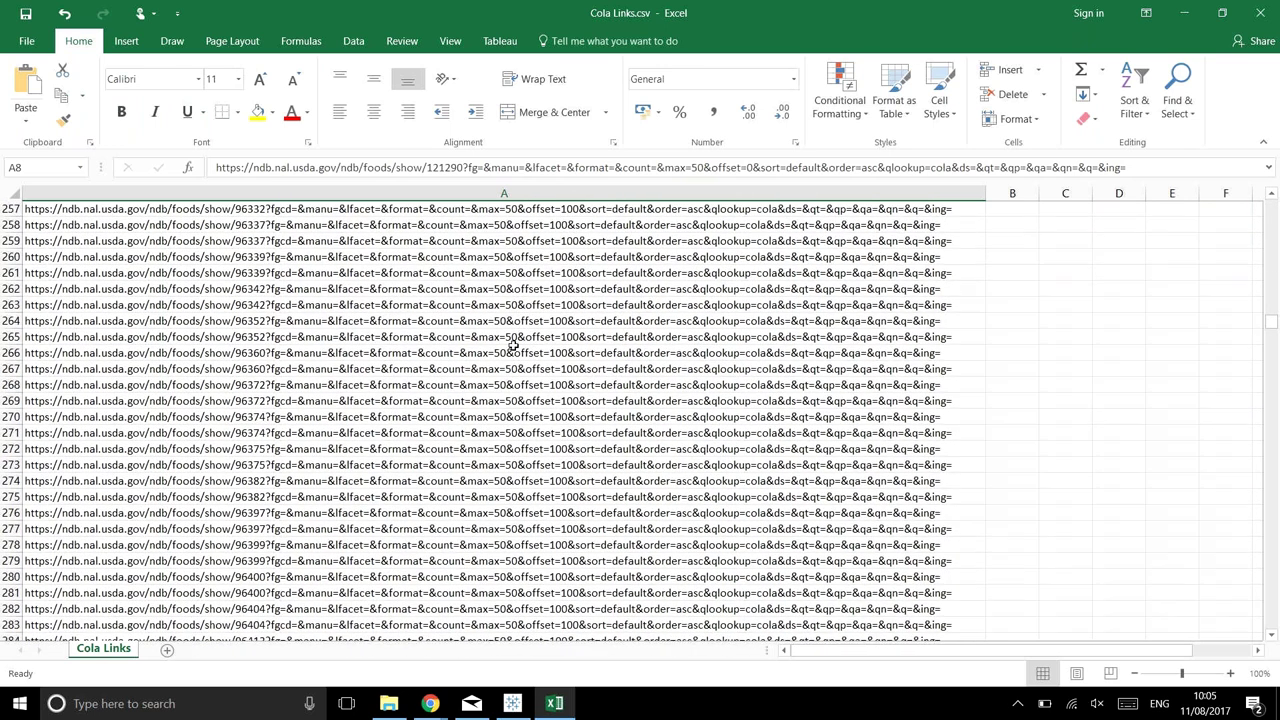
scroll(512, 343, "down", 20)
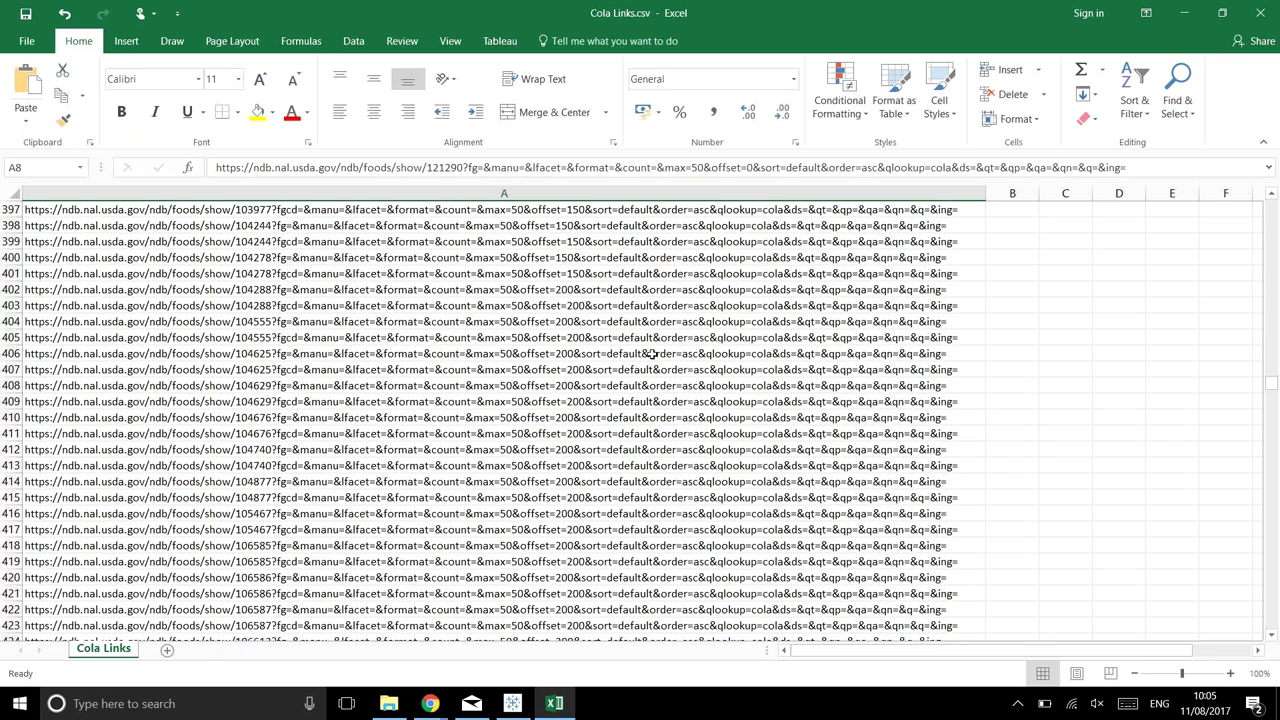
scroll(643, 360, "down", 20)
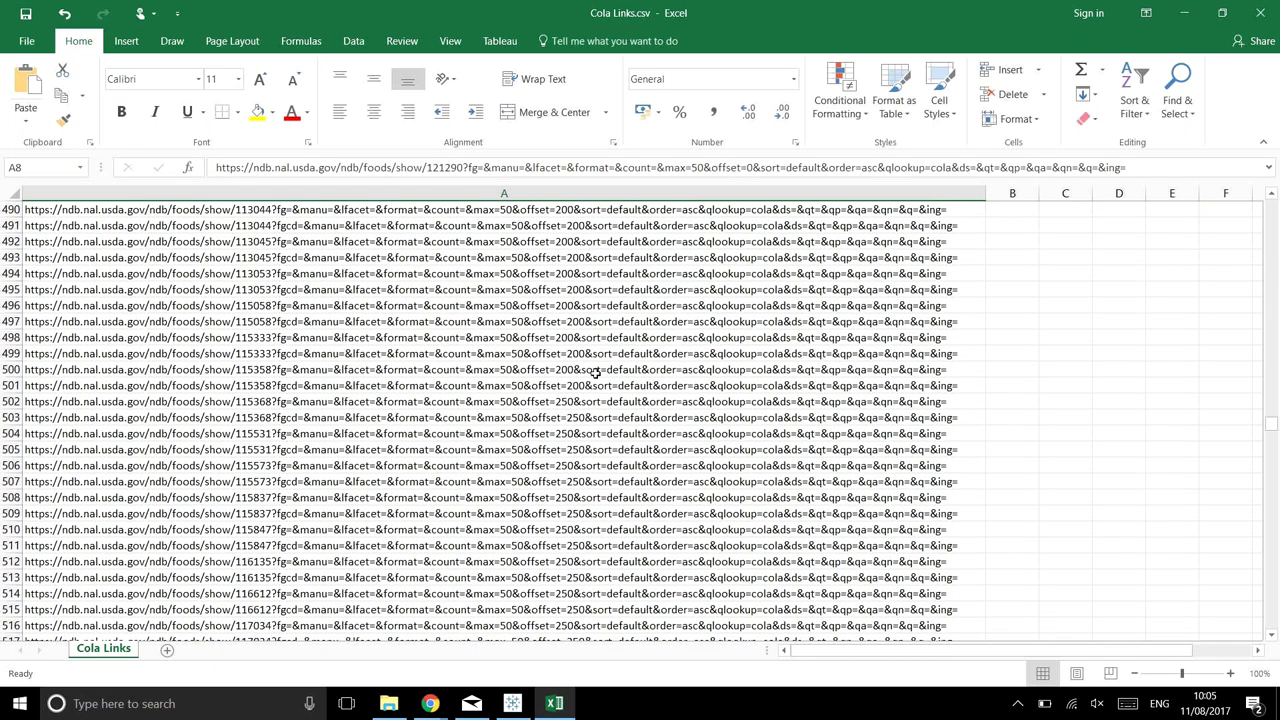
scroll(690, 390, "down", 2)
scroll(698, 397, "down", 20)
scroll(801, 401, "down", 8)
scroll(795, 401, "down", 20)
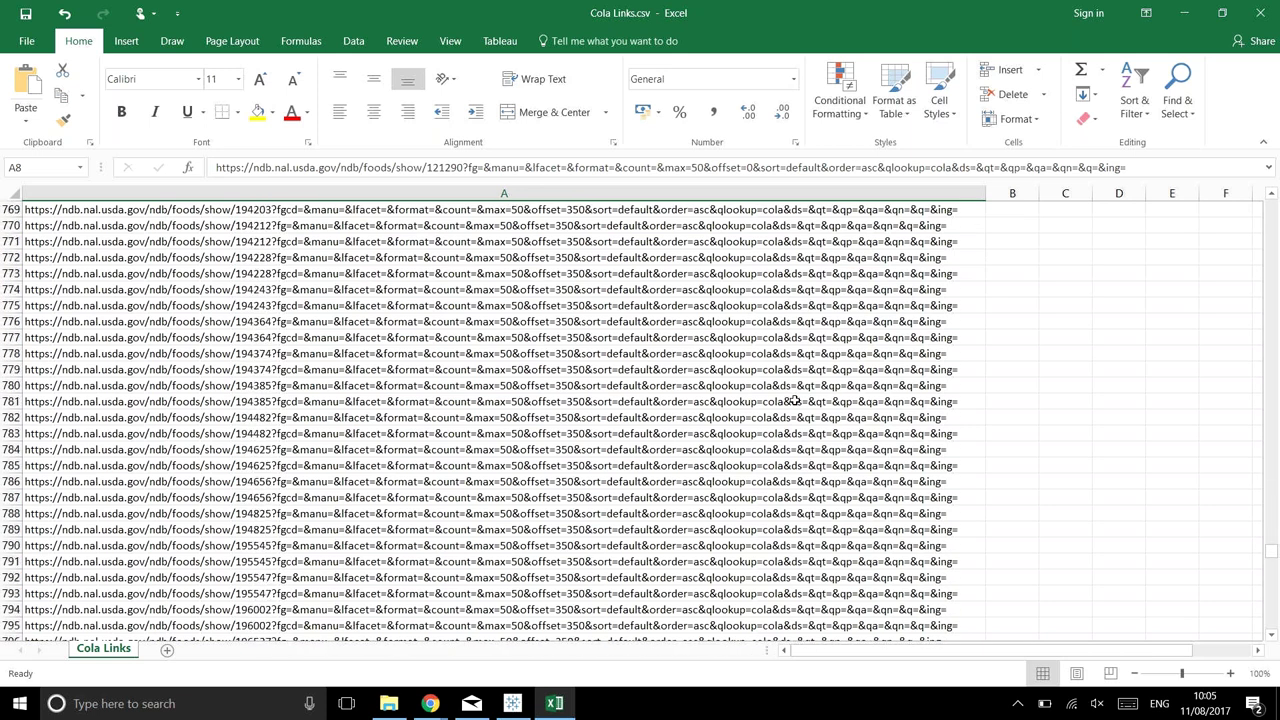
scroll(793, 398, "down", 20)
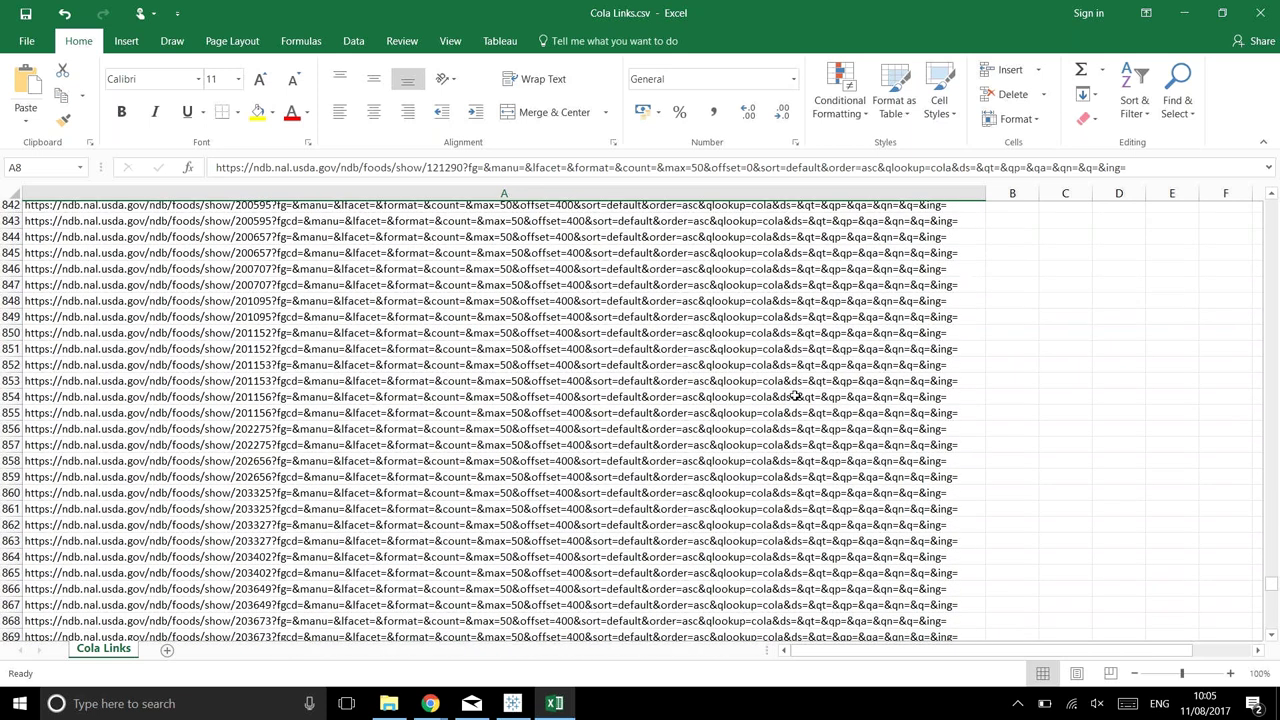
scroll(860, 460, "down", 15)
scroll(800, 455, "up", 17)
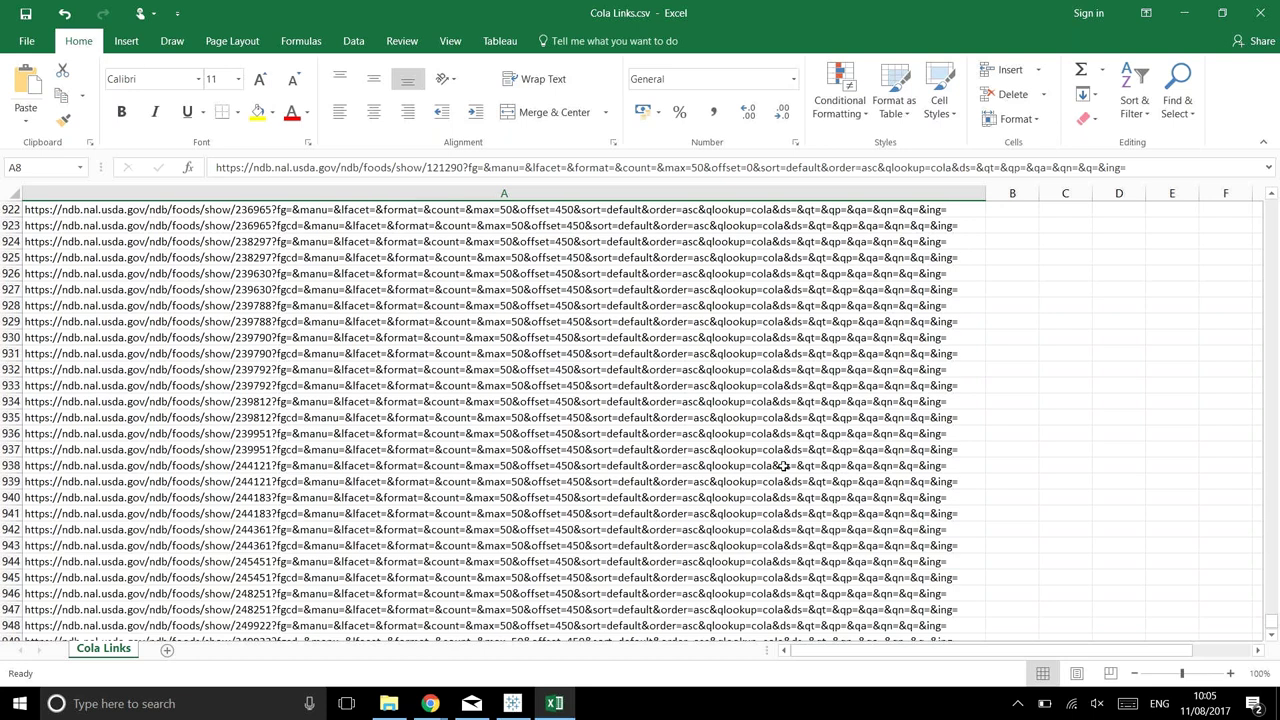
scroll(777, 457, "up", 20)
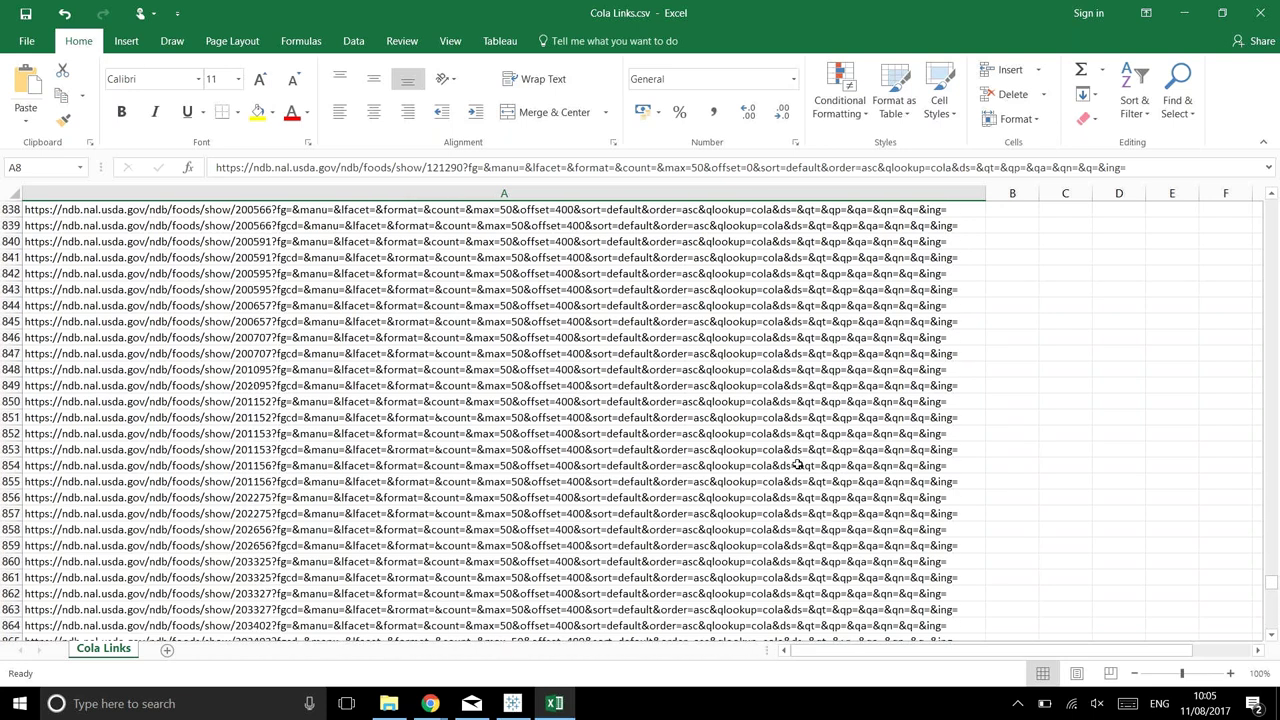
scroll(797, 476, "up", 20)
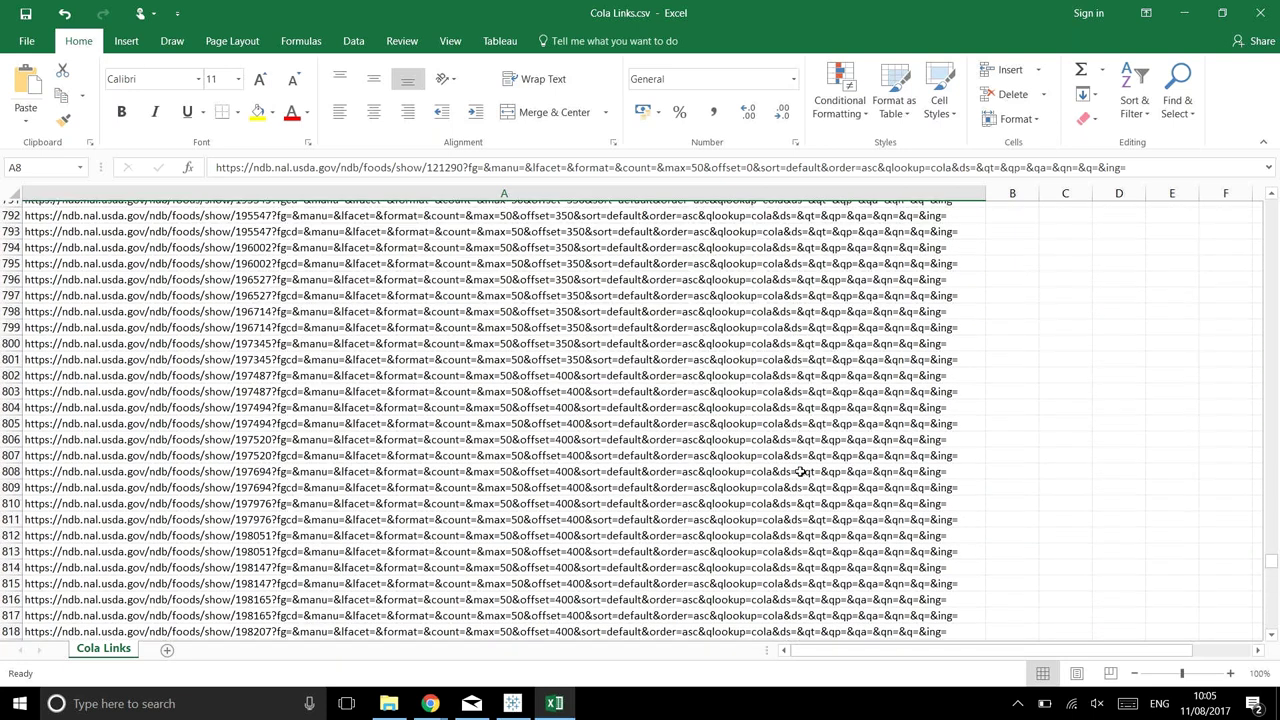
scroll(808, 447, "up", 20)
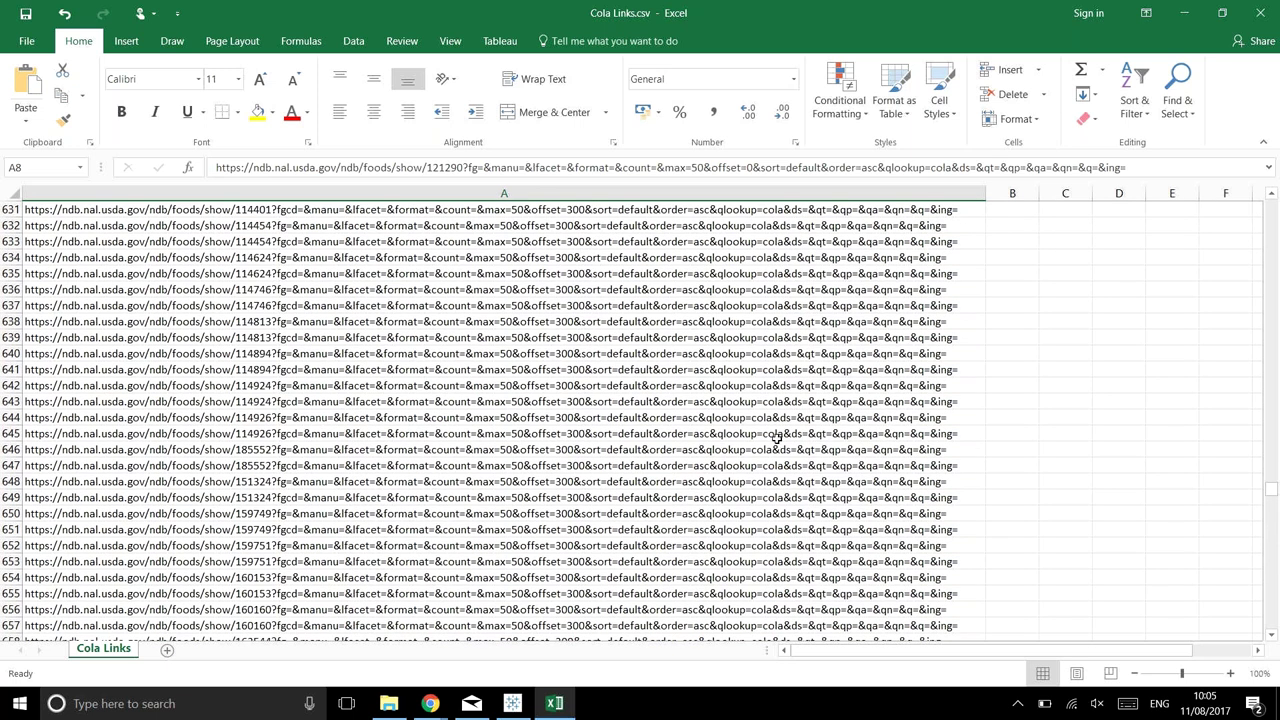
scroll(546, 668, "up", 1)
scroll(550, 675, "up", 1)
- Switch to File Explorer and open Download and Clean Cola Nutrients.yxmd from the 1. Workflow folder in Alteryx Designer
left_click(405, 705)
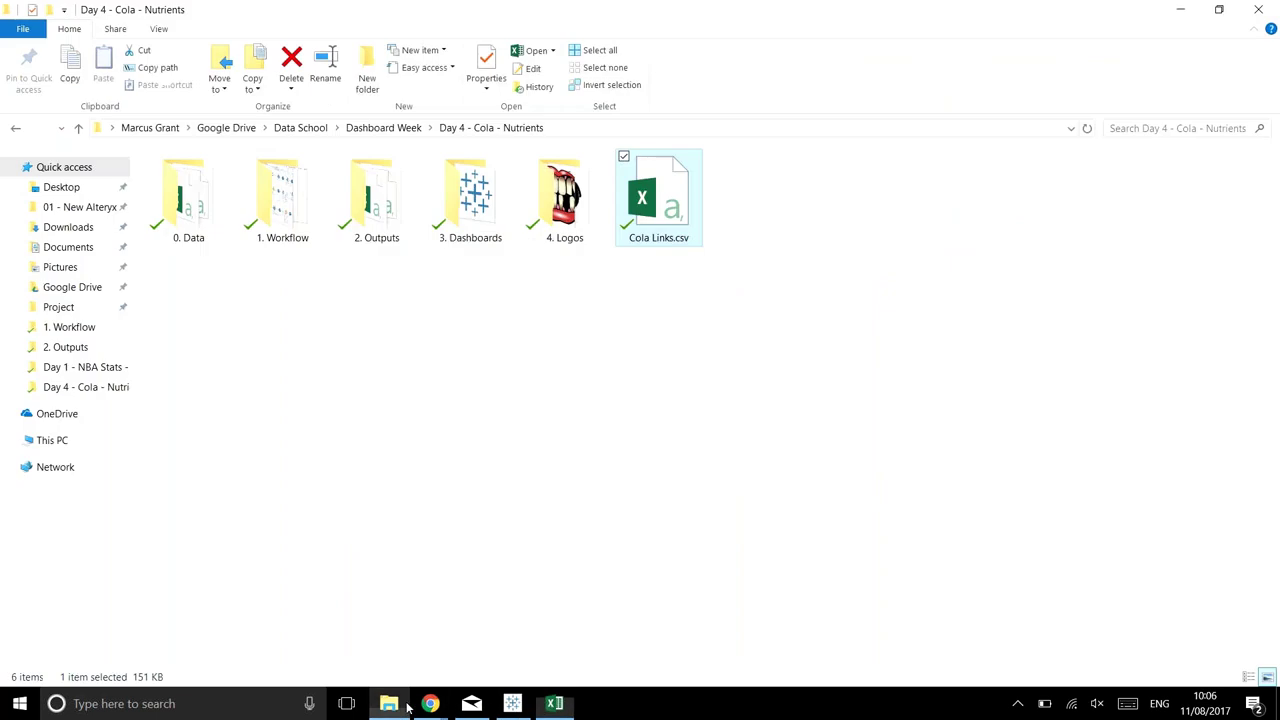
double_click(280, 215)
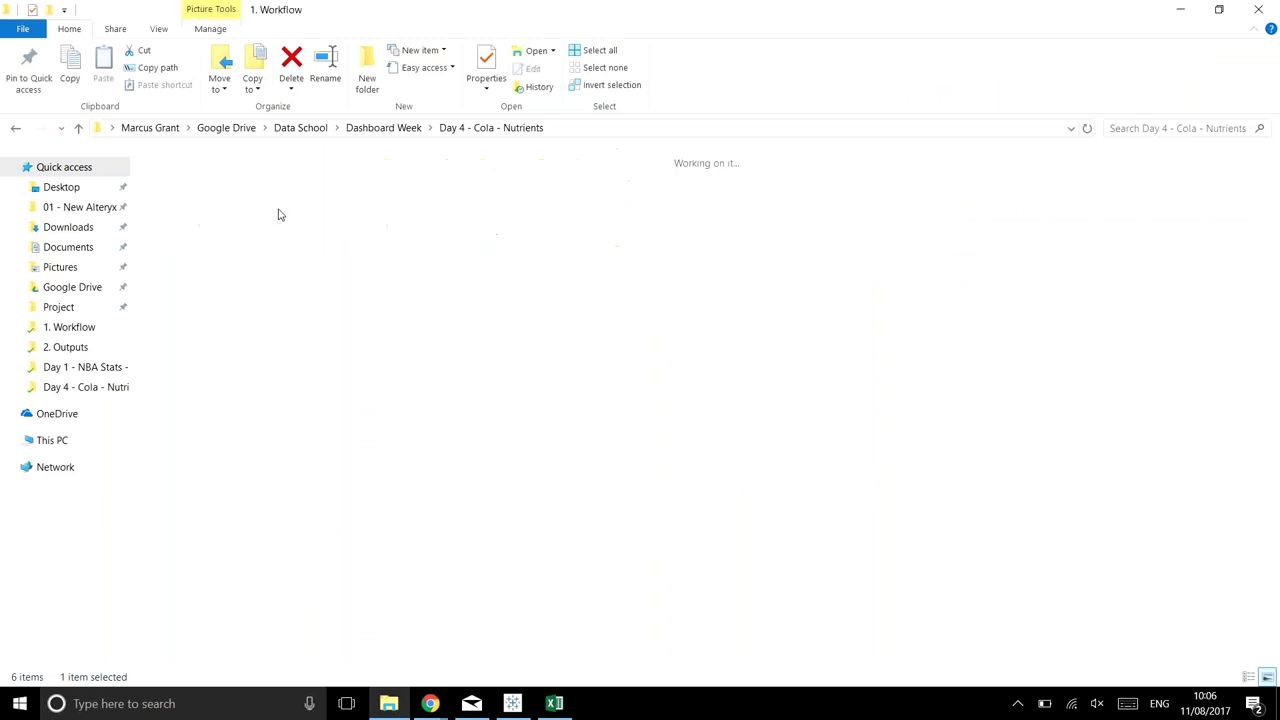
left_click(587, 208)
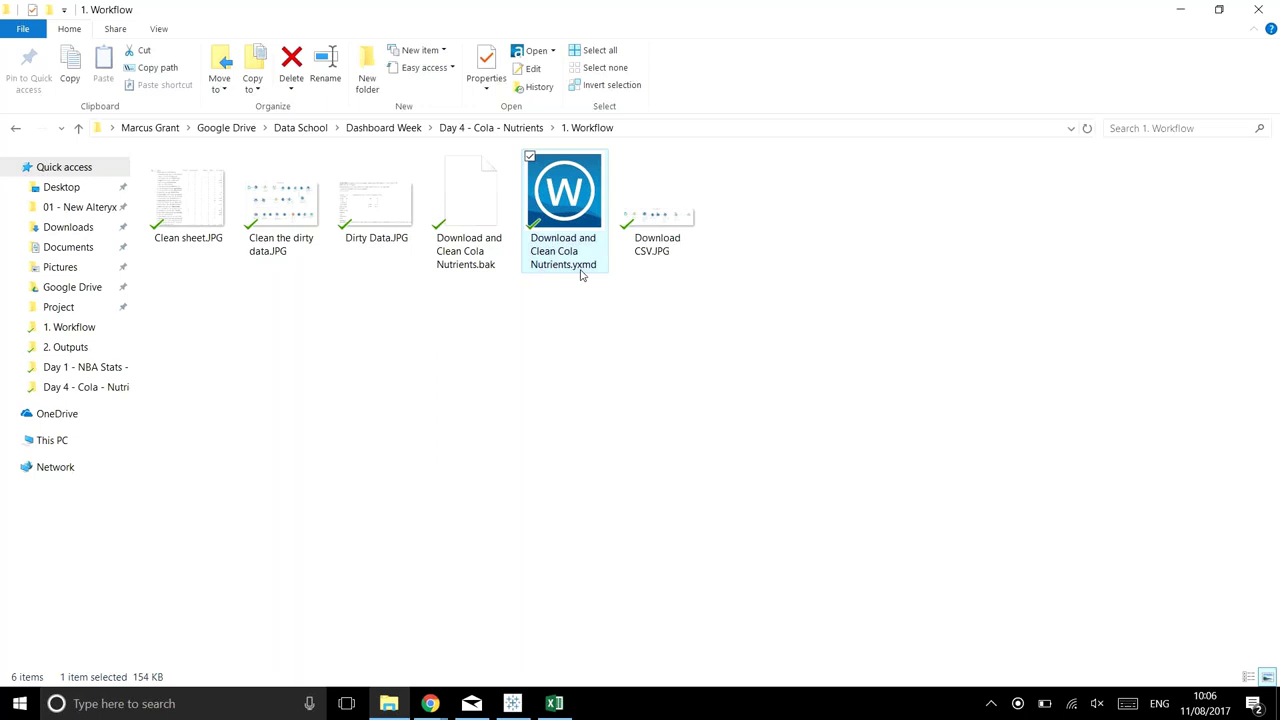
double_click(590, 207)
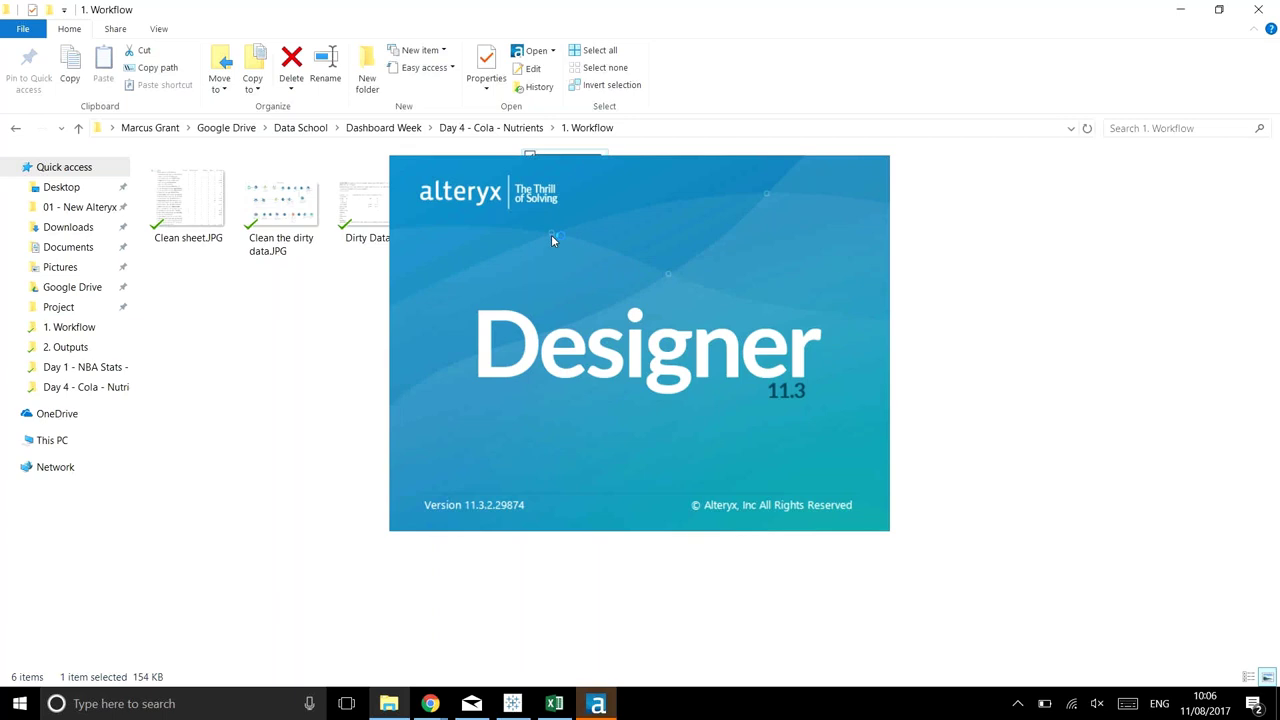
left_click(597, 705)
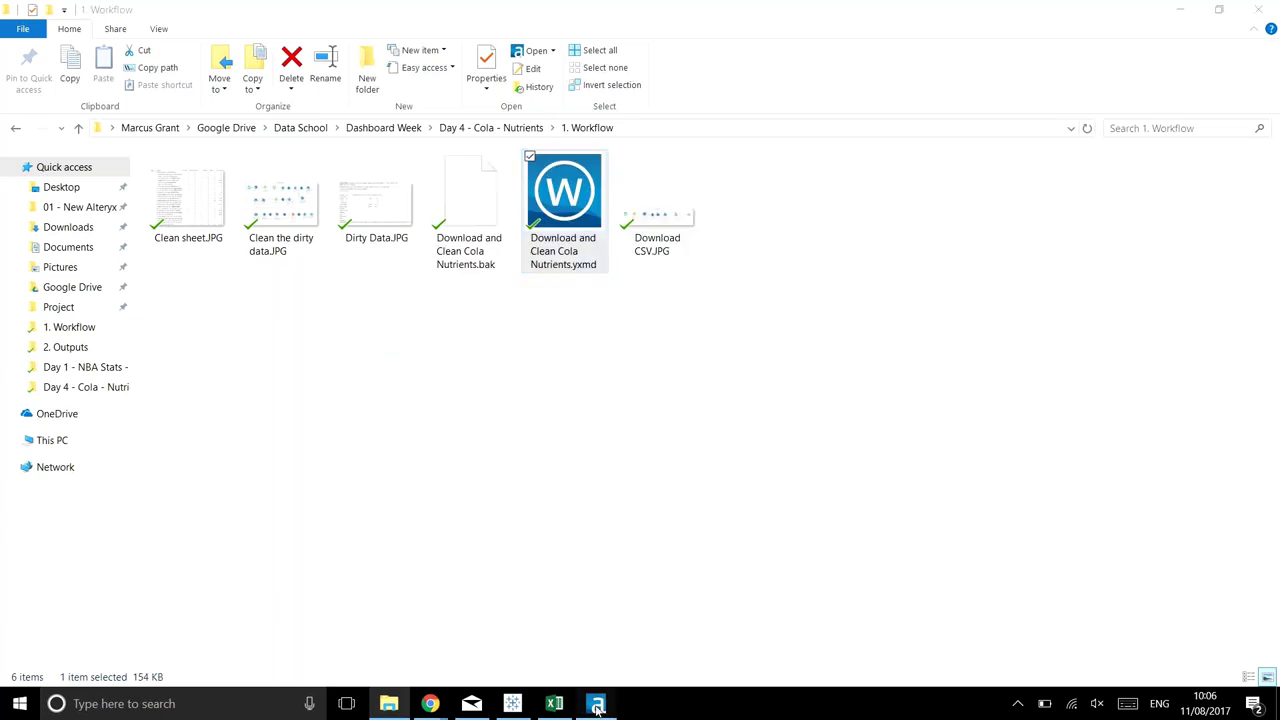
scroll(705, 266, "down", 1)
scroll(575, 238, "up", 1)
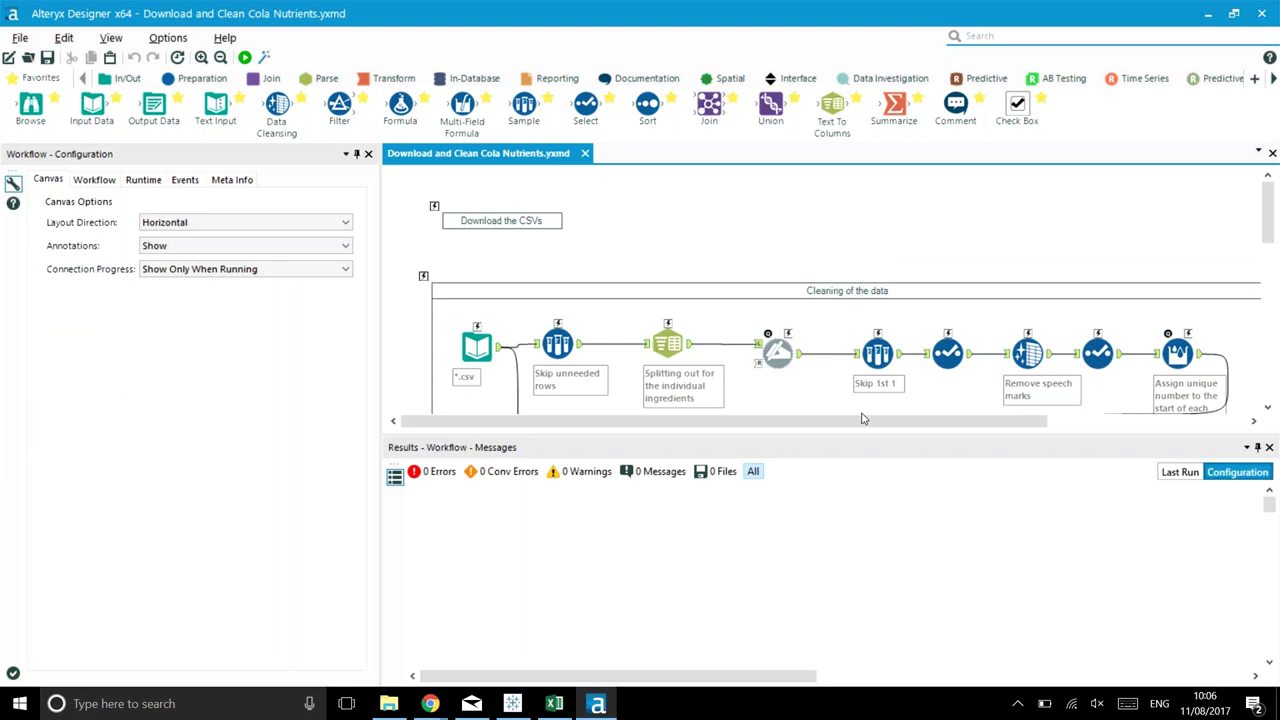
- Collapse the Cleaning of the data container and place it at the lower edge of the expanded Download the CSVs container
left_click_drag(977, 421, 825, 421)
left_click(1031, 297)
left_click(553, 218)
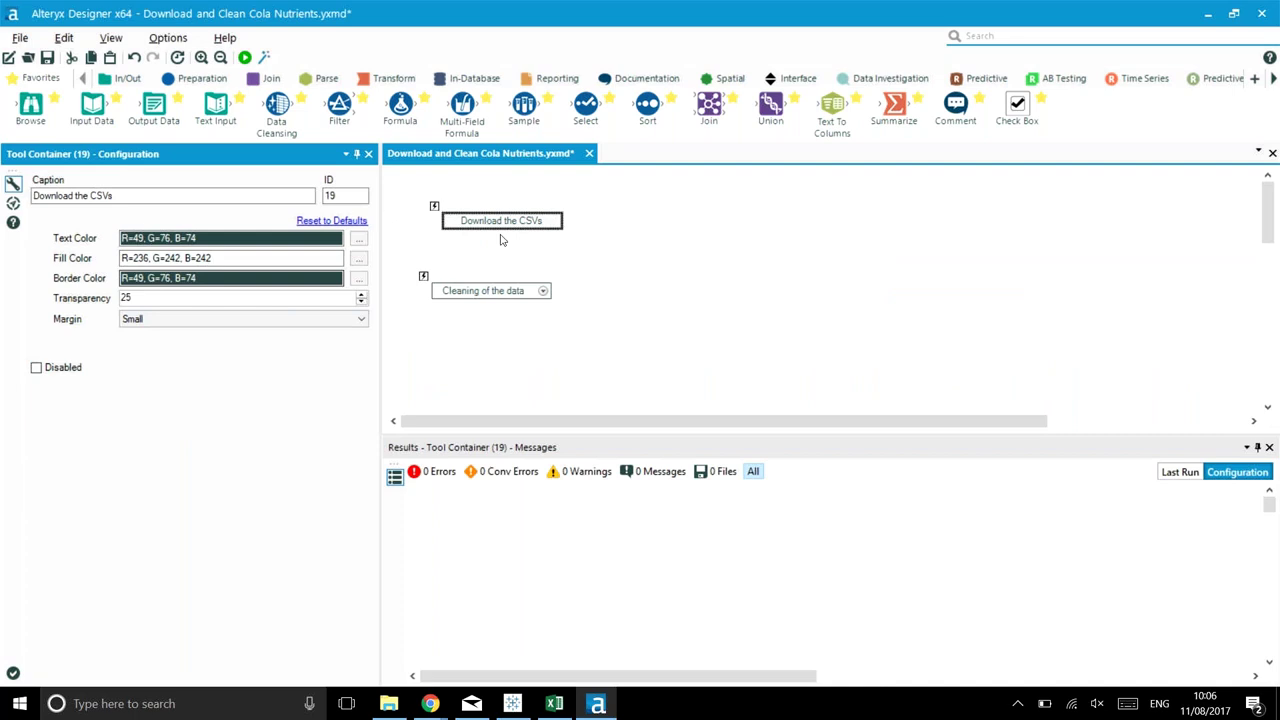
left_click(553, 221)
left_click_drag(500, 290, 540, 400)
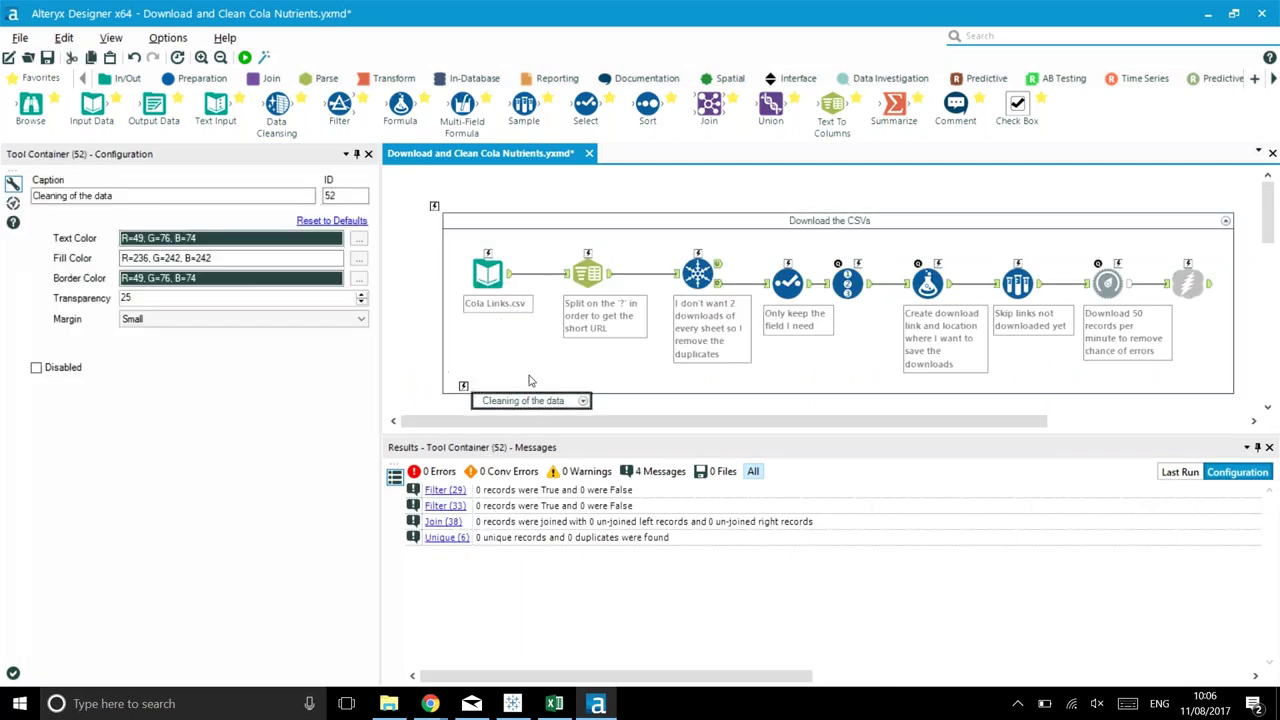
- Inspect the Cola Links.csv input settings and the Formula tool's Download and File Name expressions
left_click(488, 273)
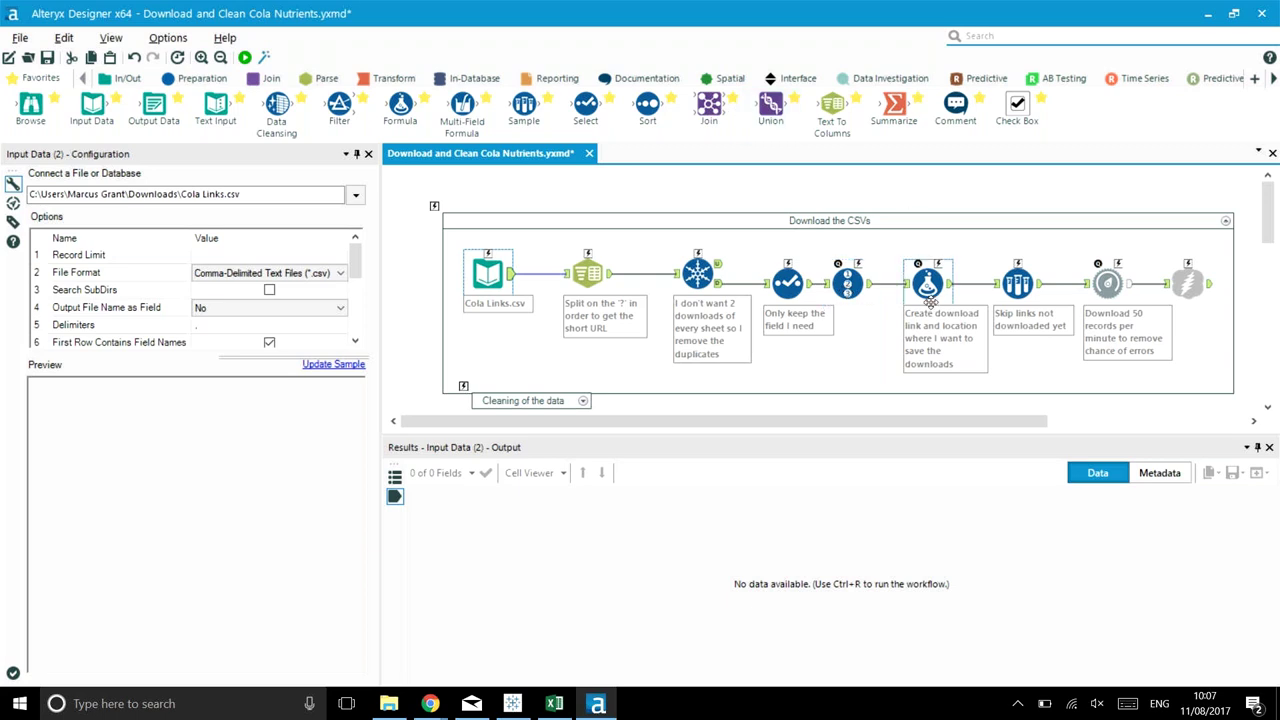
left_click(927, 284)
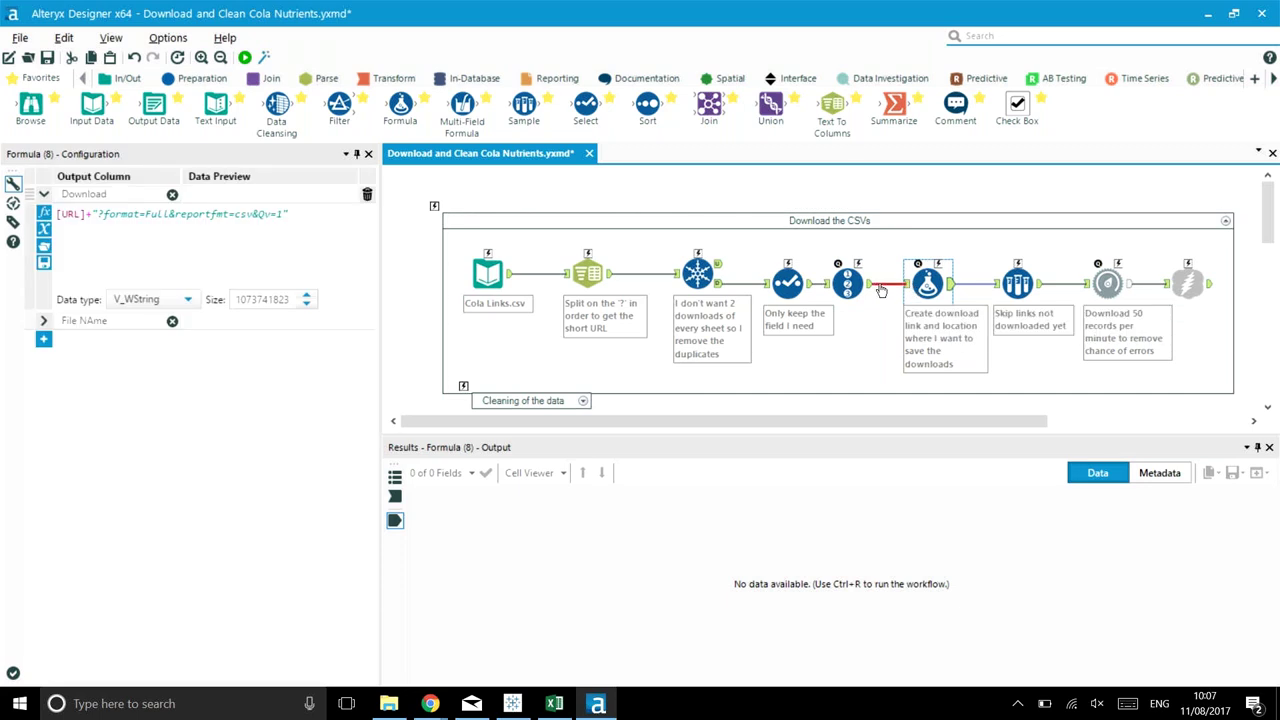
left_click_drag(75, 218, 252, 212)
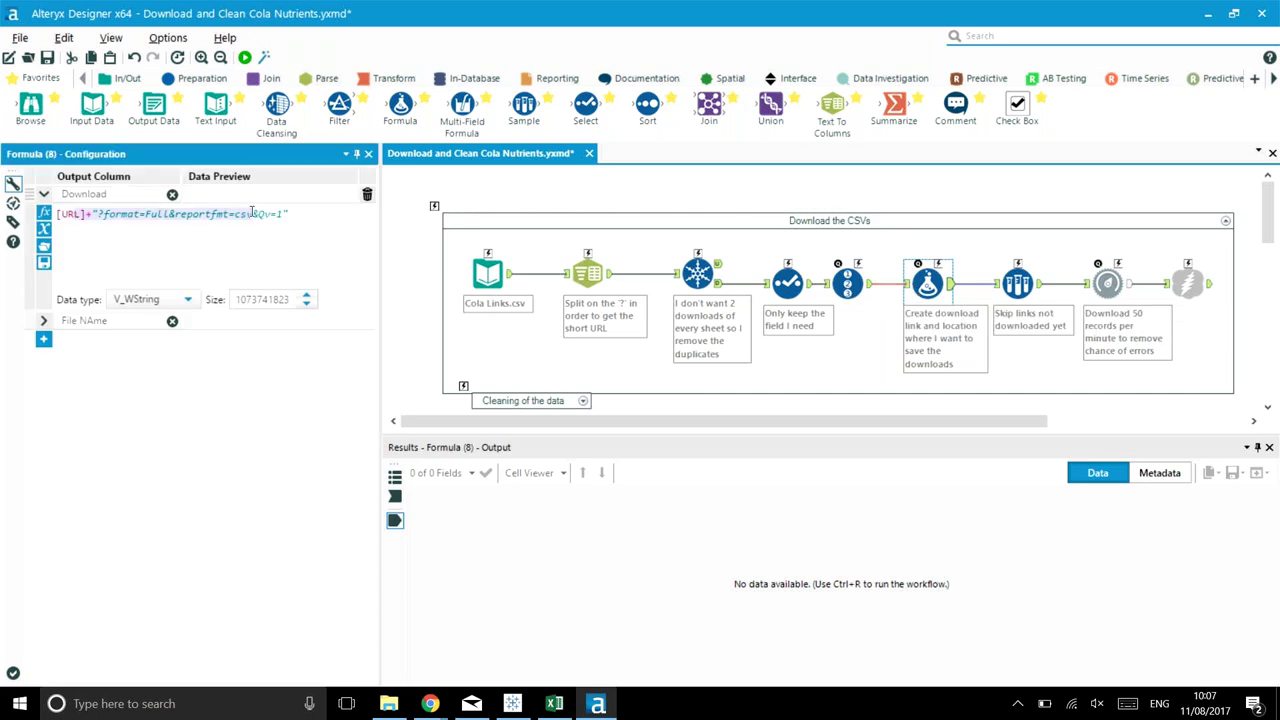
key("End")
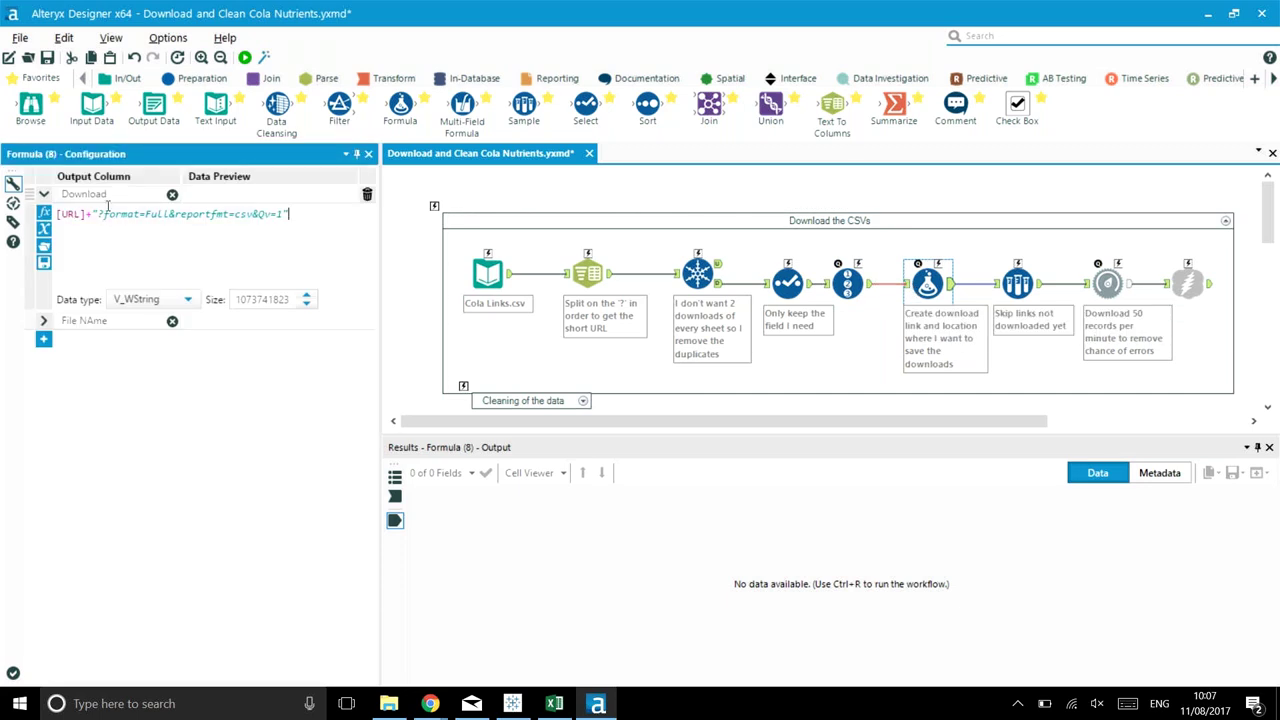
left_click(41, 322)
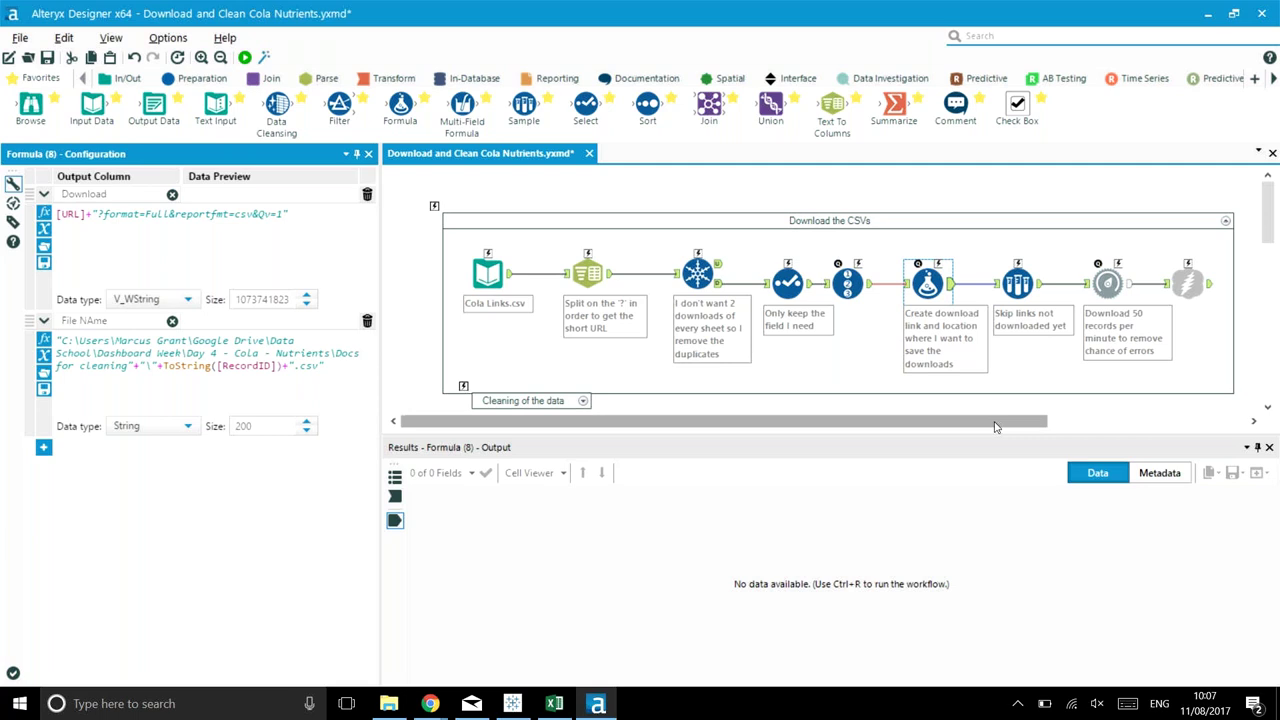
- Review the Throttle tool's records-per-minute setting and select the Download tool at the end of the Download the CSVs container
left_click_drag(998, 421, 1055, 421)
left_click(1008, 285)
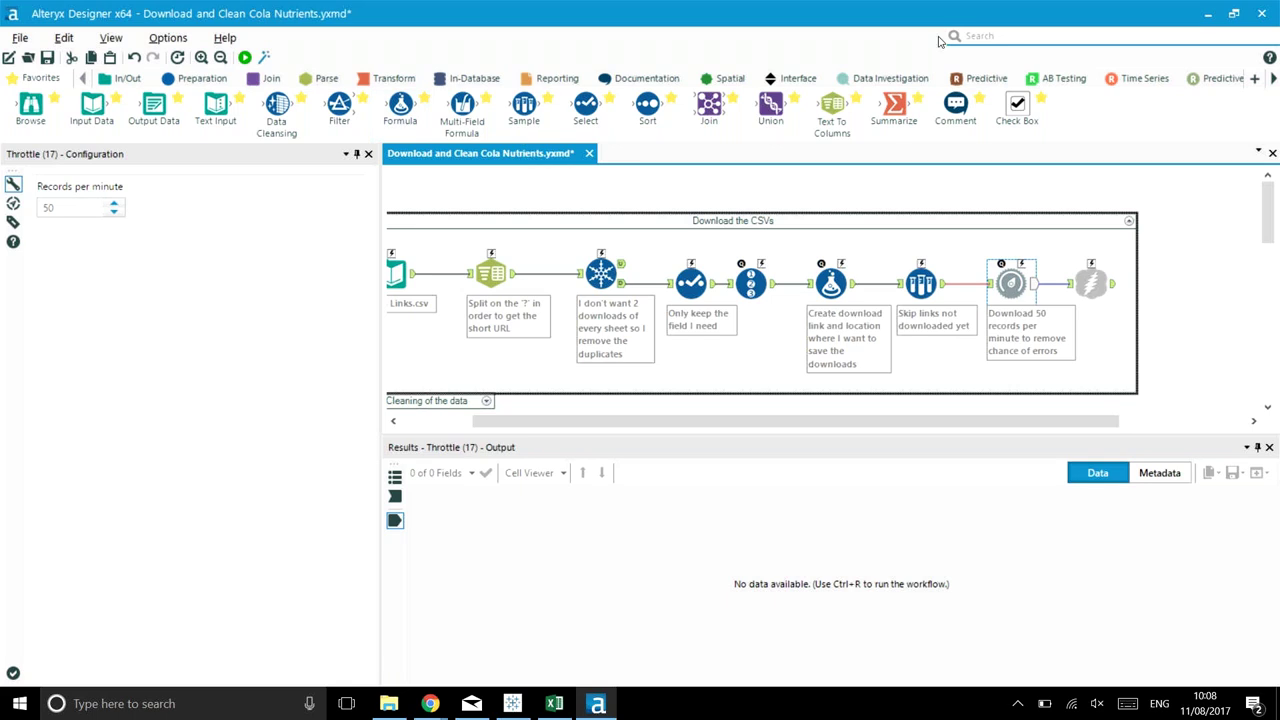
left_click(1092, 283)
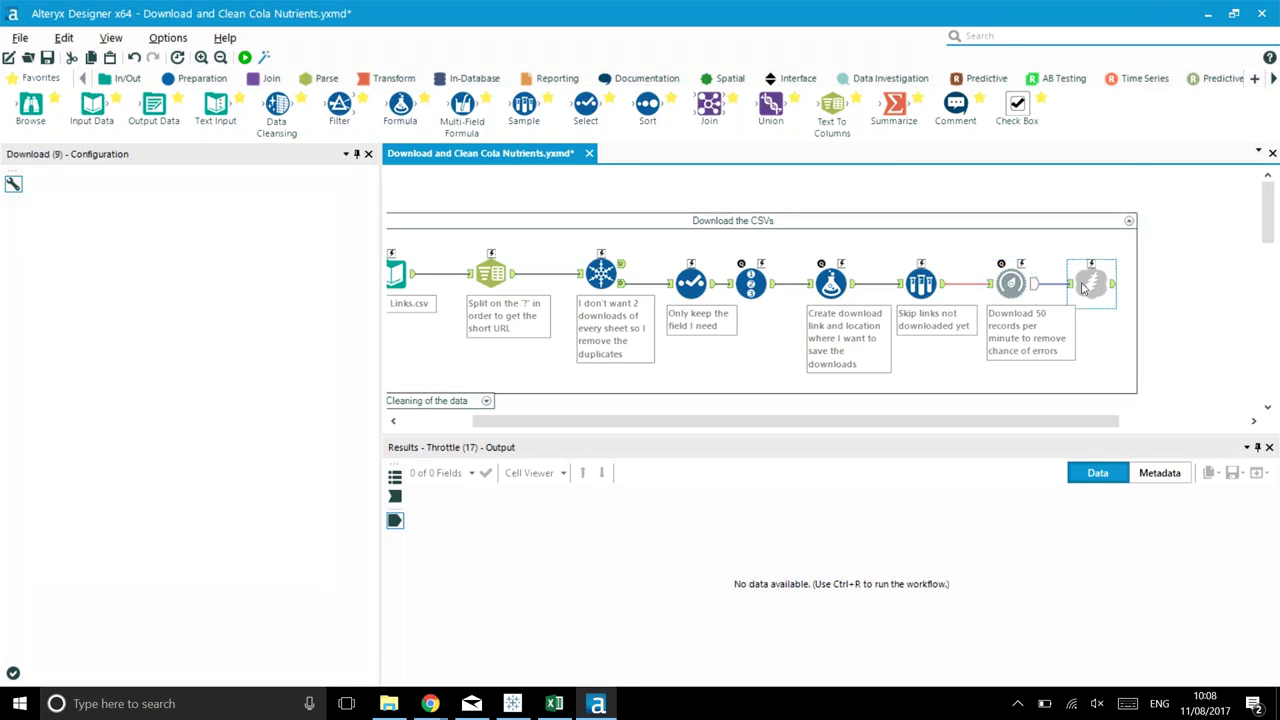
left_click(1135, 217)
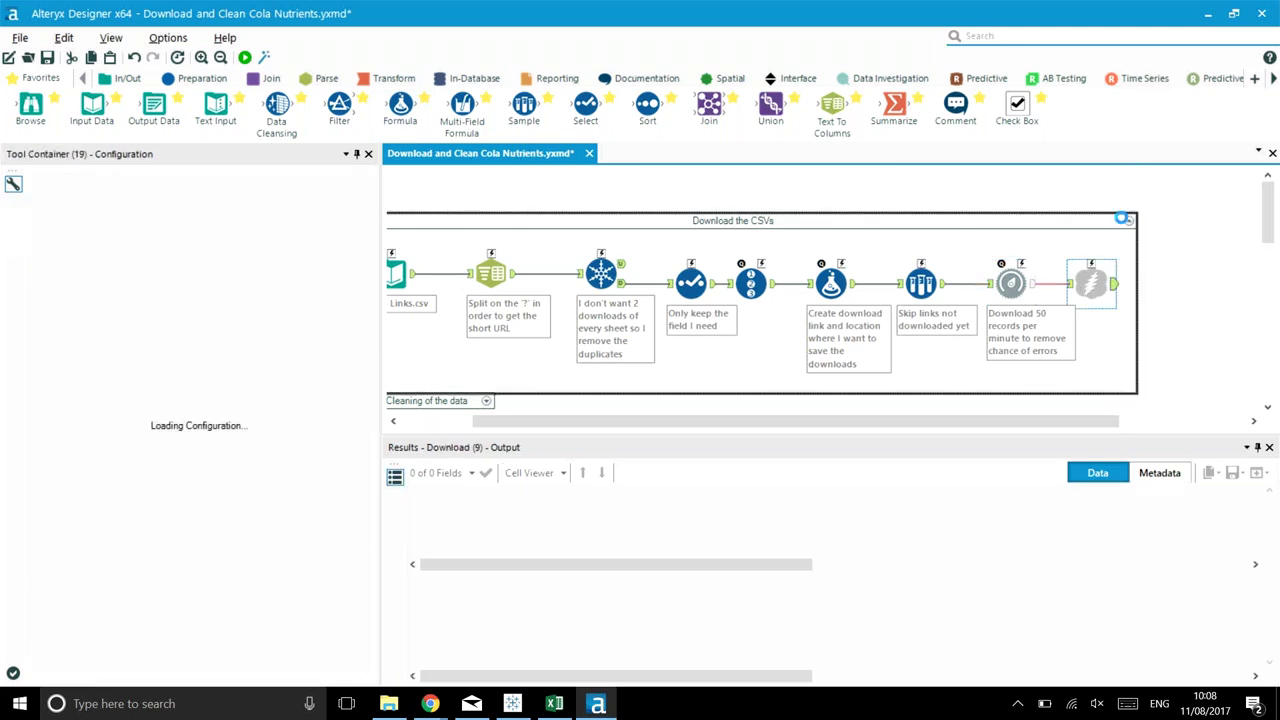
- Switch to File Explorer and open 459.csv from the 0. Data folder of Day 4 - Cola - Nutrients
key("alt+Tab")
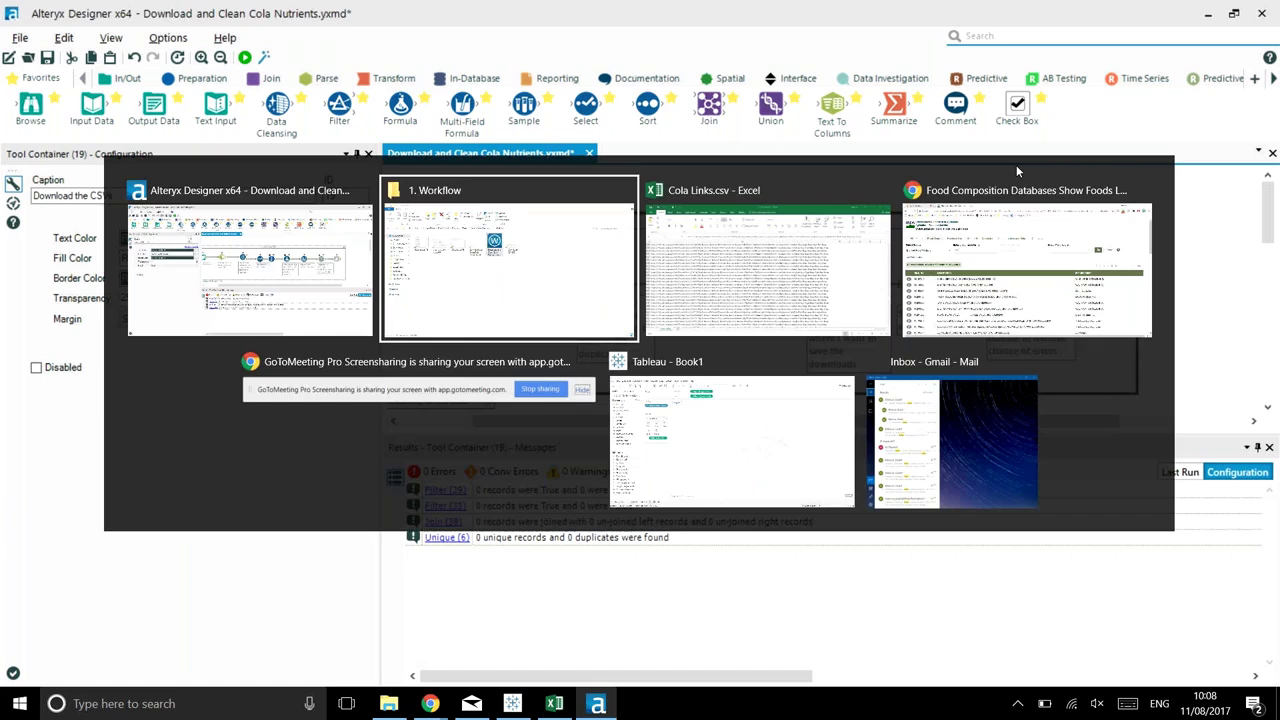
left_click(18, 128)
double_click(199, 200)
left_click(200, 197)
scroll(566, 306, "down", 20)
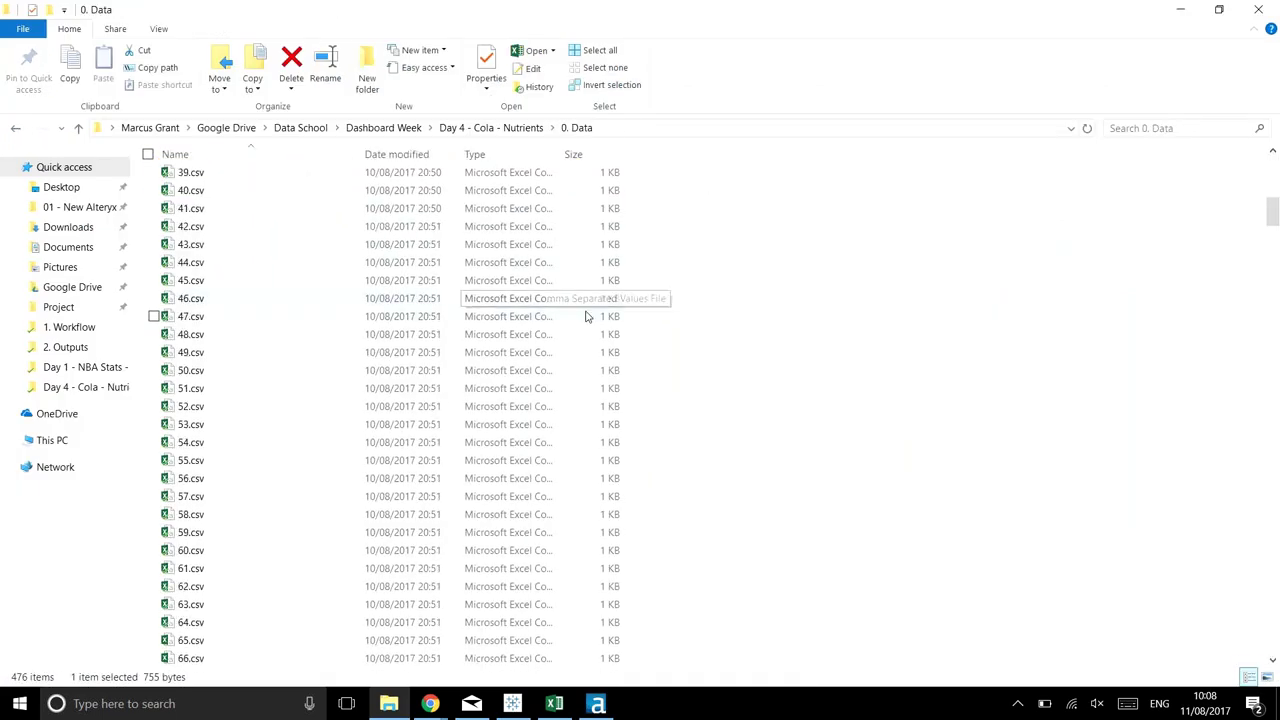
left_click_drag(1272, 290, 1272, 632)
double_click(214, 443)
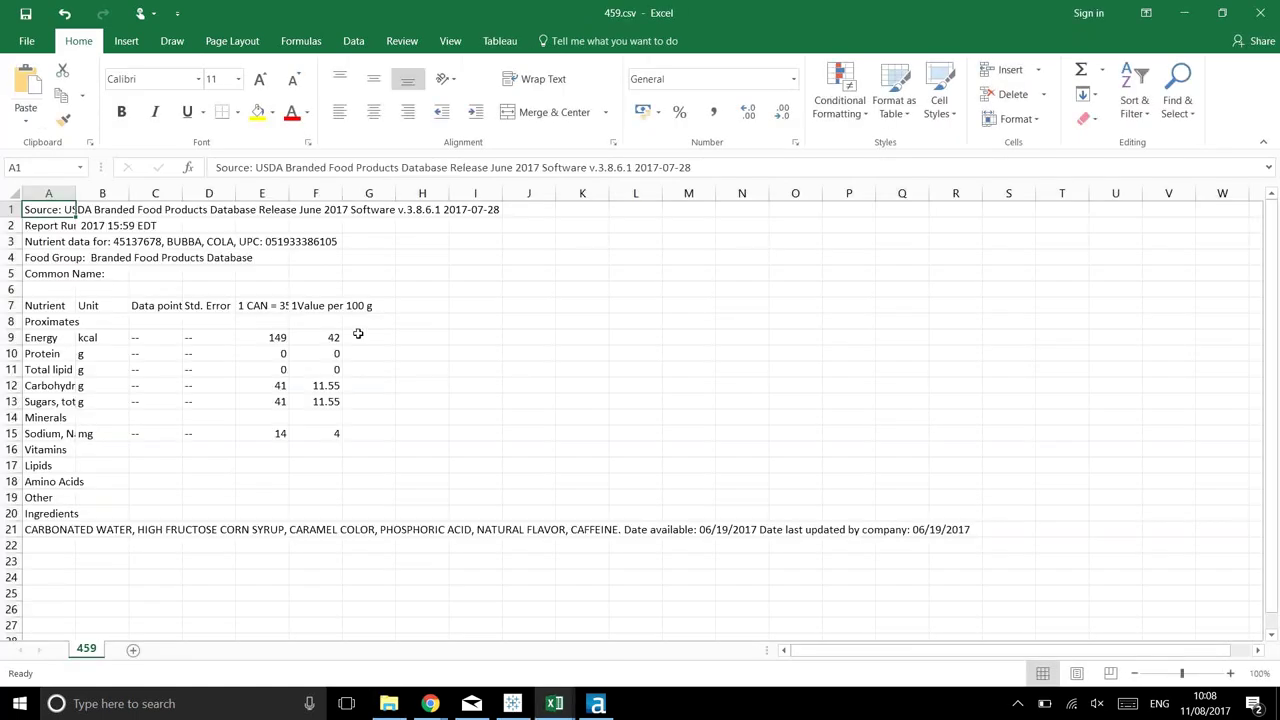
- Close 459.csv and then Cola Links.csv without saving its changes, returning to the Alteryx workflow
left_click(1260, 13)
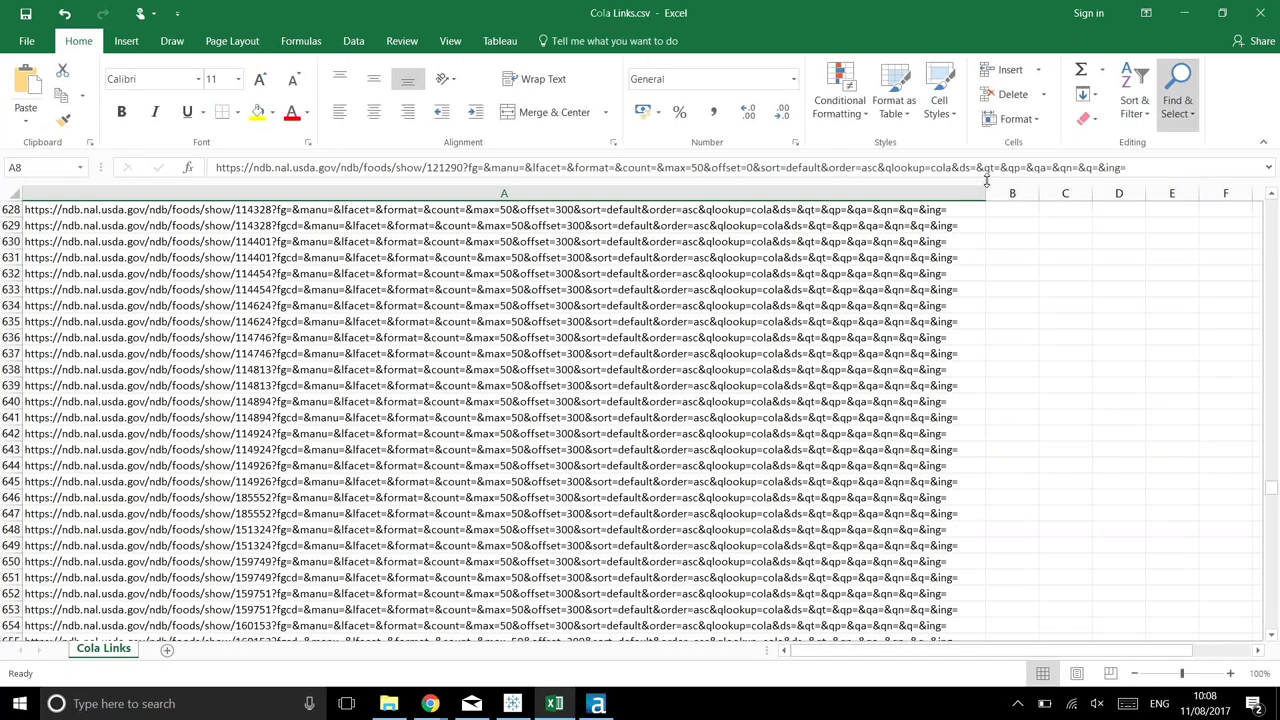
key("alt+F4")
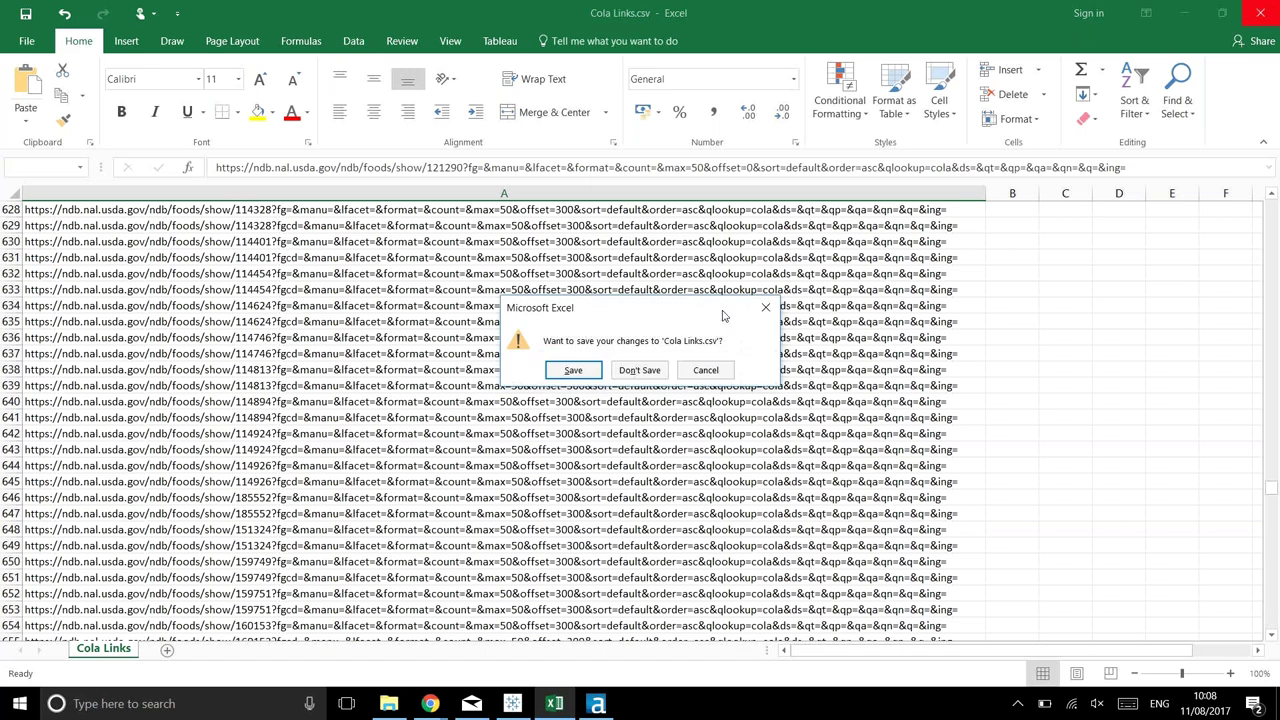
left_click(640, 372)
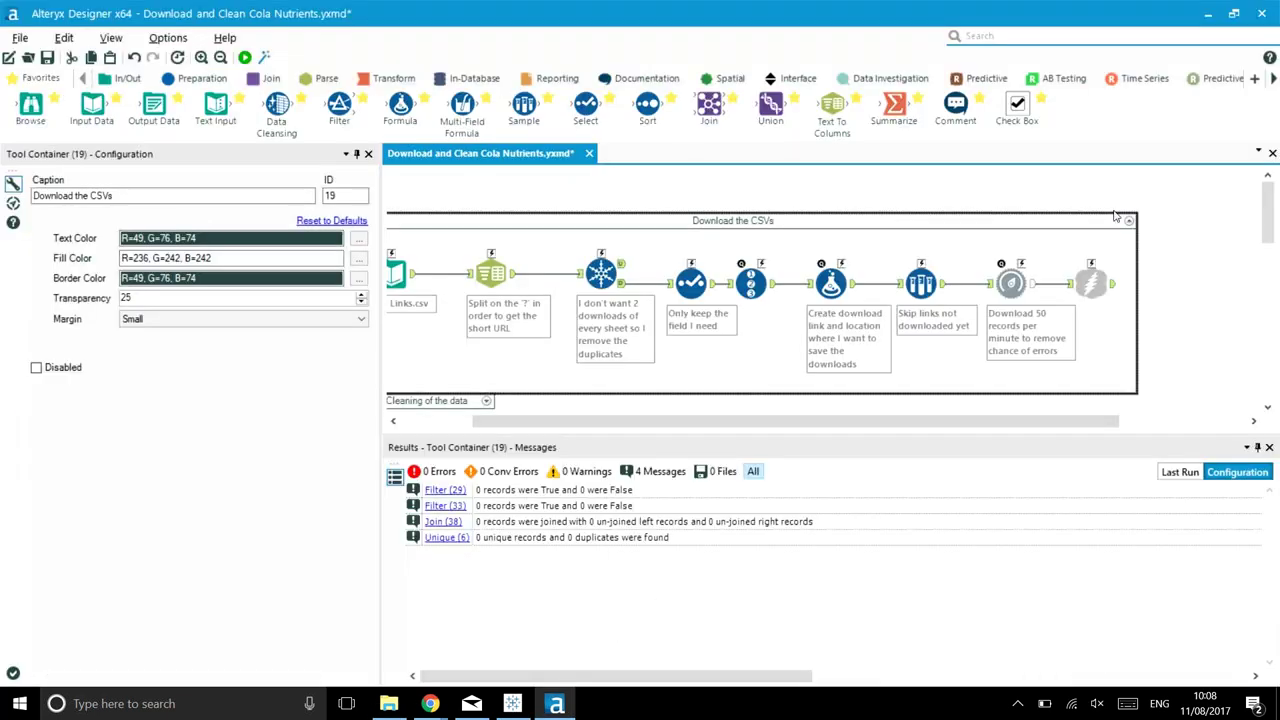
- Collapse the Download the CSVs container, expand Cleaning of the data, and close the Results window to enlarge the canvas
left_click(1128, 220)
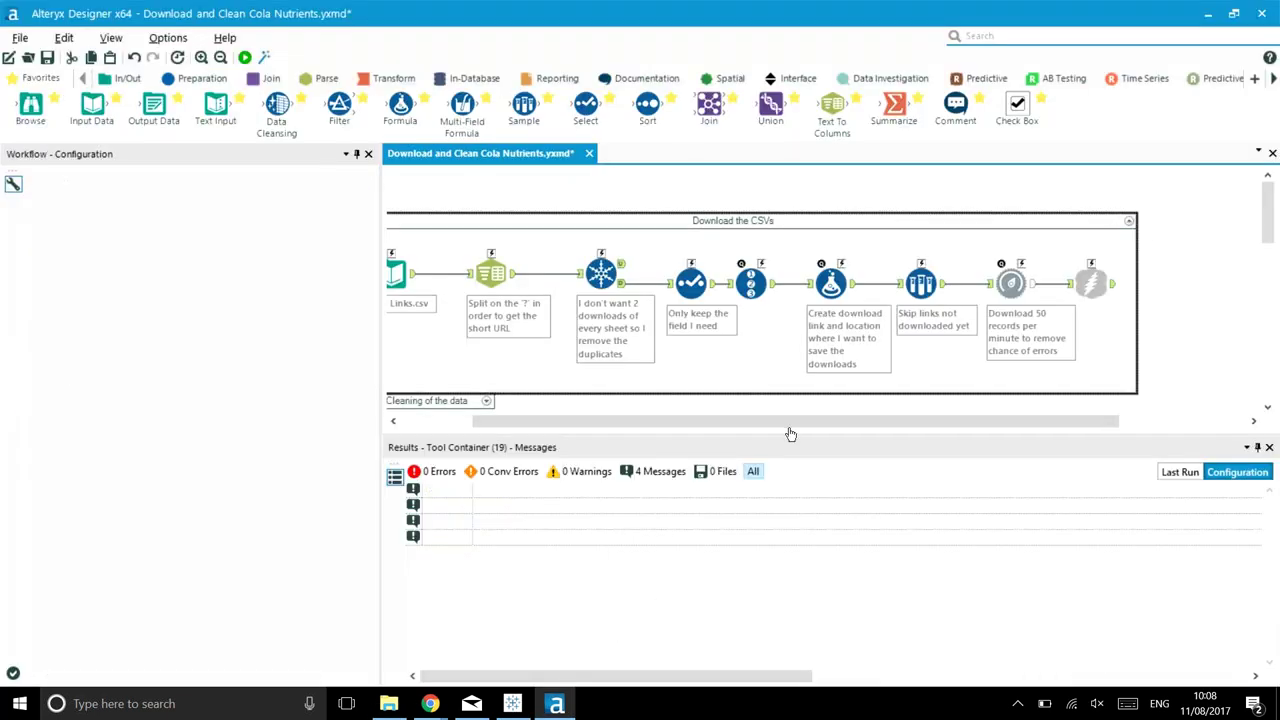
left_click(585, 401)
scroll(670, 285, "down", 3)
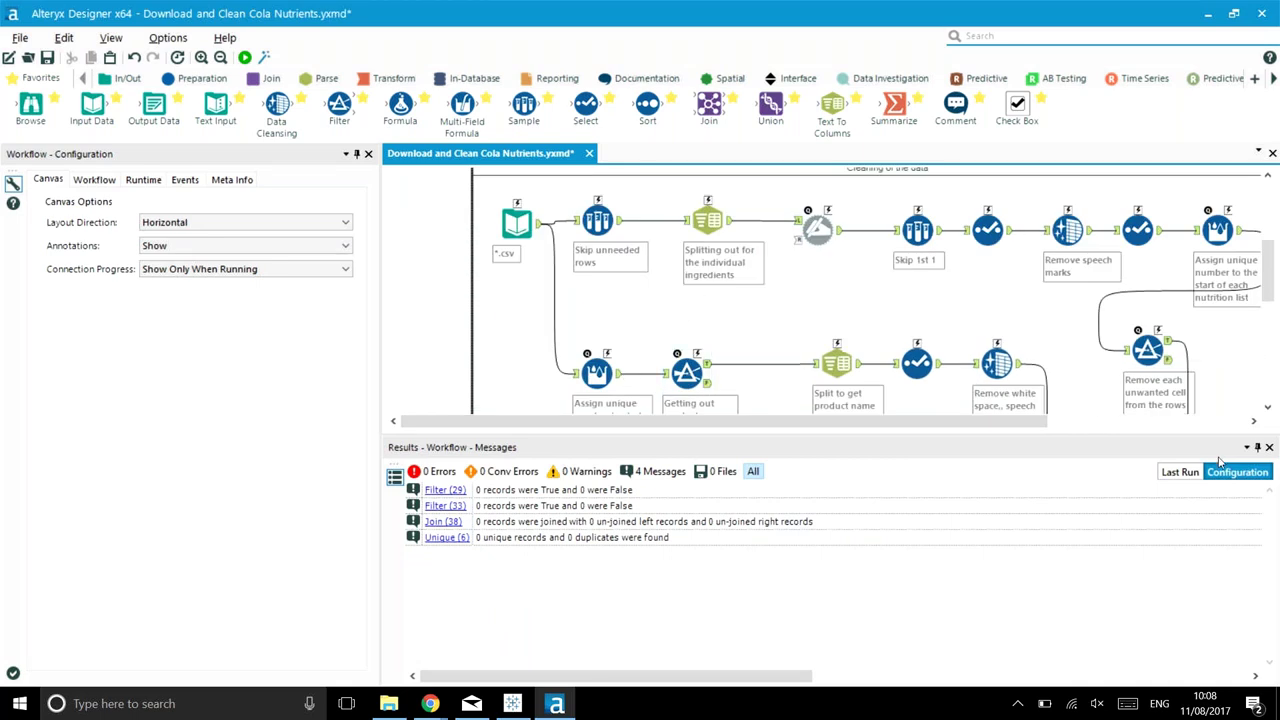
left_click(1269, 447)
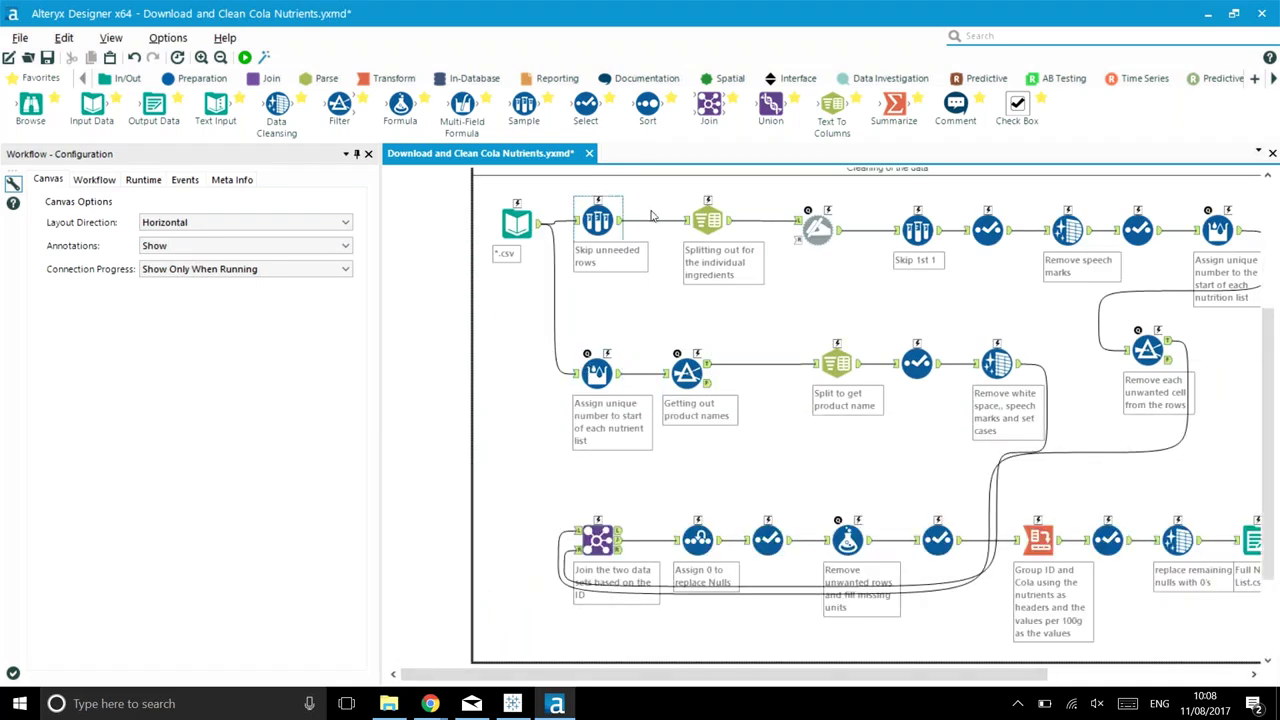
- Inspect the ingredient-splitting Text To Columns, speech-mark Data Cleansing and ID-assigning Multi-Row Formula tools in the upper cleaning branch
left_click(710, 221)
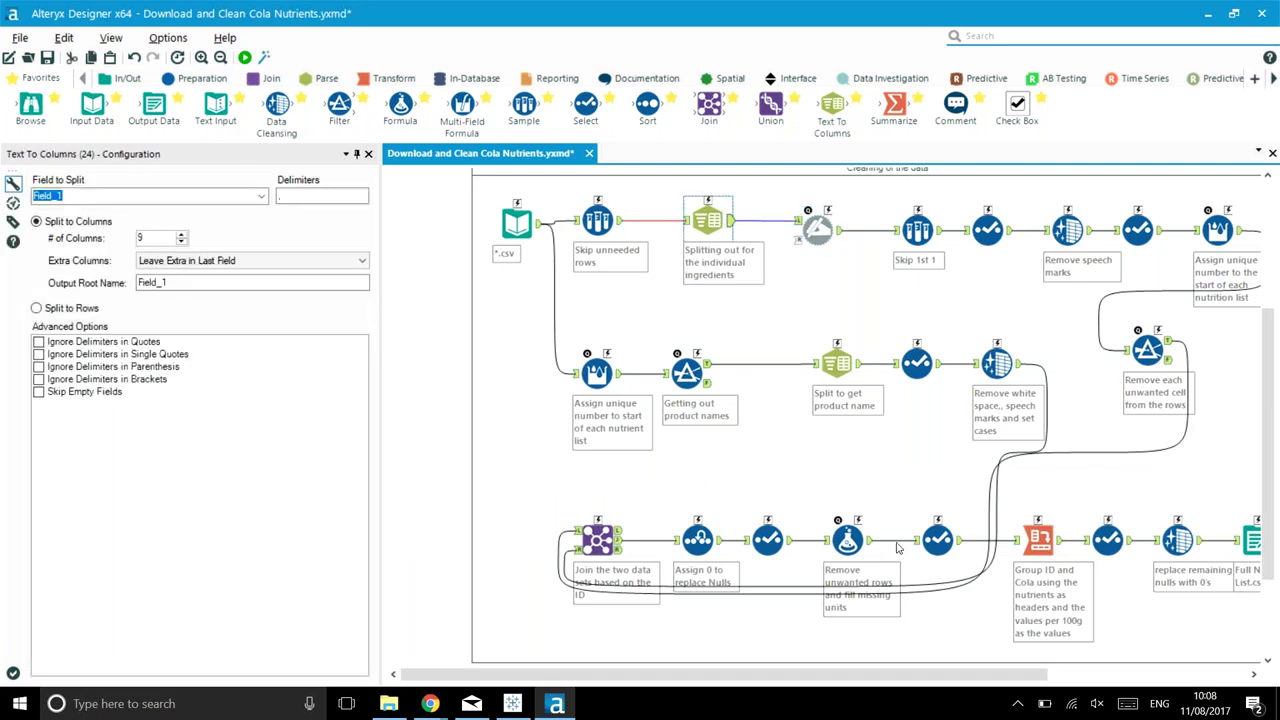
left_click_drag(848, 674, 958, 684)
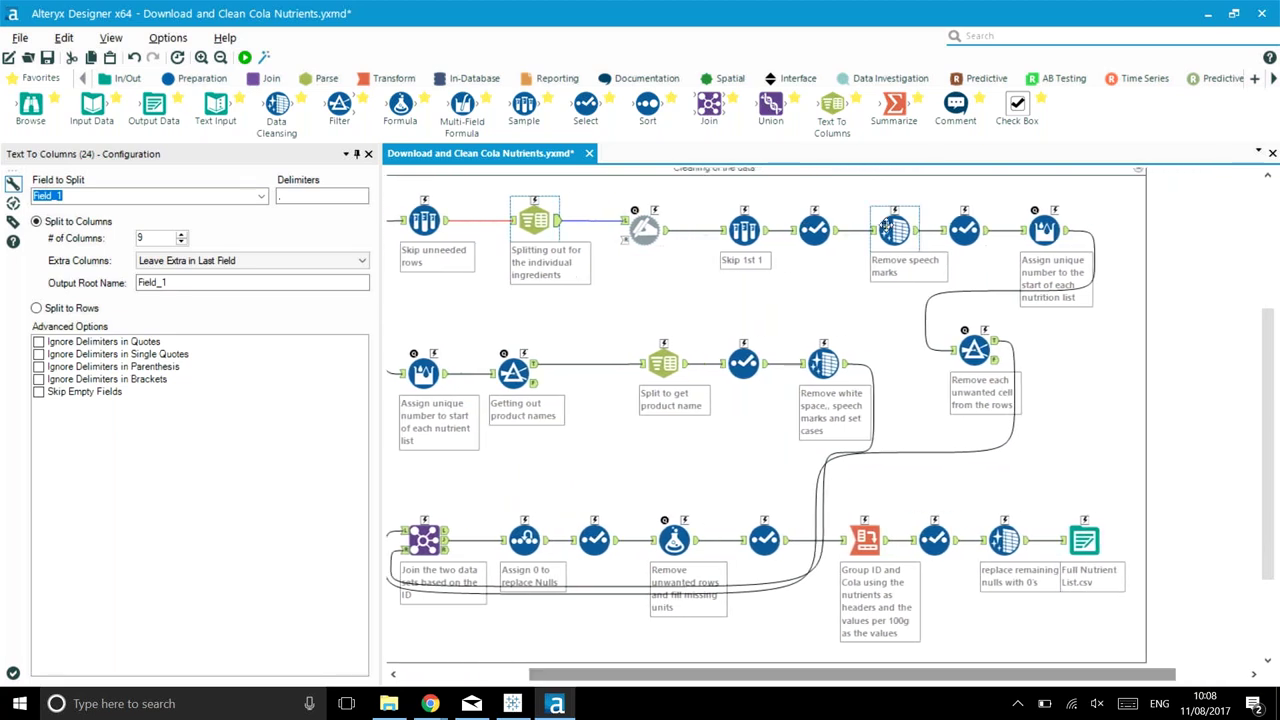
left_click(894, 229)
left_click(1044, 229)
scroll(944, 484, "down", 1)
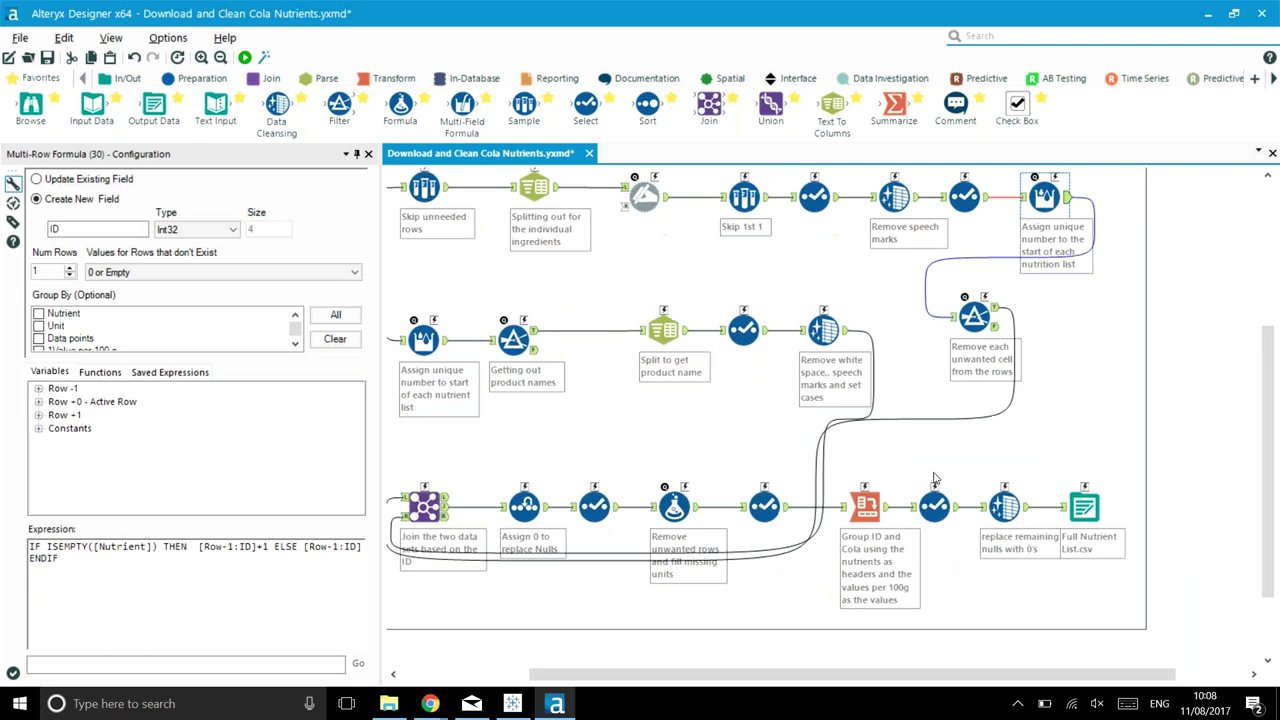
- Examine the full custom expression of the Filter tool that removes each unwanted cell from the rows
left_click(973, 316)
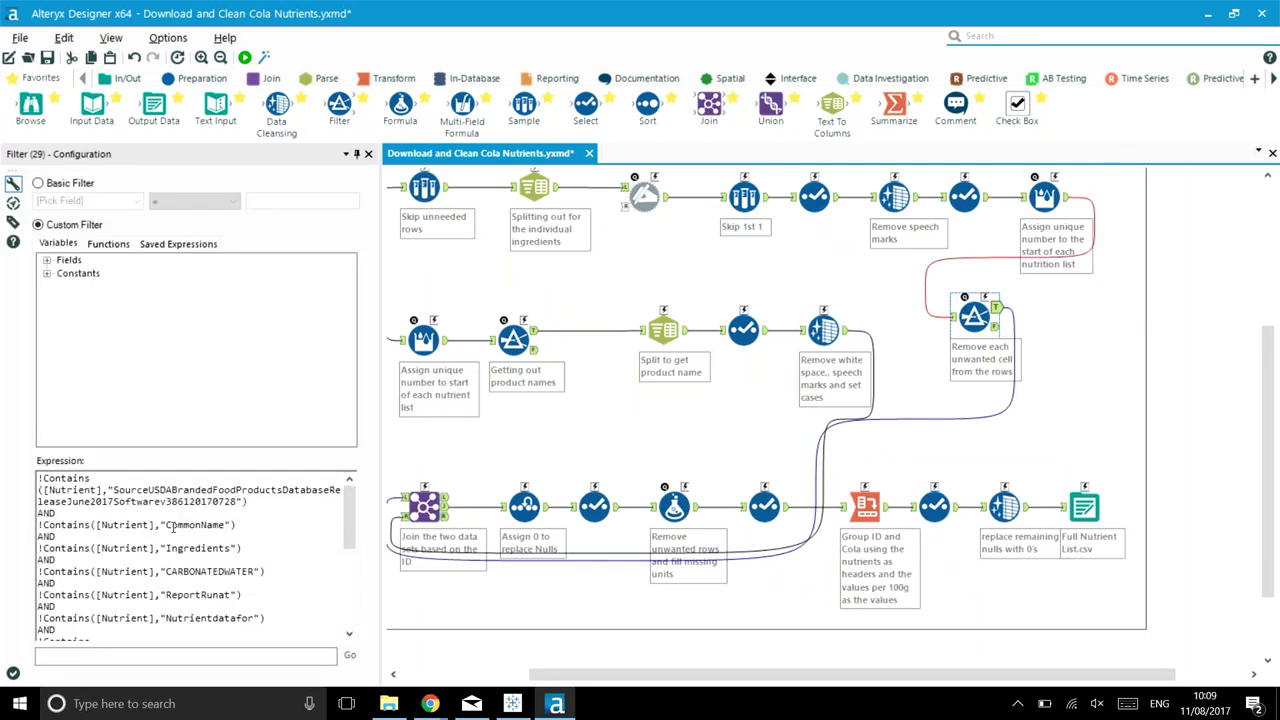
left_click_drag(178, 524, 221, 524)
scroll(202, 530, "down", 2)
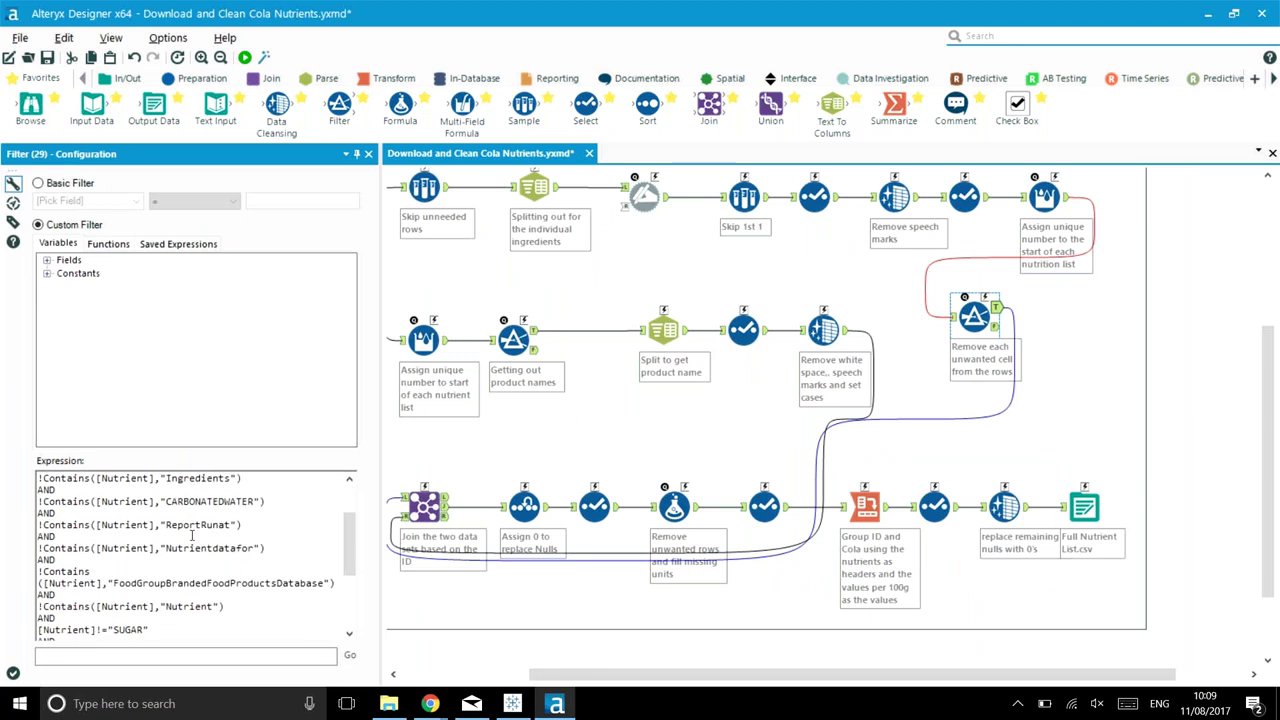
double_click(192, 549)
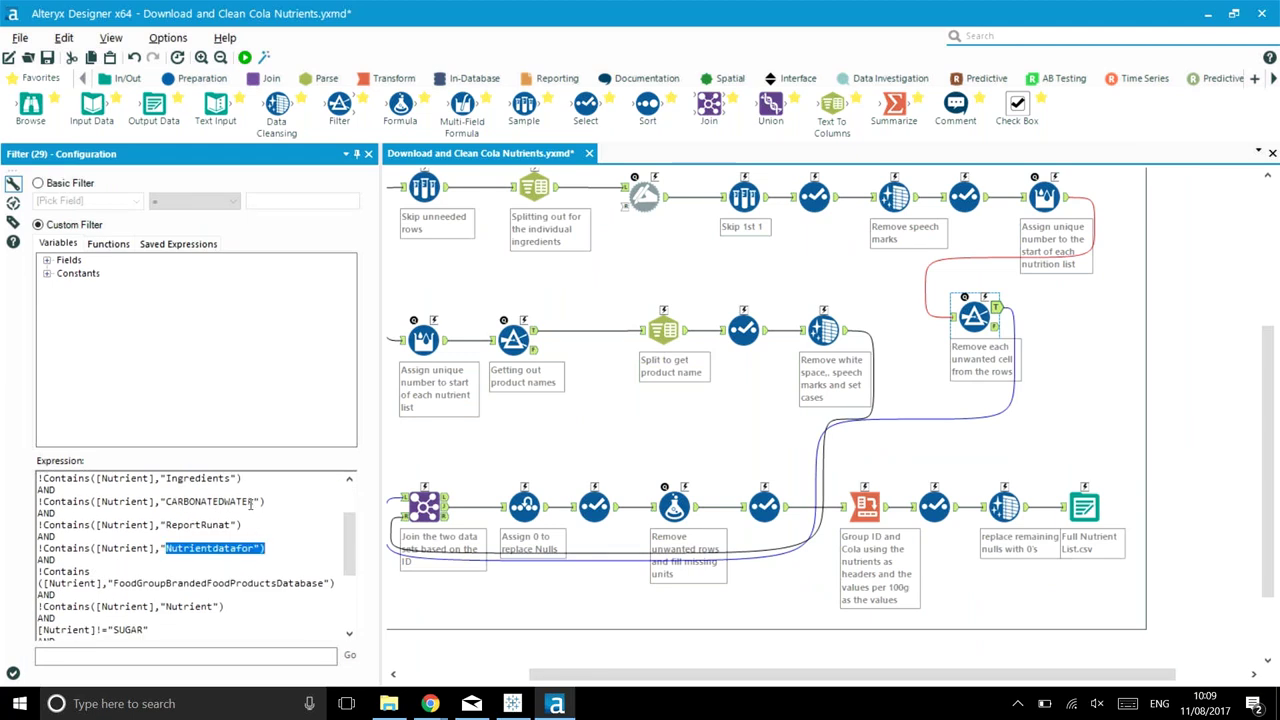
scroll(214, 511, "down", 3)
scroll(196, 530, "up", 5)
scroll(194, 546, "down", 5)
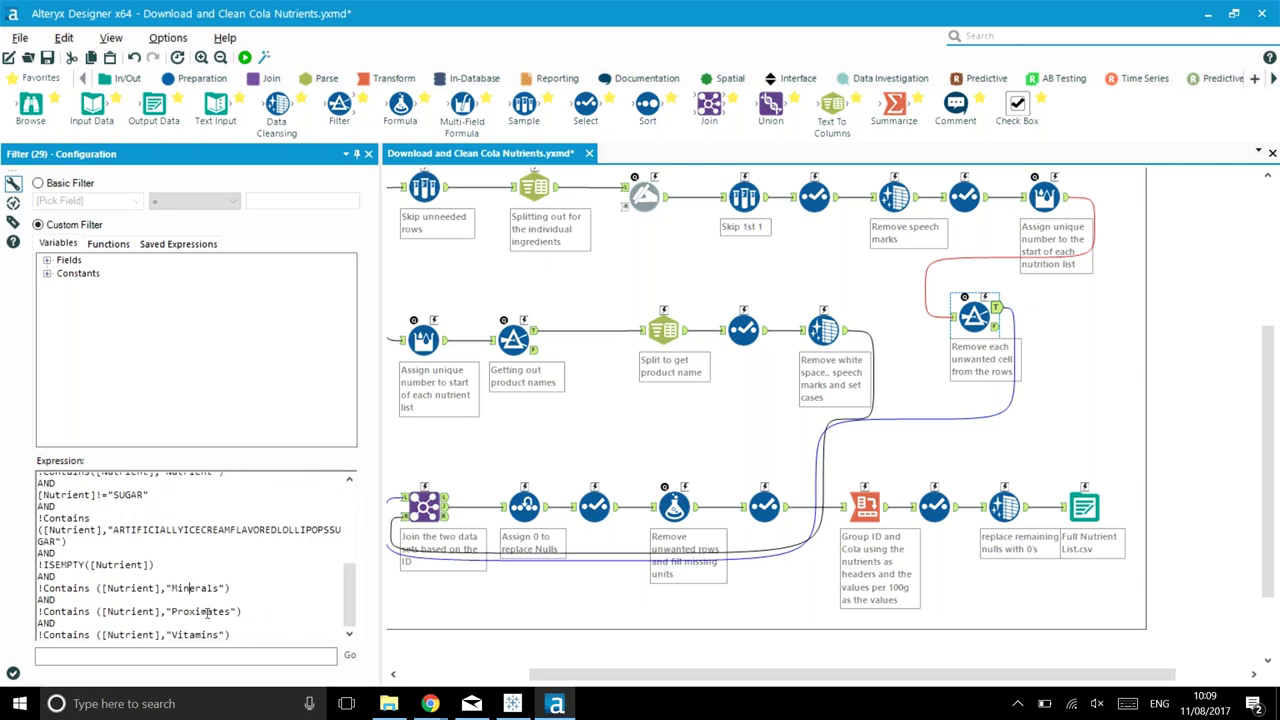
scroll(228, 568, "up", 5)
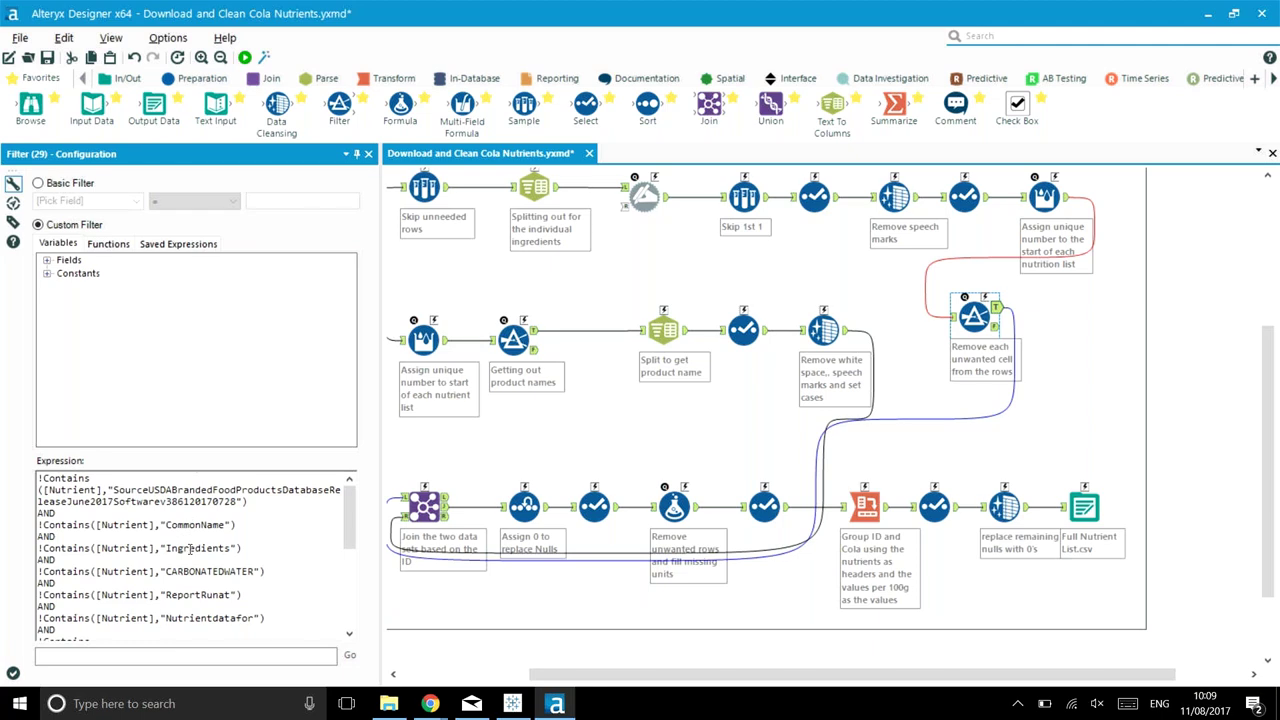
double_click(199, 594)
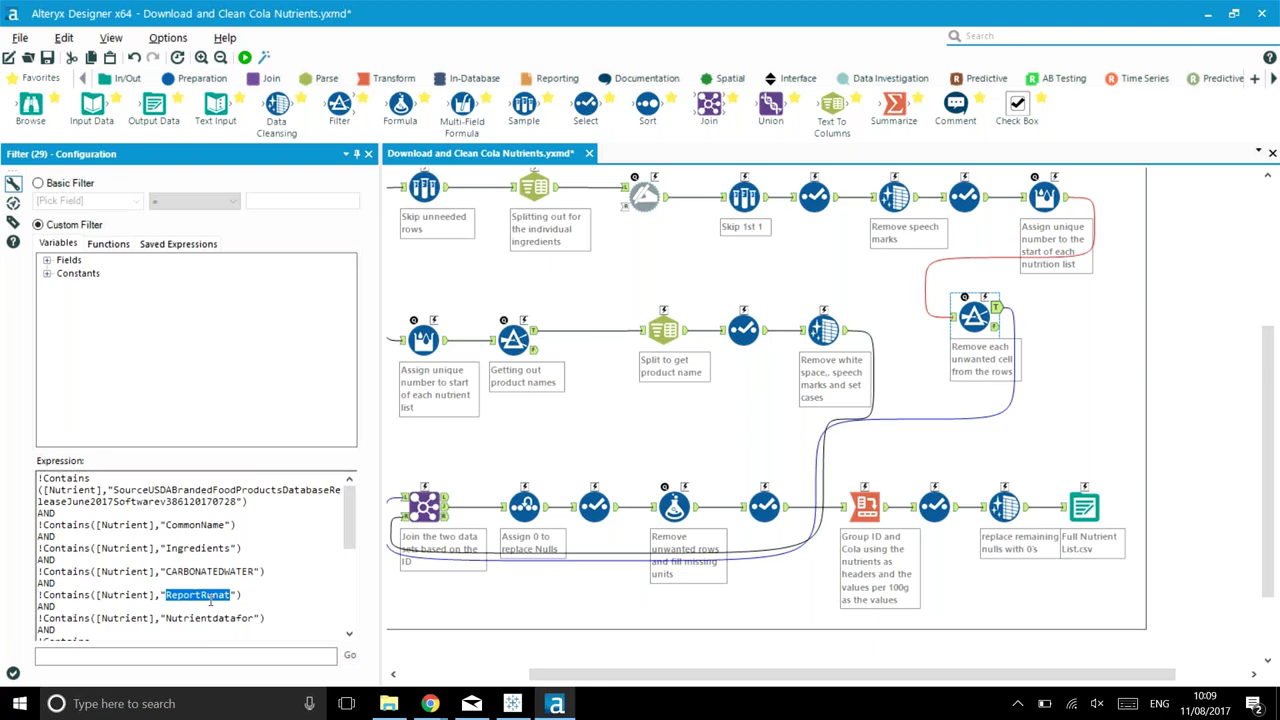
left_click(248, 598)
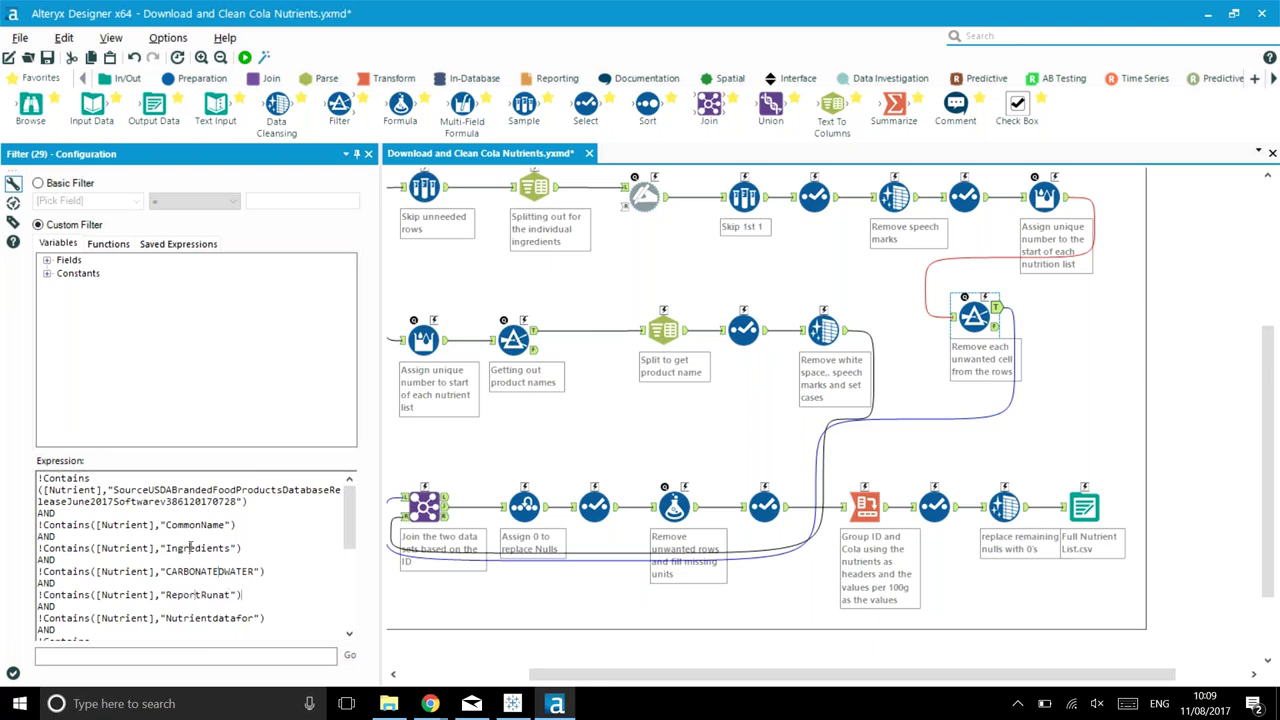
scroll(272, 548, "down", 3)
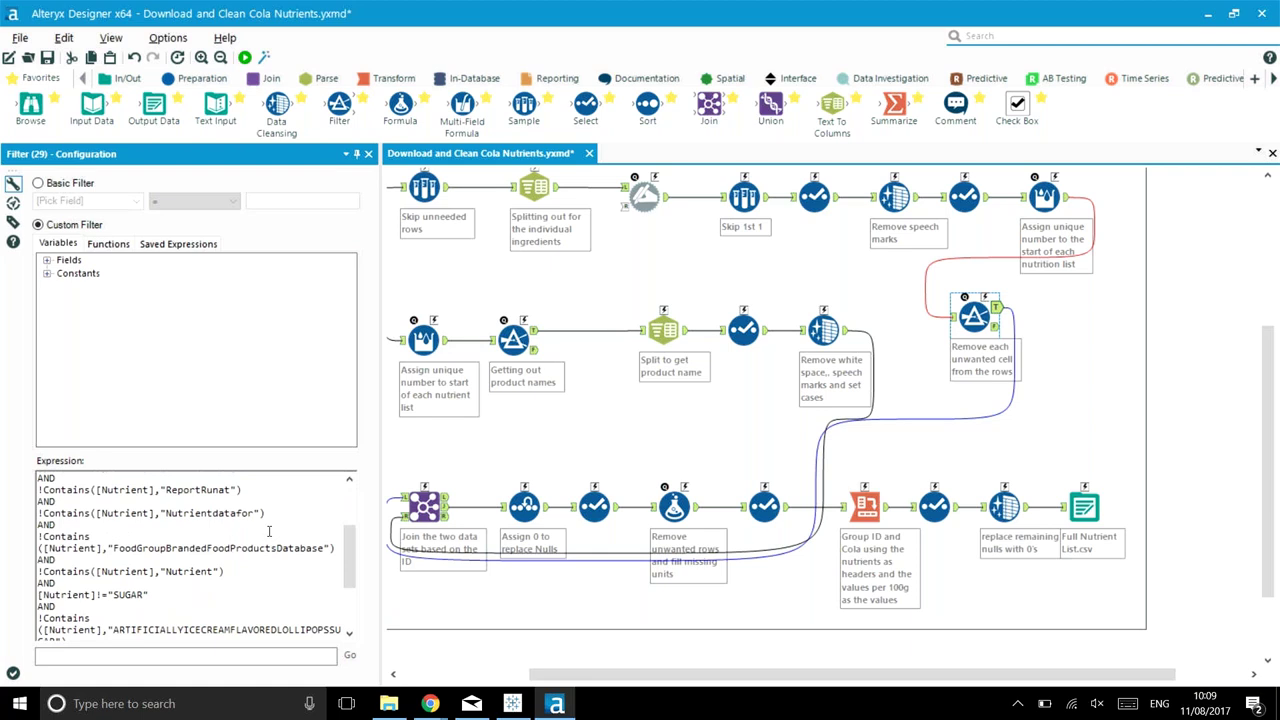
scroll(291, 540, "down", 3)
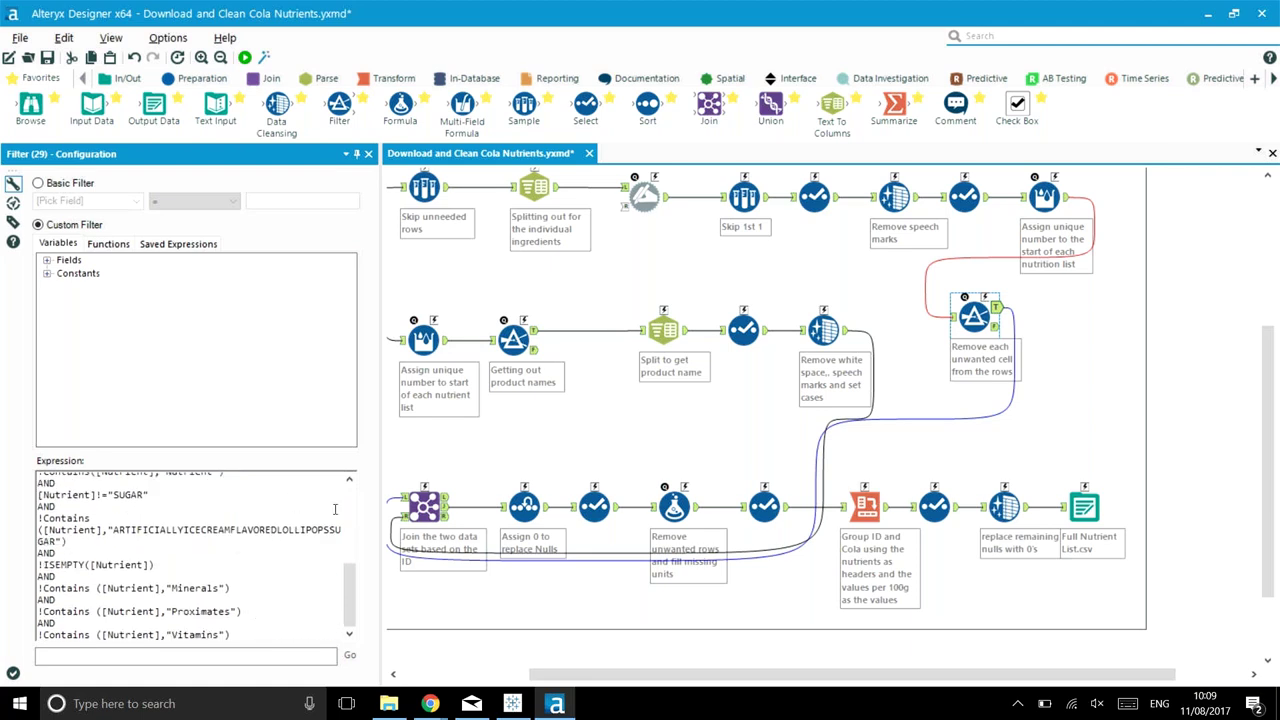
- Inspect the Multi-Row Formula's ID expression and the Filter condition that gets out product names in the second branch
left_click_drag(803, 667, 673, 667)
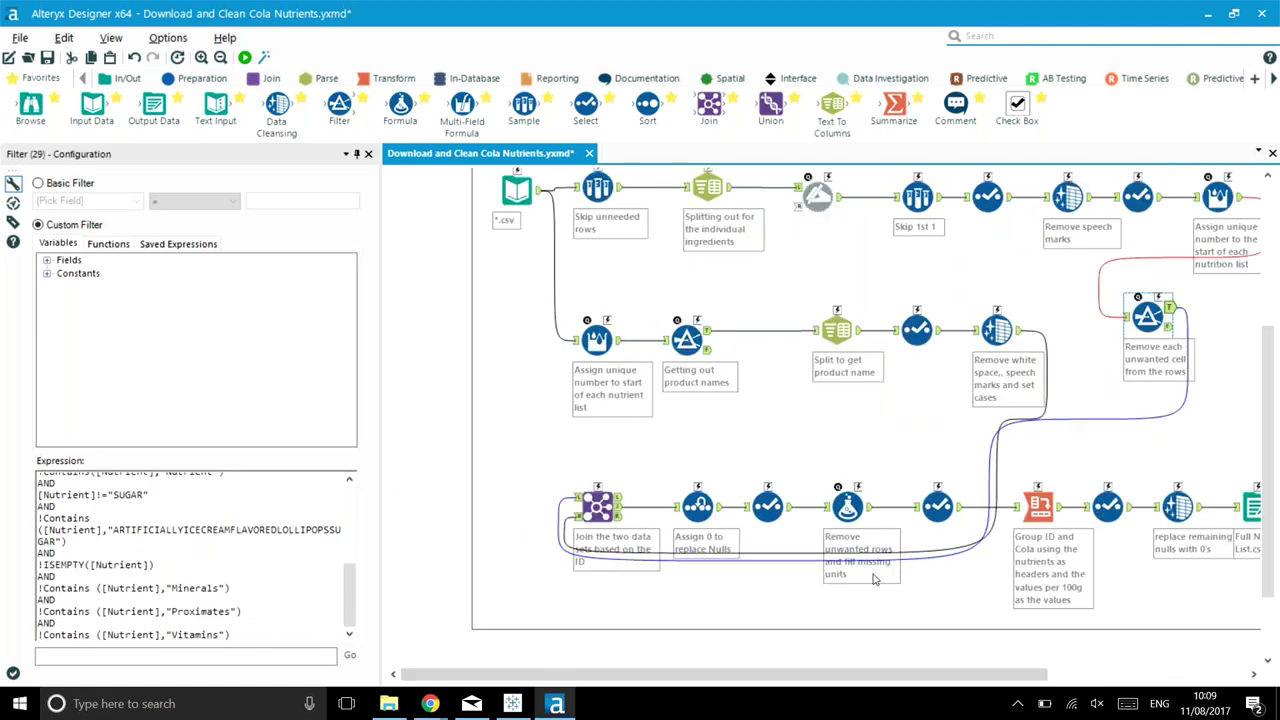
left_click(596, 339)
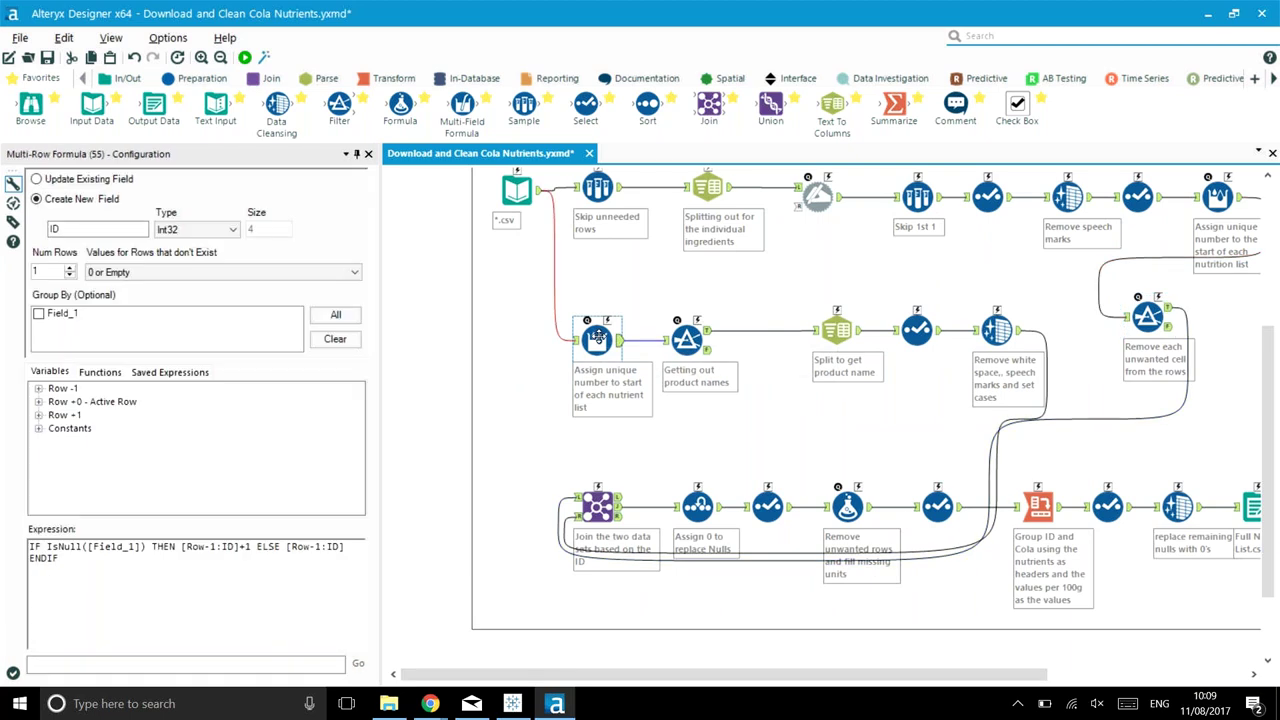
left_click(679, 344)
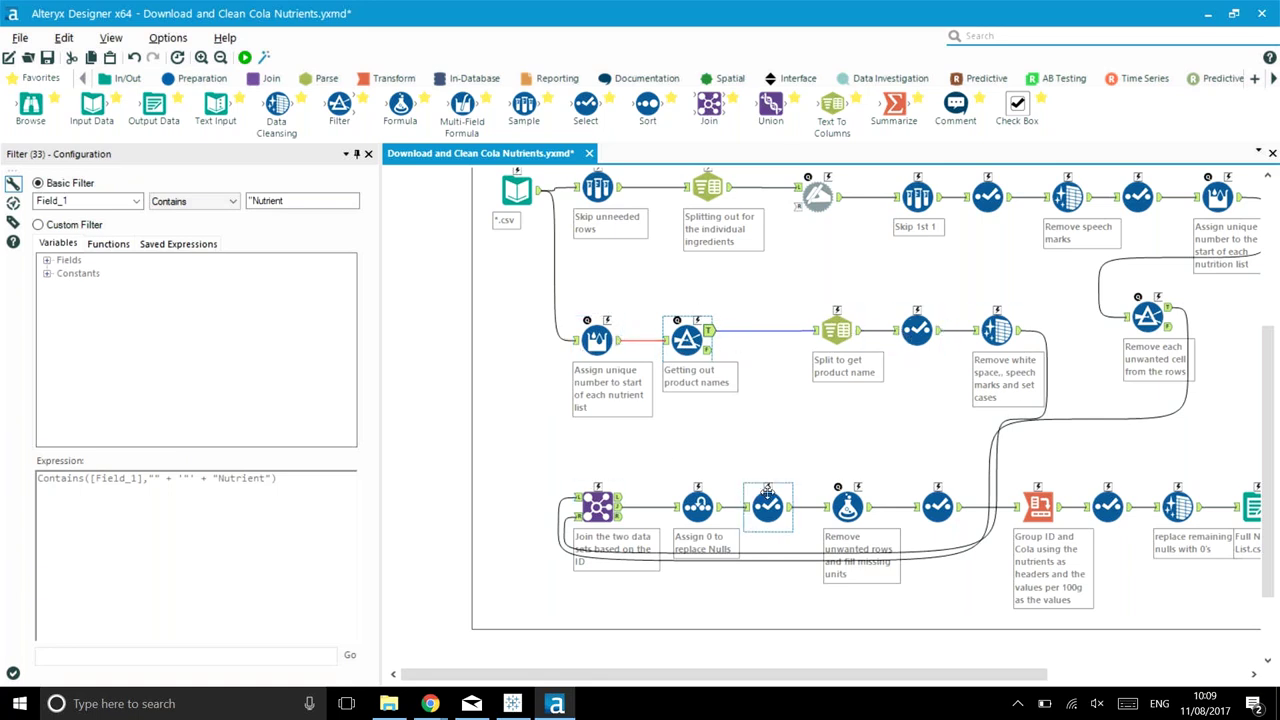
- Review the Imputation settings and both Unit expressions in the Formula tool, ending at the Full Nutrient List.csv output tool
left_click_drag(755, 685, 805, 685)
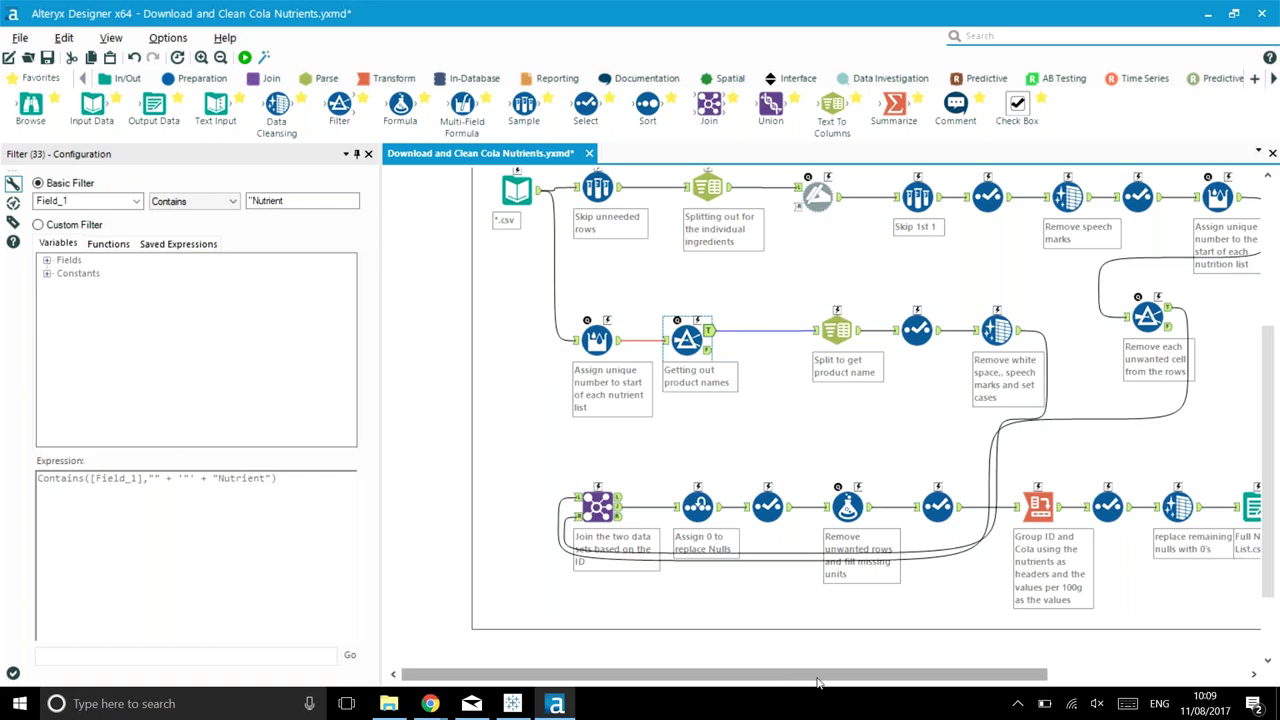
left_click(648, 508)
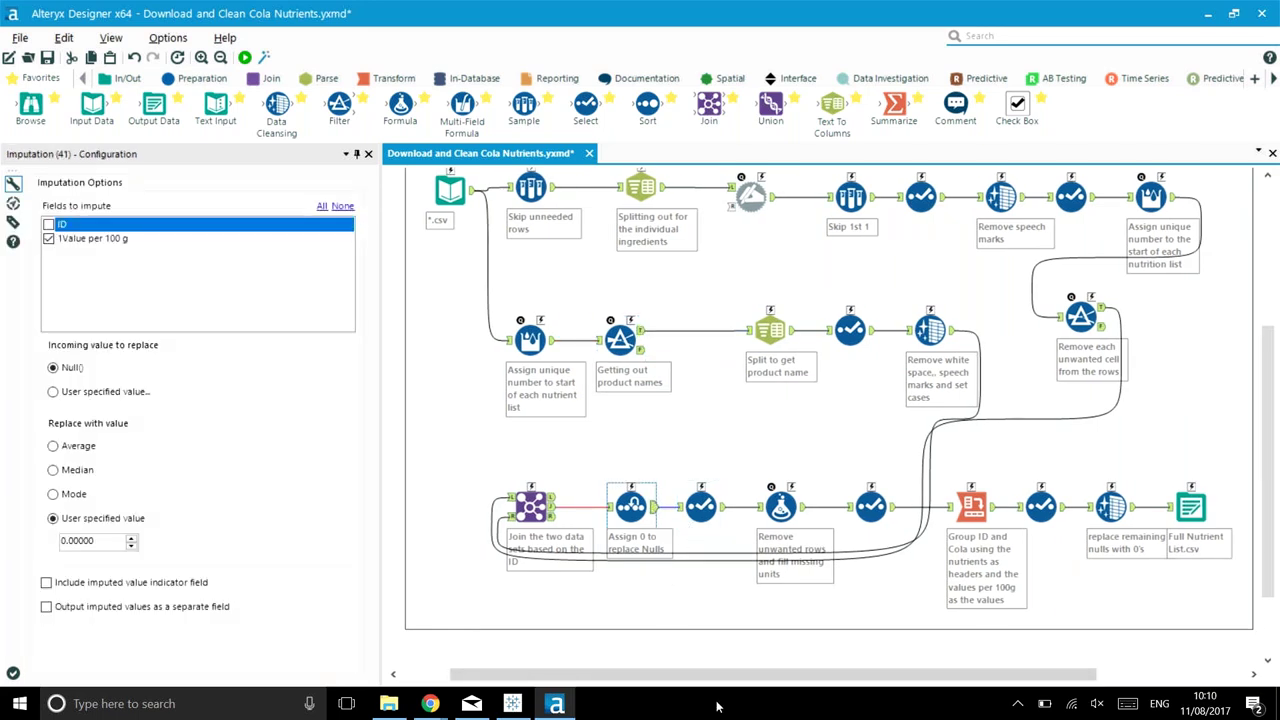
left_click_drag(790, 677, 883, 677)
left_click(658, 508)
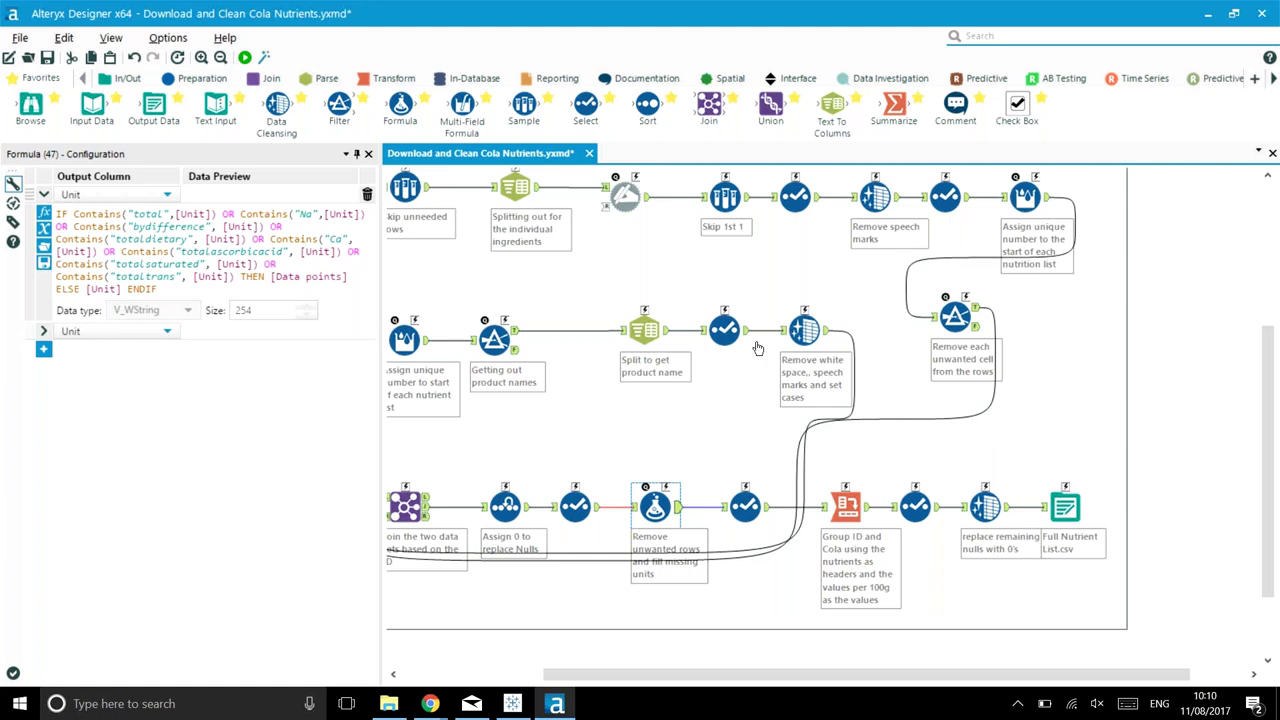
left_click(44, 331)
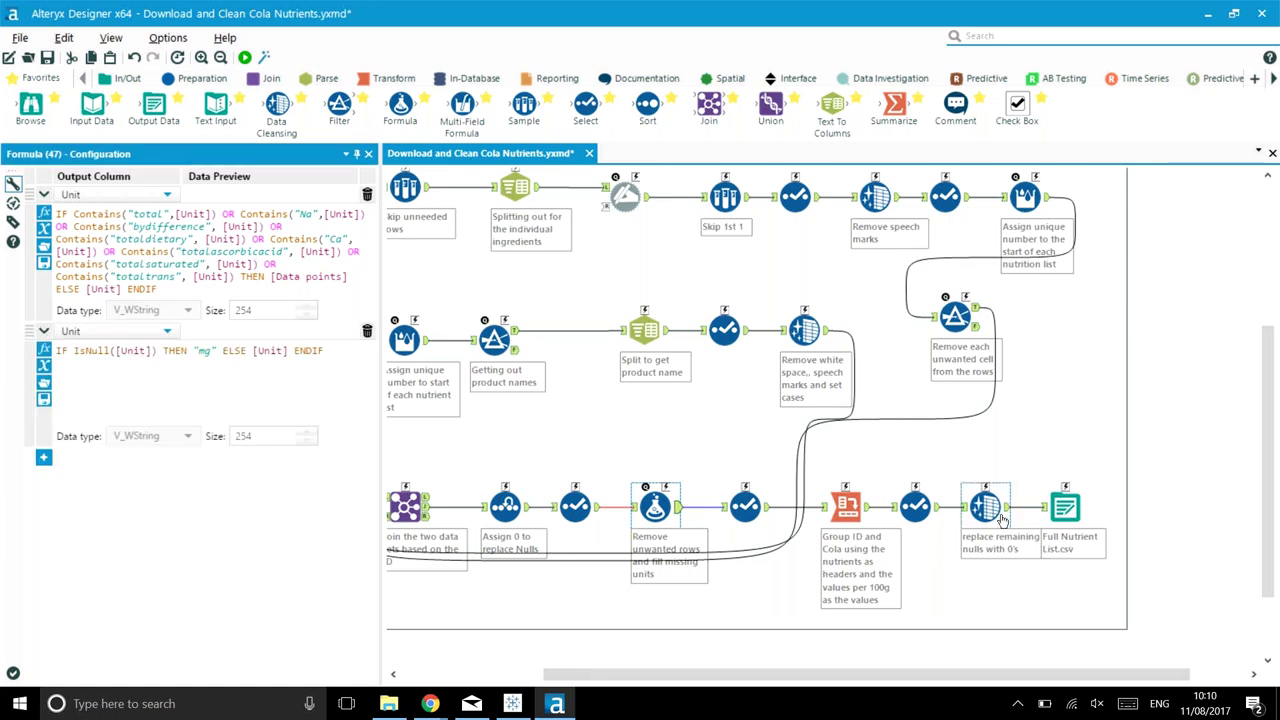
left_click(1065, 507)
- Switch to File Explorer and open Full Nutrient List.csv from the 2. Outputs folder of Day 4 - Cola - Nutrients
left_click(389, 704)
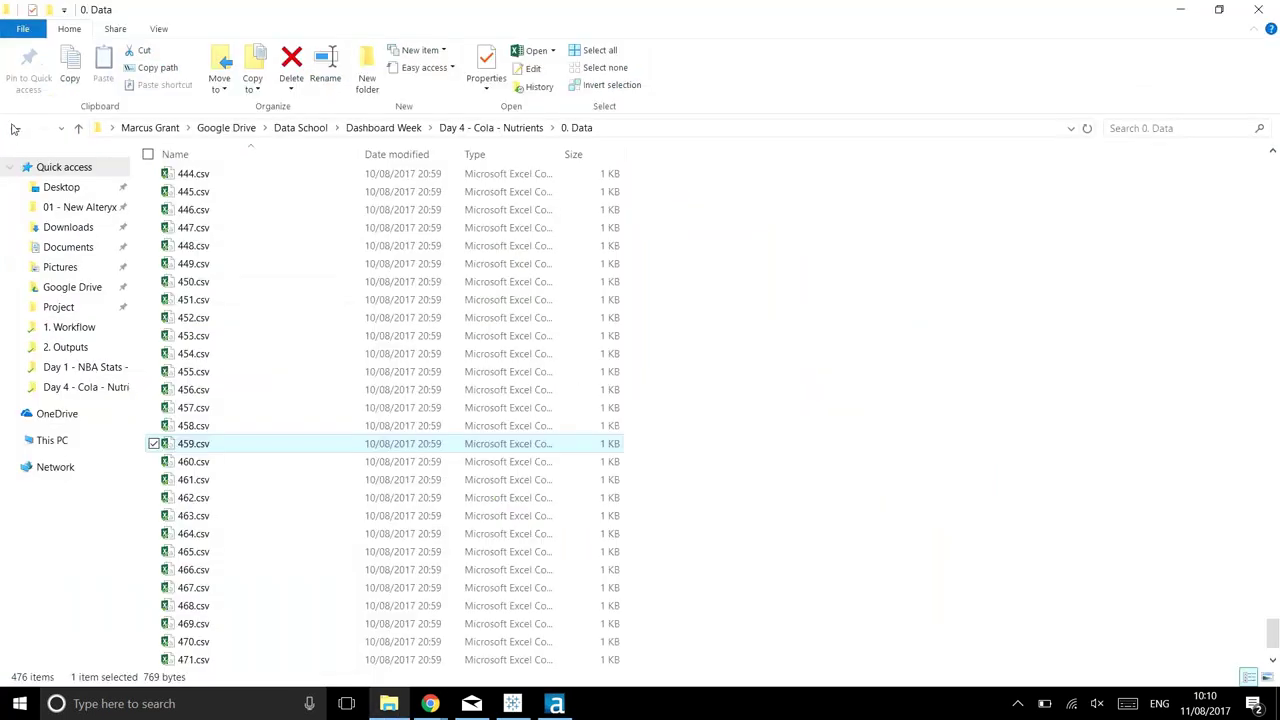
key("BackSpace")
double_click(401, 202)
left_click(370, 203)
double_click(238, 200)
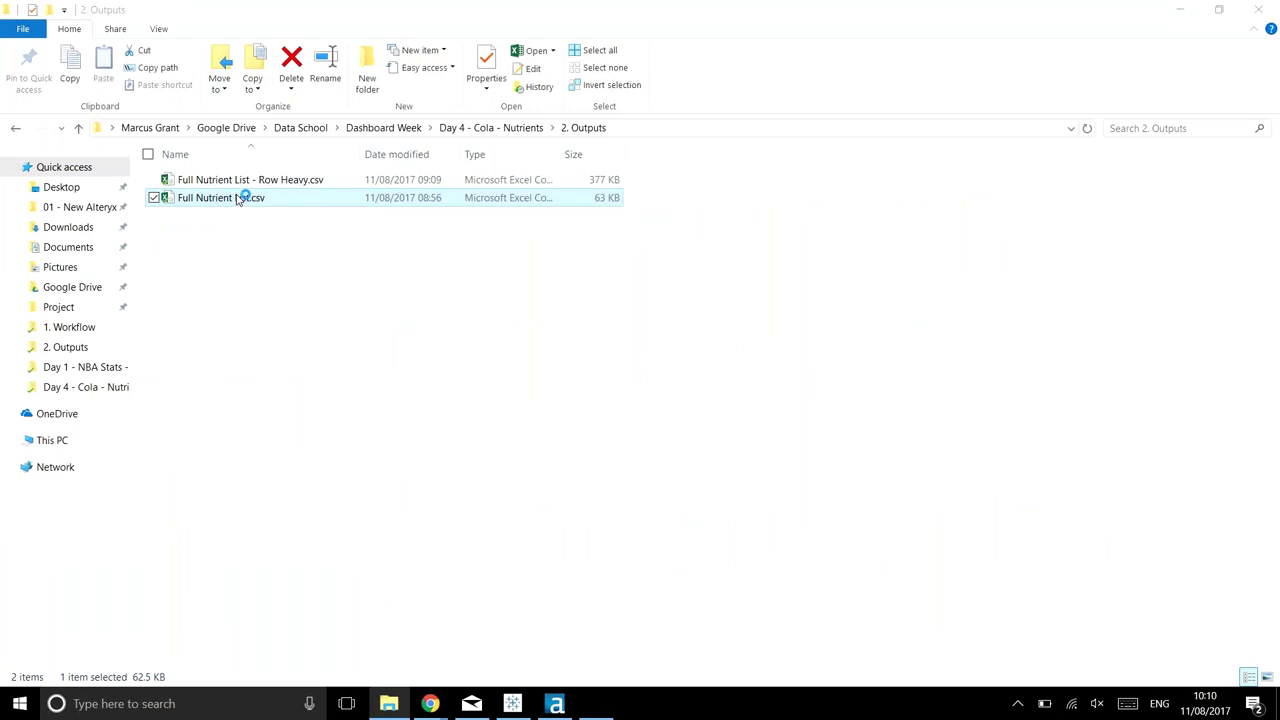
- Skim the rows of the nutrient list and auto-fit the Cola column's width to show the full product names
scroll(207, 313, "down", 1)
scroll(207, 313, "down", 20)
scroll(207, 310, "up", 7)
scroll(120, 241, "up", 8)
double_click(129, 193)
scroll(225, 316, "up", 6)
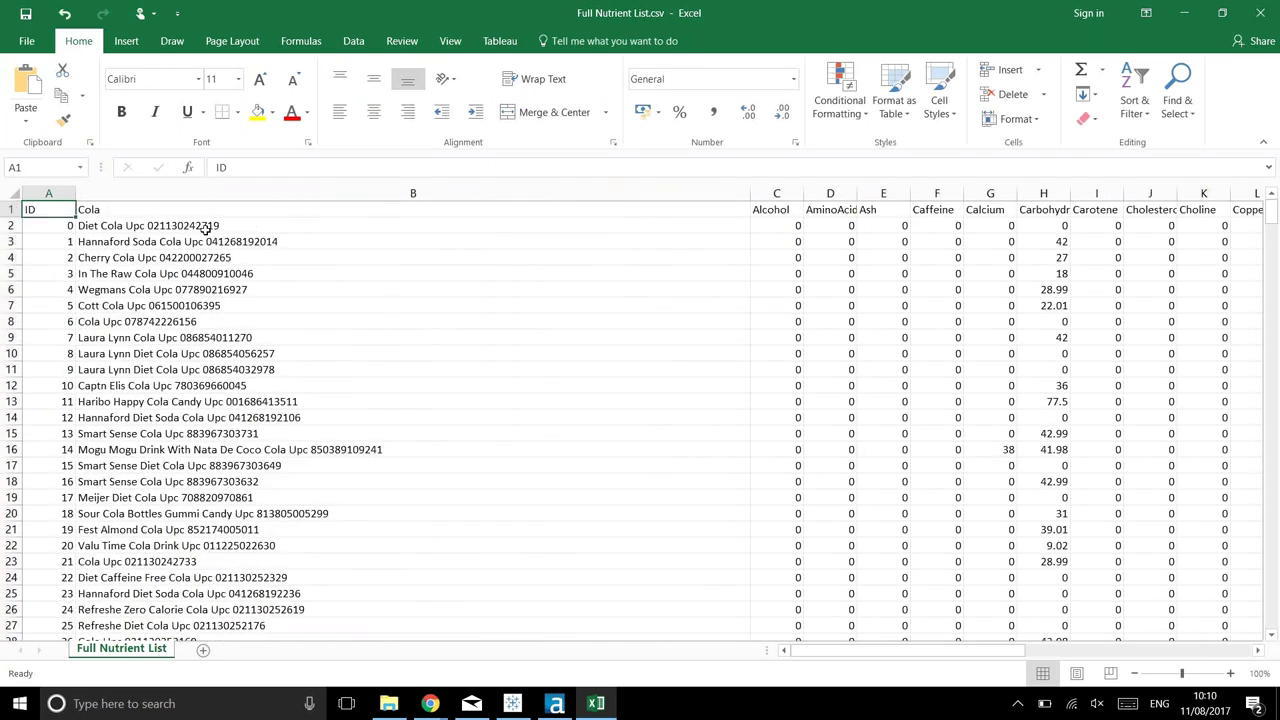
- Examine the first cola's row and the product names in the Cola column
left_click_drag(249, 222, 347, 216)
left_click(11, 225)
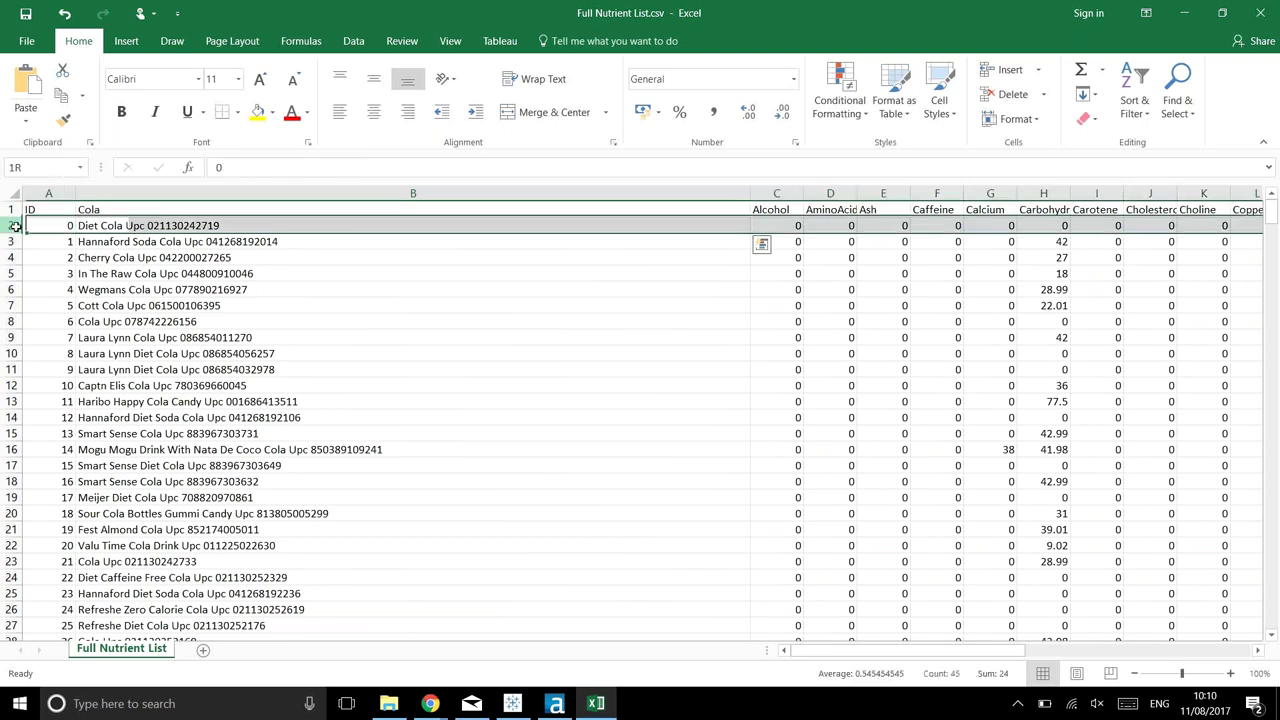
left_click_drag(848, 651, 800, 648)
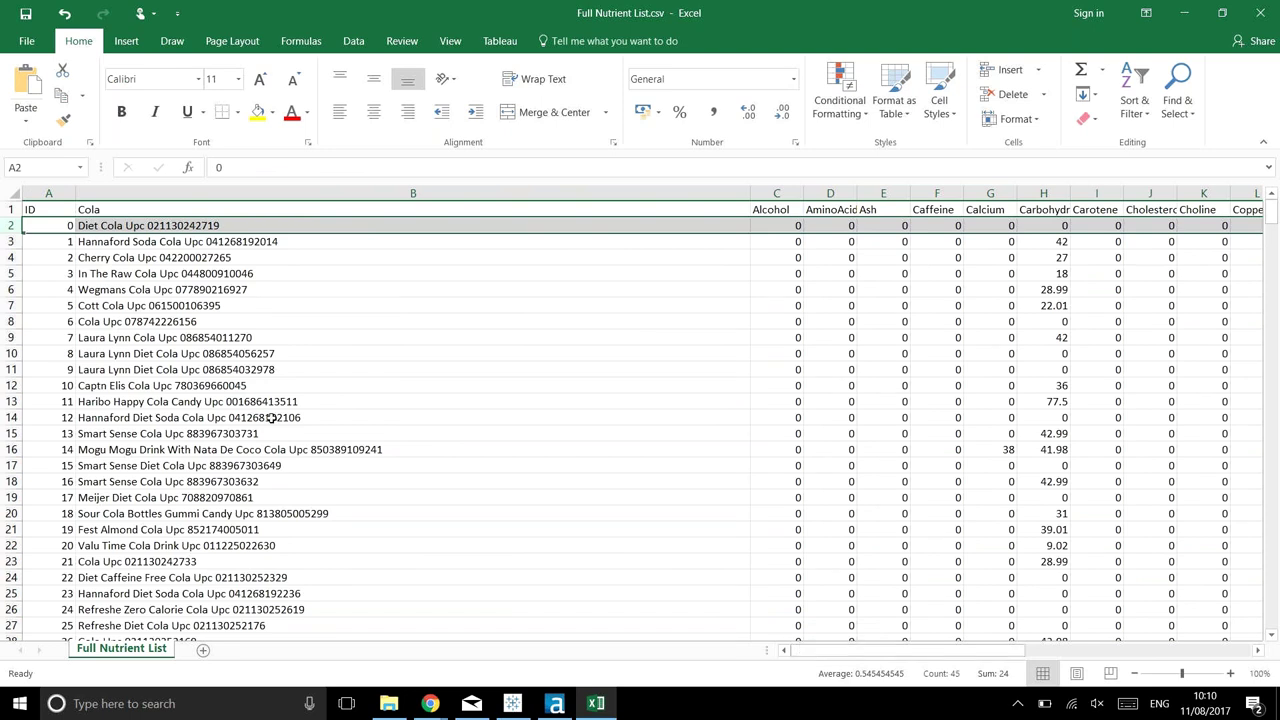
left_click(160, 321)
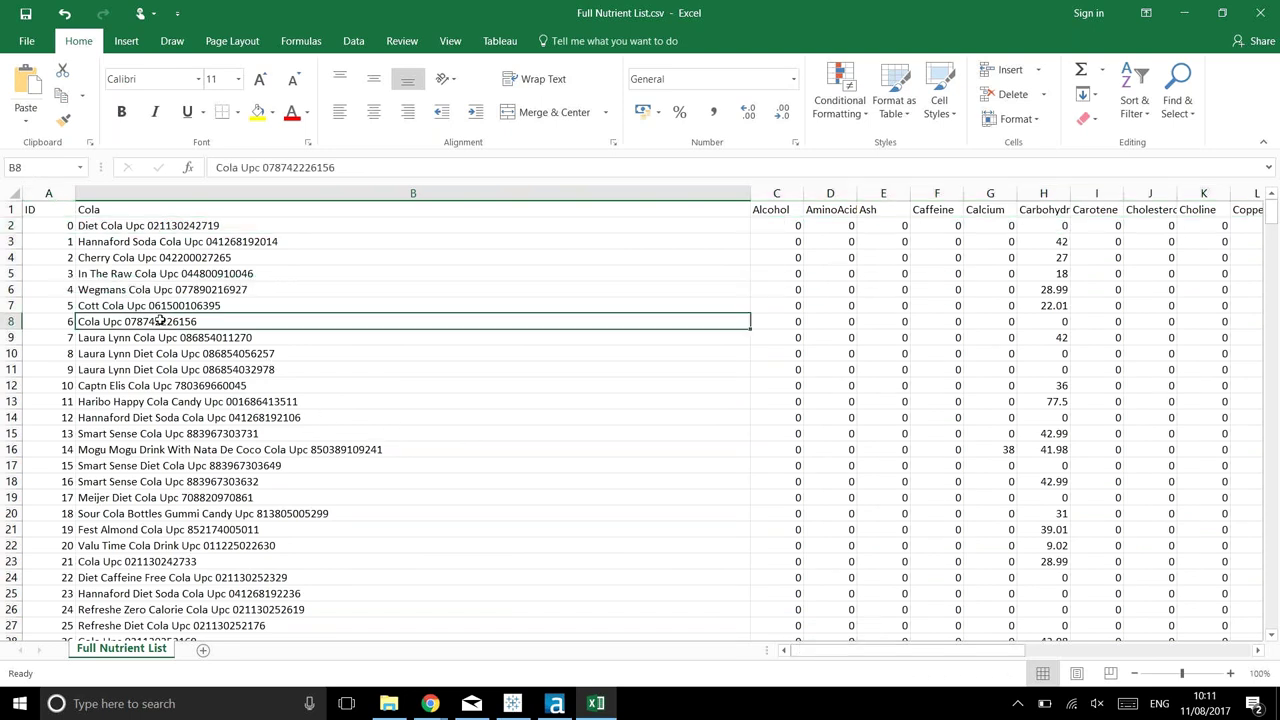
- Look through the nutrient column headers from Carbohydrate to Folate in the header row
left_click_drag(897, 652, 938, 646)
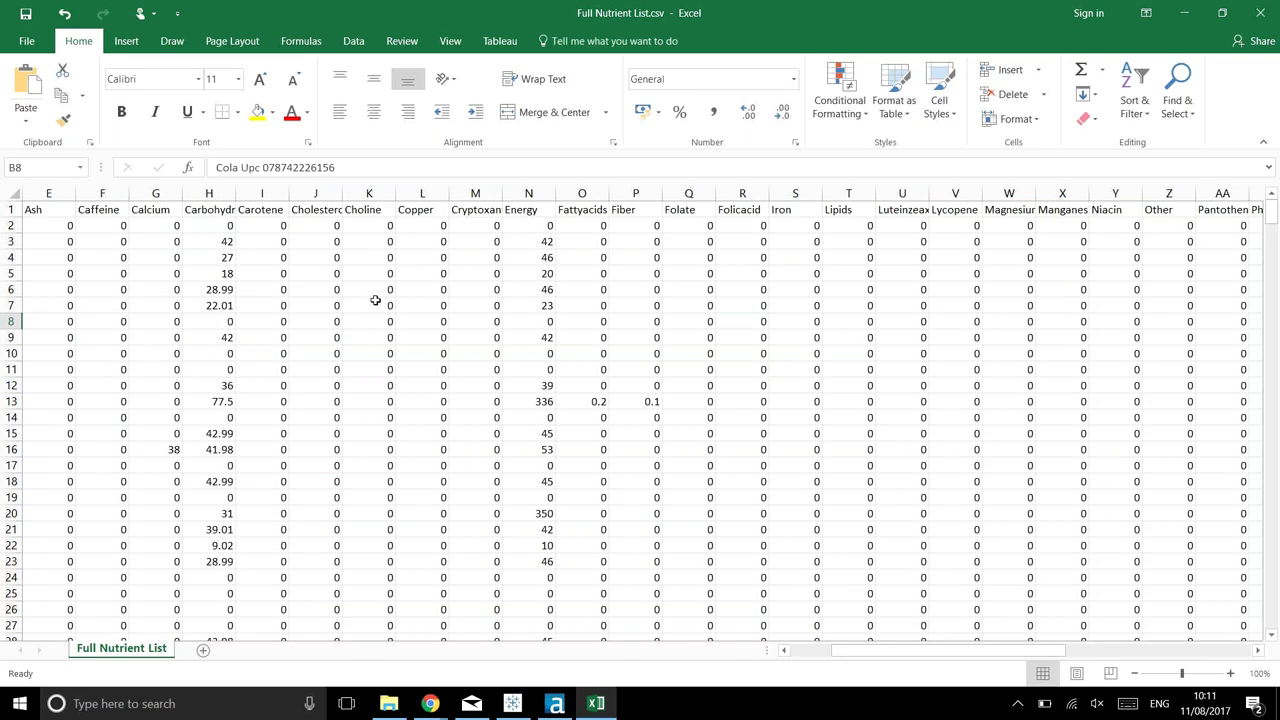
left_click(207, 210)
left_click(420, 211)
left_click(460, 209)
left_click(509, 209)
left_click(586, 210)
left_click(636, 206)
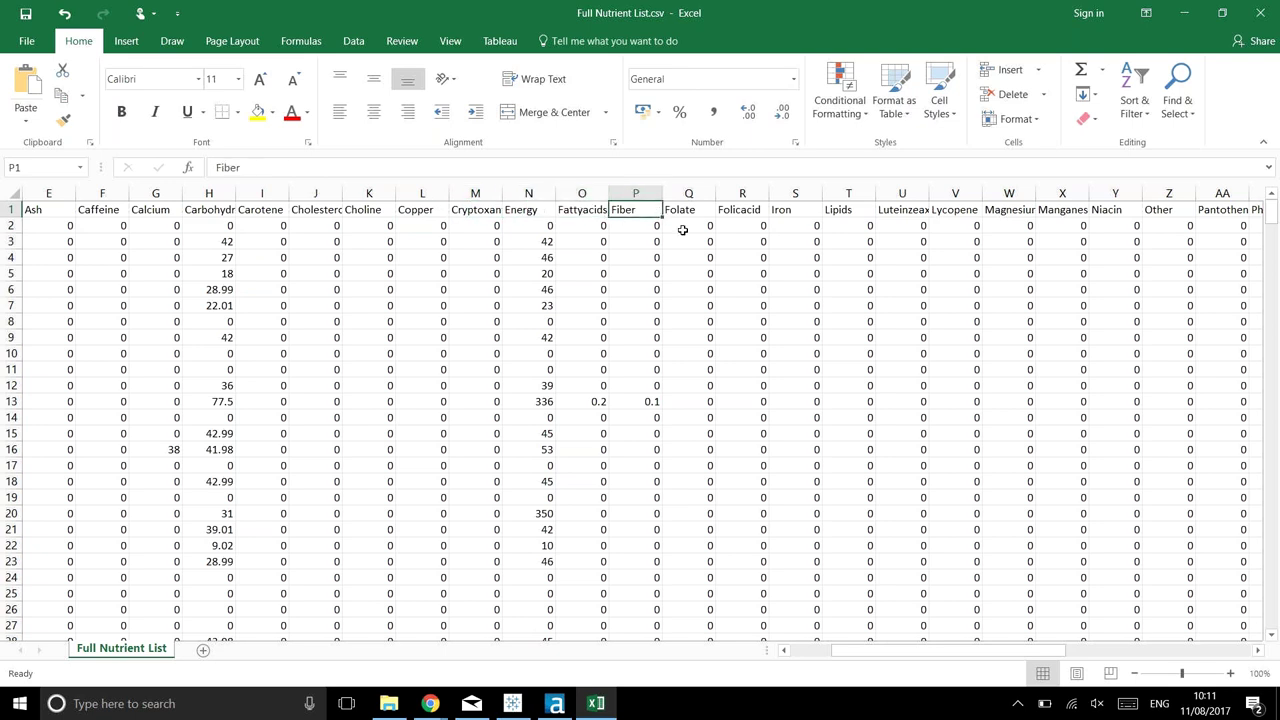
left_click(690, 220)
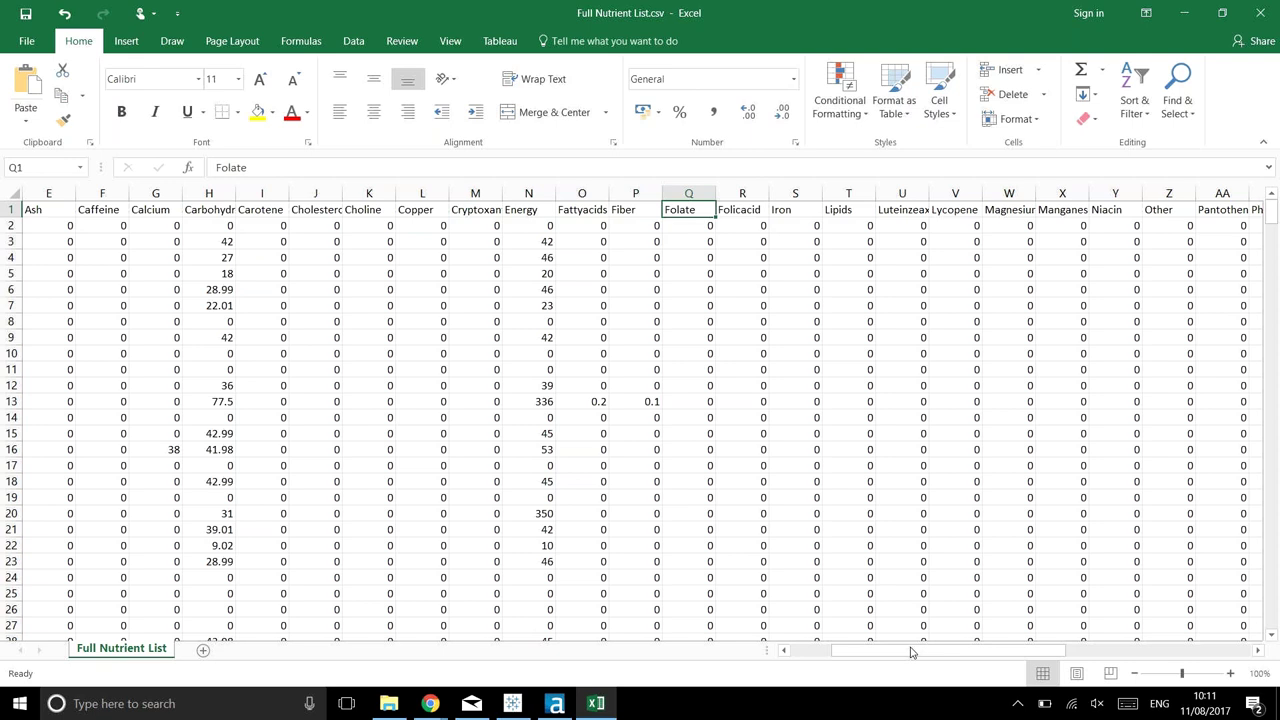
- Review the remaining nutrient columns through Zinc and their values down the rows
left_click_drag(910, 656, 1130, 652)
scroll(951, 440, "down", 8)
scroll(933, 449, "up", 3)
scroll(933, 449, "up", 5)
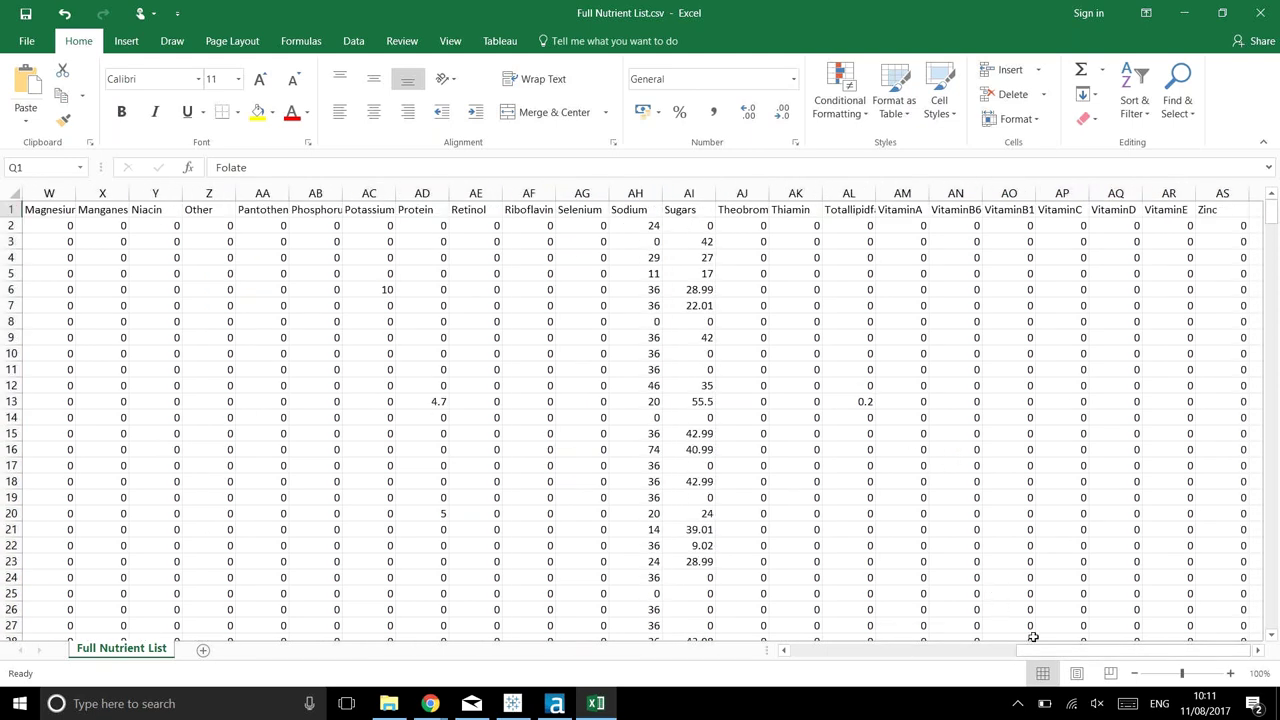
- Open Infographic.twb from the 3. Dashboards folder in Tableau and show its dashboard in full-screen presentation mode
left_click_drag(1050, 656, 921, 652)
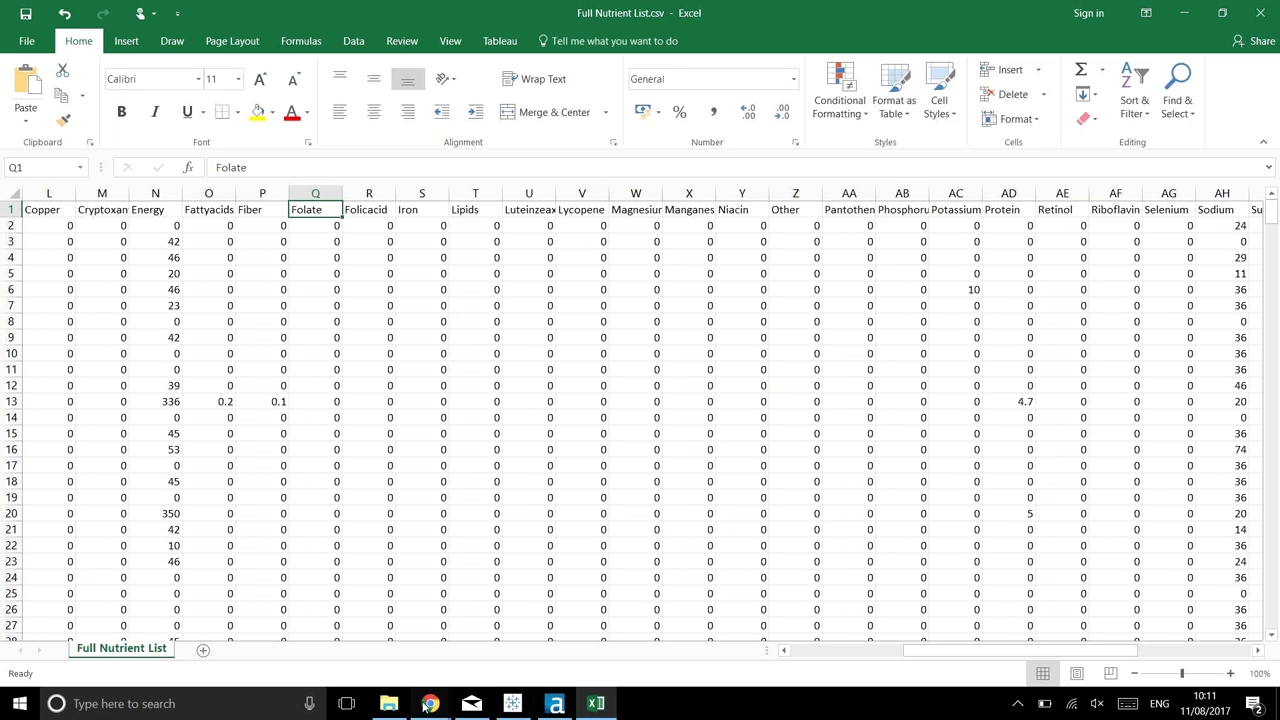
left_click(389, 703)
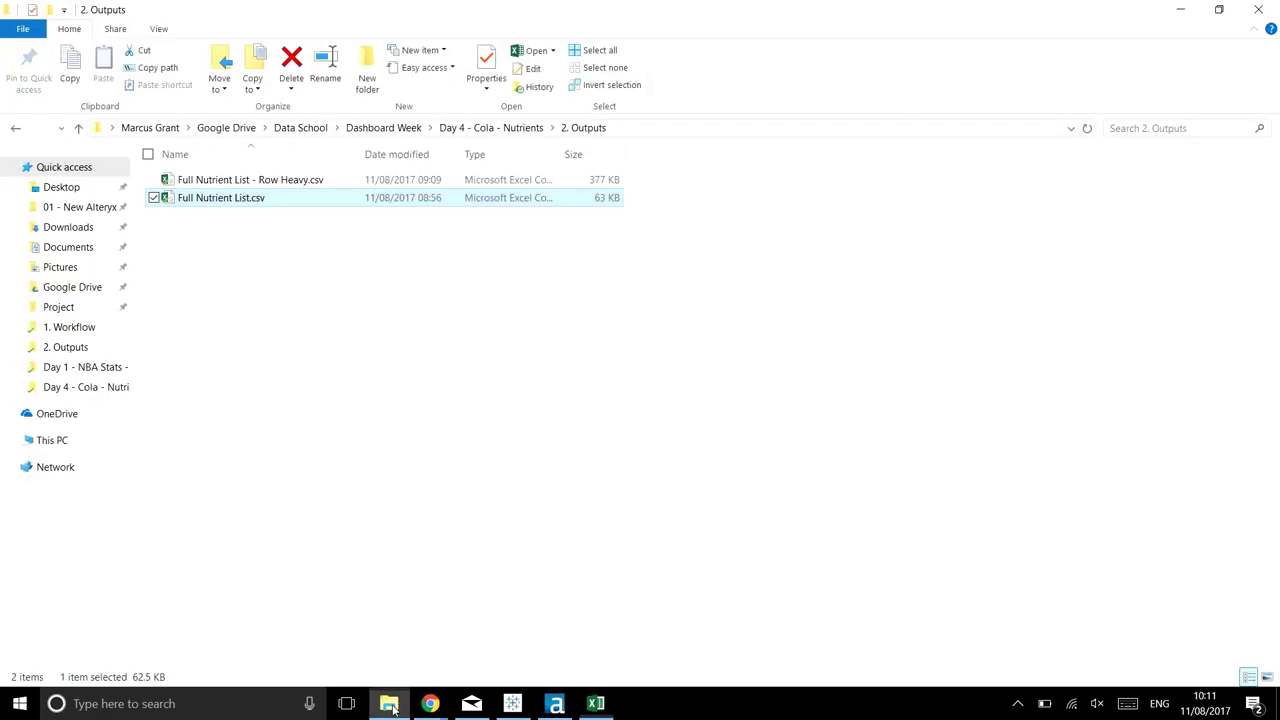
left_click(15, 128)
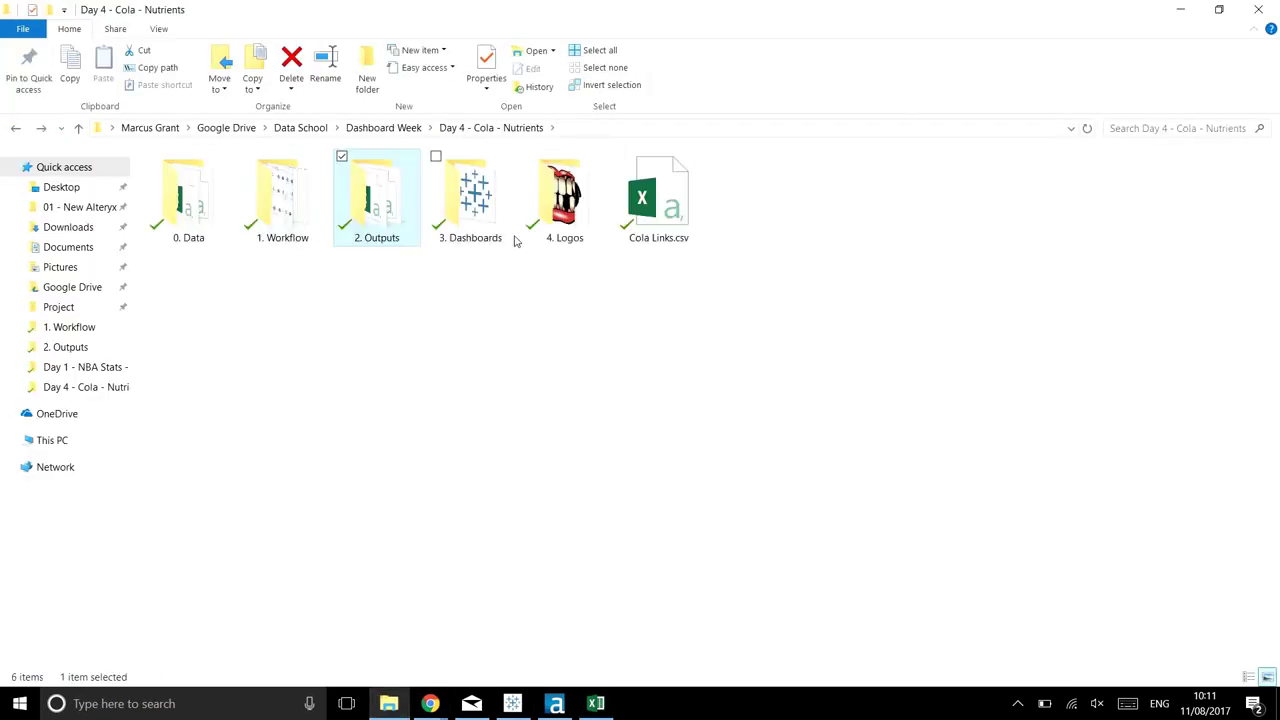
double_click(477, 224)
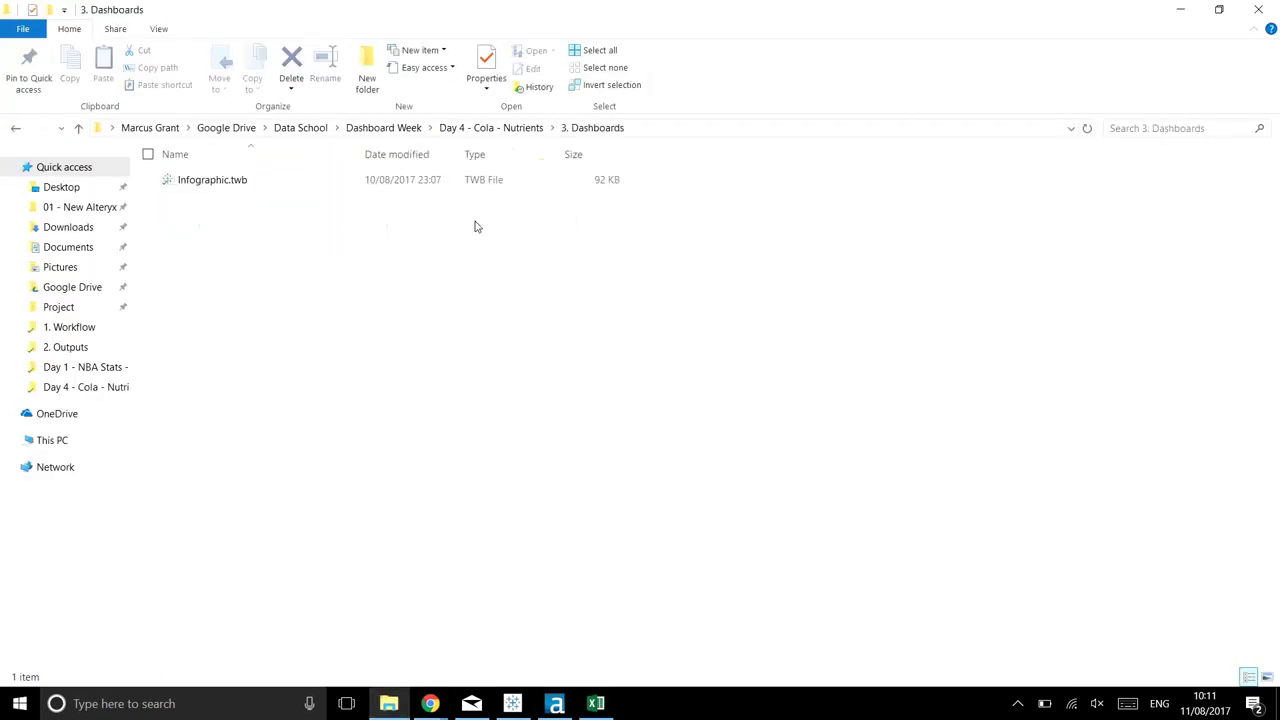
left_click(219, 183)
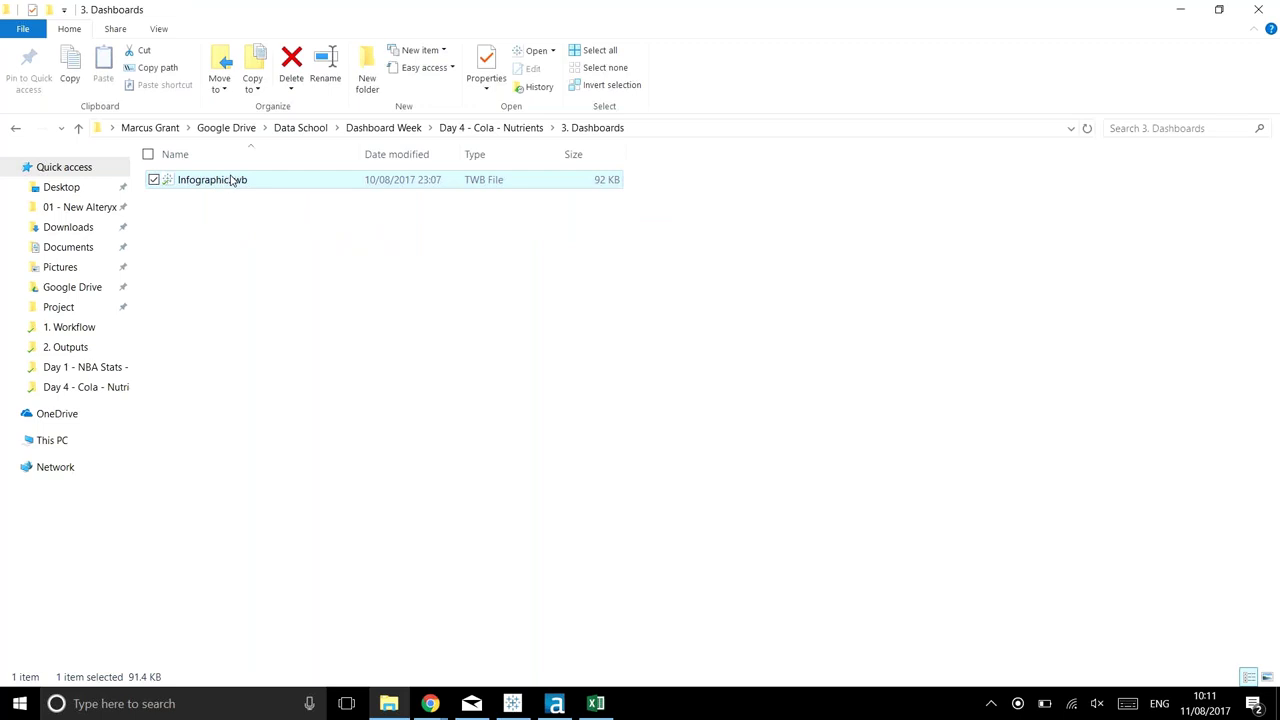
double_click(210, 180)
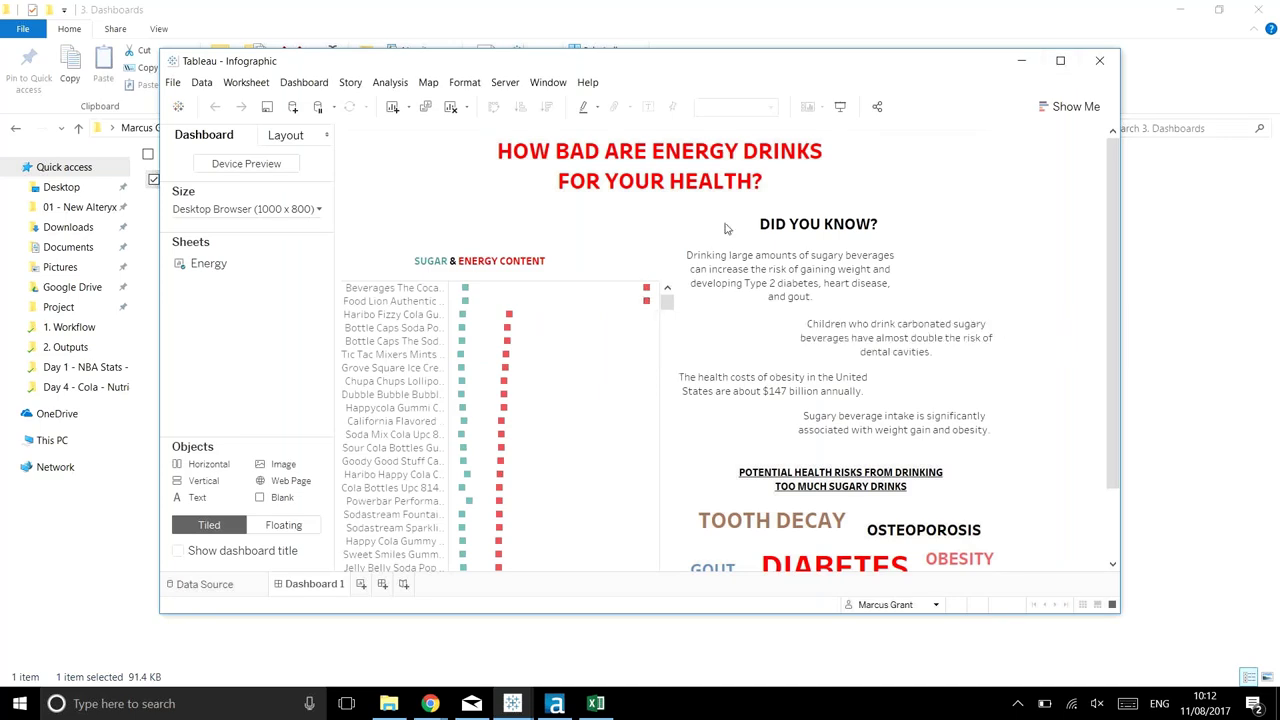
left_click(1060, 60)
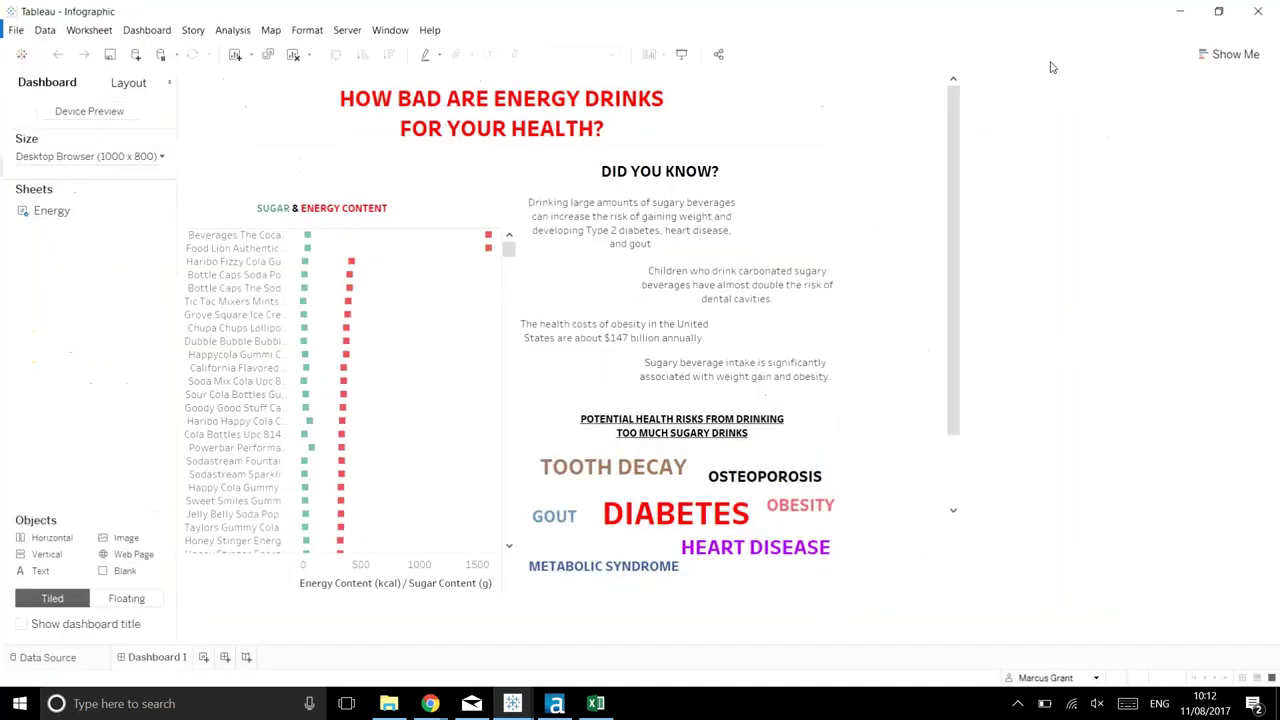
left_click(680, 52)
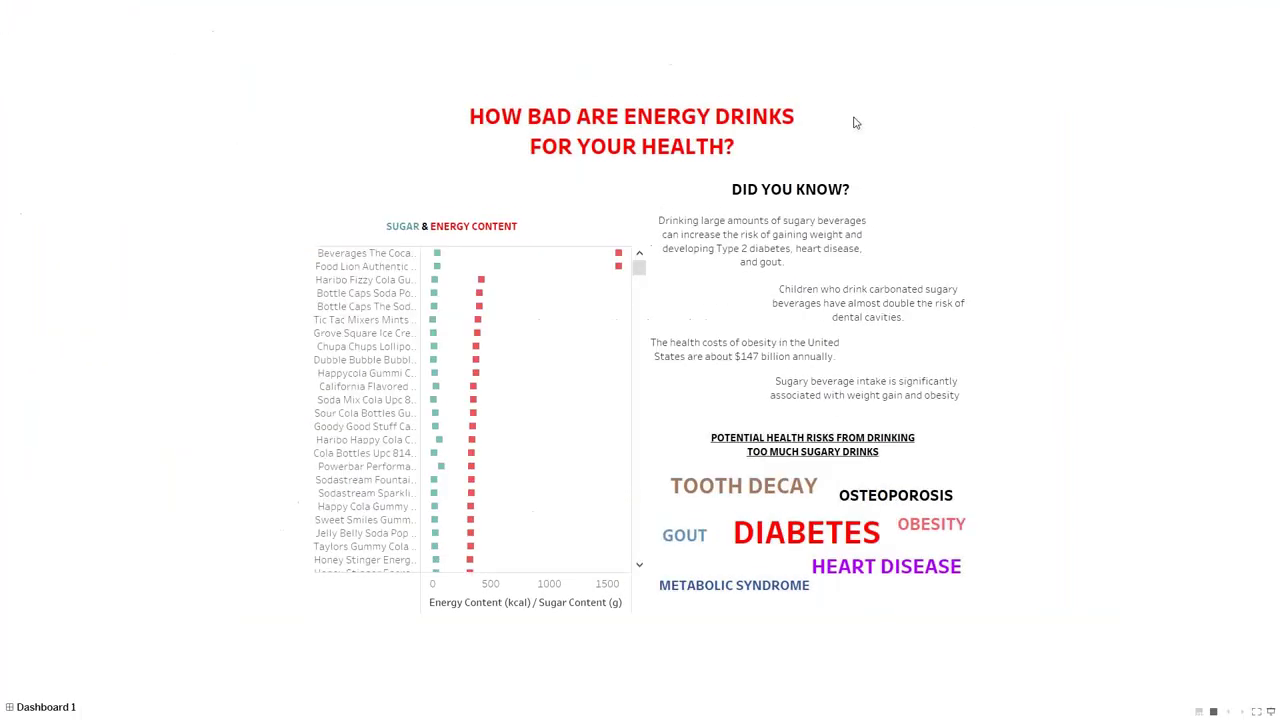
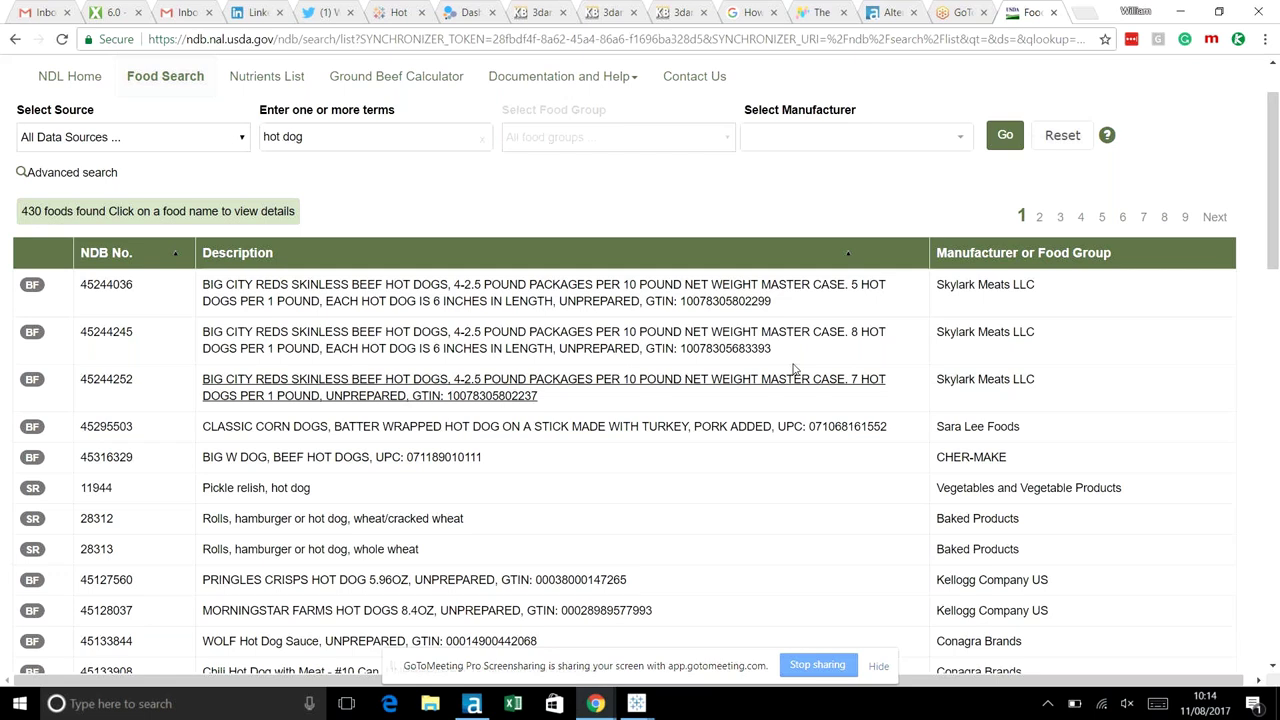
- Inspect the hot dog results table's HTML, look at the copy options for its tbody element, and close the inspector
right_click(802, 312)
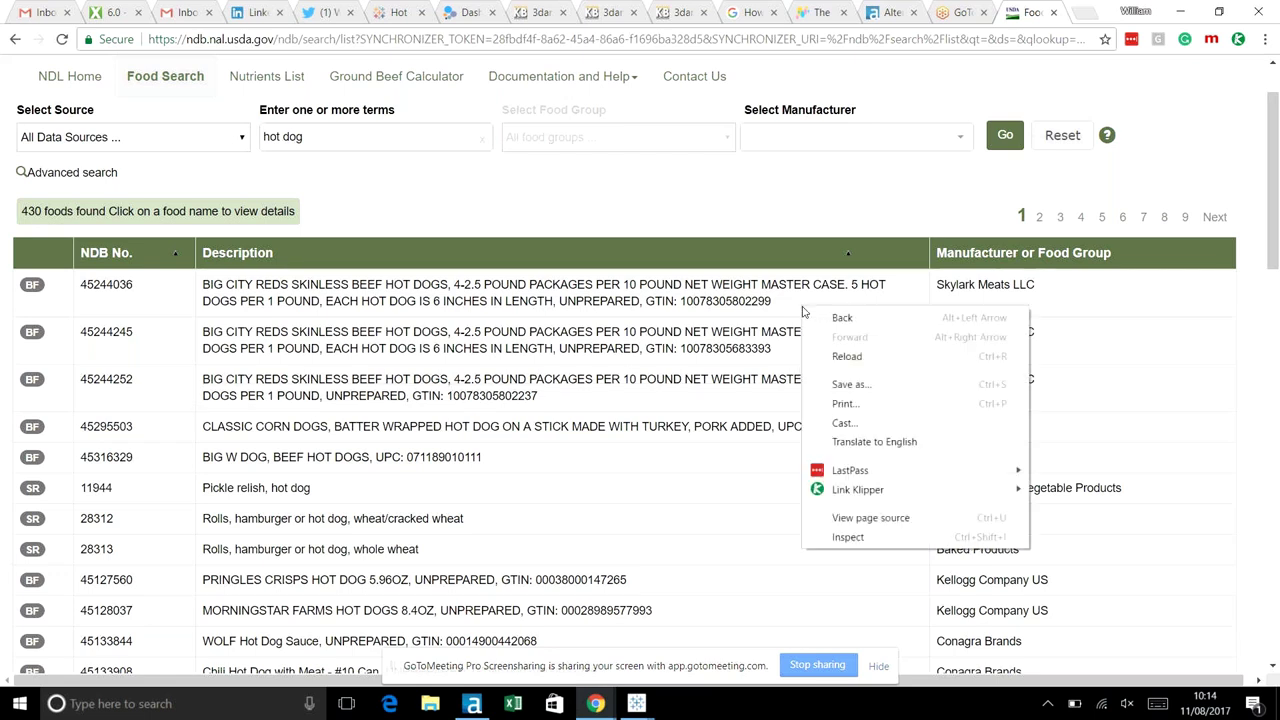
left_click(848, 537)
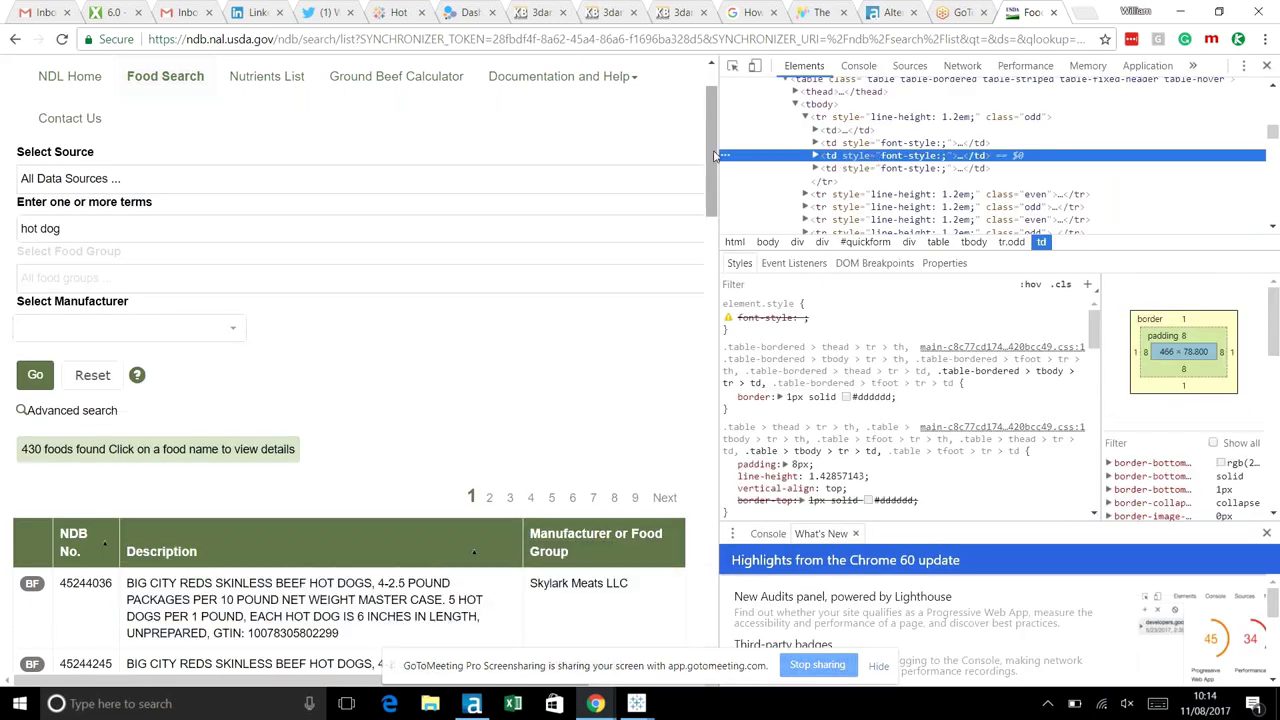
left_click_drag(708, 156, 703, 204)
scroll(703, 204, "down", 1)
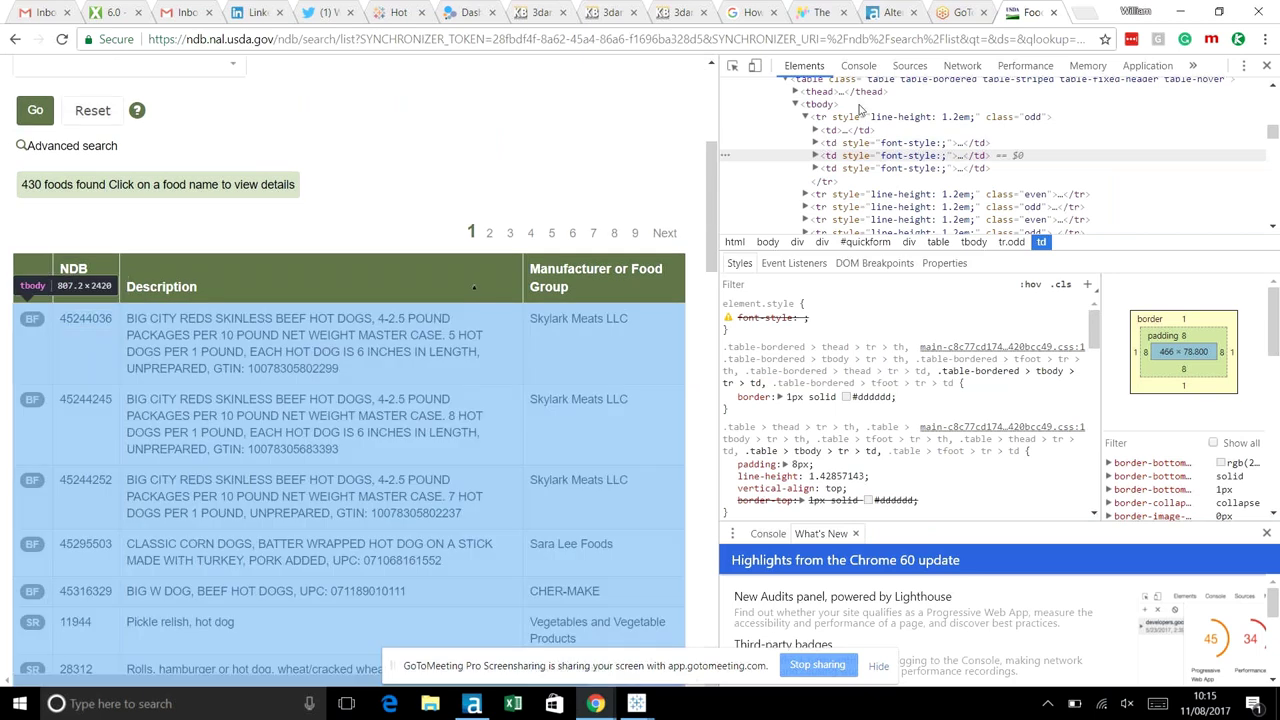
right_click(876, 106)
mouse_move(910, 158)
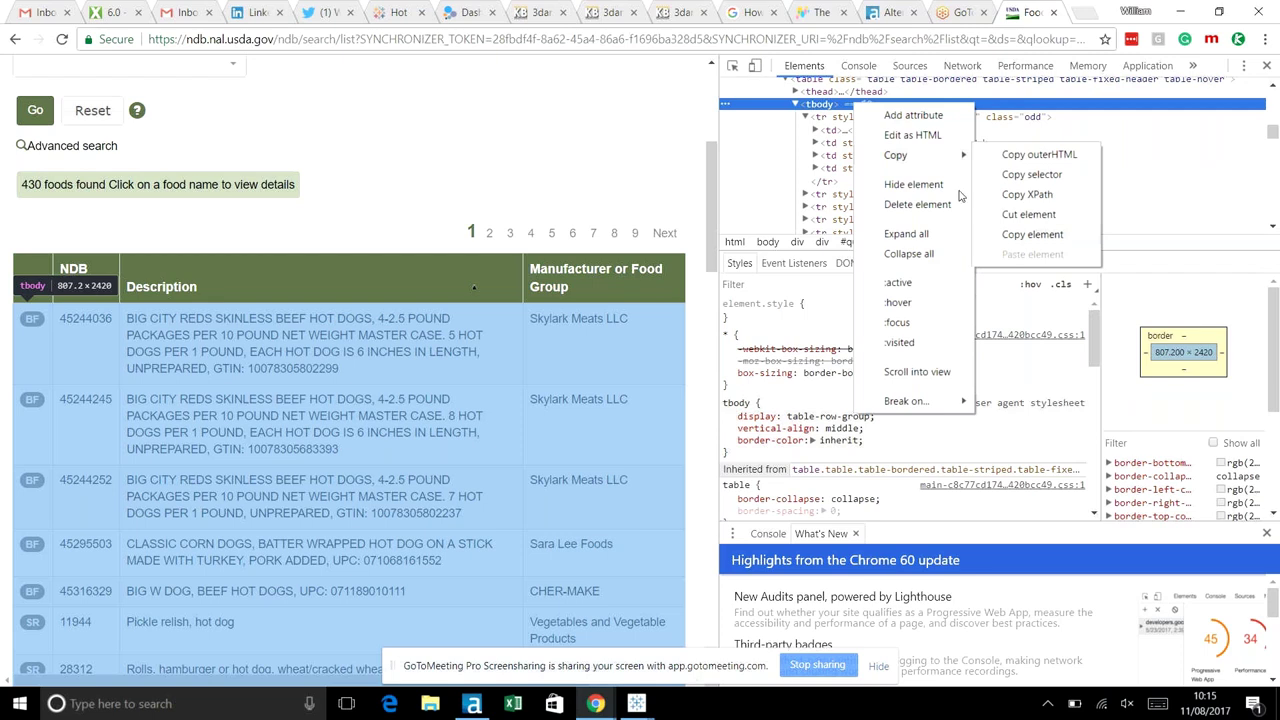
left_click(619, 110)
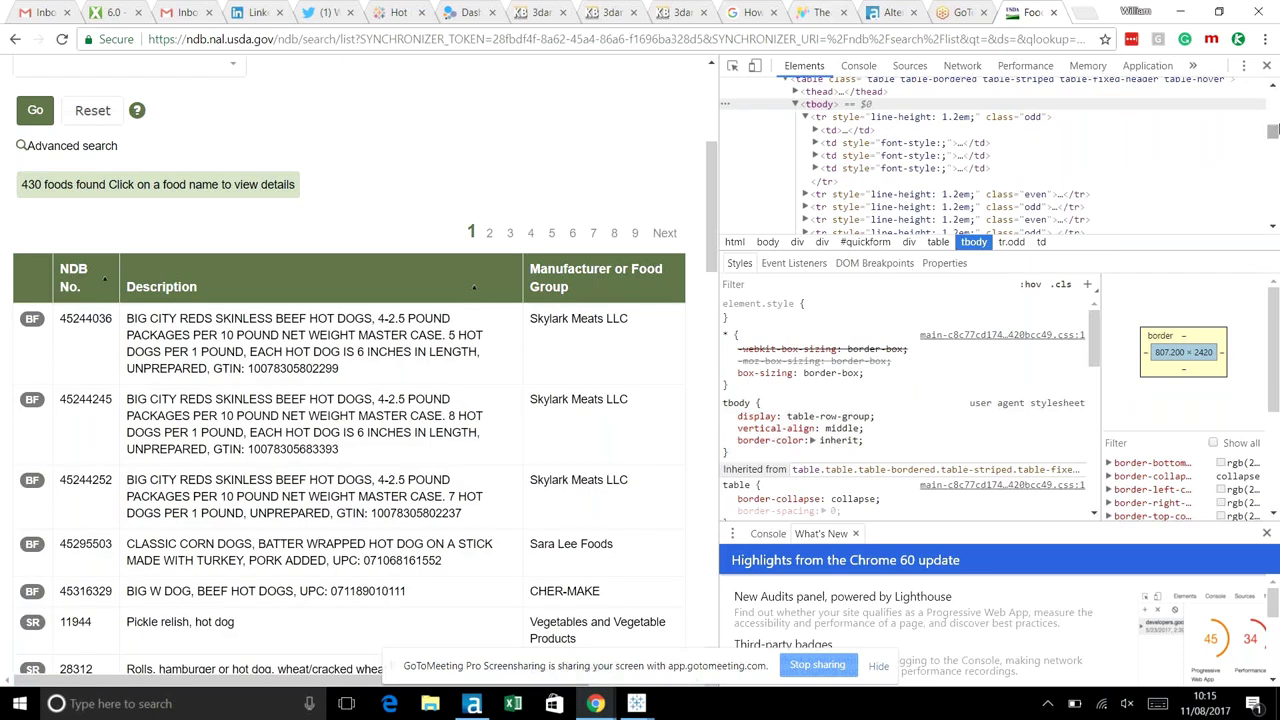
left_click(1267, 65)
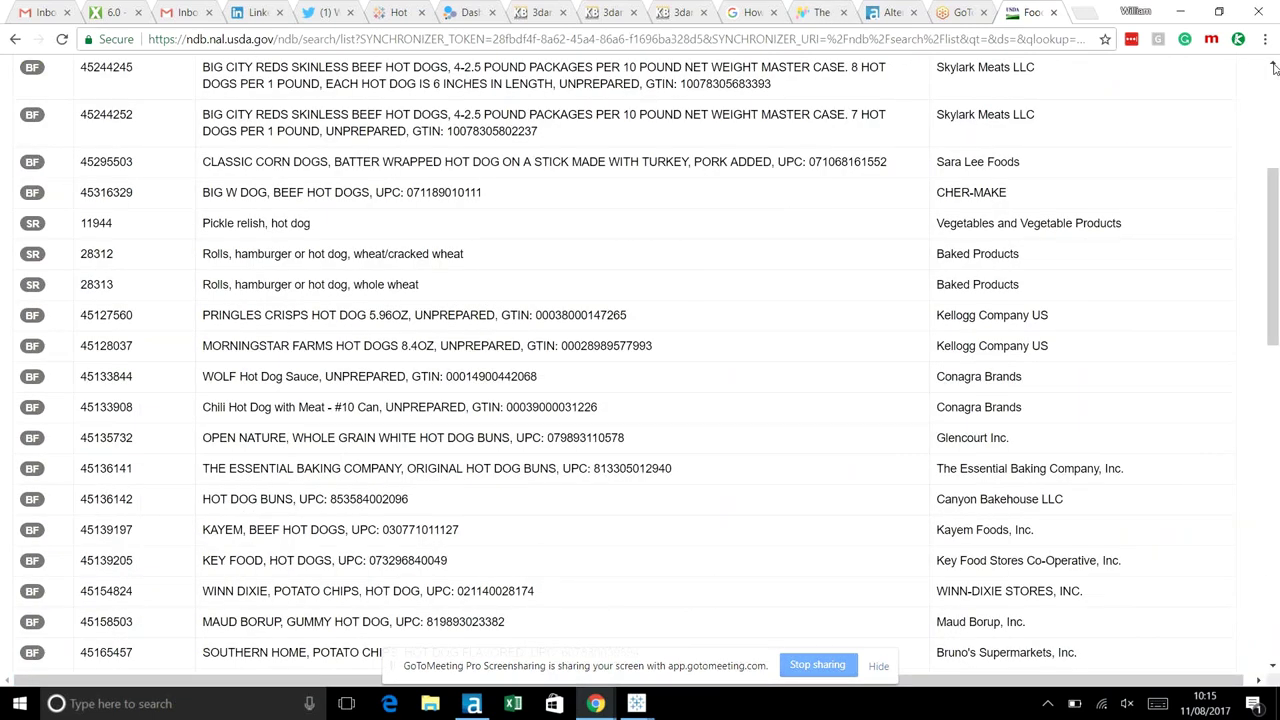
- Switch to Alteryx and review the Union, href= Filter, Select and URL Formula tools and their output in Hot Doge Workflow.yxmd
left_click(473, 704)
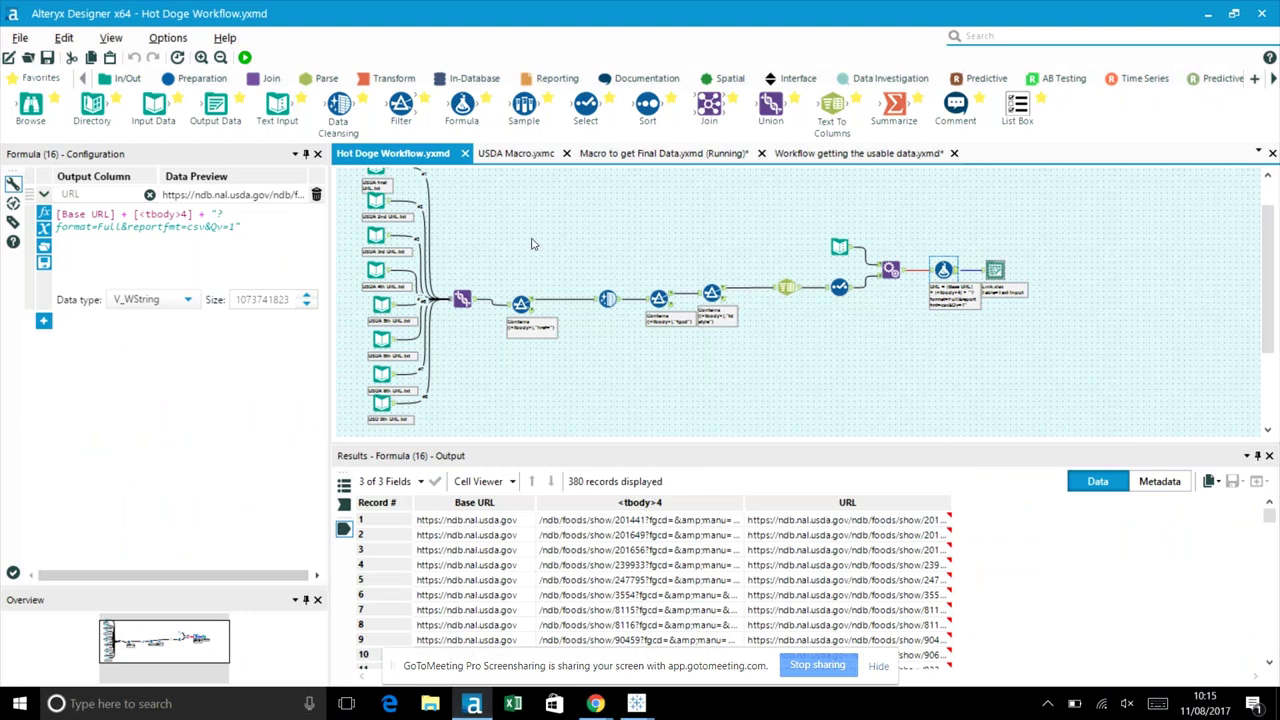
left_click(476, 303)
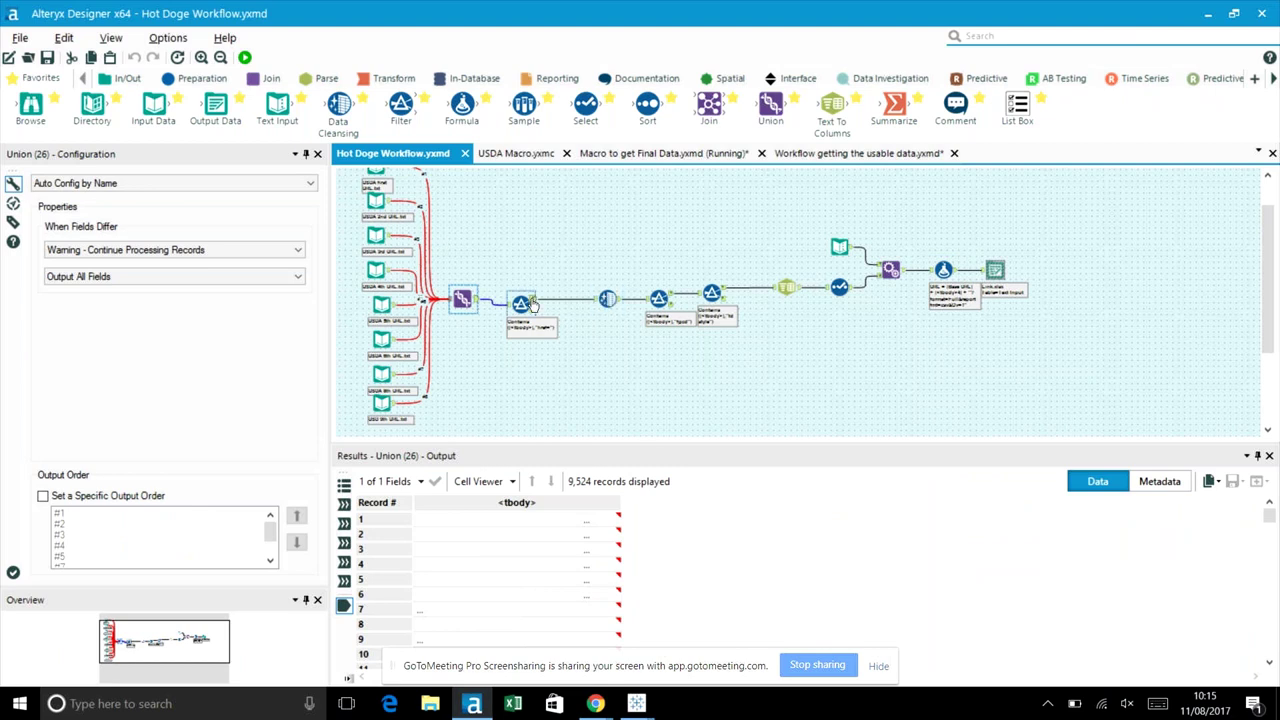
left_click(614, 307)
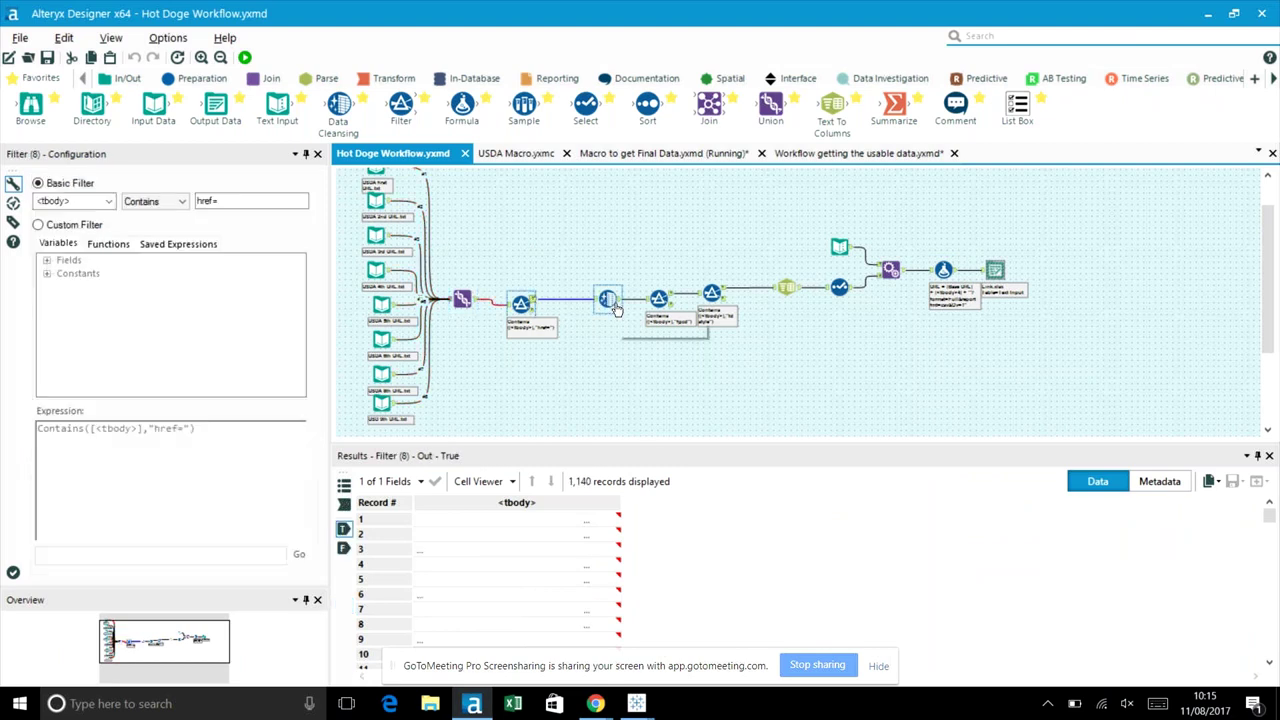
left_click(832, 298)
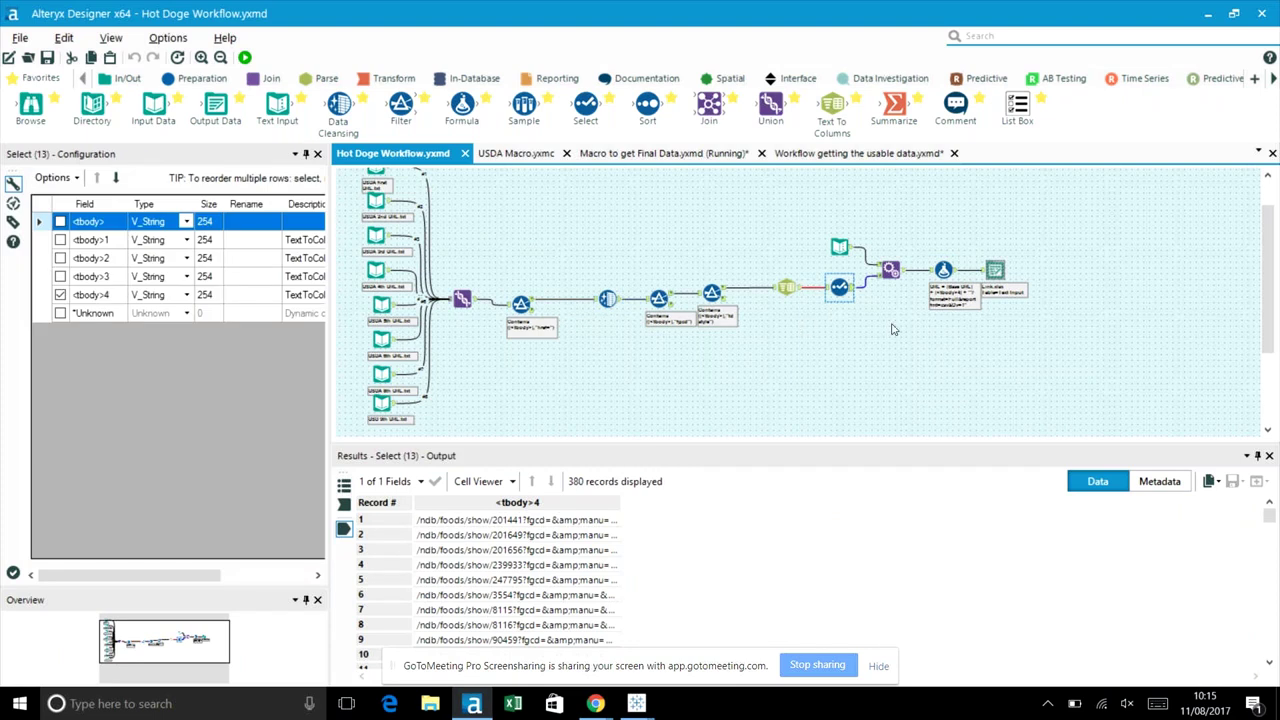
left_click(944, 270)
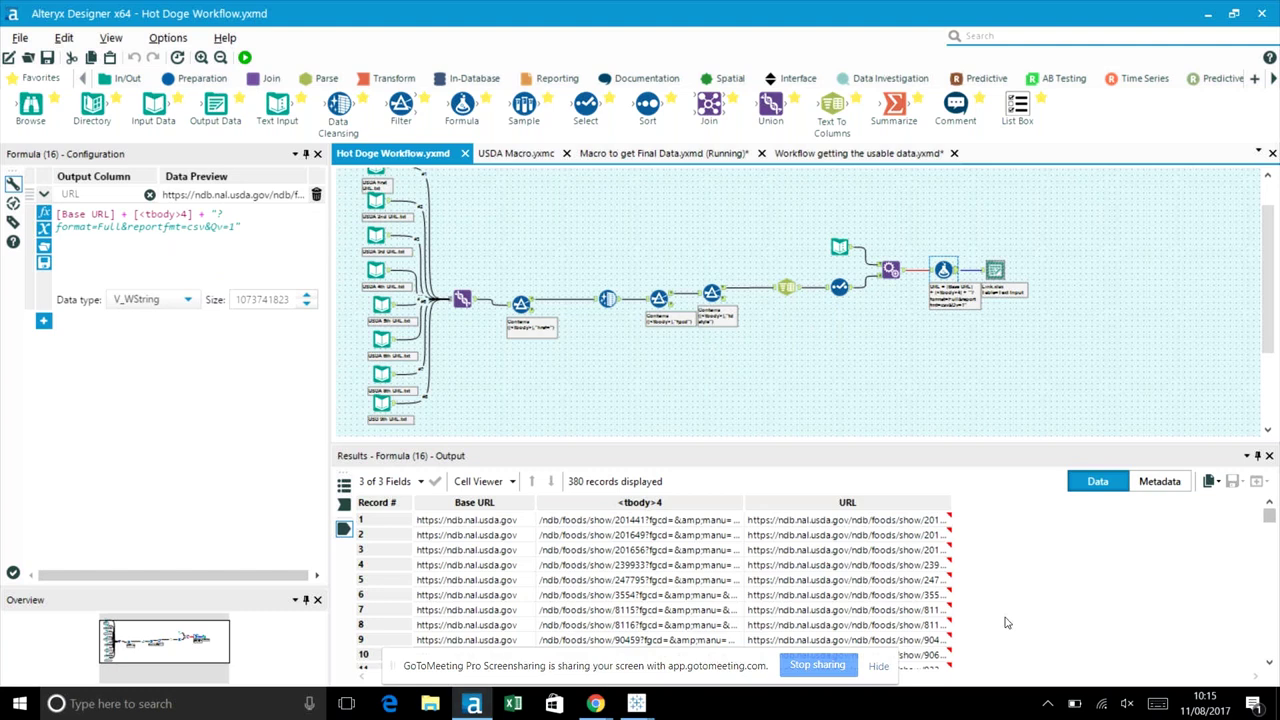
left_click_drag(1268, 520, 1268, 626)
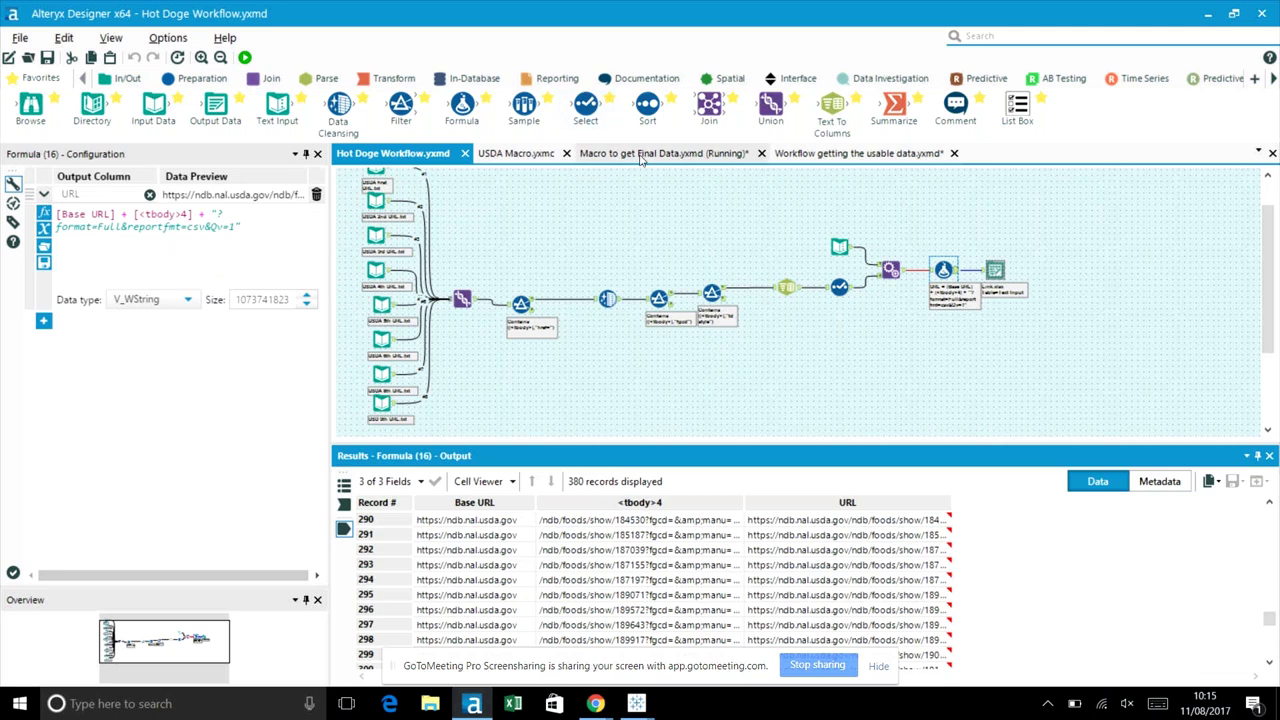
- Examine the wait time set in the Wait A Second tool of USDA Macro.yxmc
left_click(642, 155)
left_click(782, 154)
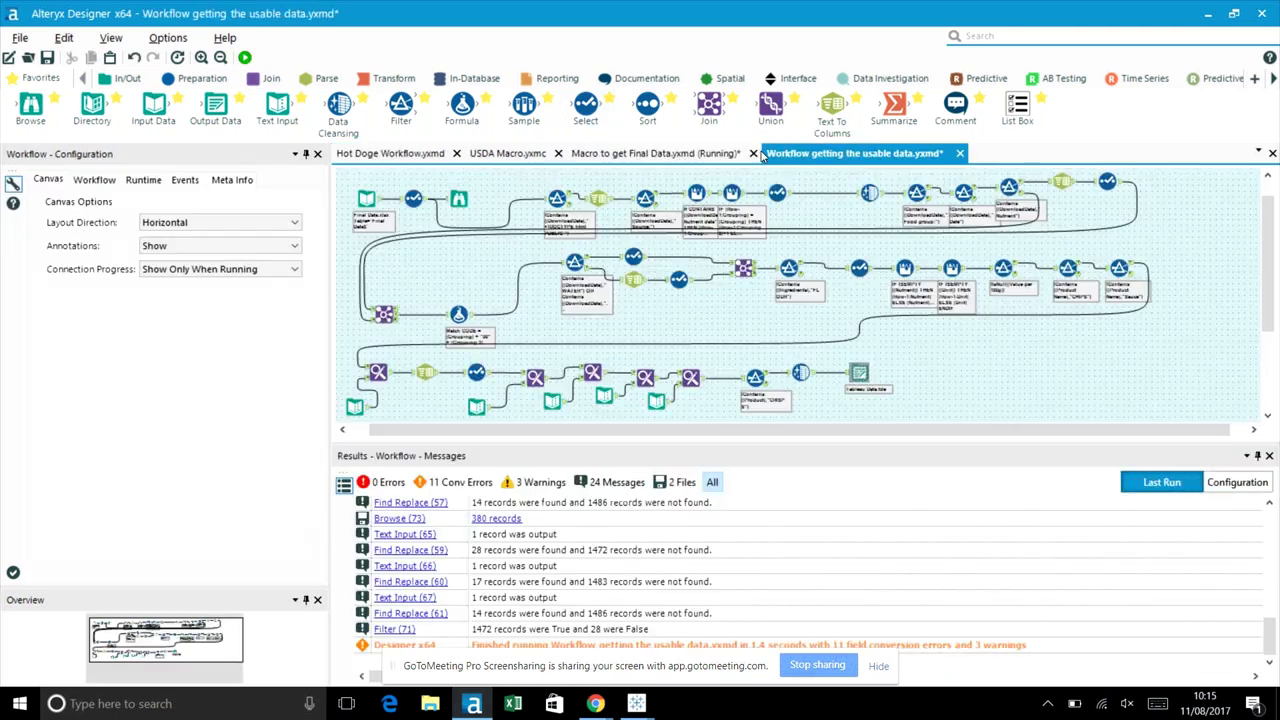
left_click(532, 155)
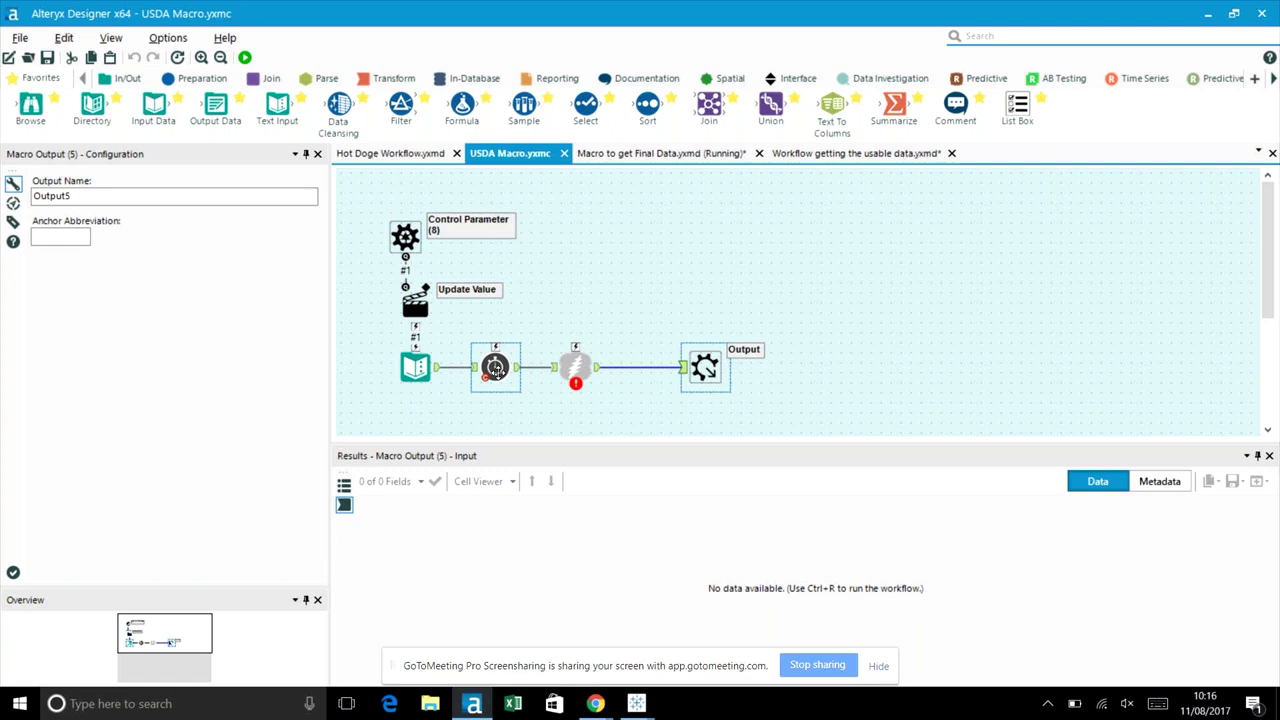
left_click(496, 368)
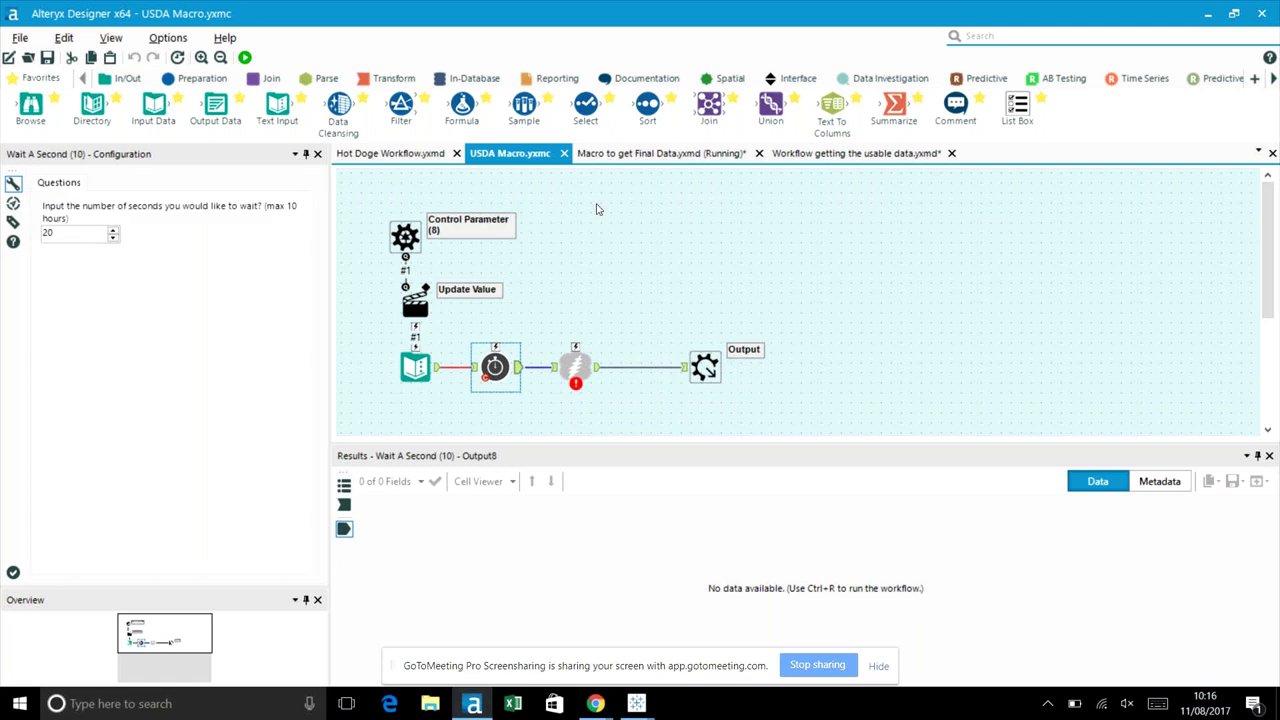
- View the progress of the running Macro to get Final Data.yxmd workflow
left_click(646, 155)
left_click(512, 154)
left_click(625, 155)
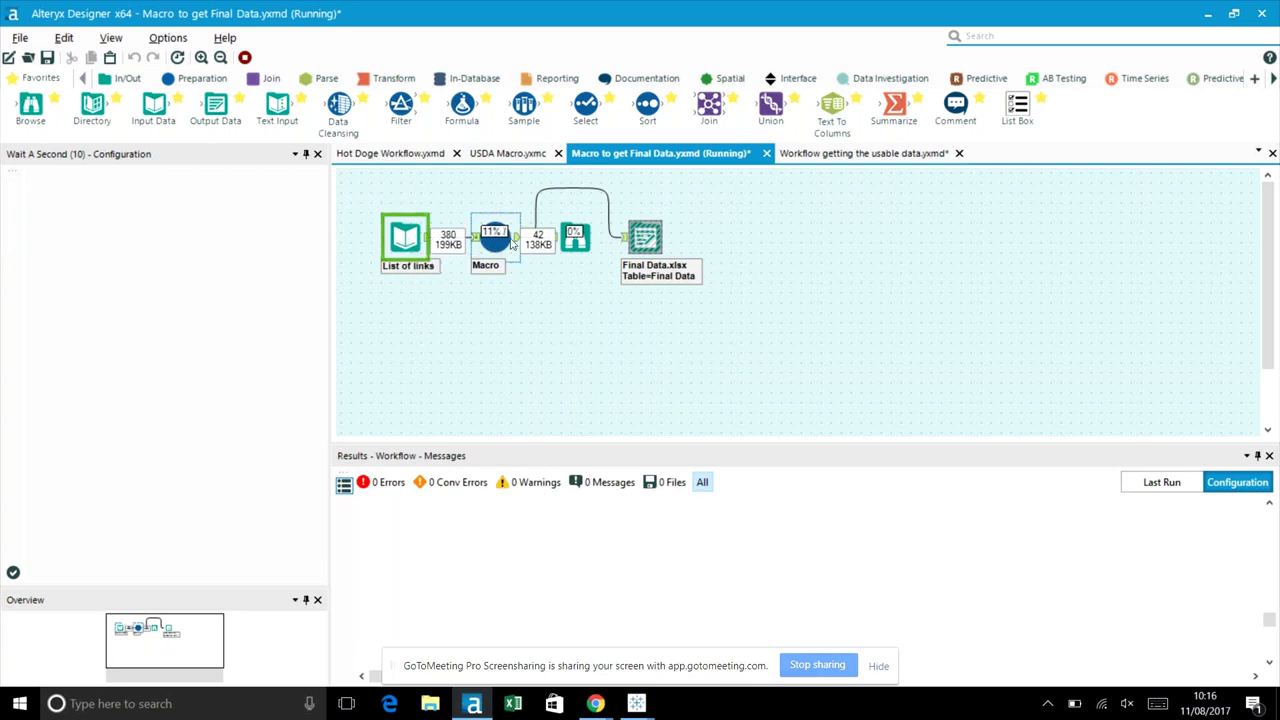
- Inspect the Final Data input and its first record's DownloadHeaders value in Workflow getting the usable data.yxmd
left_click(832, 155)
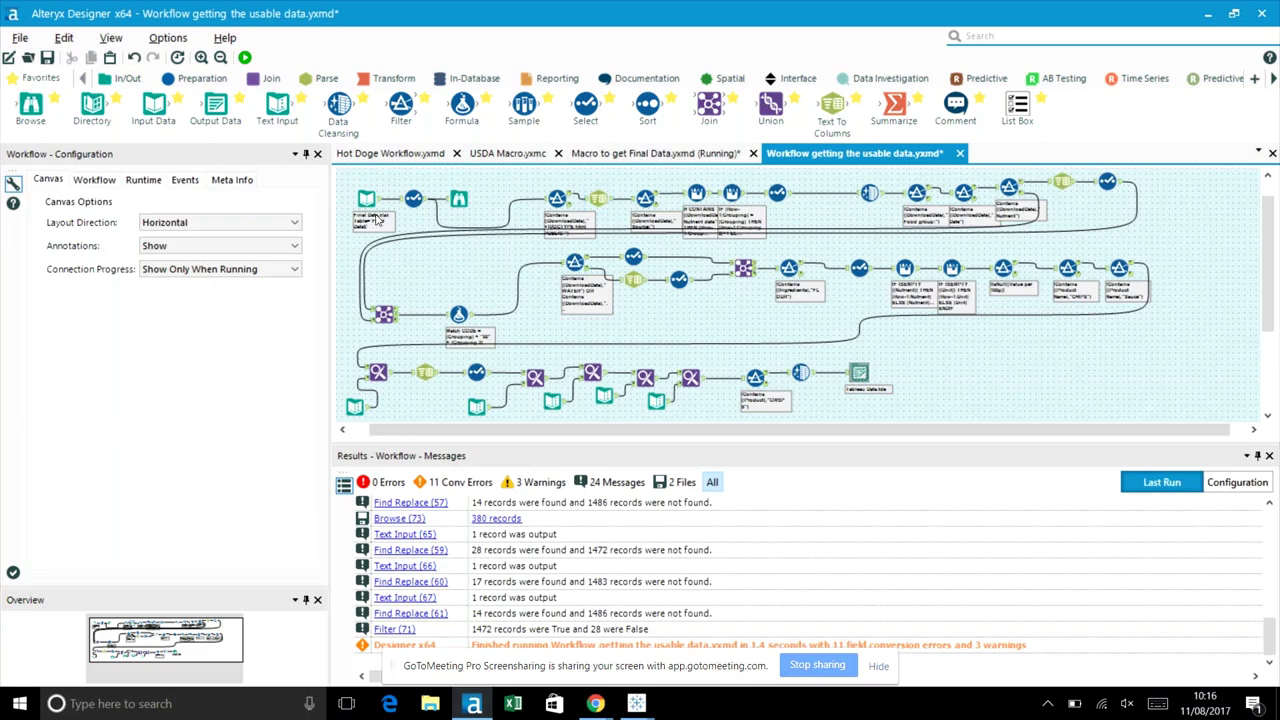
left_click(368, 199)
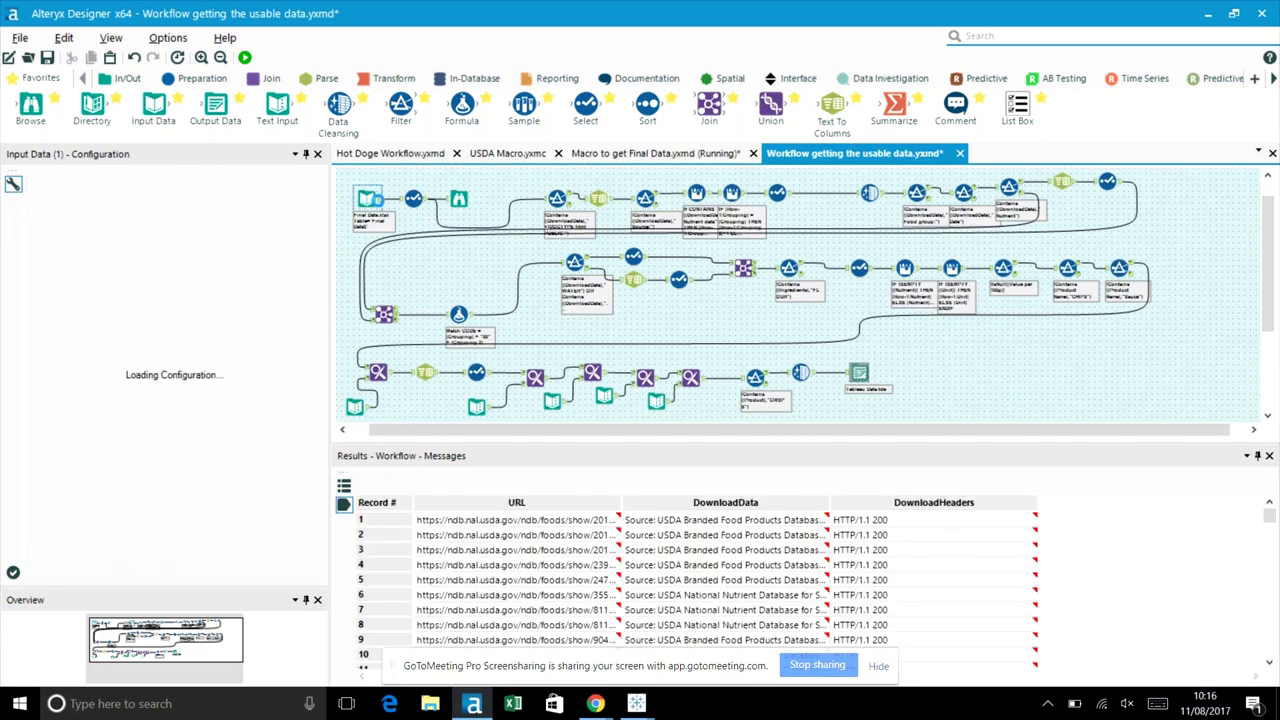
left_click(924, 526)
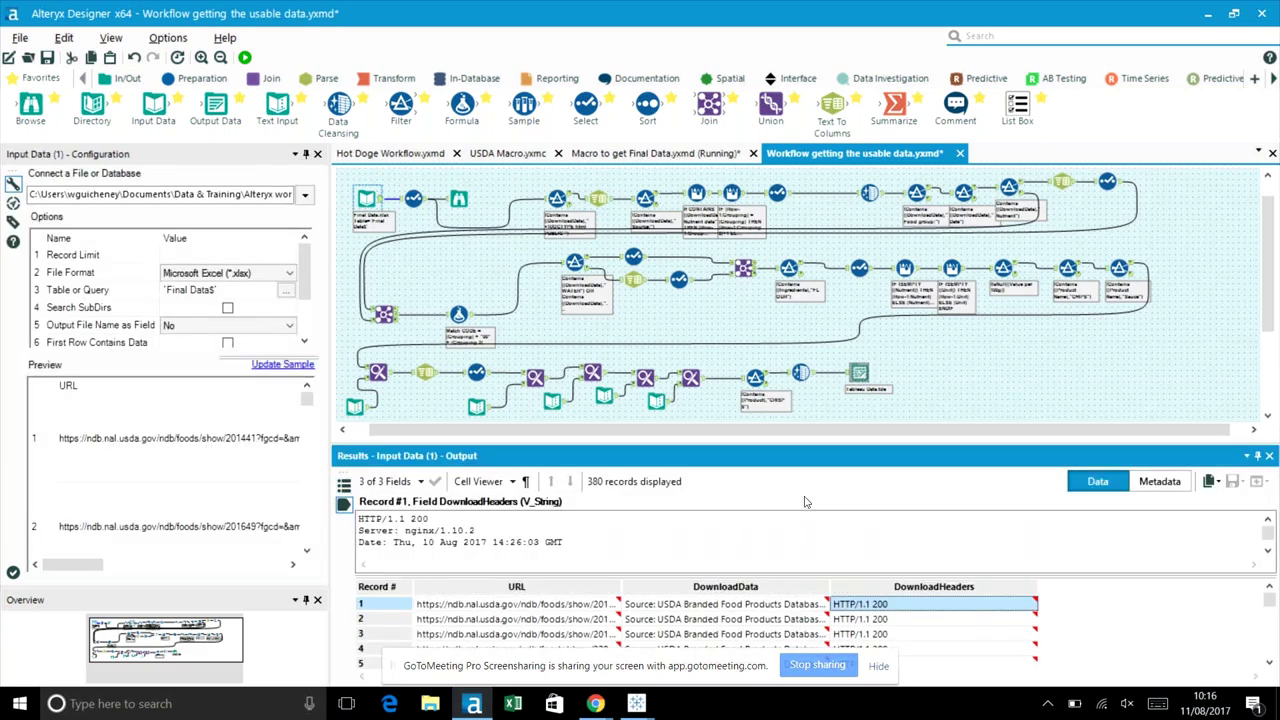
- Read the first record's full DownloadData text from the Browse tool, enlarging the results area and then restoring the canvas
left_click(460, 200)
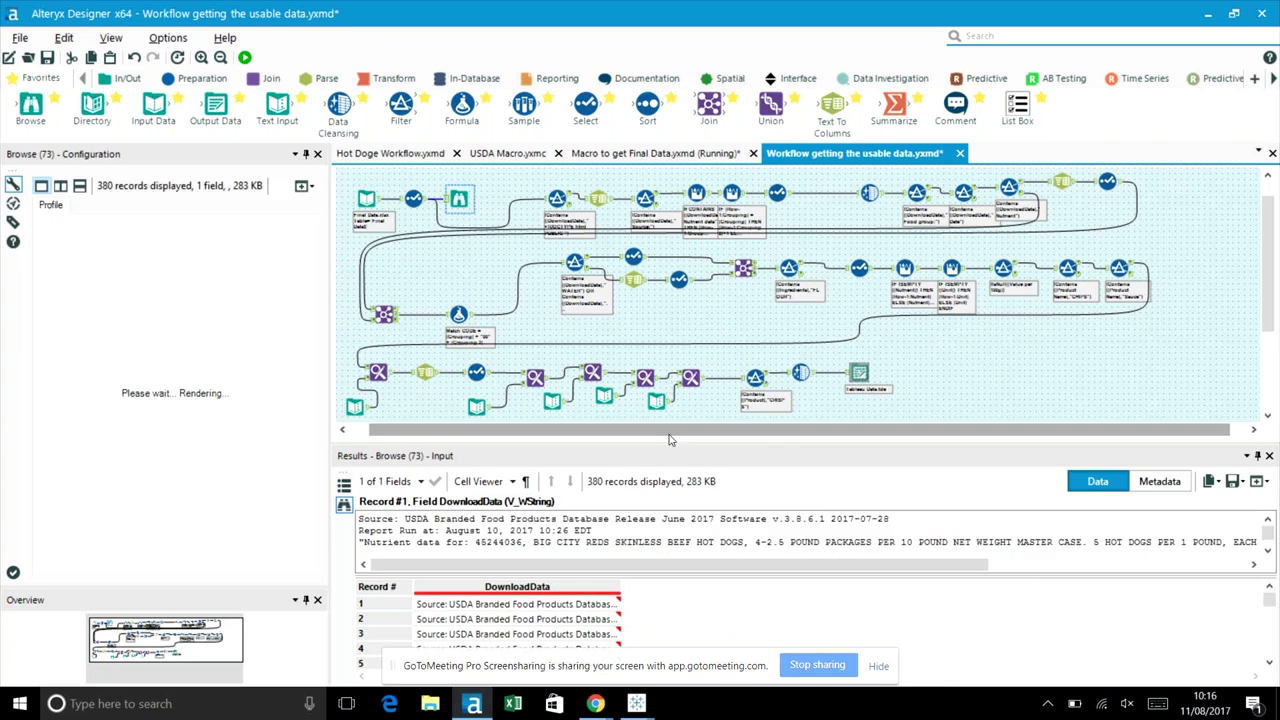
left_click_drag(670, 440, 655, 228)
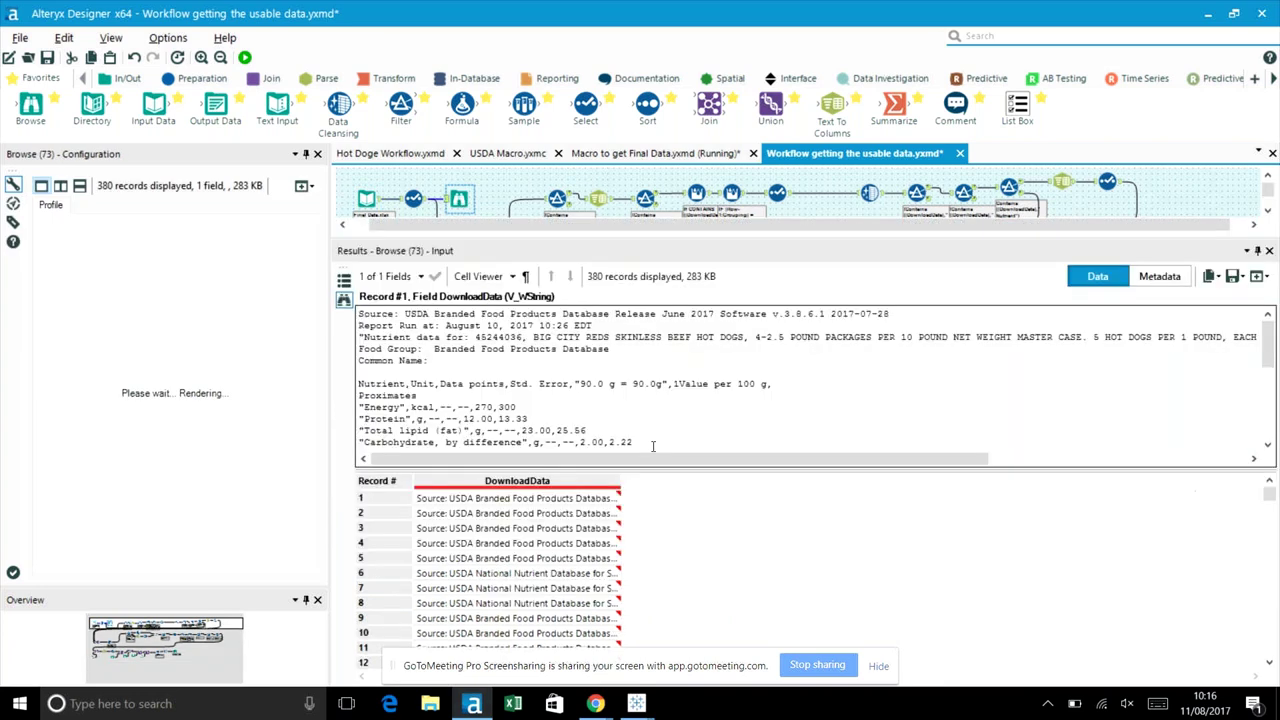
left_click(653, 446)
scroll(637, 412, "down", 1)
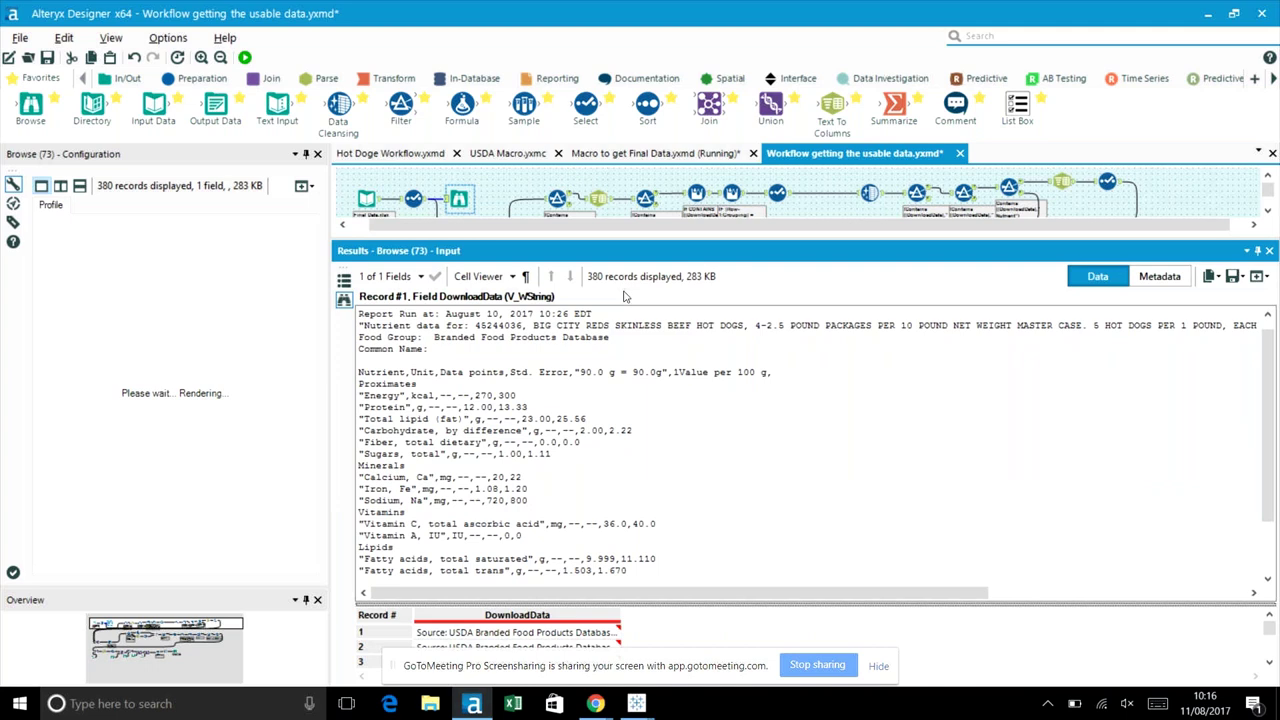
left_click_drag(635, 245, 662, 481)
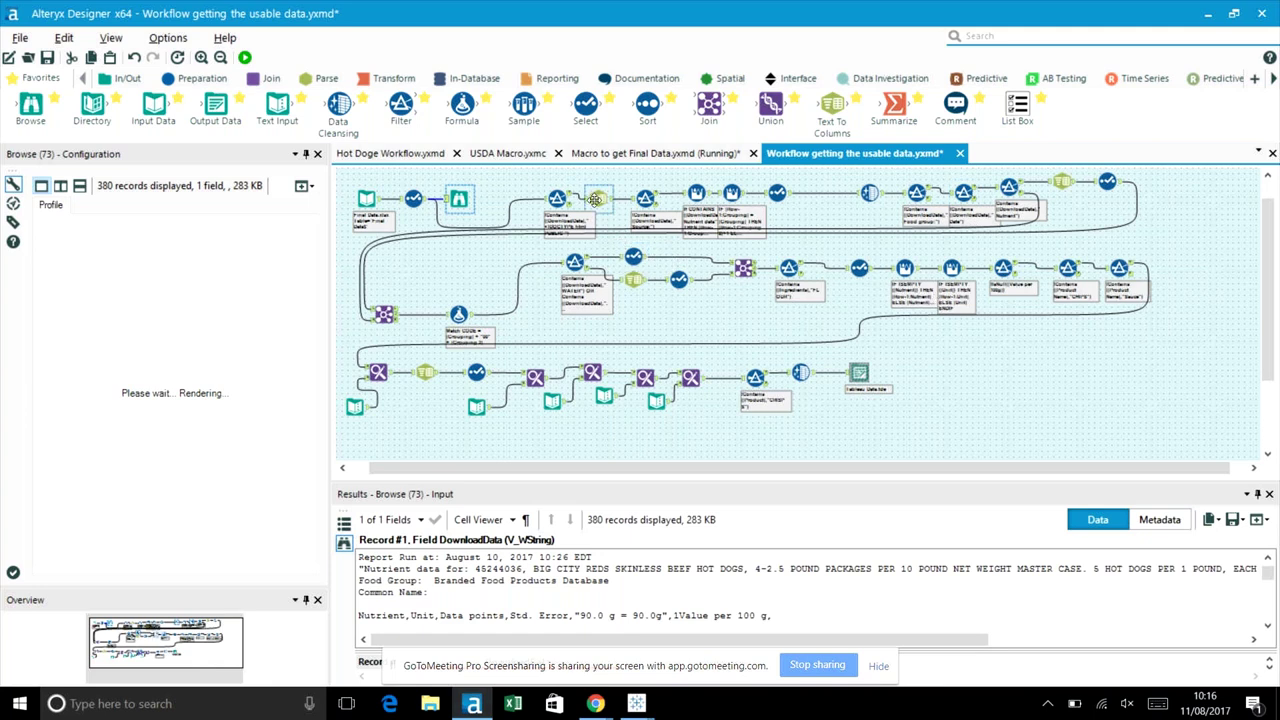
- Review the Text To Columns tool splitting DownloadData to rows and the output of the filter excluding Sauce from product names
left_click(597, 198)
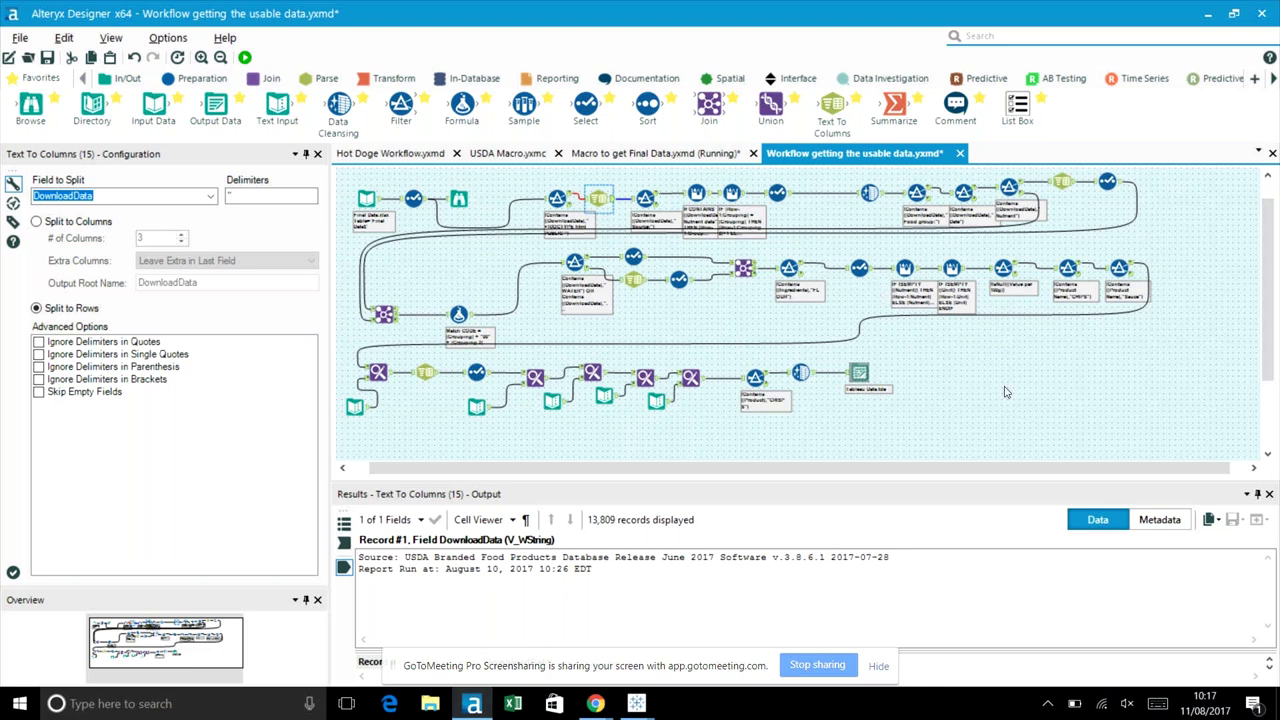
left_click(1122, 272)
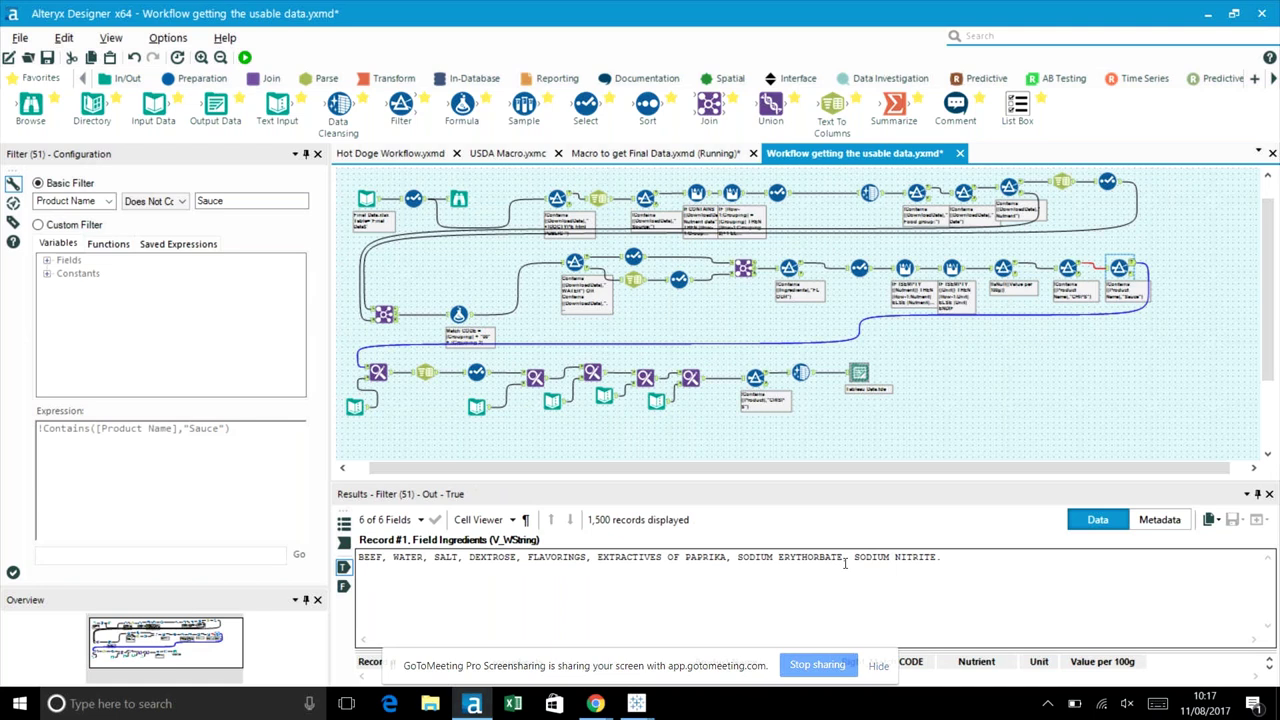
left_click_drag(913, 651, 925, 617)
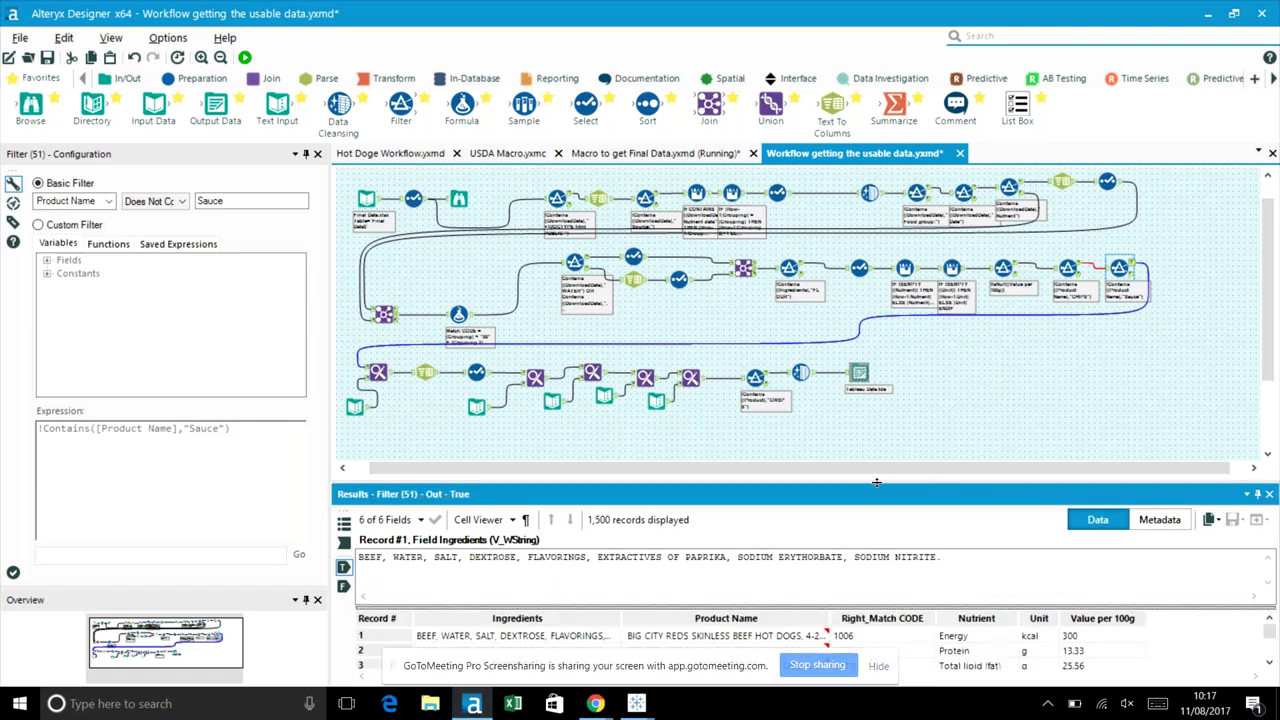
- Read the first record's full Product Name in the output of the Sauce filter, enlarging the results area and then restoring the canvas
left_click_drag(876, 482, 880, 257)
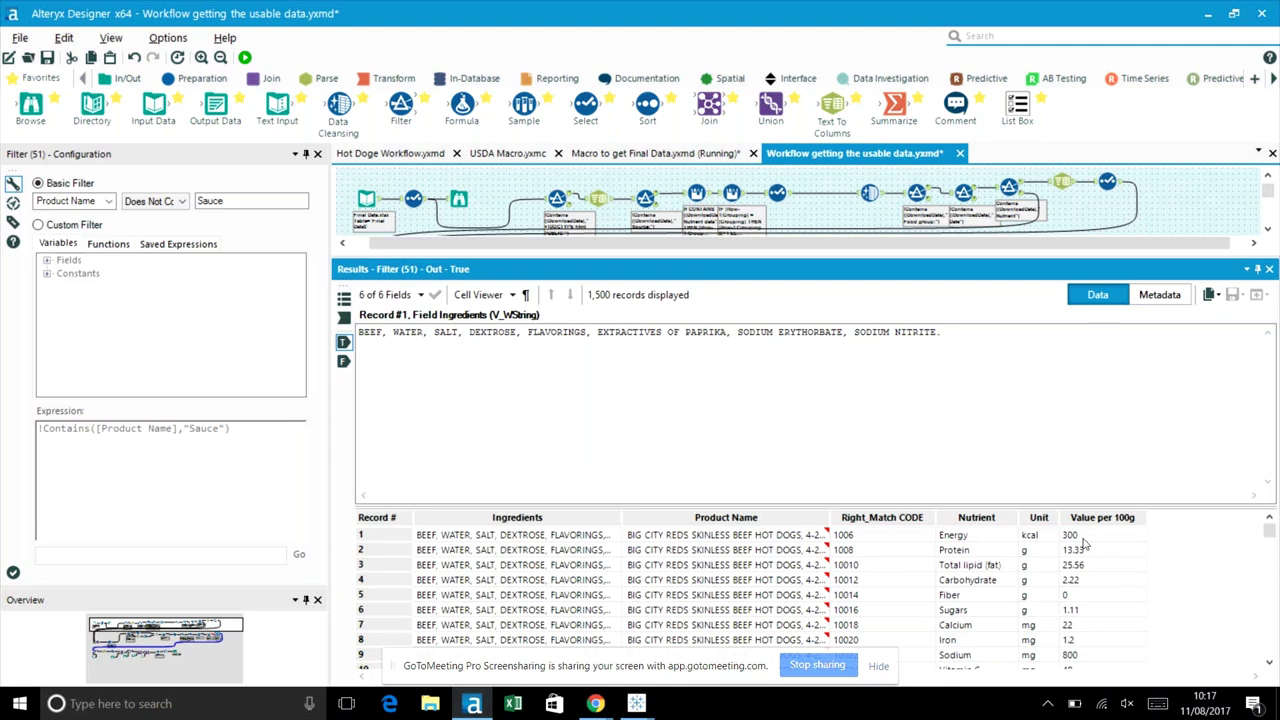
left_click(697, 537)
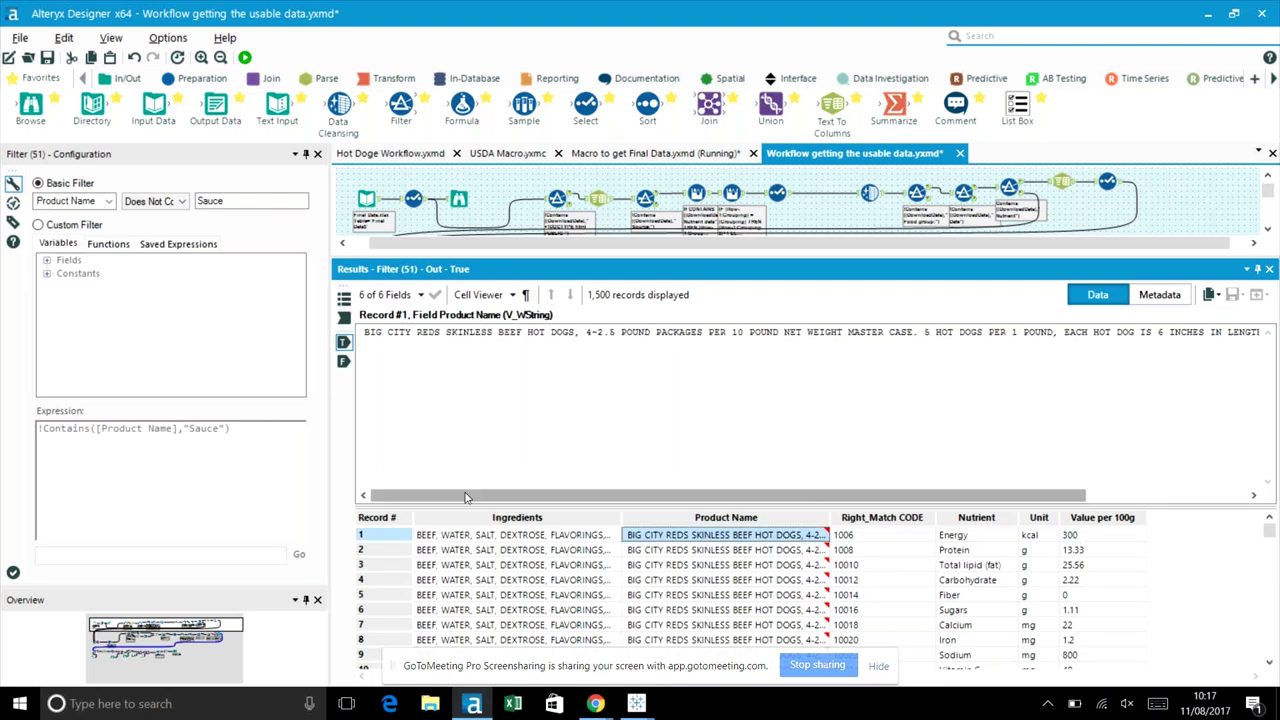
left_click_drag(465, 497, 628, 503)
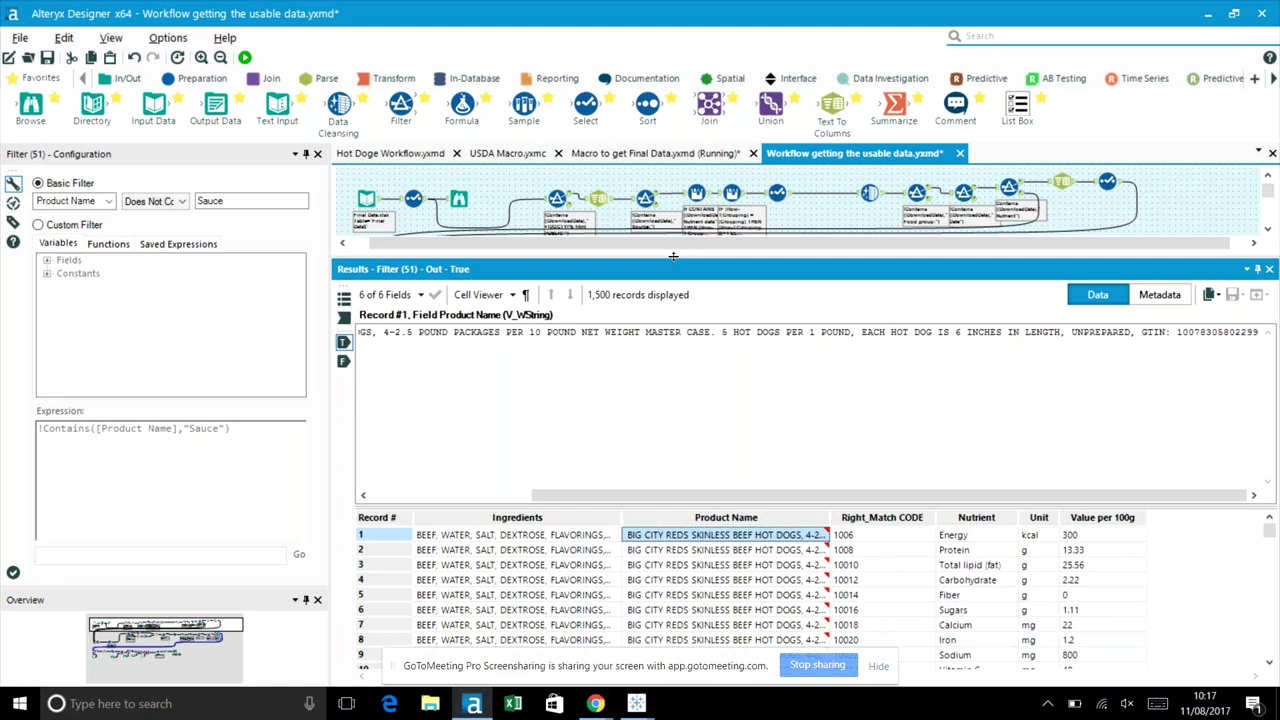
left_click_drag(673, 257, 699, 502)
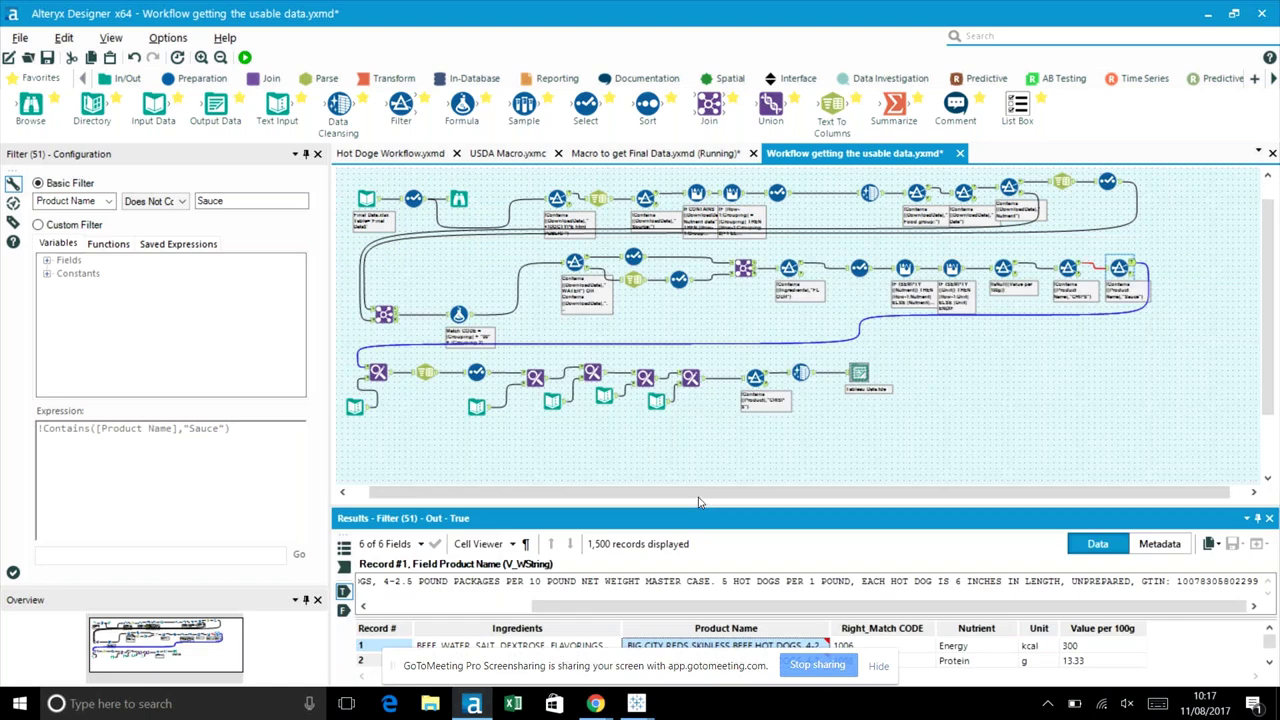
- Inspect the first Find Replace tool's configuration and the Text Input of the second, comparing its full Field1 text with Field 2
left_click(377, 374)
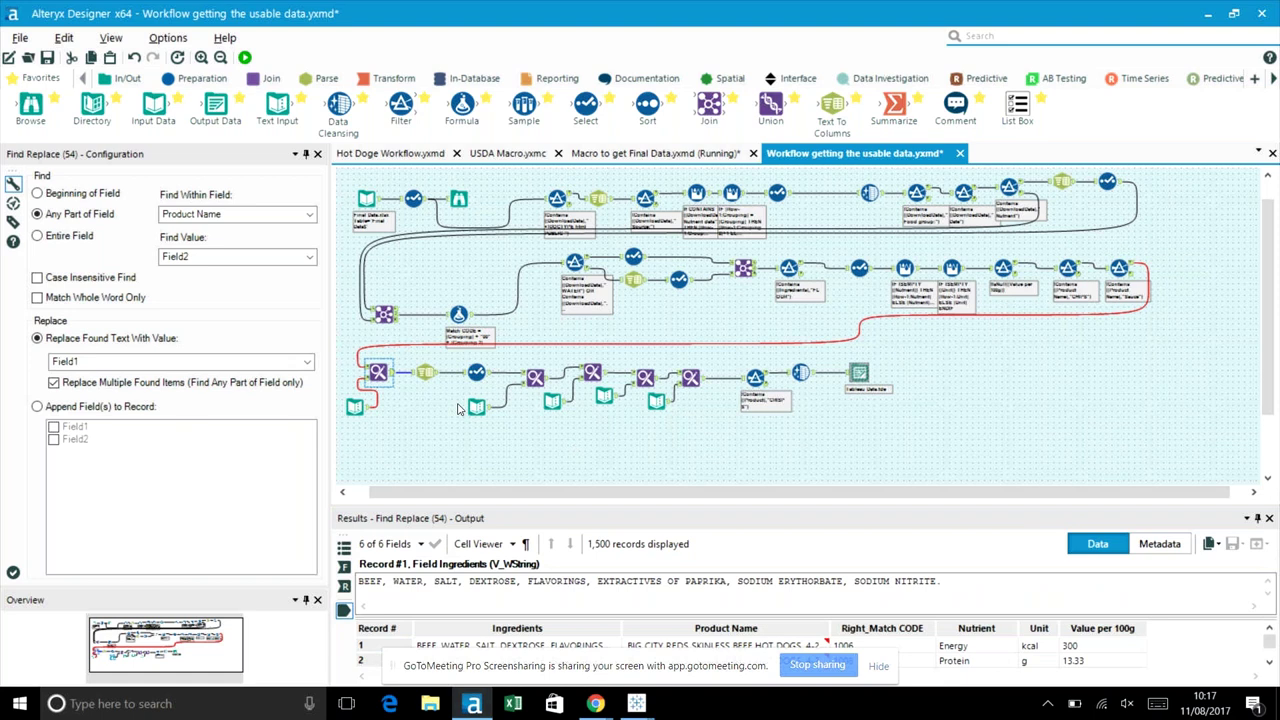
left_click(534, 384)
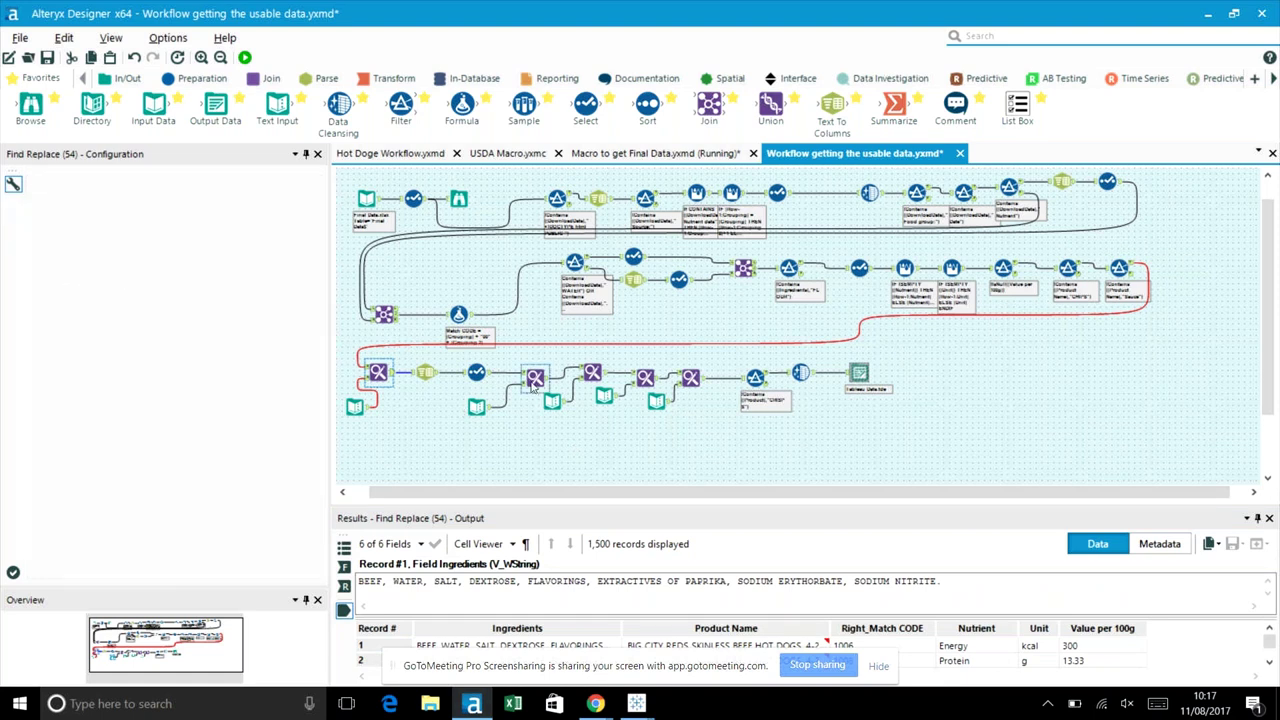
left_click(475, 408)
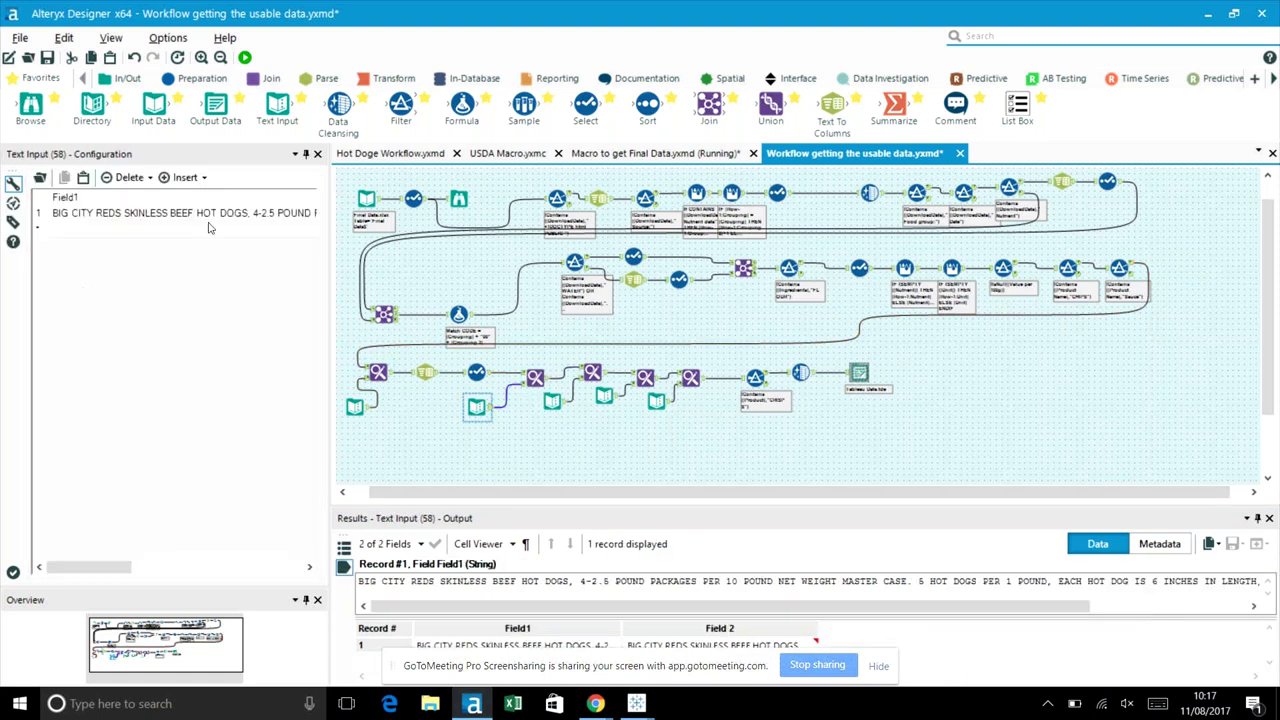
left_click_drag(328, 224, 1093, 238)
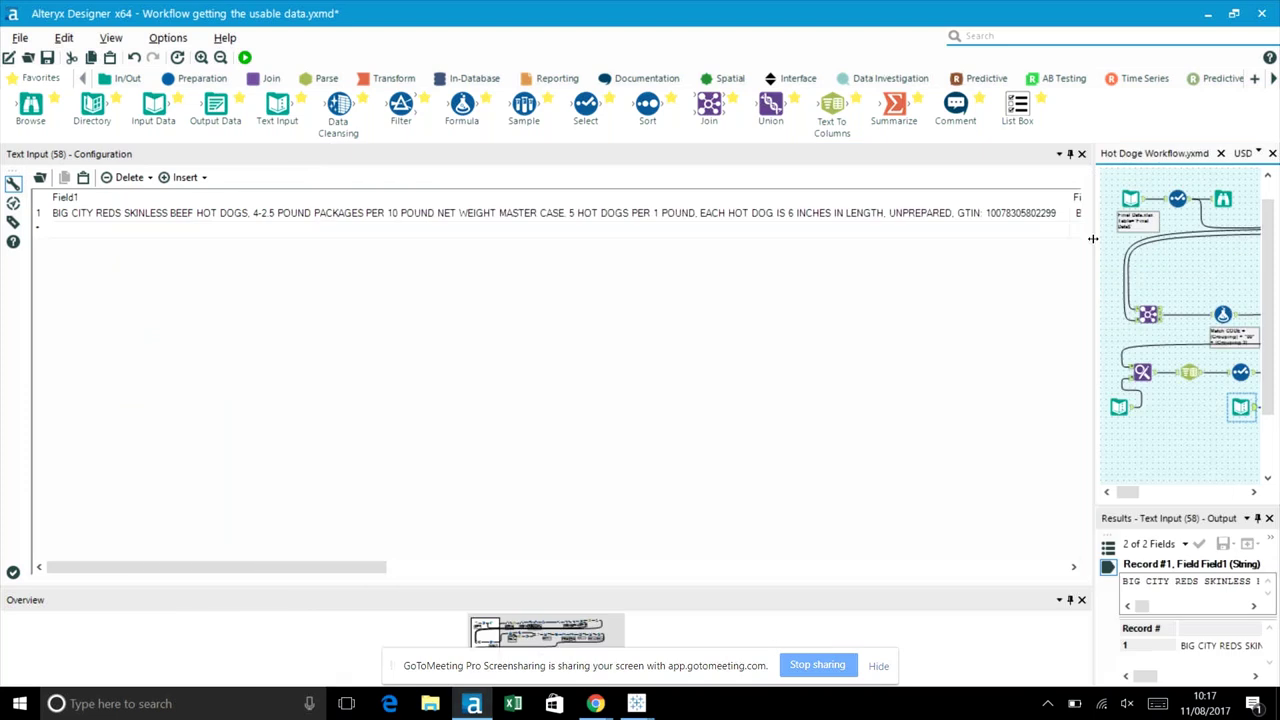
left_click(140, 218)
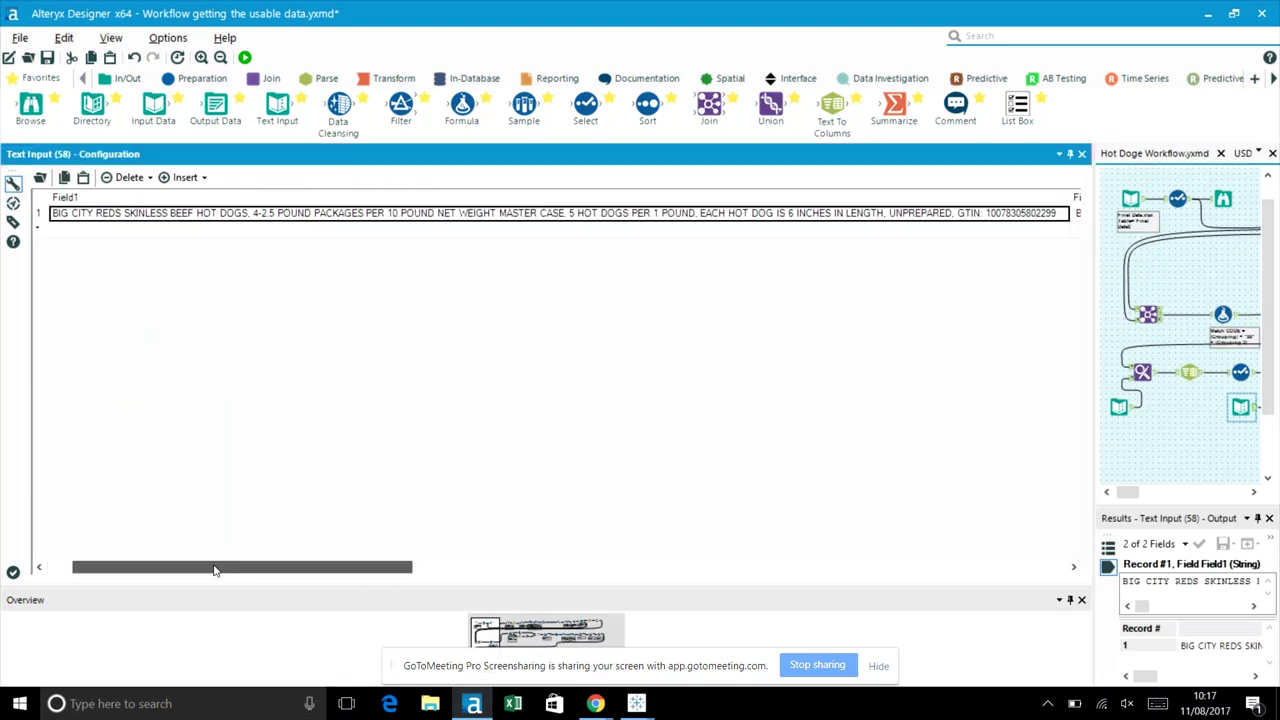
left_click_drag(213, 570, 528, 570)
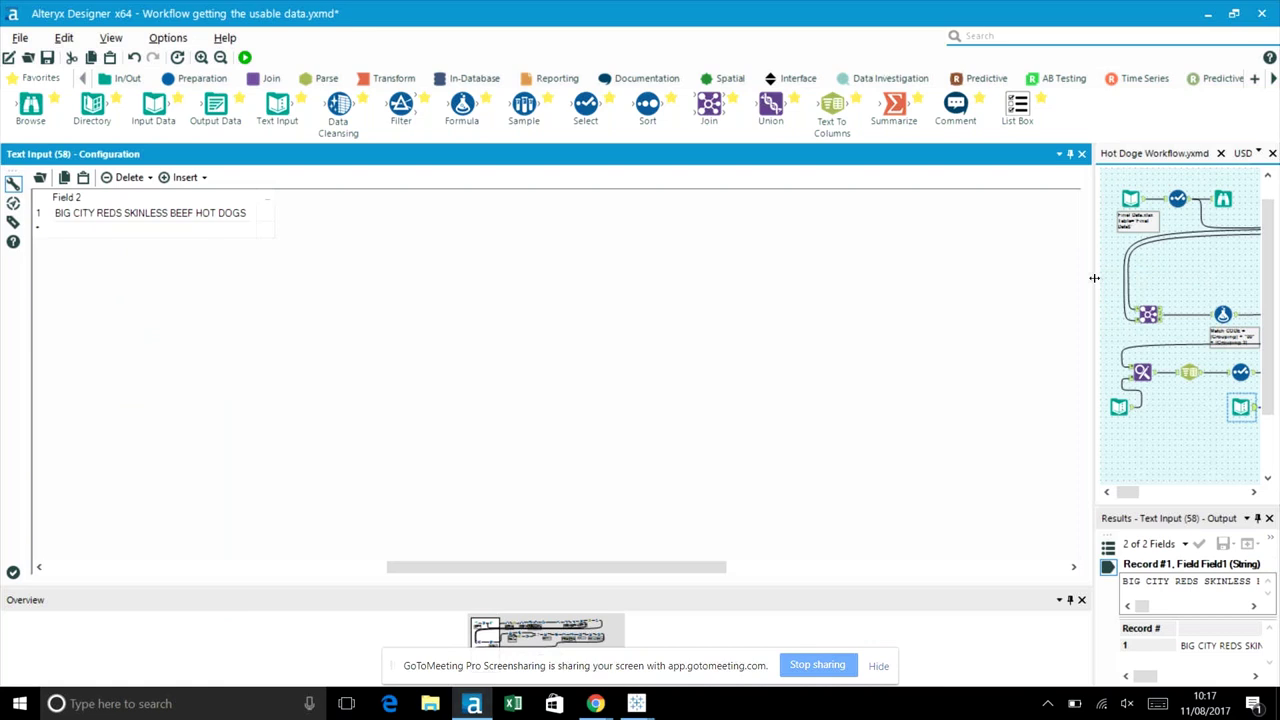
left_click_drag(1094, 278, 249, 290)
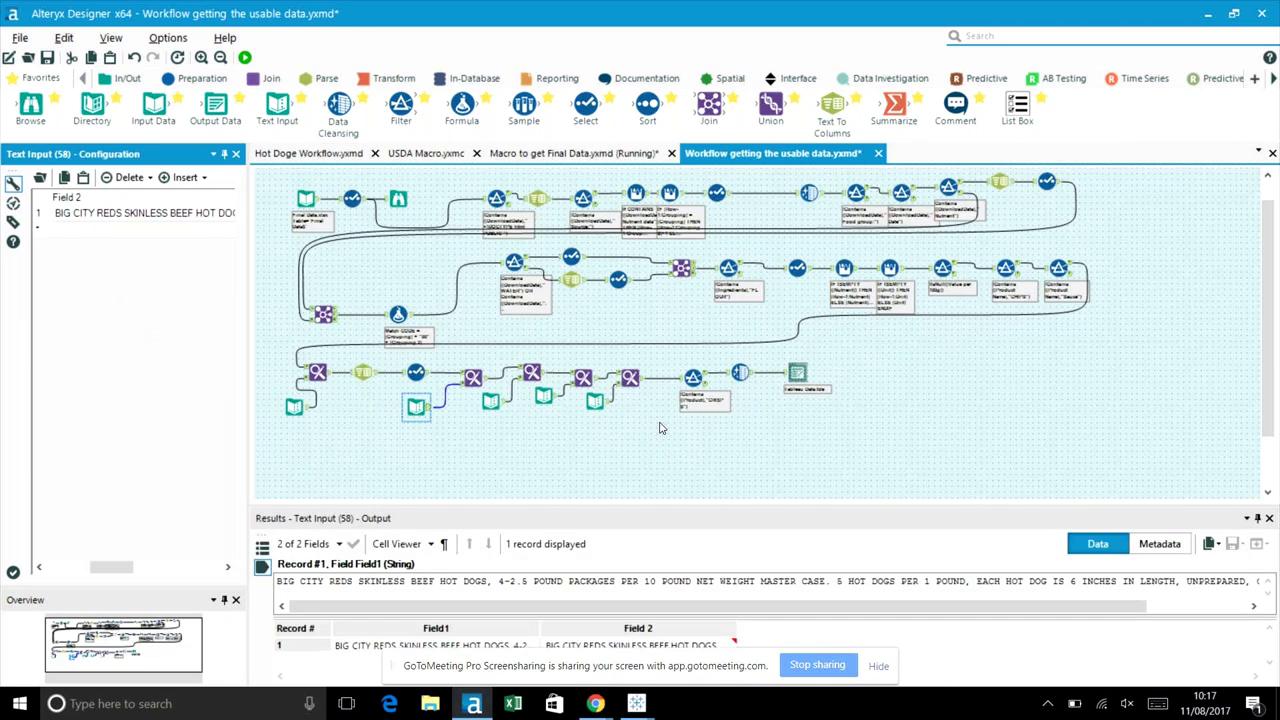
- Review the Data Cleansing tool's output records in an enlarged results area, checking the Ingredients of record 15 and the Product of record 1
left_click(310, 390)
left_click(743, 375)
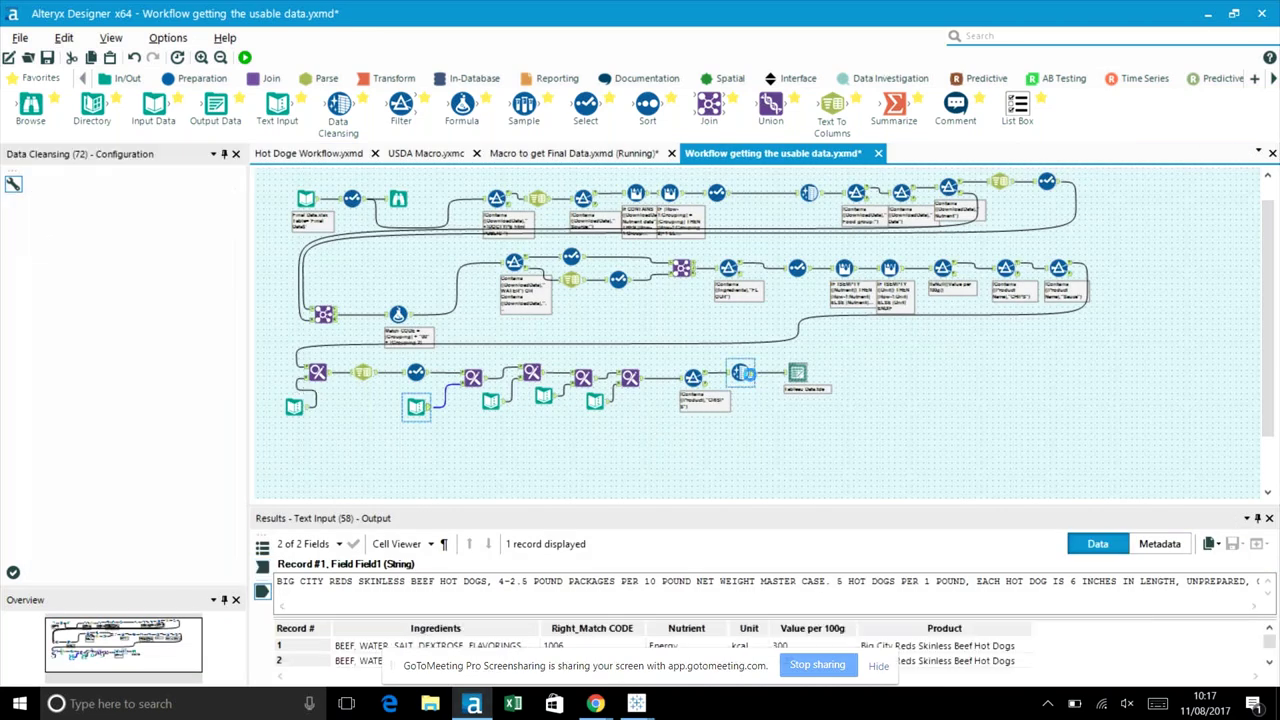
left_click_drag(728, 506, 712, 172)
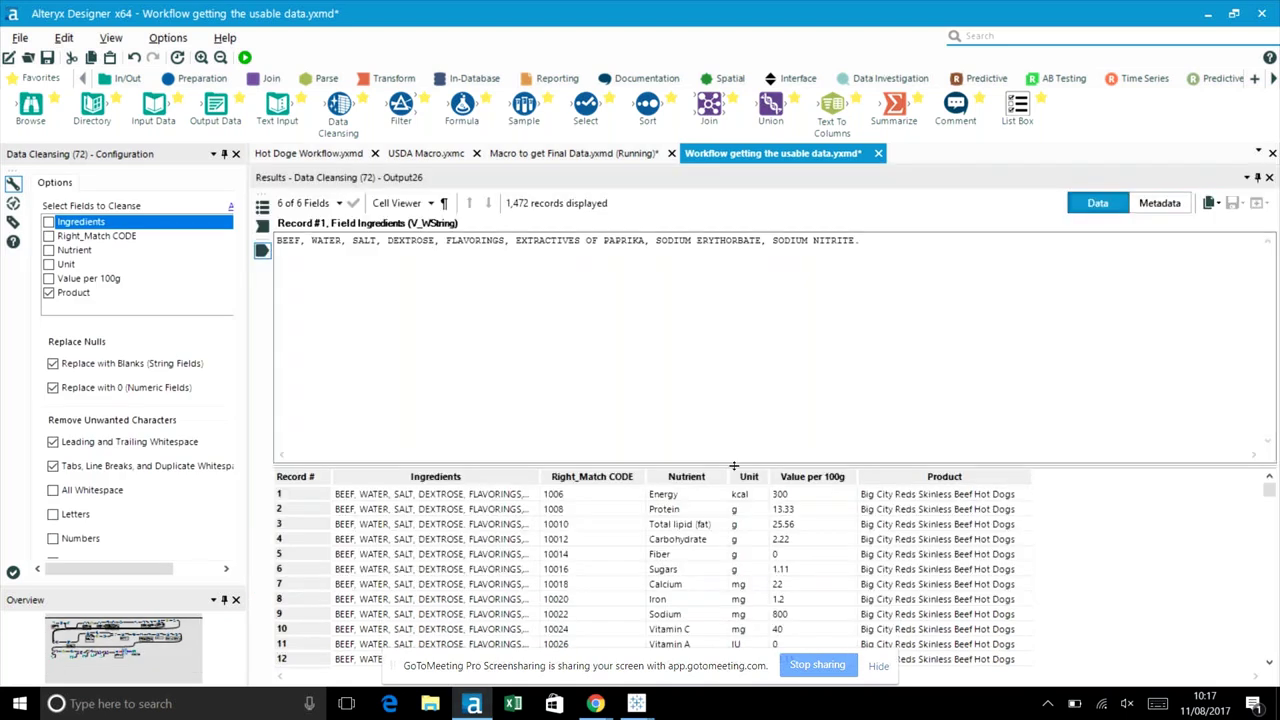
left_click_drag(733, 466, 733, 318)
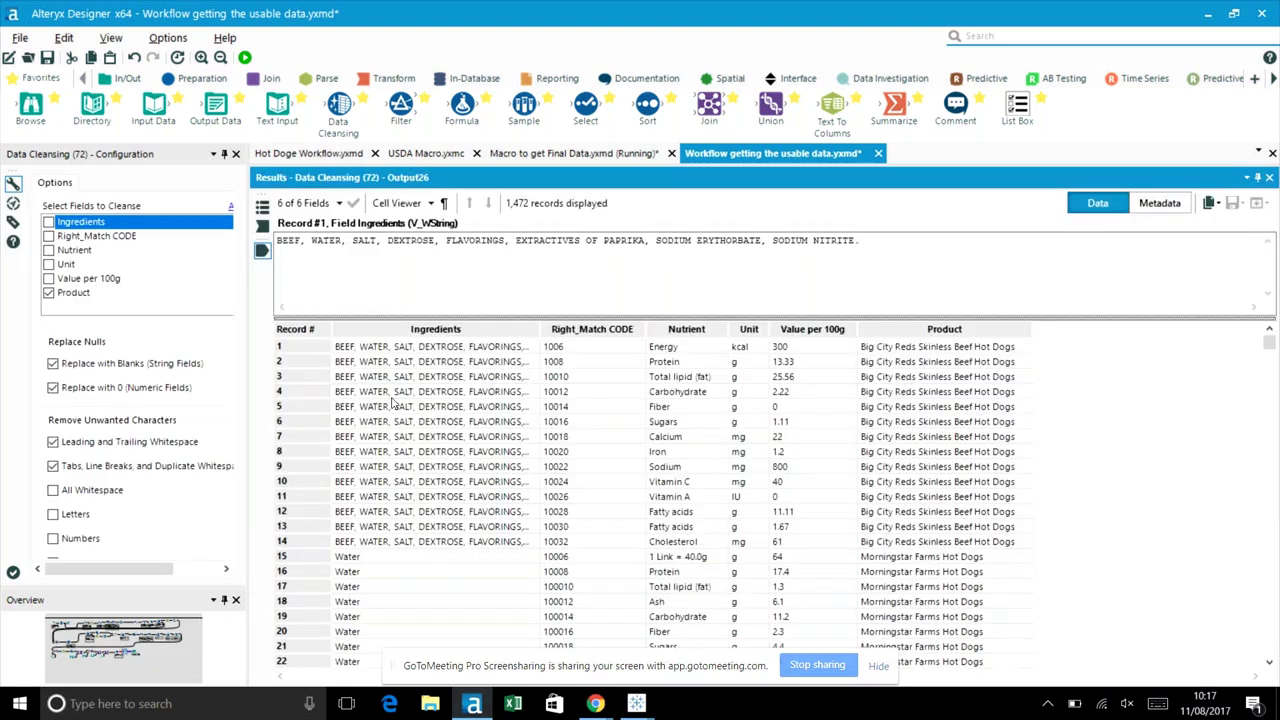
left_click(358, 560)
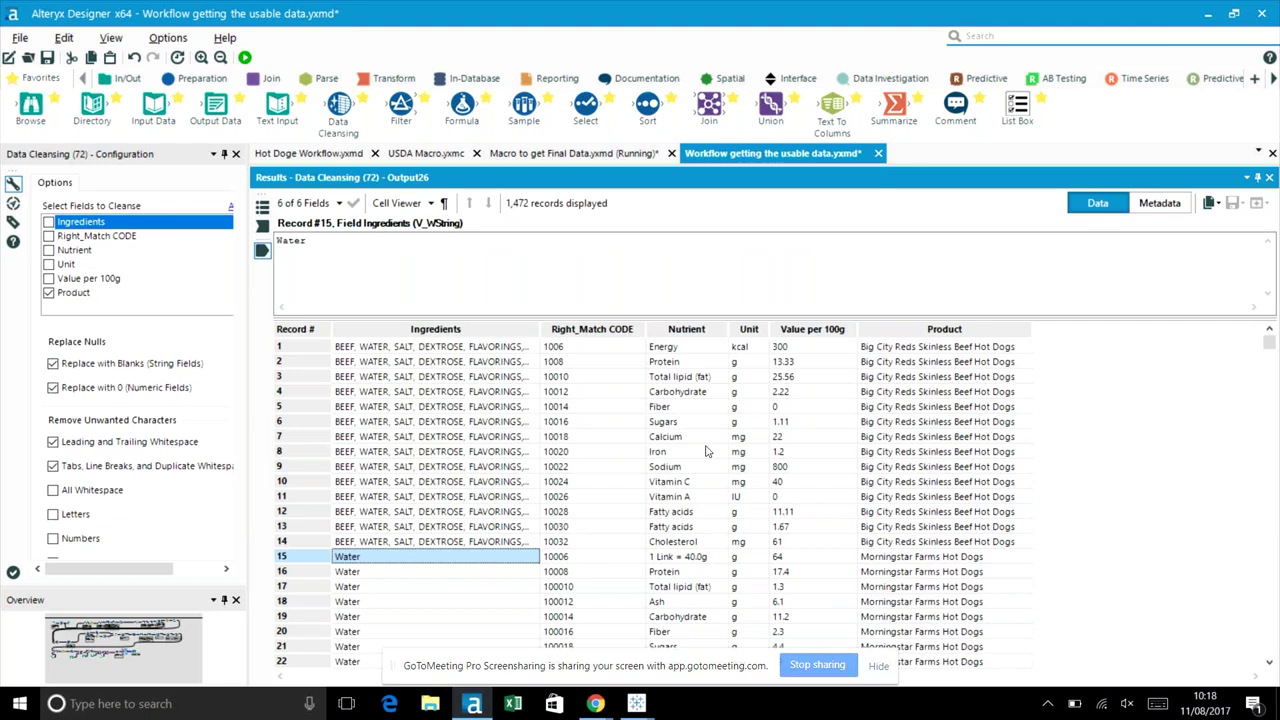
left_click(937, 347)
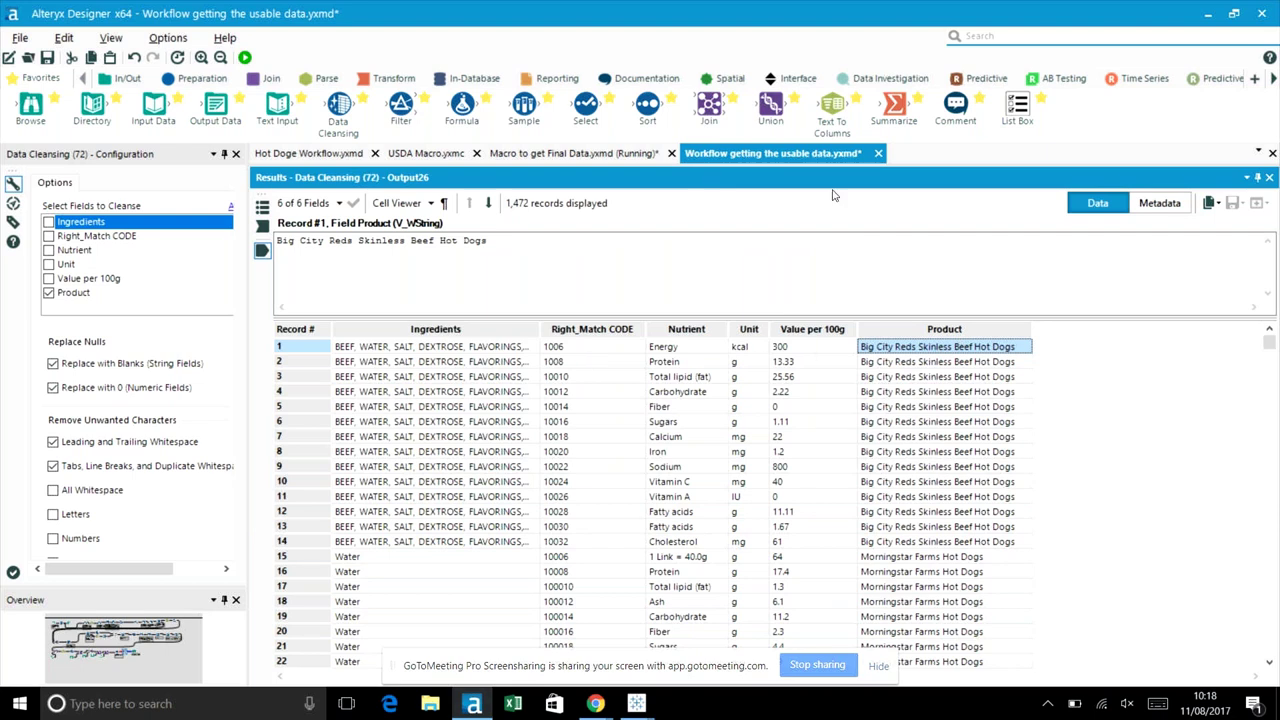
left_click_drag(818, 166, 755, 372)
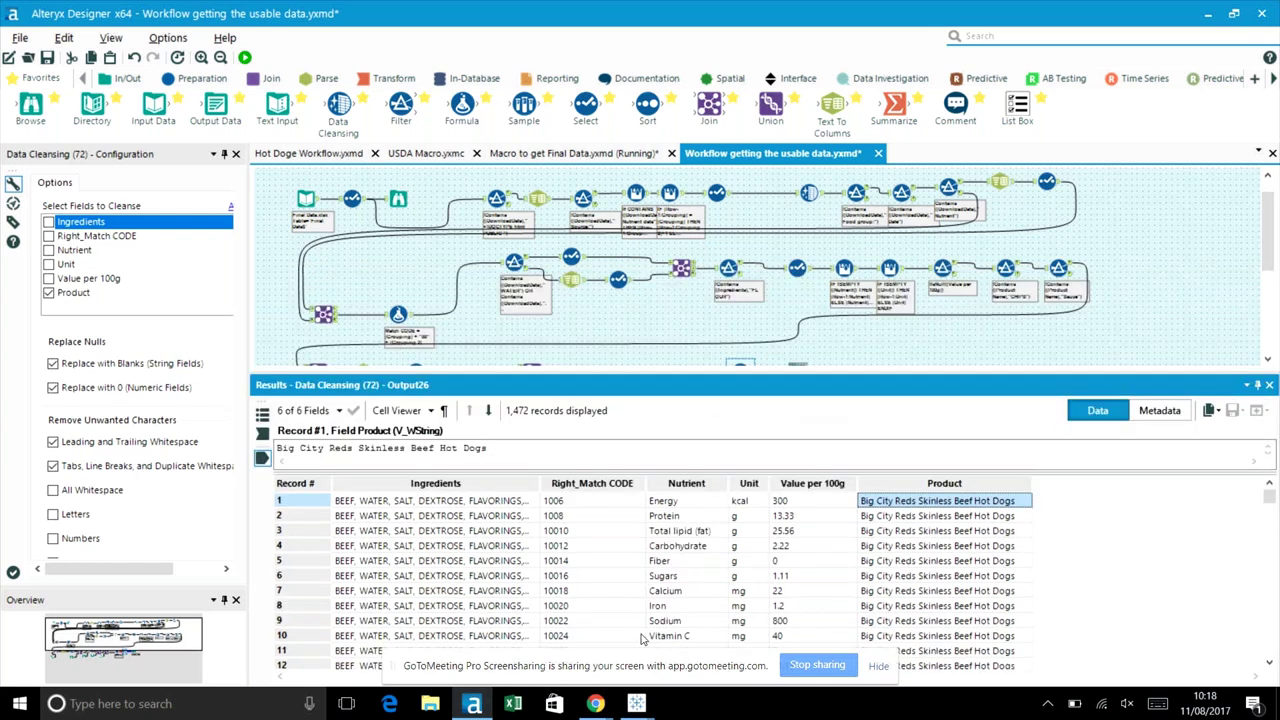
- Switch to the hot dog viz workbook in Tableau and view the formula of the Calcium Daily calculated field
left_click(636, 704)
mouse_move(686, 667)
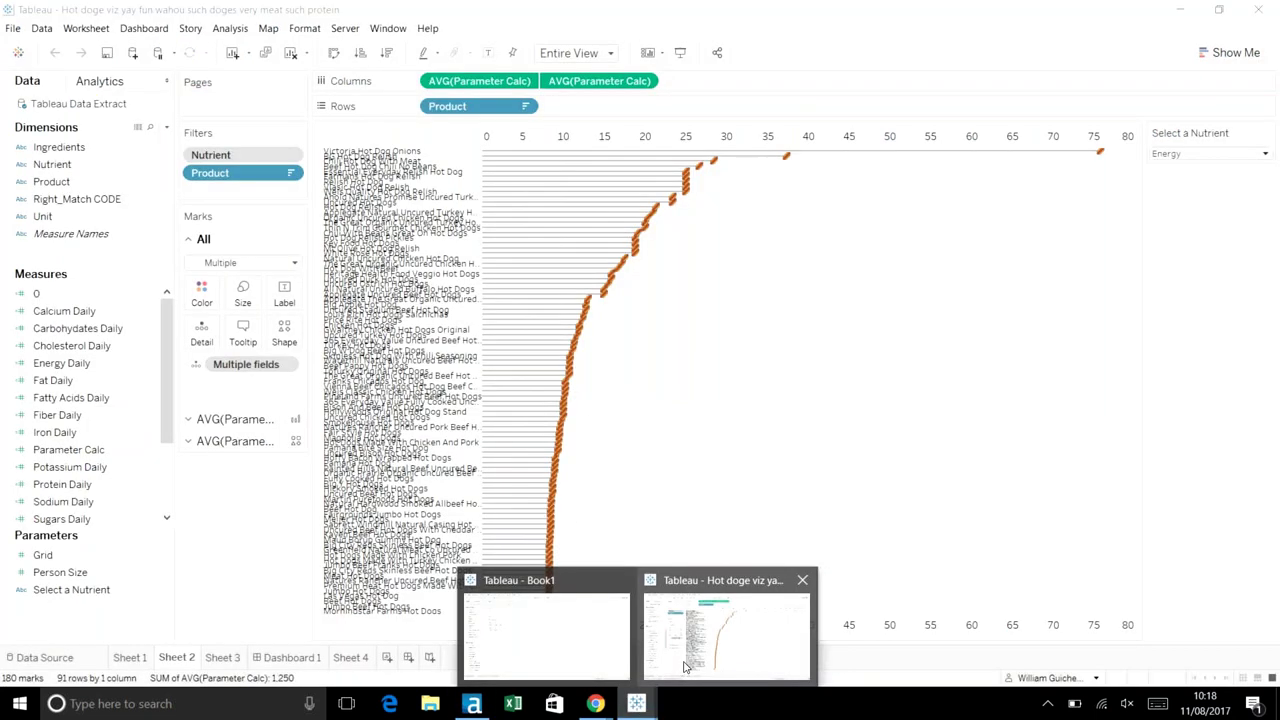
left_click(686, 667)
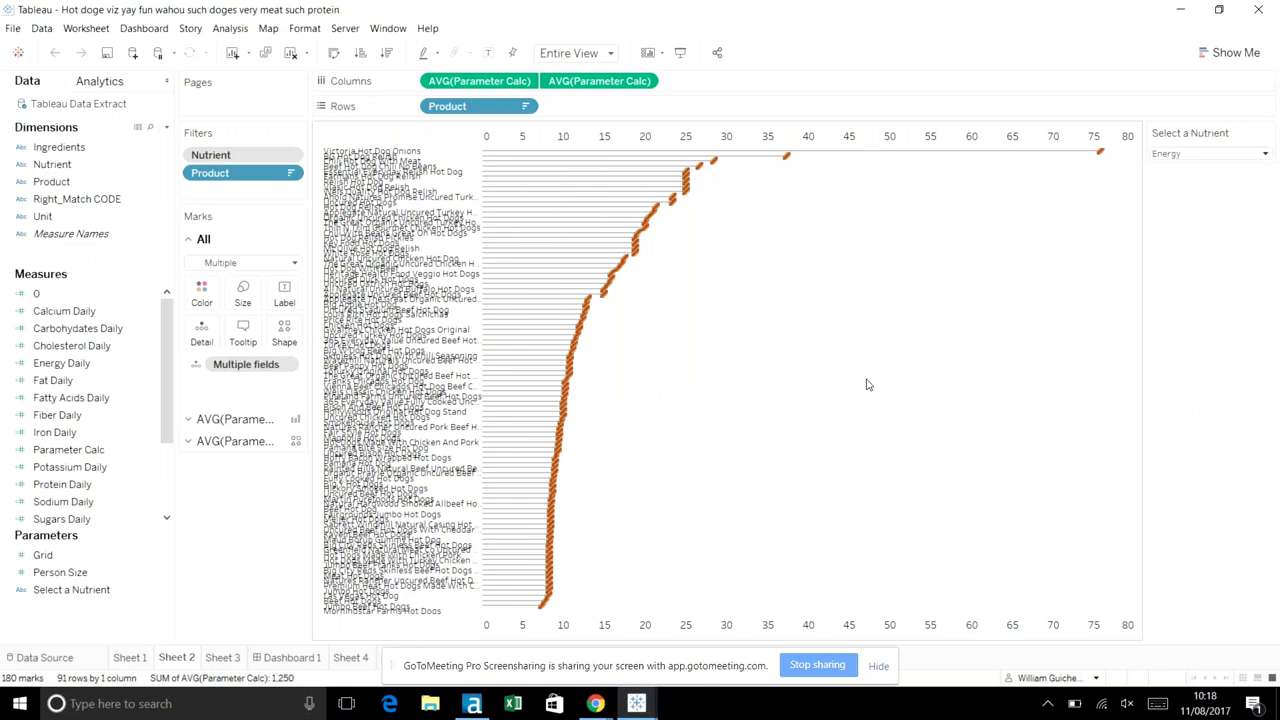
left_click(63, 313)
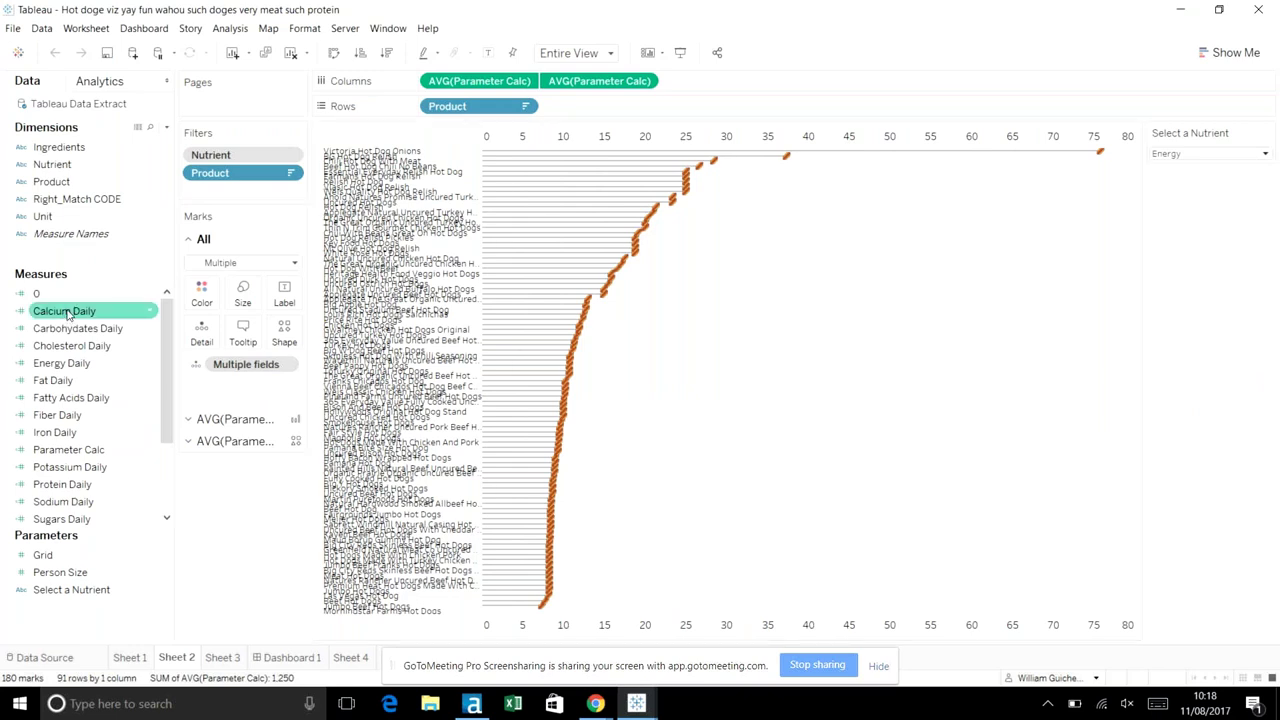
right_click(67, 314)
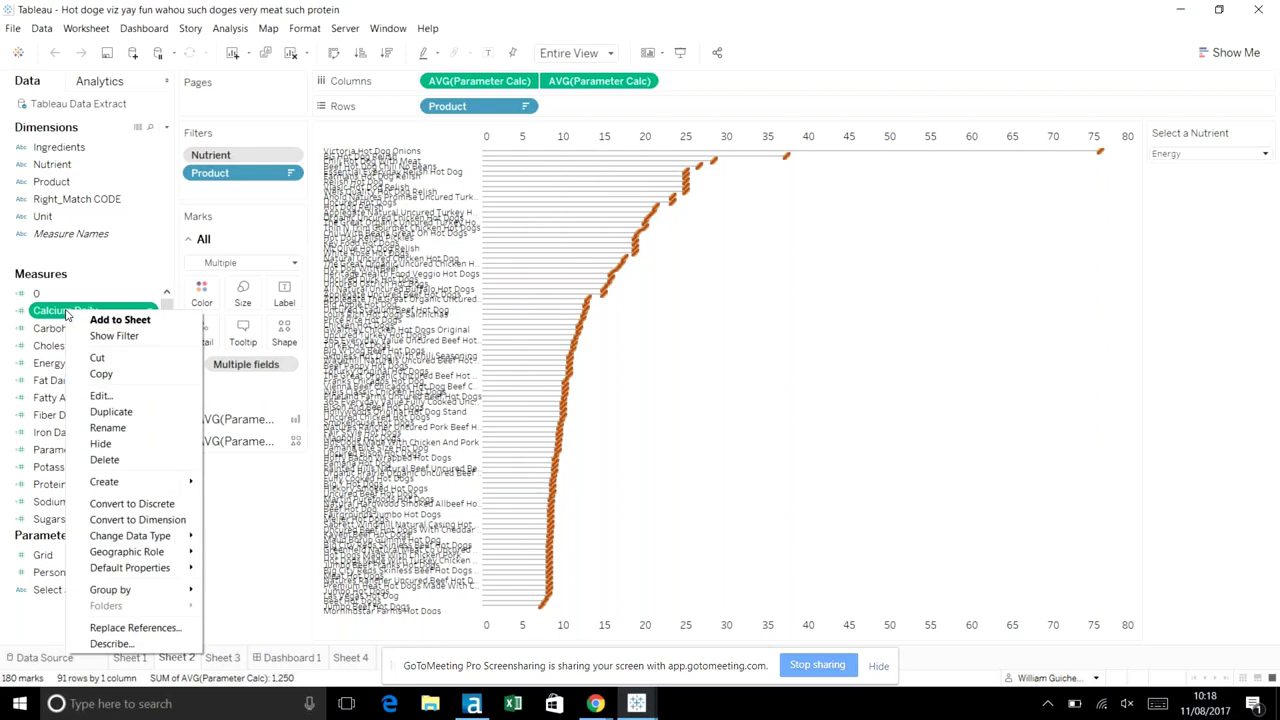
left_click(100, 397)
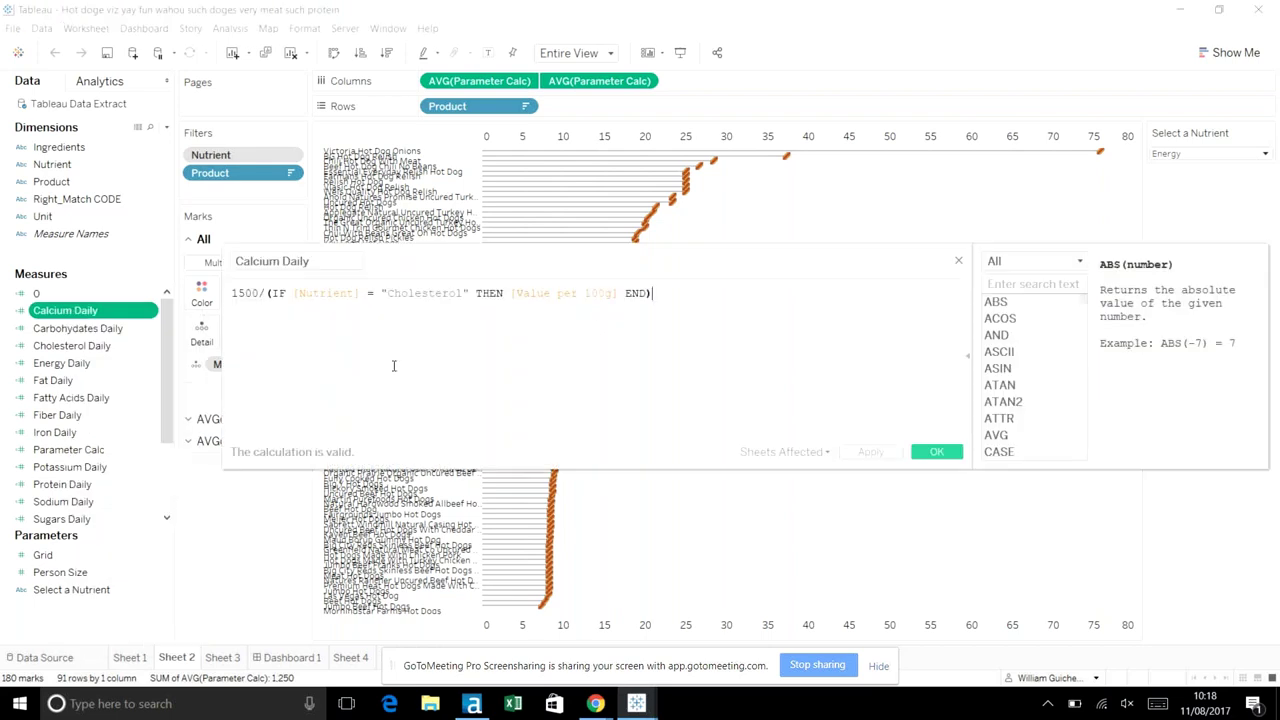
left_click(934, 452)
- Review the Parameter Calc formula that maps each selected nutrient to its daily calculation, through to its end
scroll(50, 403, "up", 2)
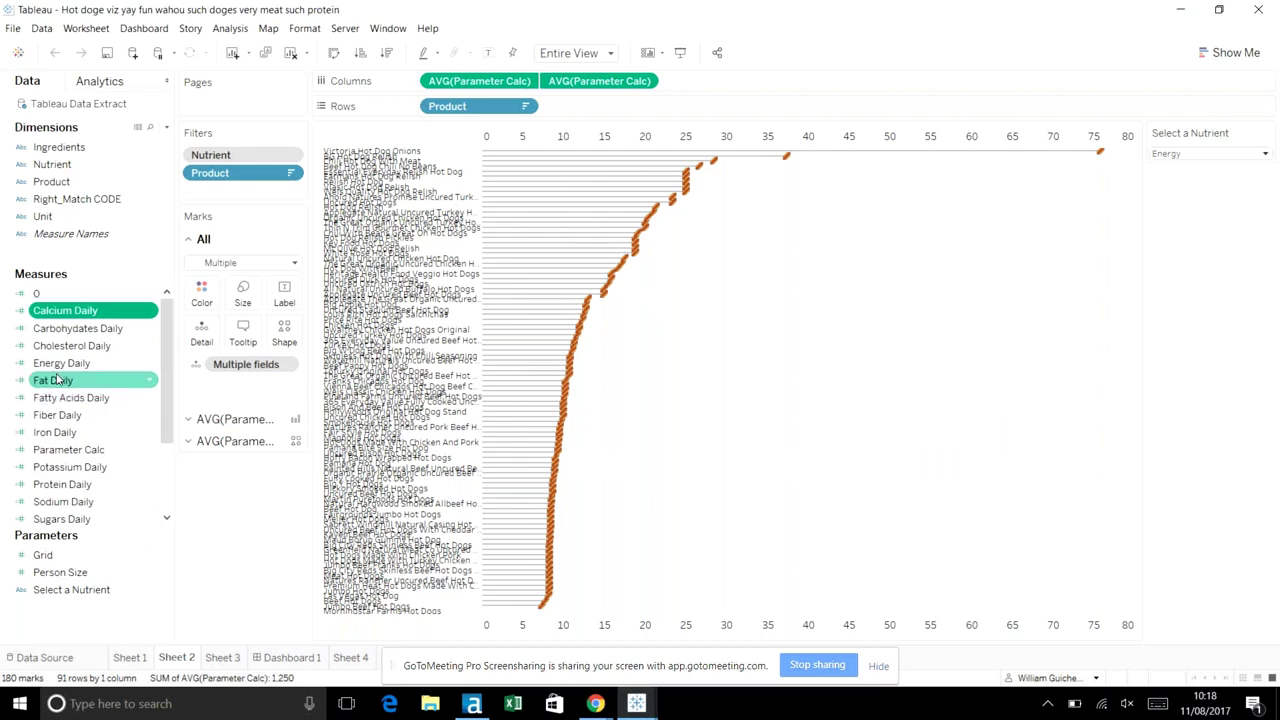
scroll(57, 378, "down", 2)
right_click(92, 346)
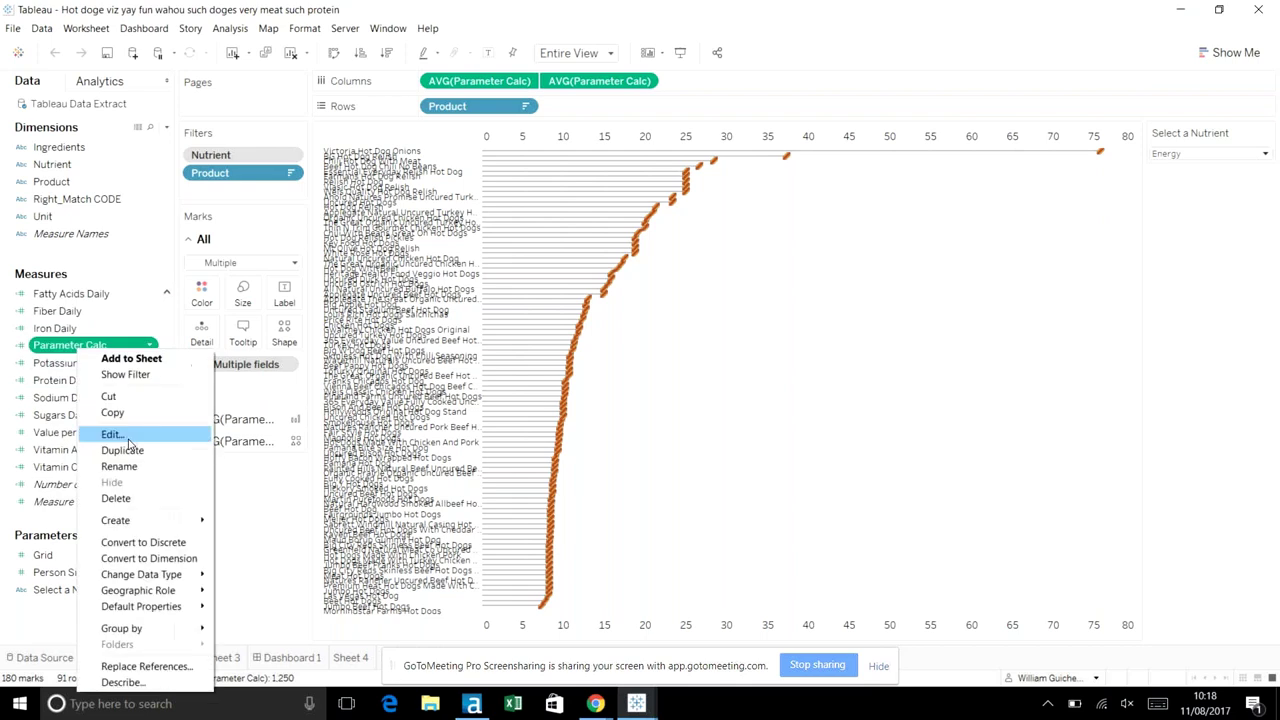
left_click(113, 434)
scroll(568, 370, "down", 2)
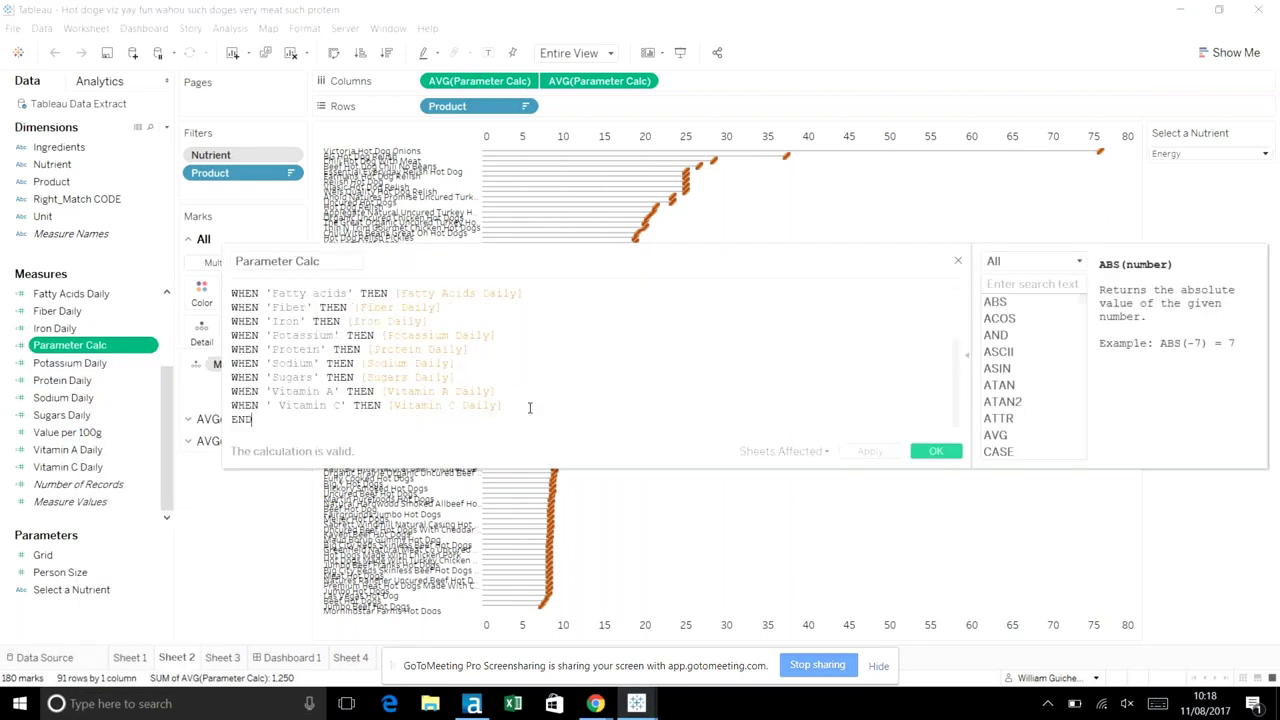
left_click(933, 451)
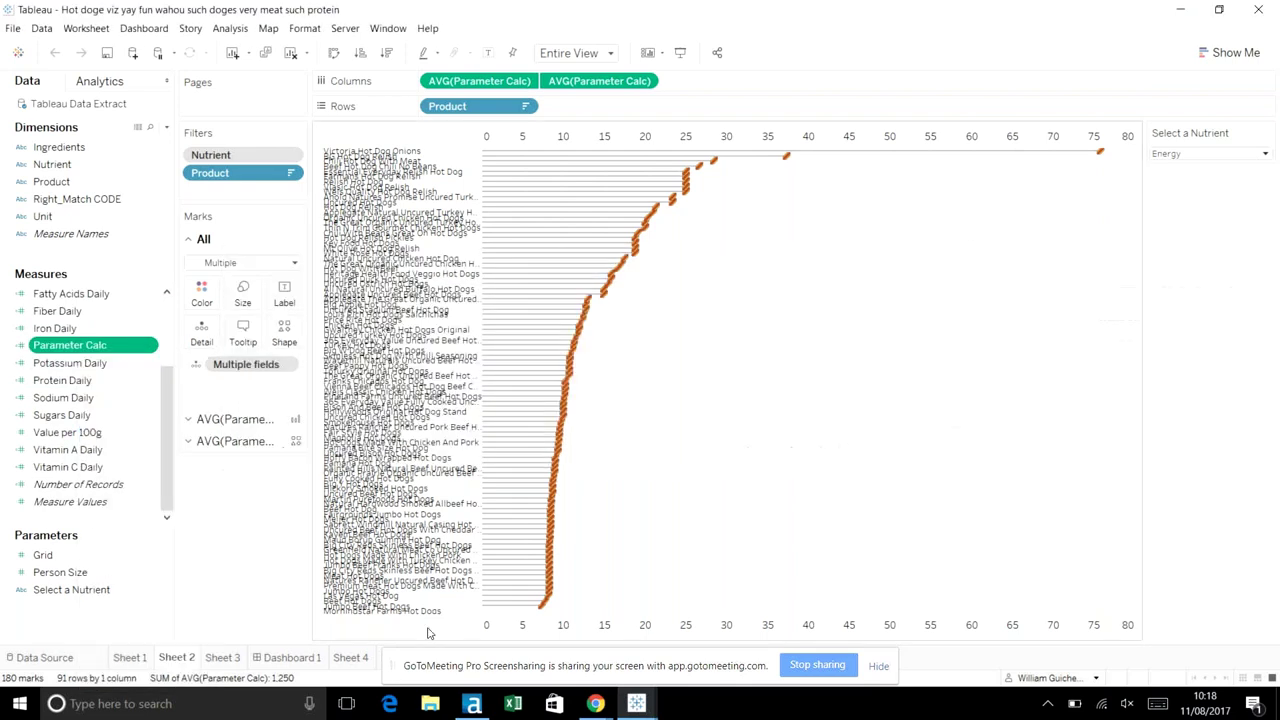
- Show Dashboard 1 in presentation mode and view the choices available for selecting a nutrient
left_click(277, 659)
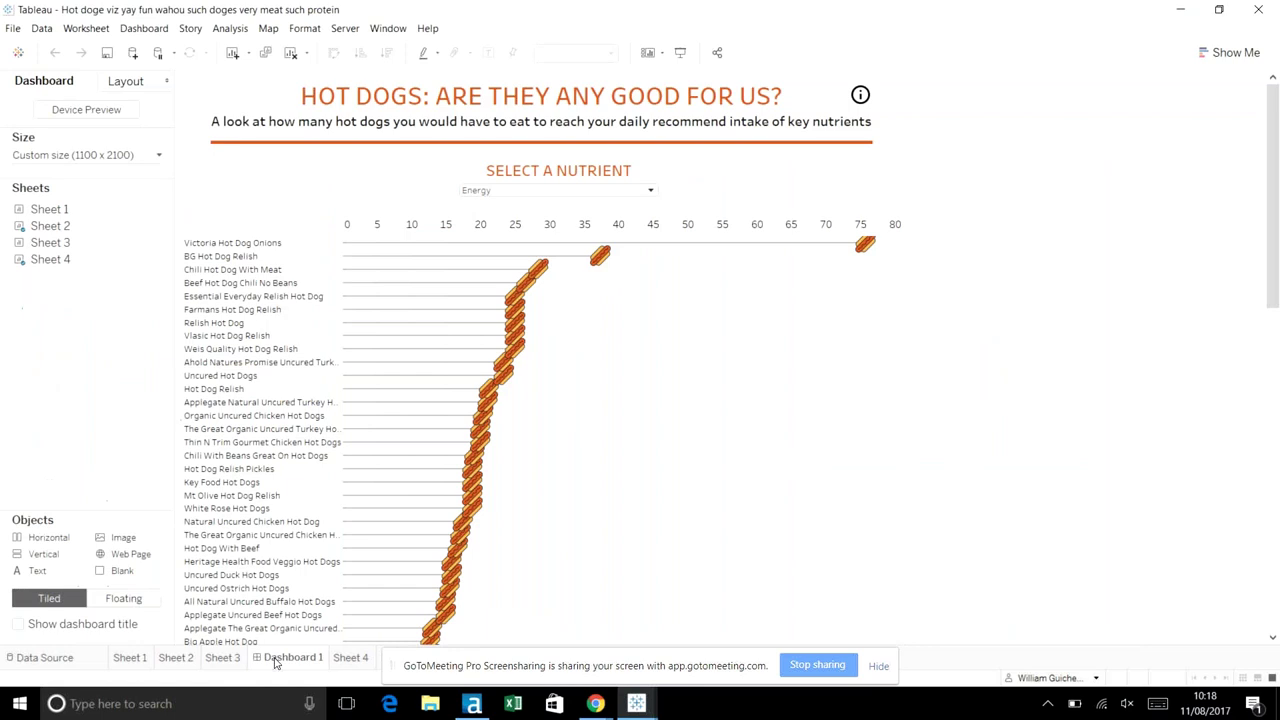
left_click(680, 52)
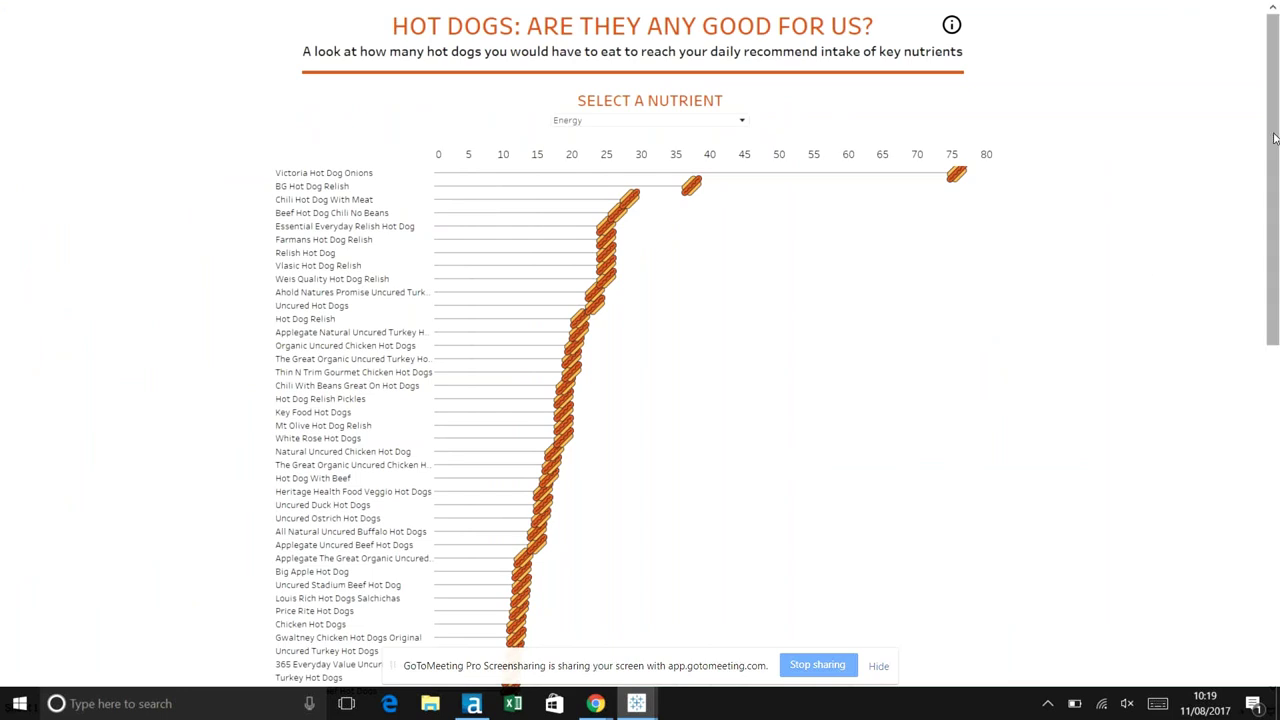
scroll(1275, 138, "down", 1)
scroll(516, 84, "up", 1)
left_click(684, 121)
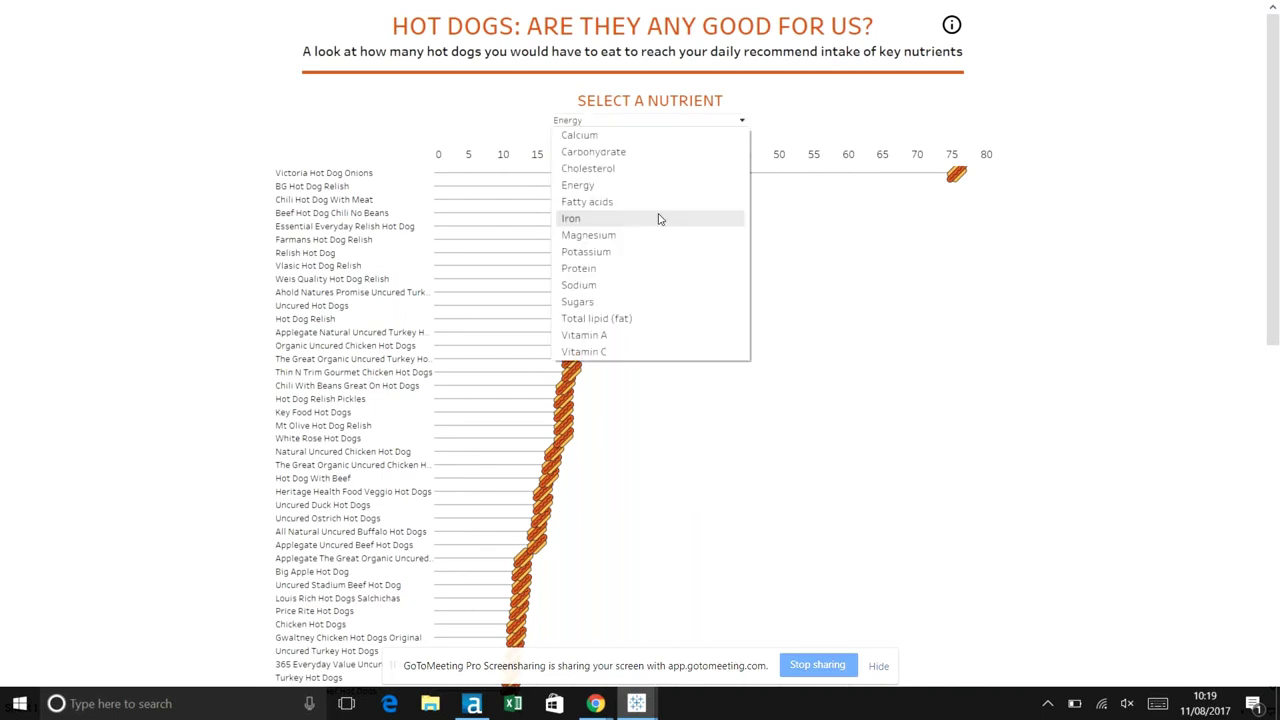
left_click(1008, 131)
- Examine the Energy chart from its first to its last product, and hide the screen-sharing notice
left_click_drag(1273, 152, 1277, 488)
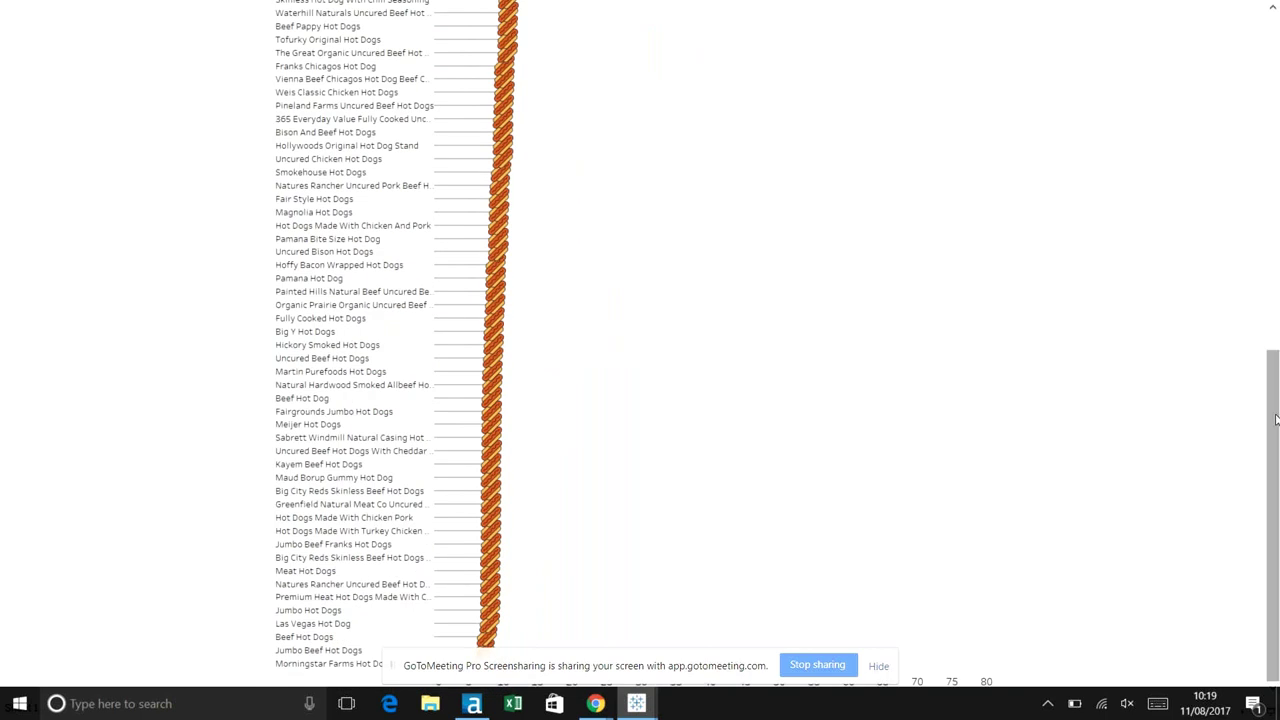
left_click_drag(1276, 420, 1276, 84)
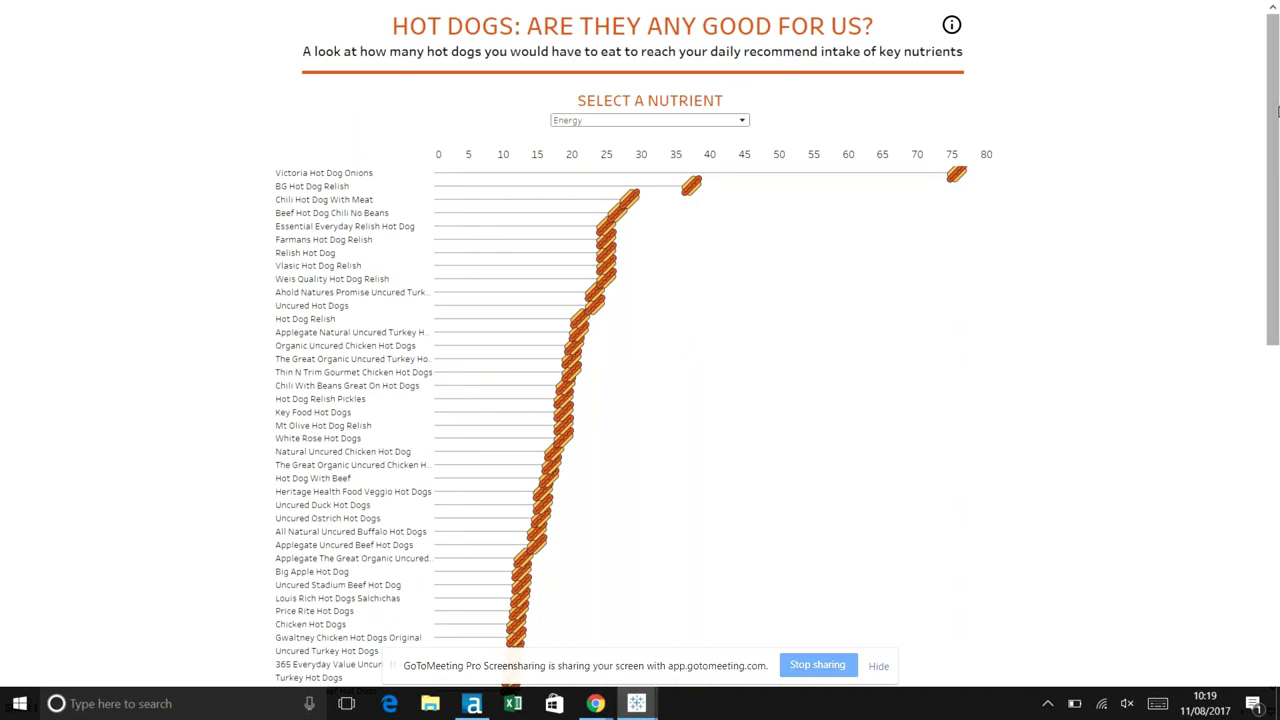
left_click_drag(1277, 112, 875, 670)
left_click(877, 667)
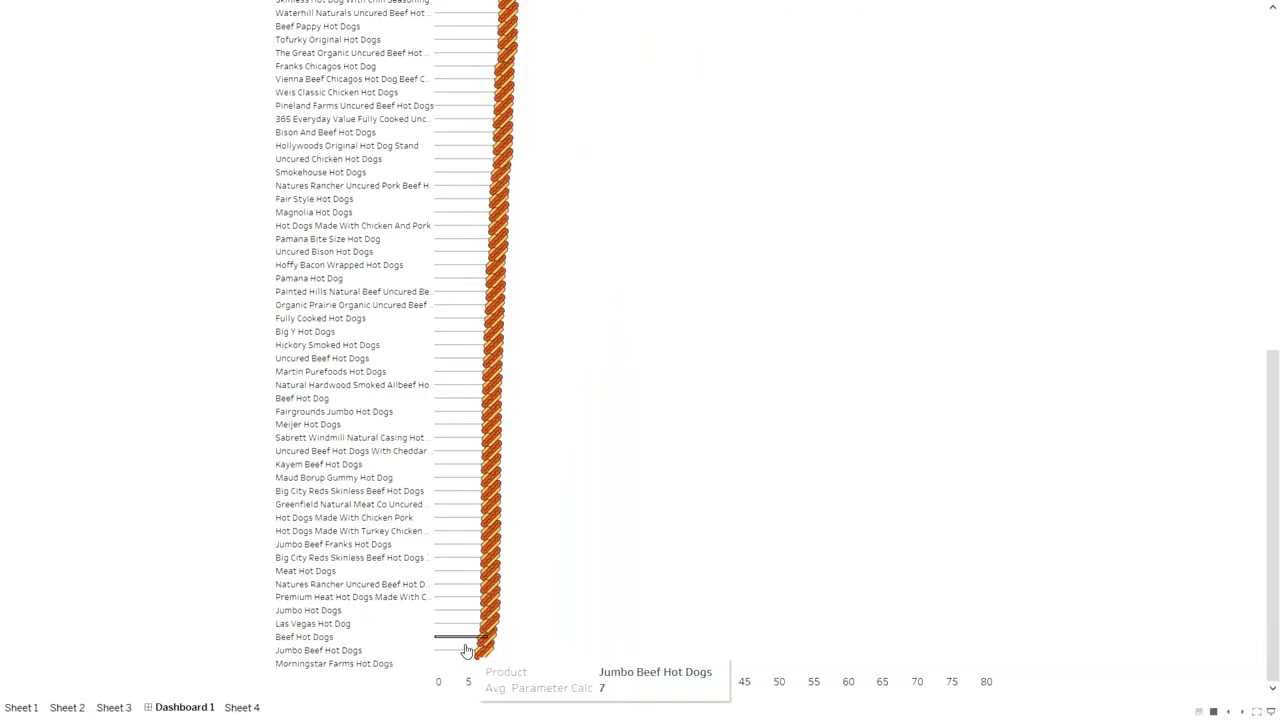
left_click_drag(1277, 478, 808, 107)
- Show the hot dog chart for the Fatty acids nutrient, followed by the one for Magnesium
left_click(738, 120)
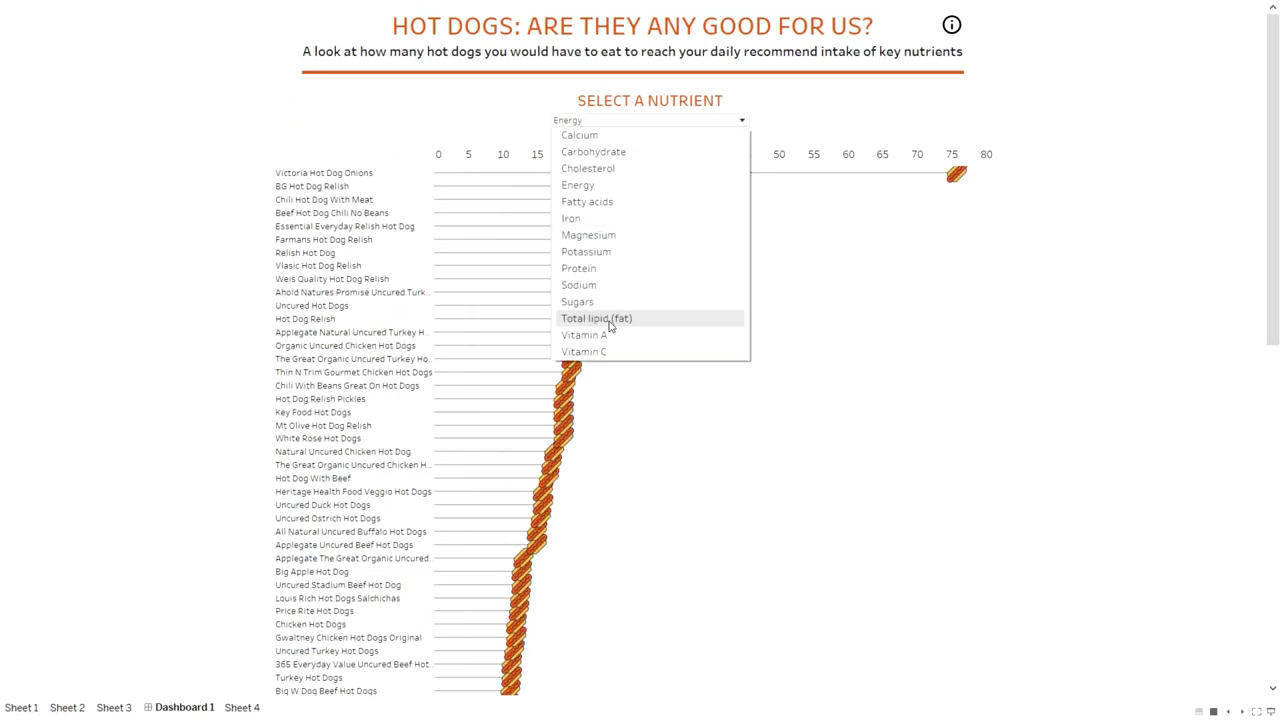
left_click(614, 234)
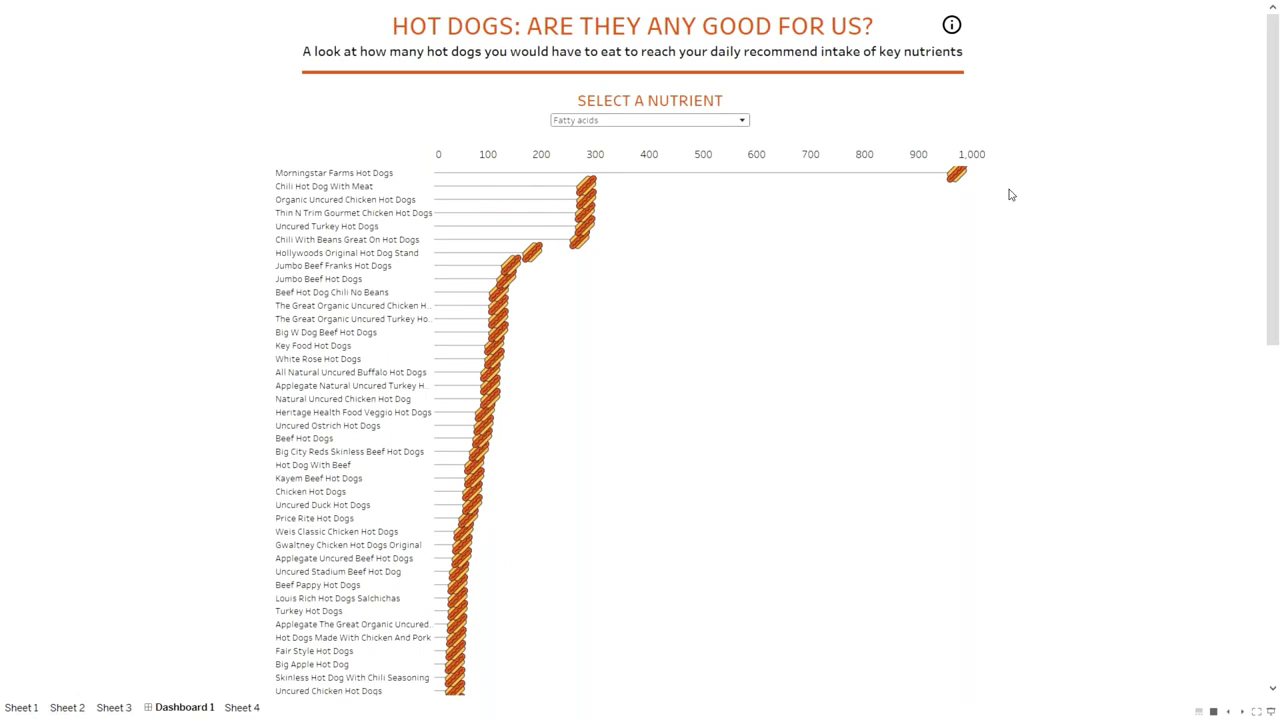
left_click(607, 121)
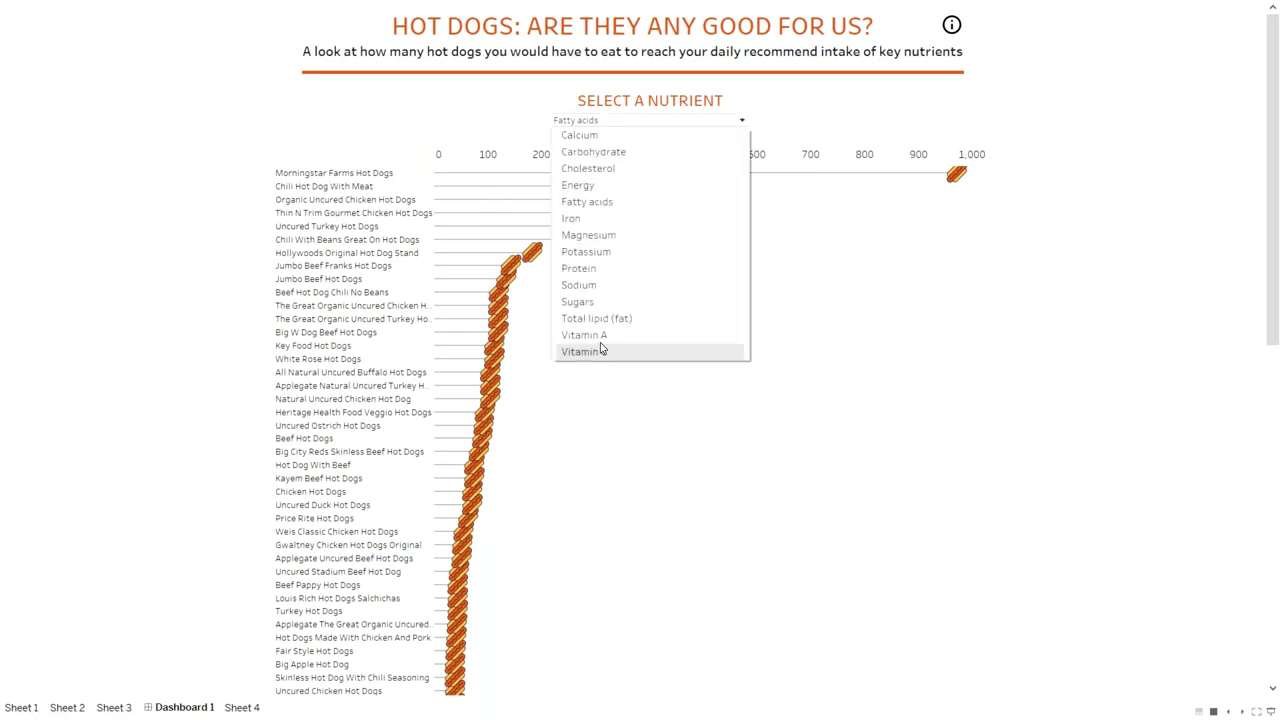
left_click(615, 240)
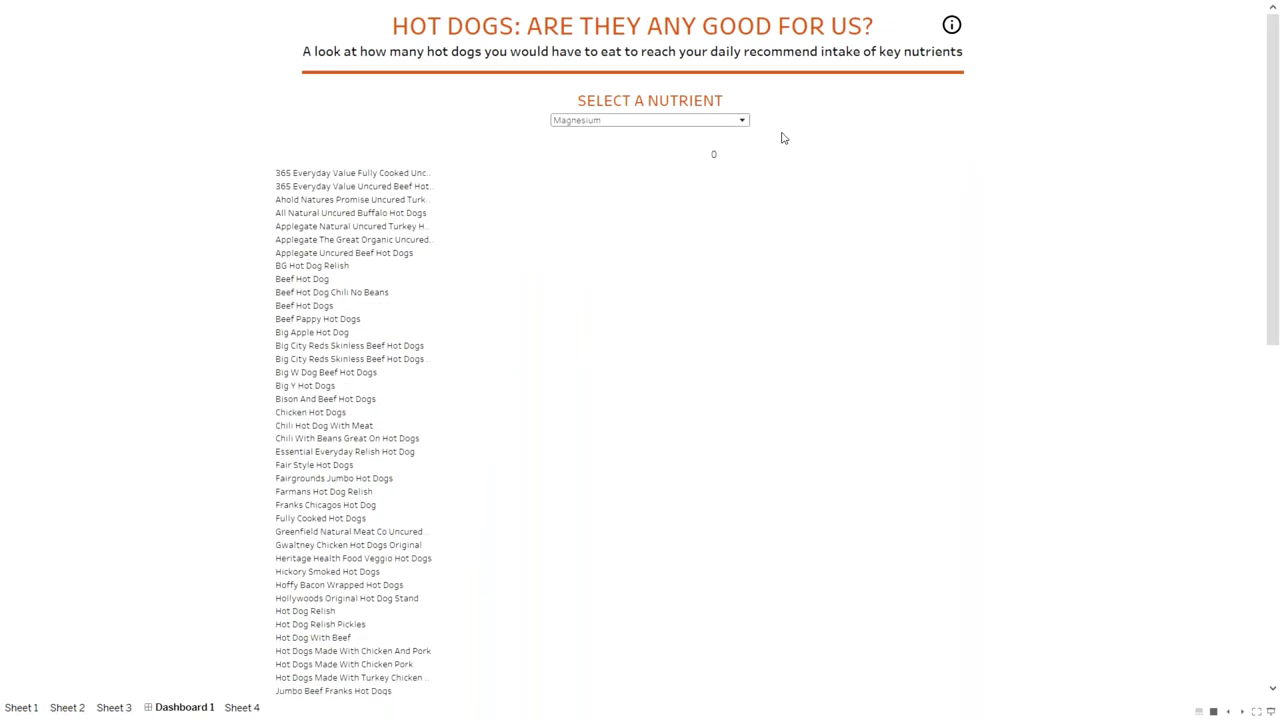
- Show the chart for Vitamin C and for Vitamin A, and look down the Vitamin A product list
left_click(729, 125)
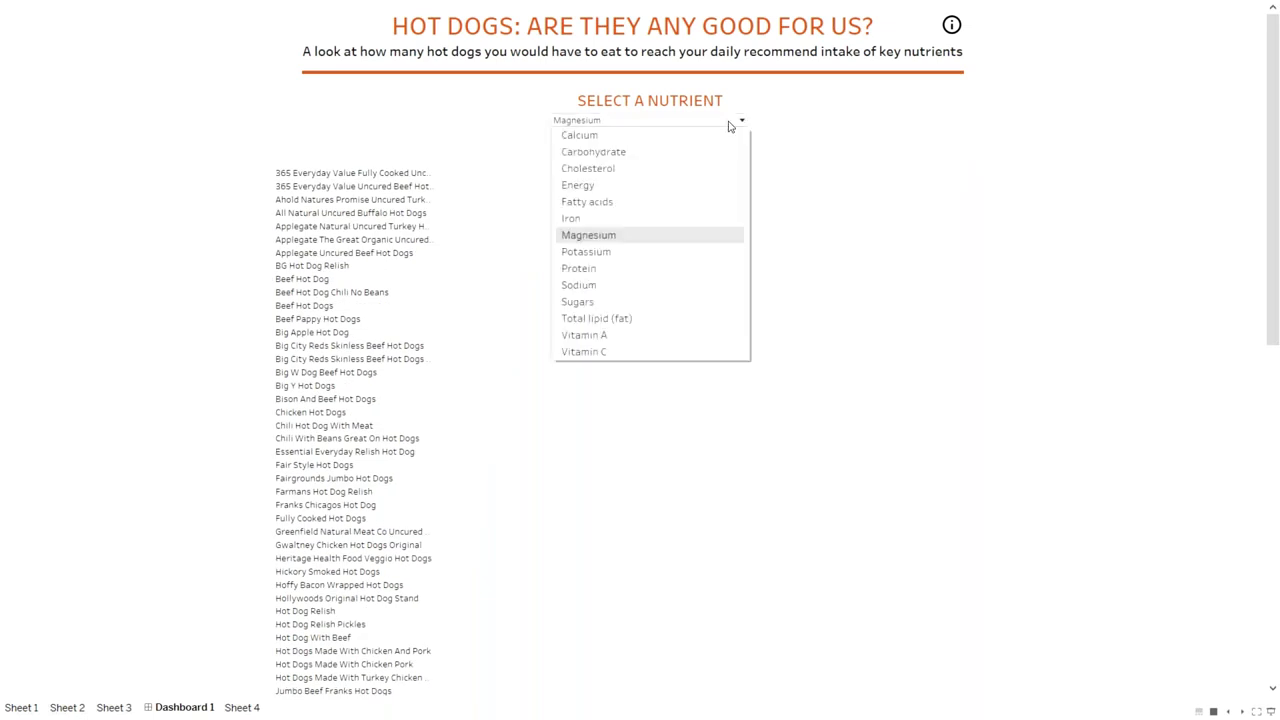
left_click(659, 349)
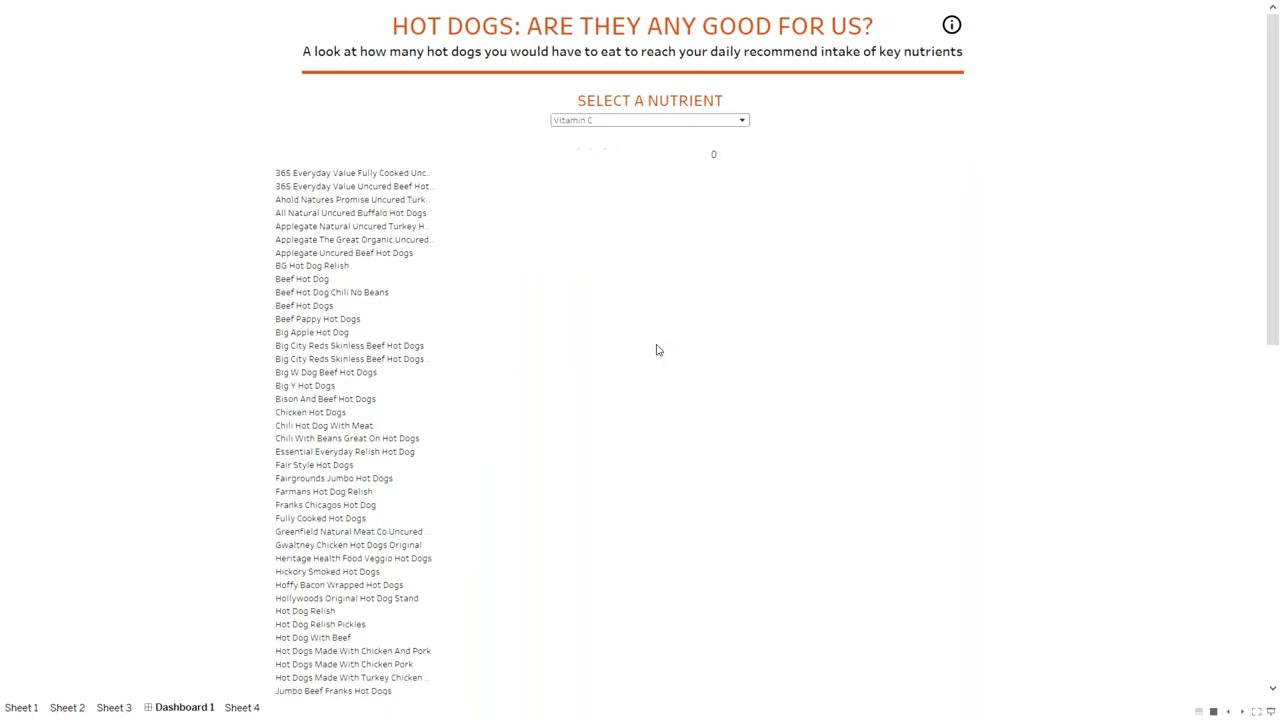
left_click(680, 120)
left_click(644, 338)
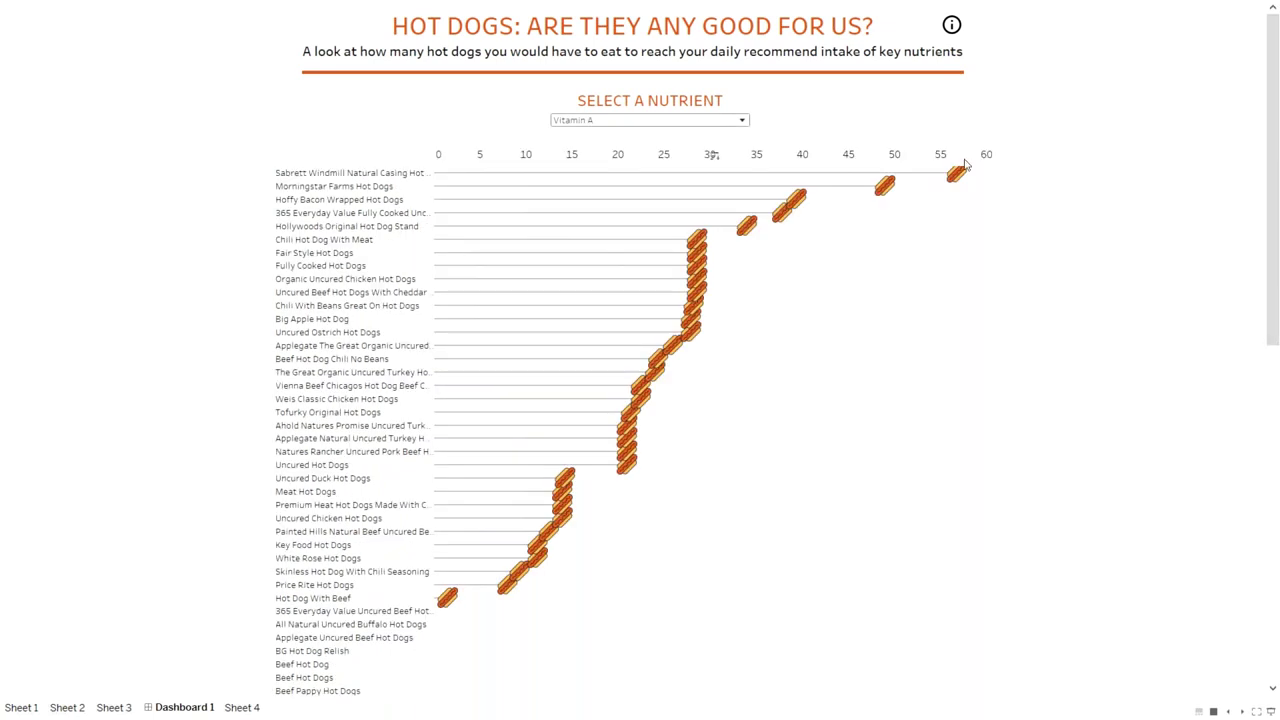
left_click_drag(1274, 110, 1277, 280)
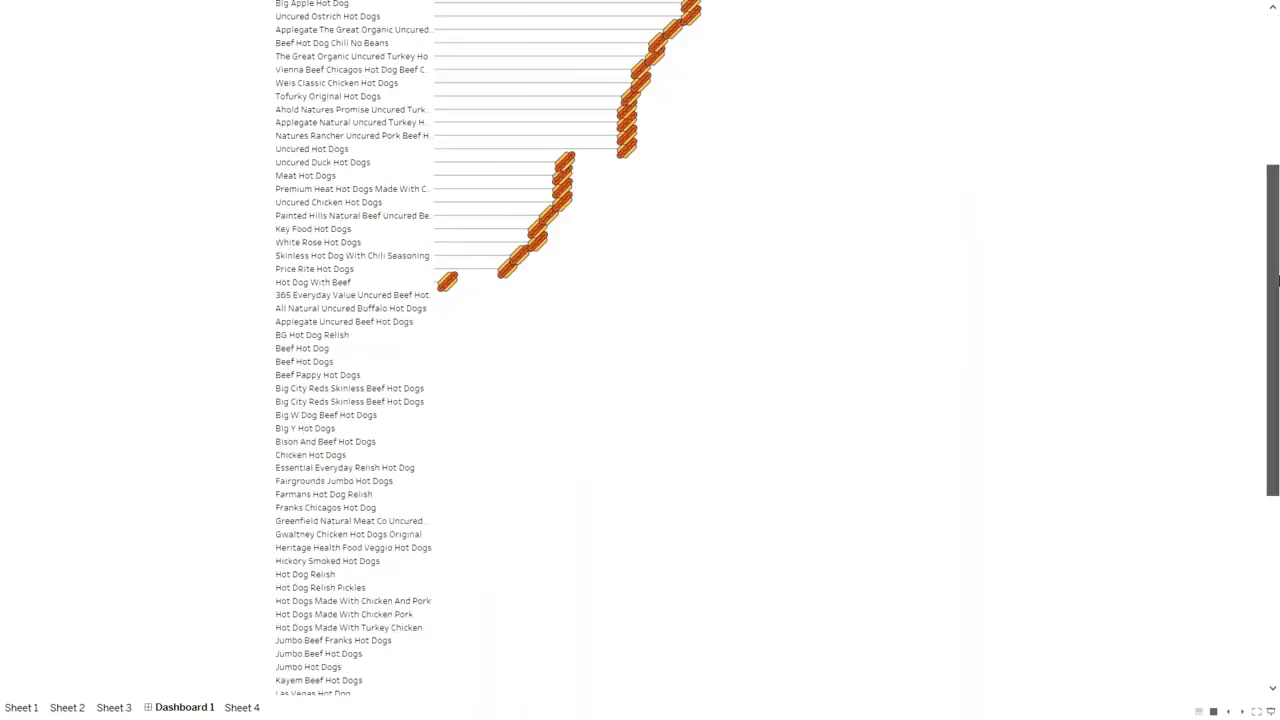
scroll(1276, 230, "down", 1)
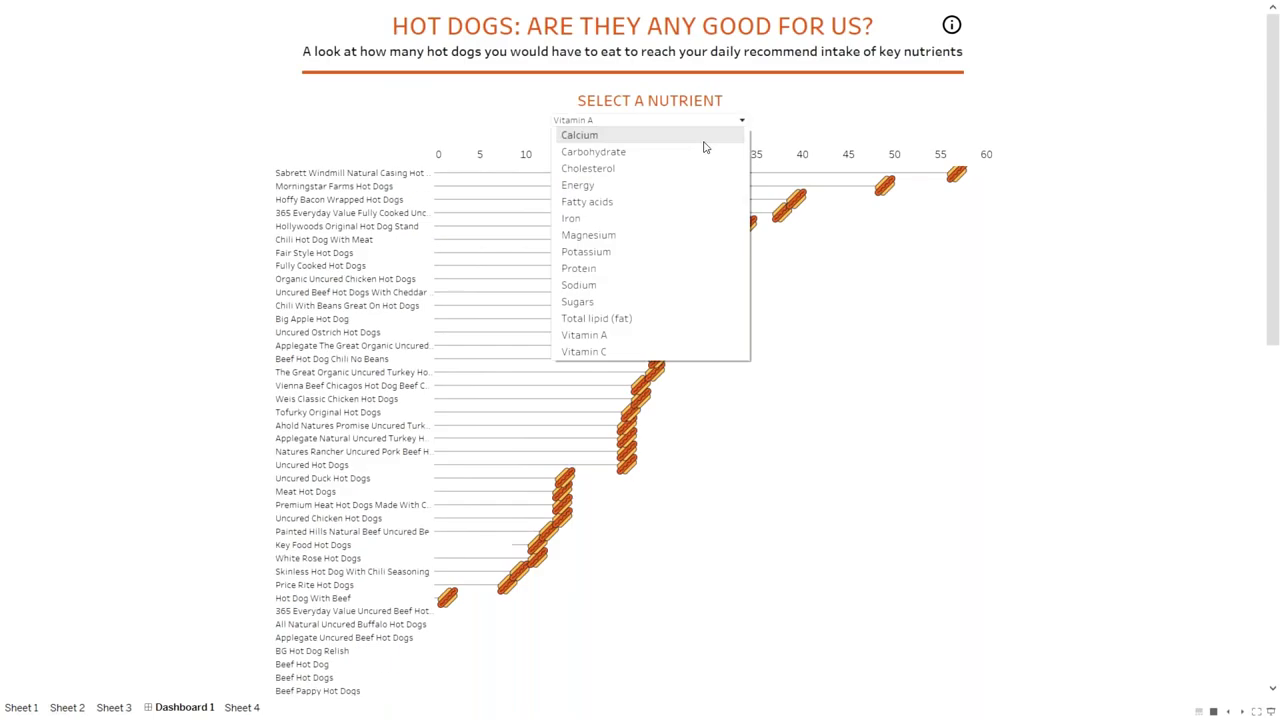
- Show the Sugars chart and examine it down to its last product
left_click(628, 301)
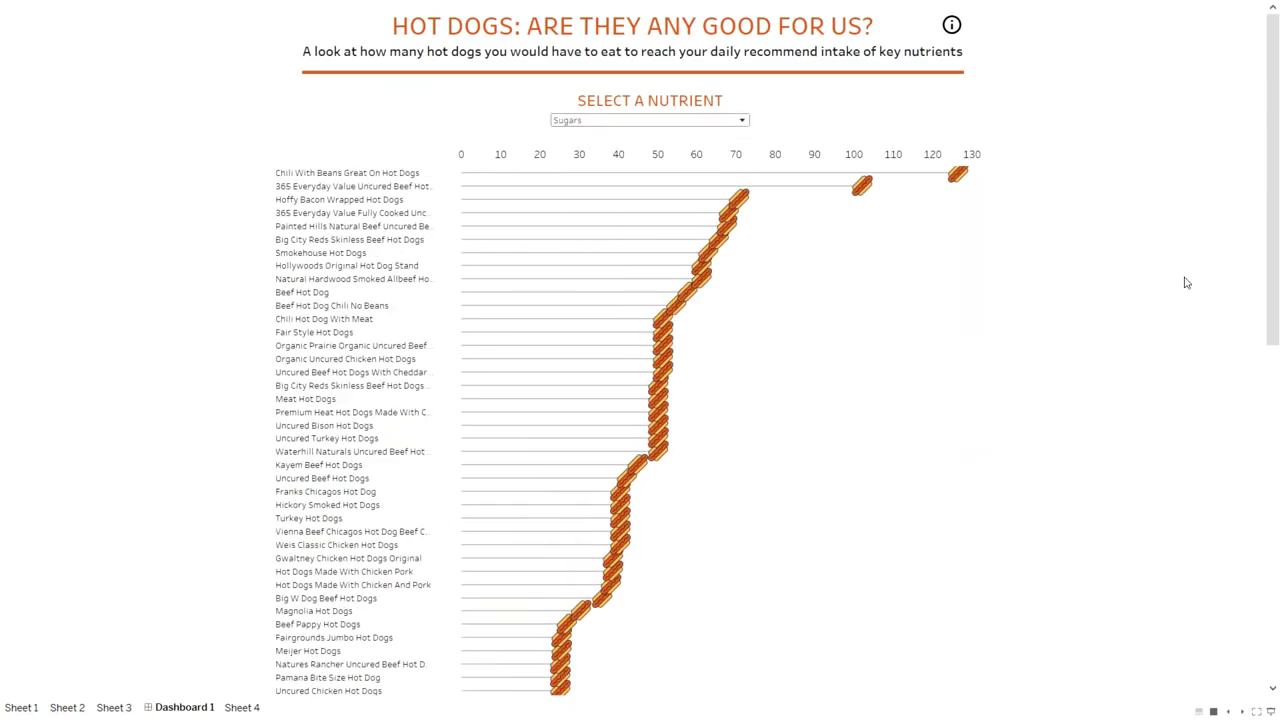
left_click(1275, 548)
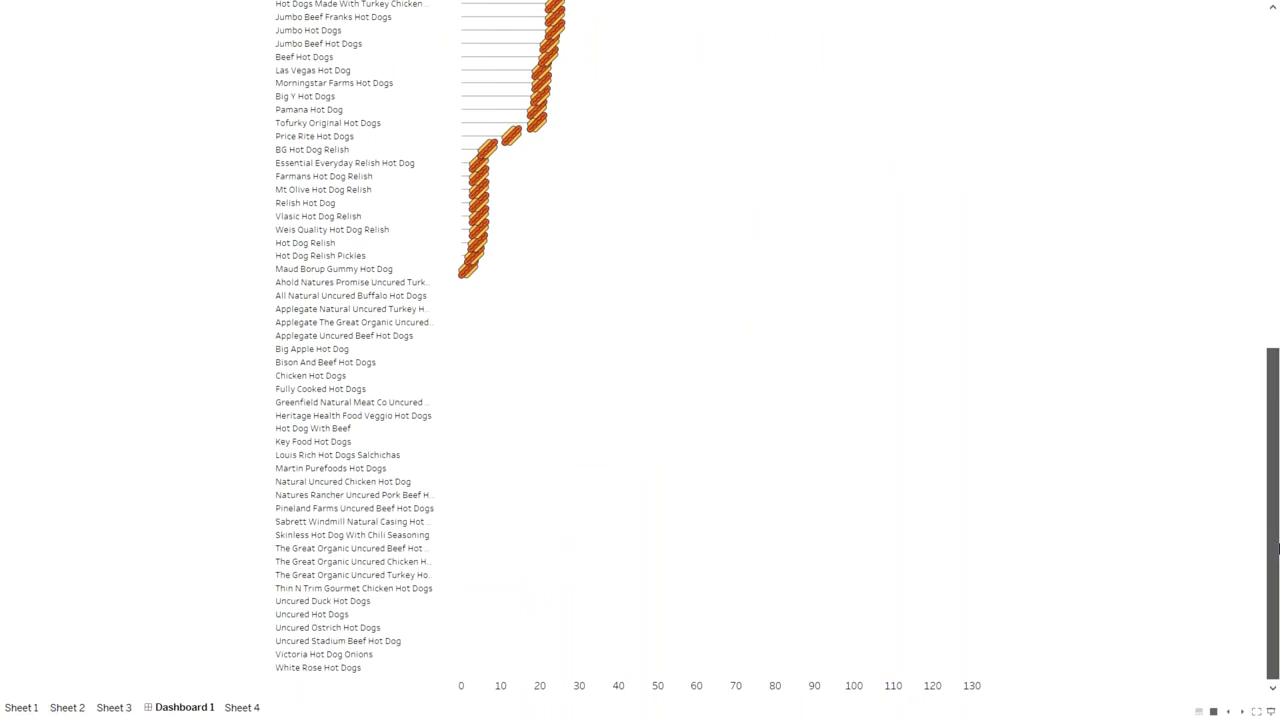
scroll(1275, 548, "up", 10)
- View the charts for Carbohydrate, Calcium and Fatty acids in turn
left_click(640, 120)
left_click(626, 155)
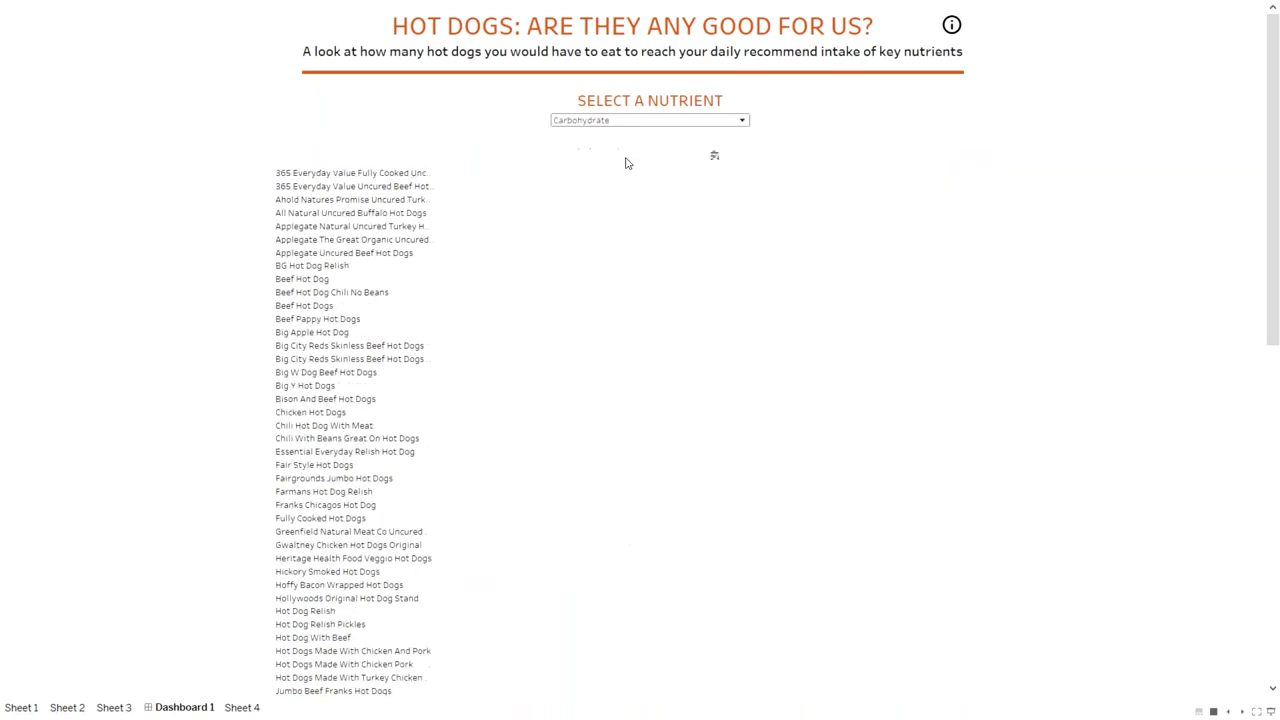
left_click(606, 121)
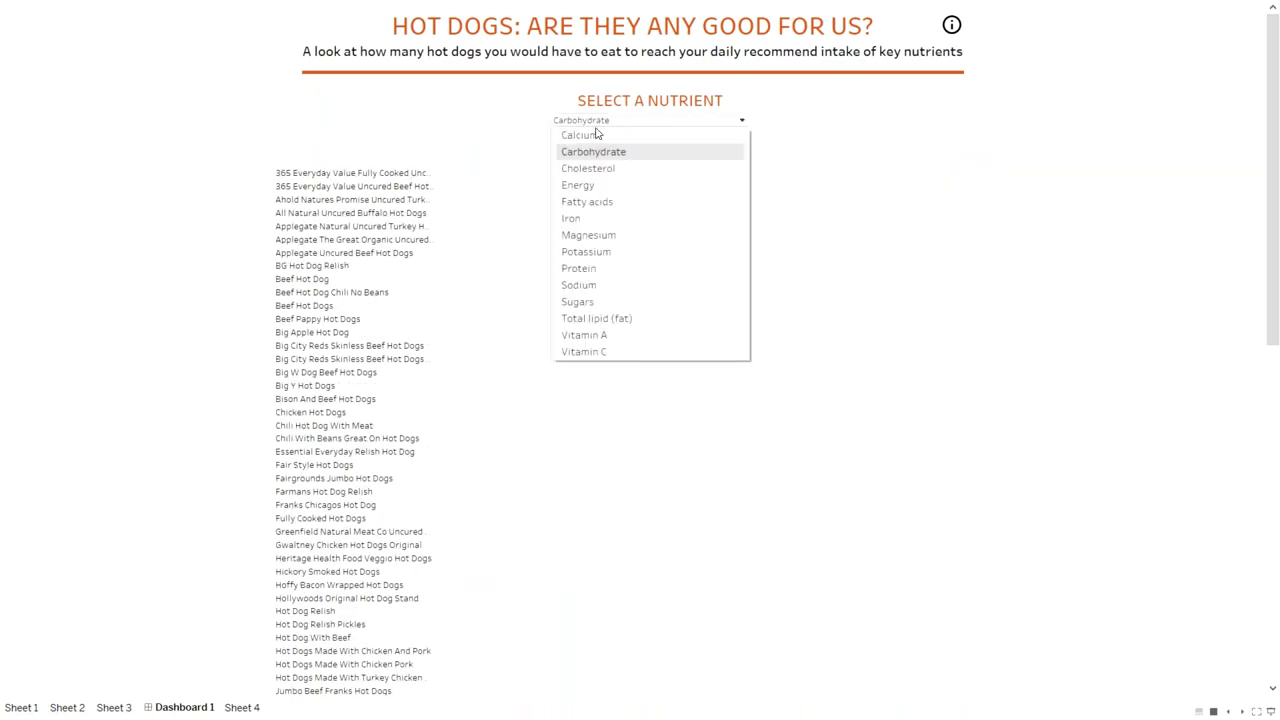
left_click(580, 135)
left_click(590, 121)
left_click(590, 202)
- Set the nutrient to Potassium, and highlight the Morningstar Farms Hot Dogs row before clearing the selection
left_click(600, 120)
left_click(608, 251)
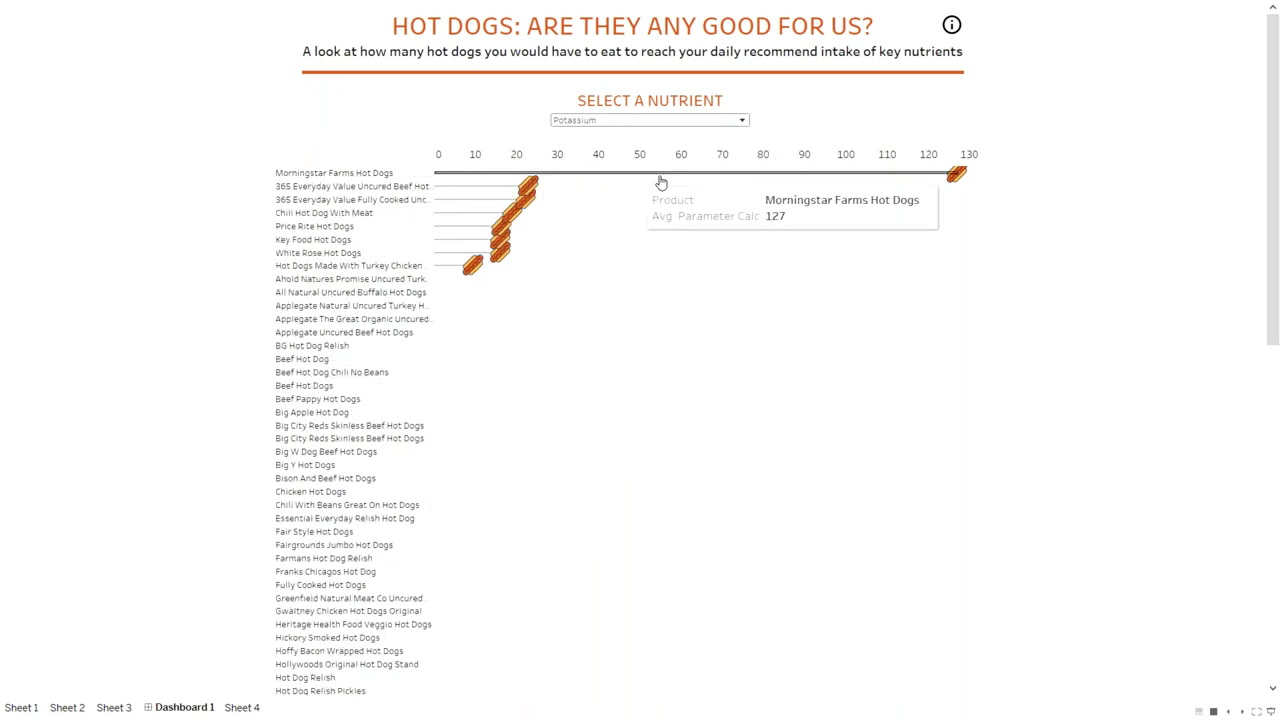
left_click(288, 177)
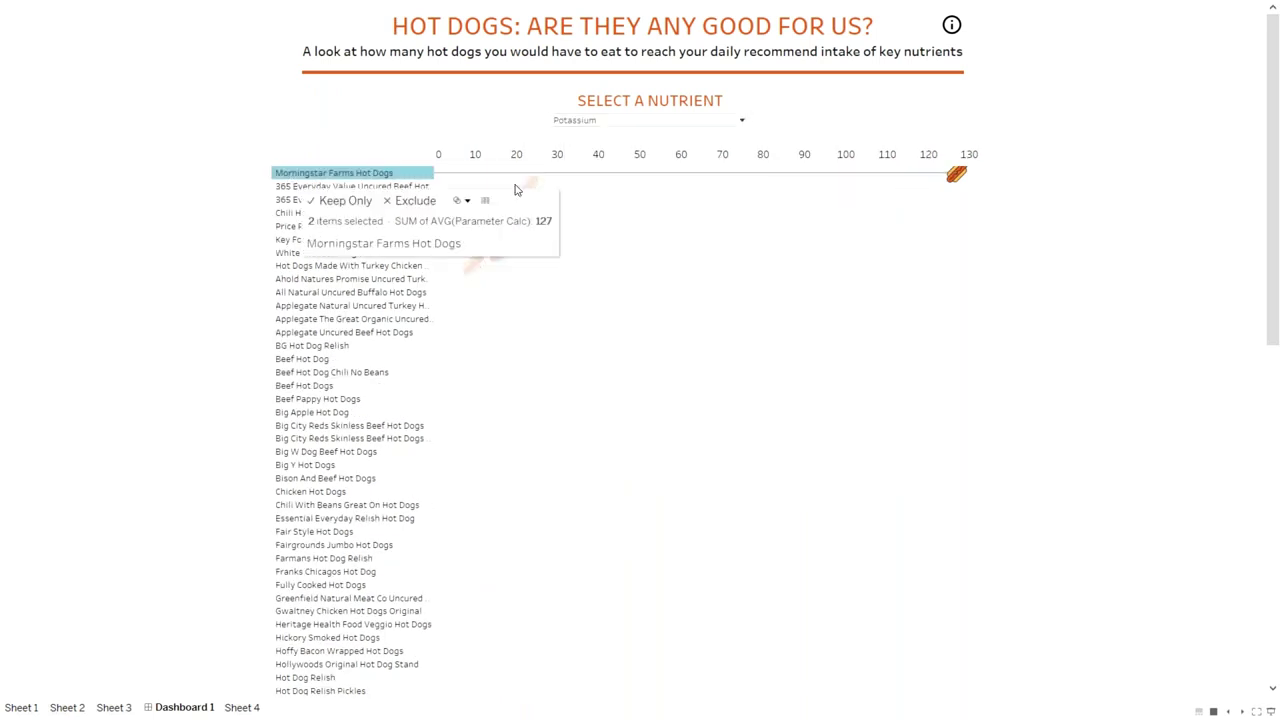
left_click(840, 278)
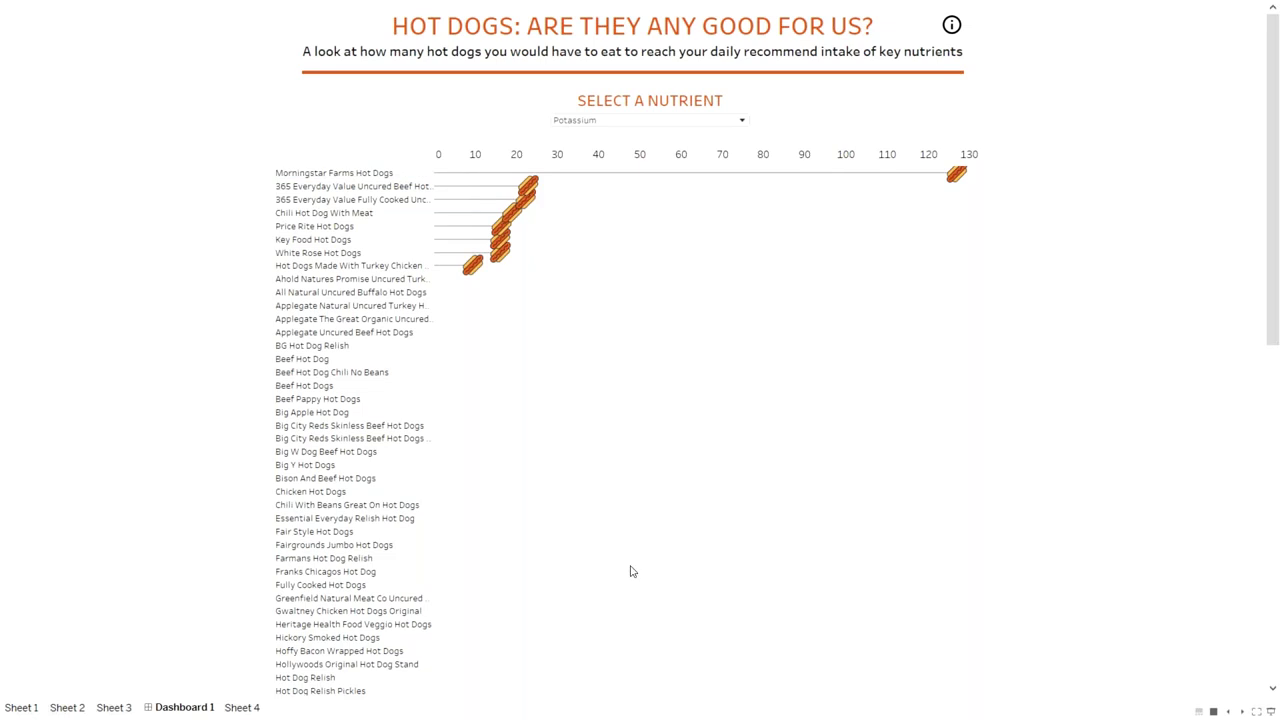
- Leave presentation mode, switch to Chrome and search the web for "Morning Star Farms hot dogs" in a new tab
key("Escape")
key("alt+Tab")
key("alt+Tab")
key("alt+Tab")
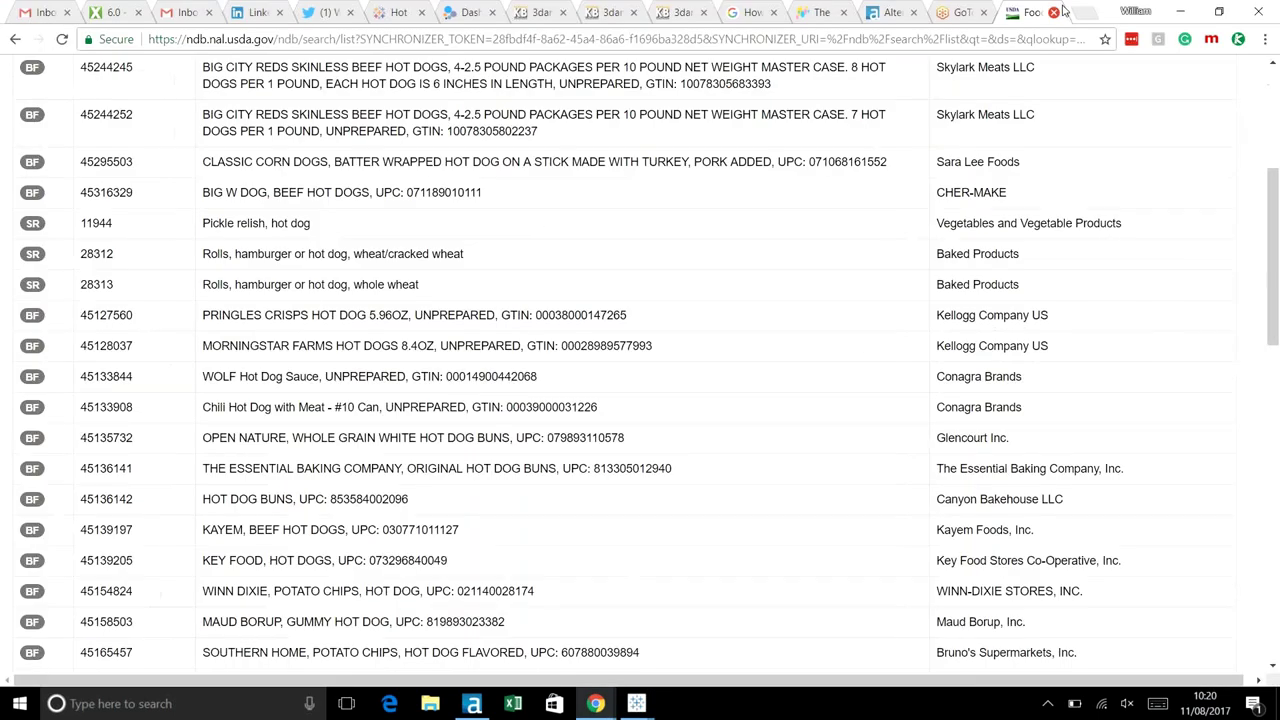
left_click(1088, 11)
type("Mornin")
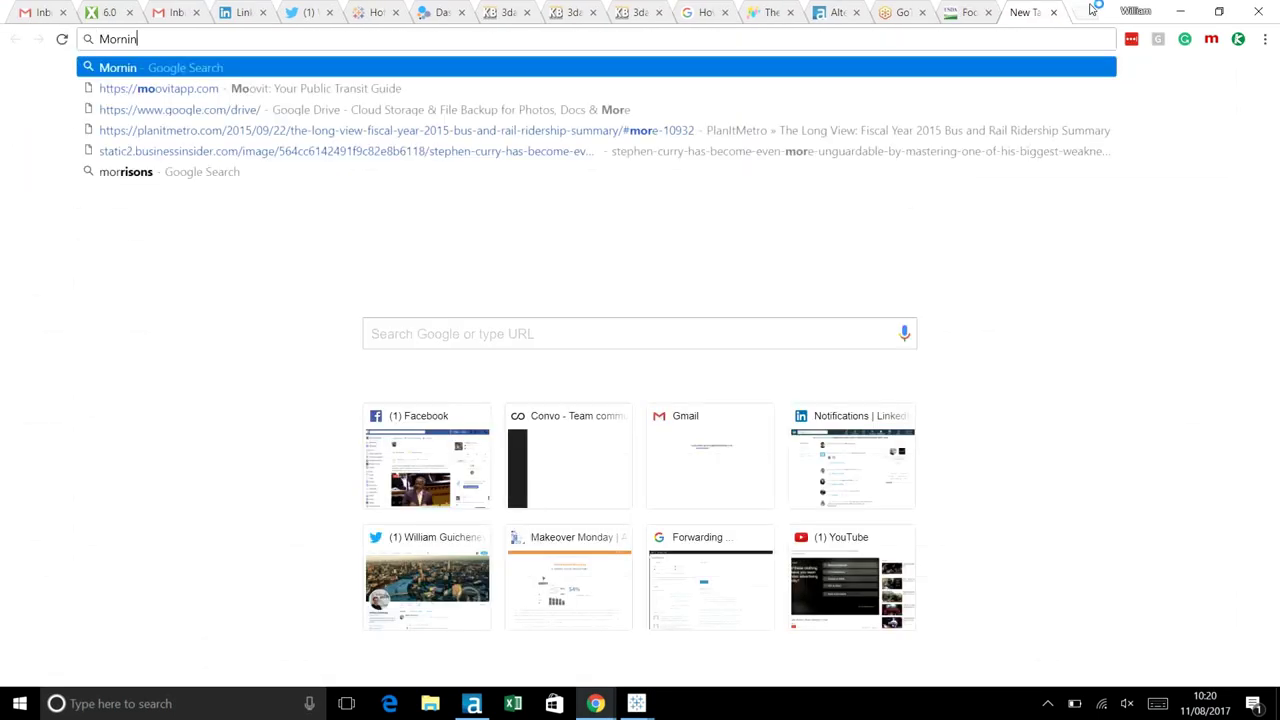
type("g Star Farms hoto")
key("BackSpace")
type("dogs")
key("Return")
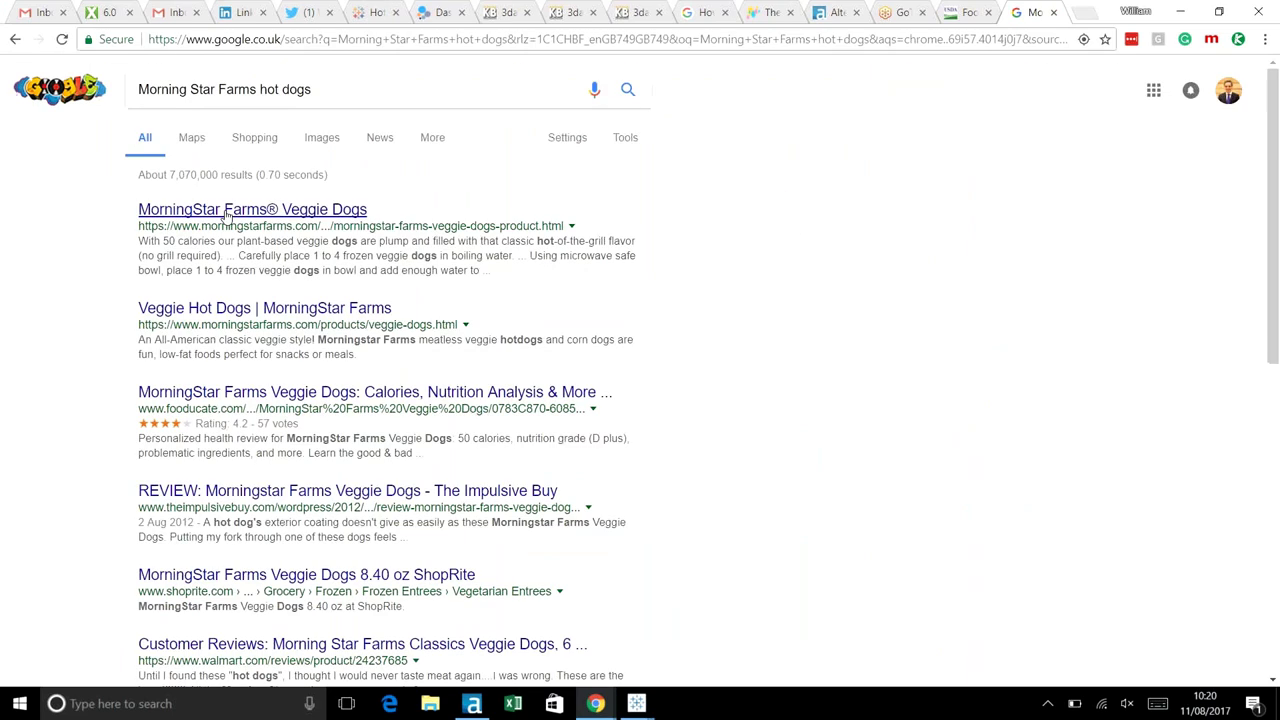
- Open the MorningStar Farms Veggie Dogs page and look through the brand's product range down to Veggie Classics
left_click(225, 211)
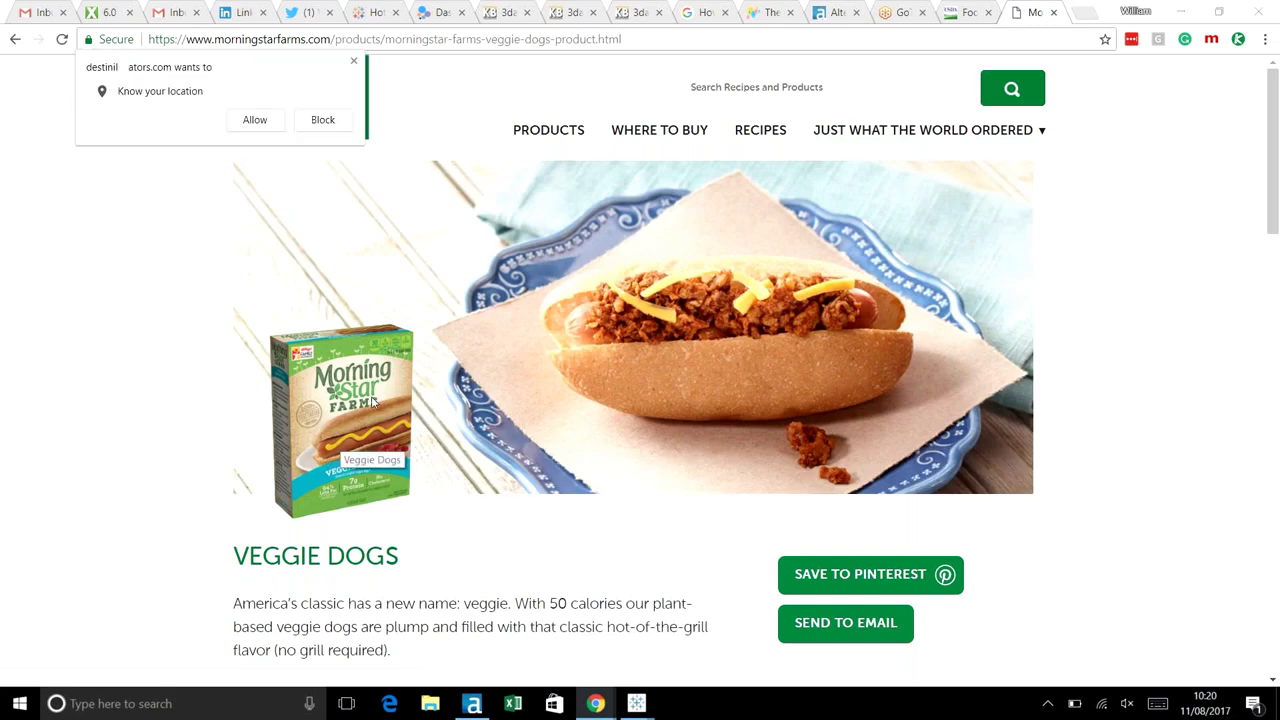
left_click(549, 131)
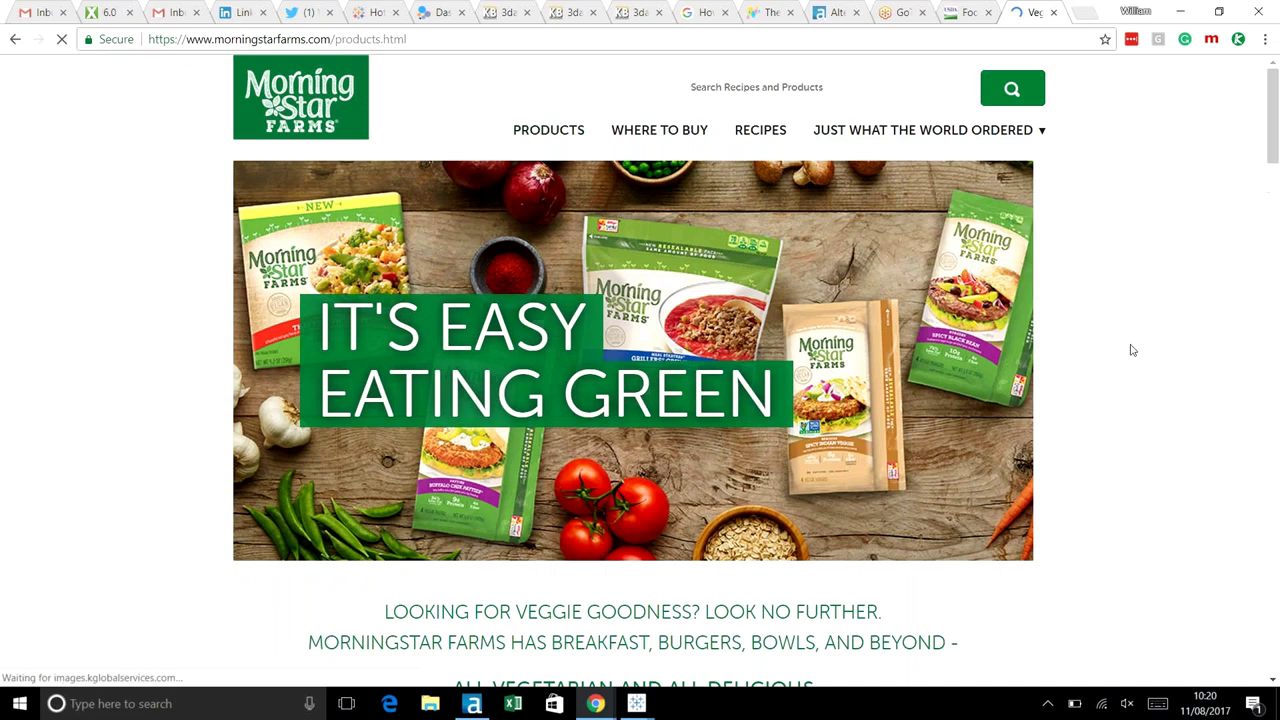
scroll(1130, 350, "down", 4)
scroll(1132, 351, "down", 5)
scroll(1130, 350, "down", 3)
scroll(1127, 346, "down", 5)
scroll(1126, 346, "down", 2)
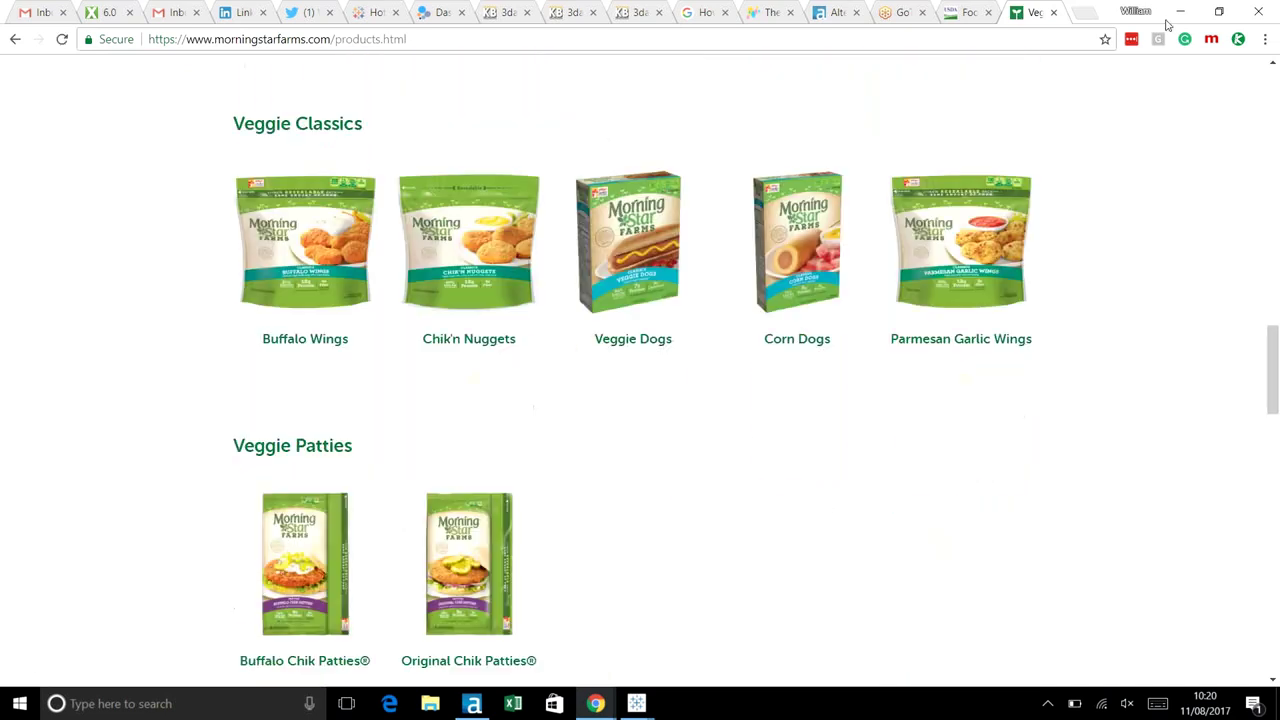
- Close the MorningStar Farms page, return to the Tableau dashboard and bring up the GoToMeeting window
key("ctrl+w")
mouse_move(636, 703)
left_click(729, 630)
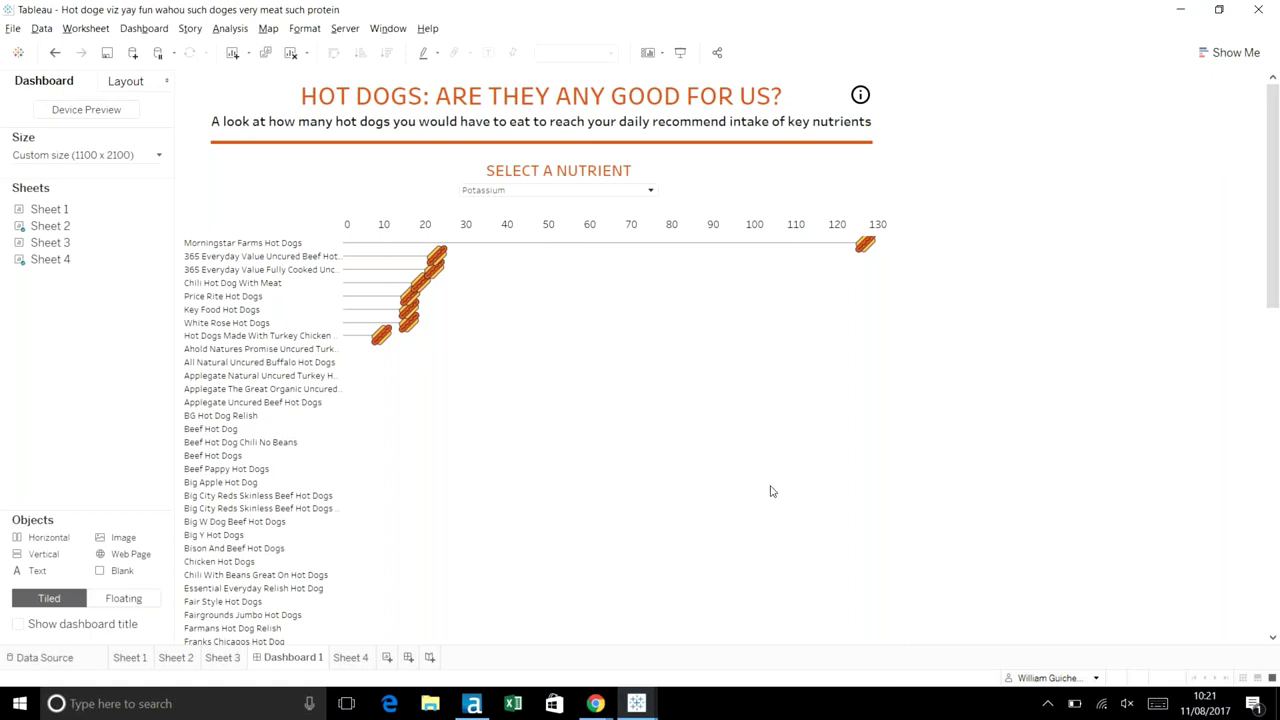
mouse_move(596, 703)
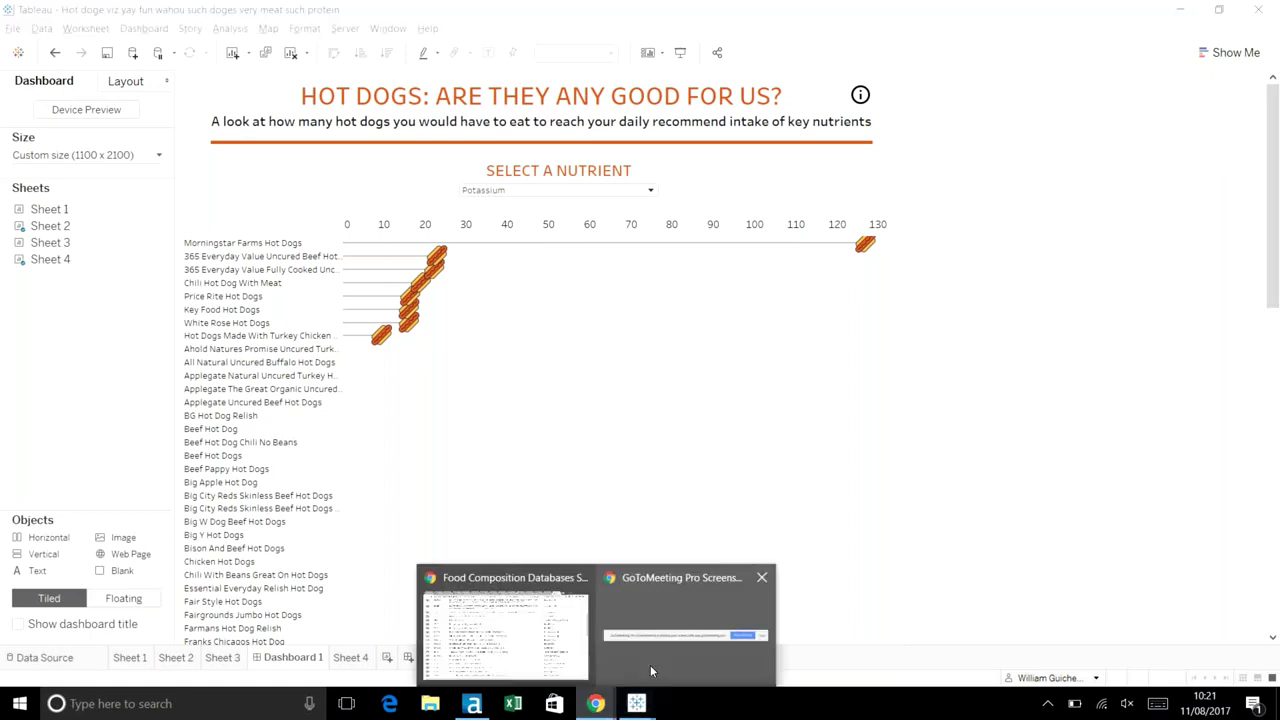
left_click(650, 665)
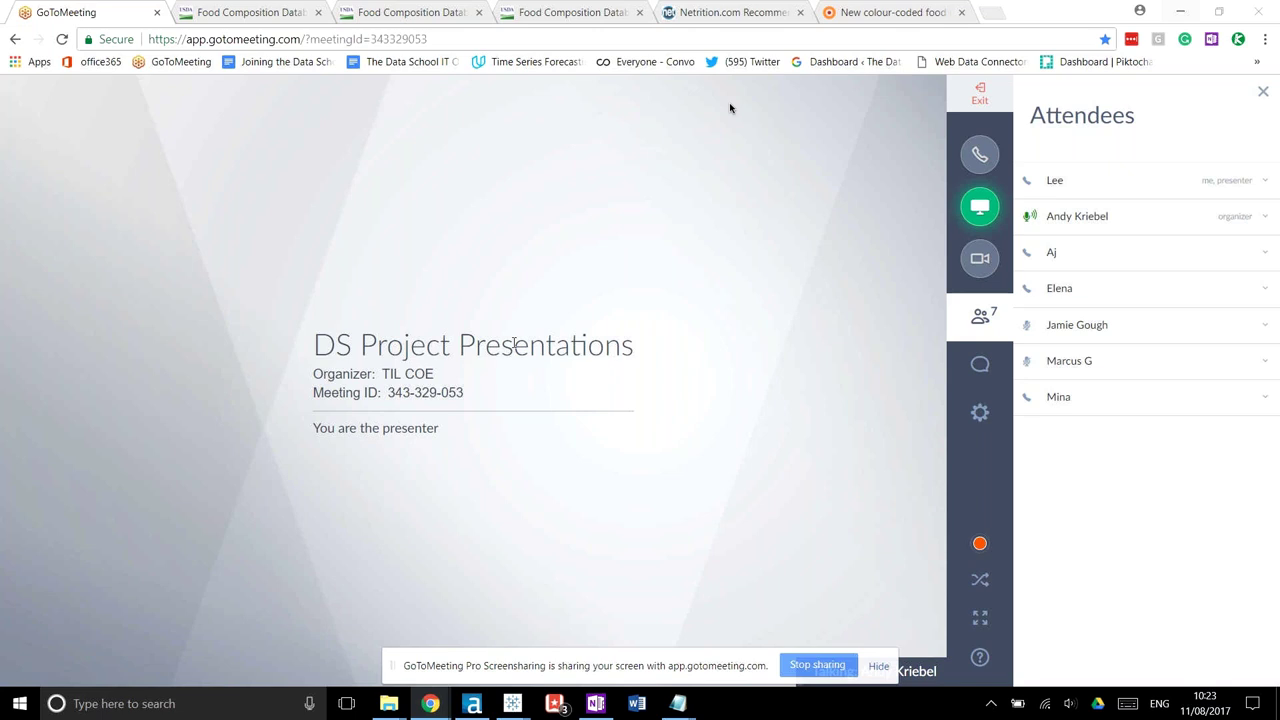
- View the USDA pizza search results, the DIGIORNO Pizza nutrient report and the search page with its HTML inspected
left_click(223, 8)
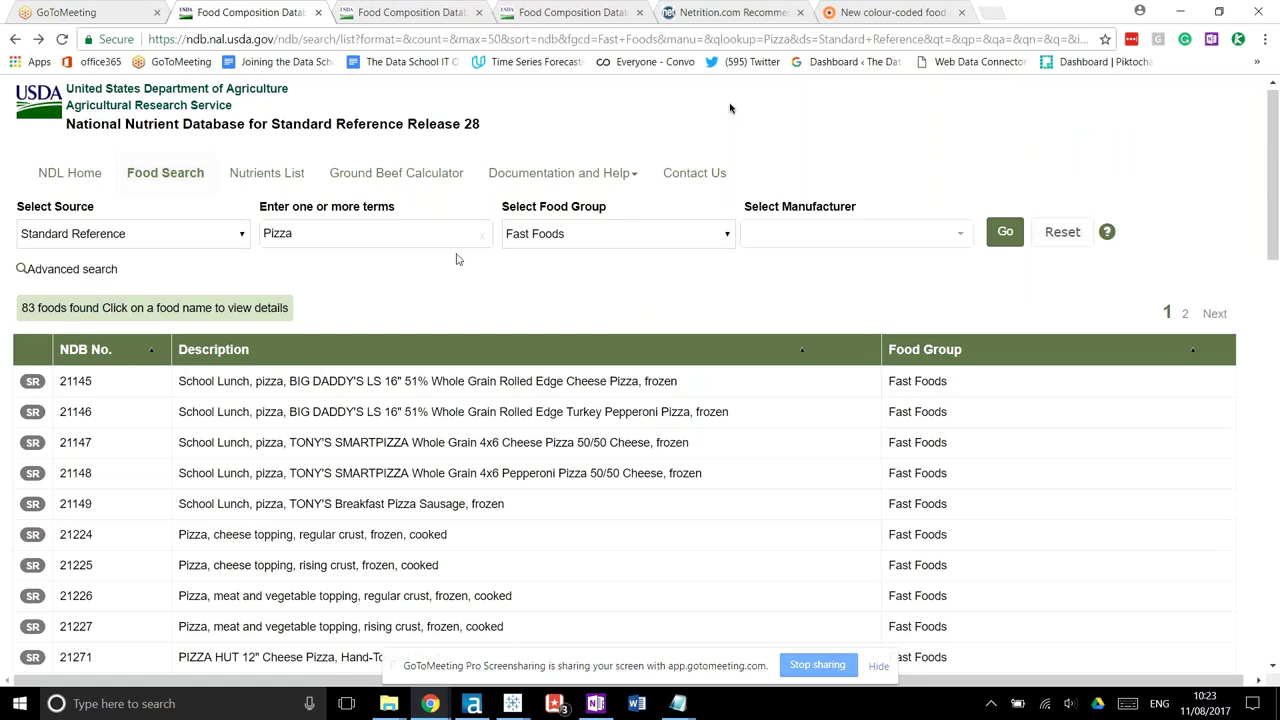
left_click(430, 12)
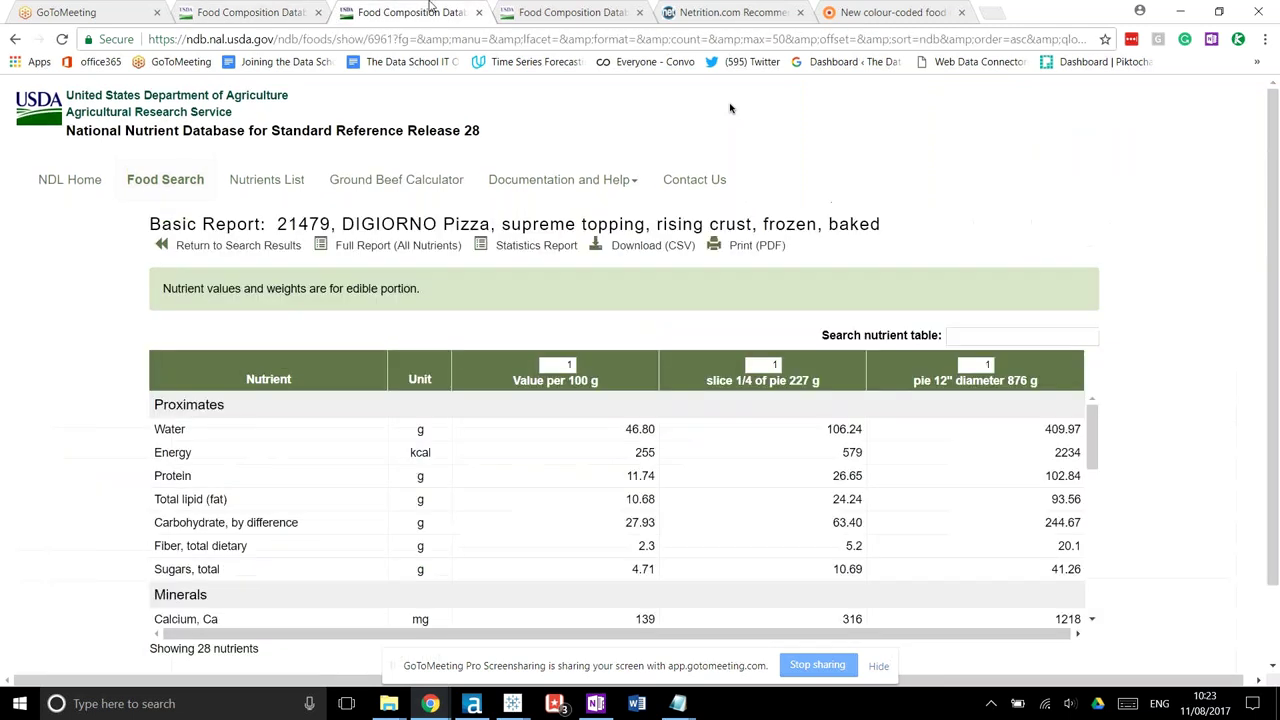
left_click(580, 12)
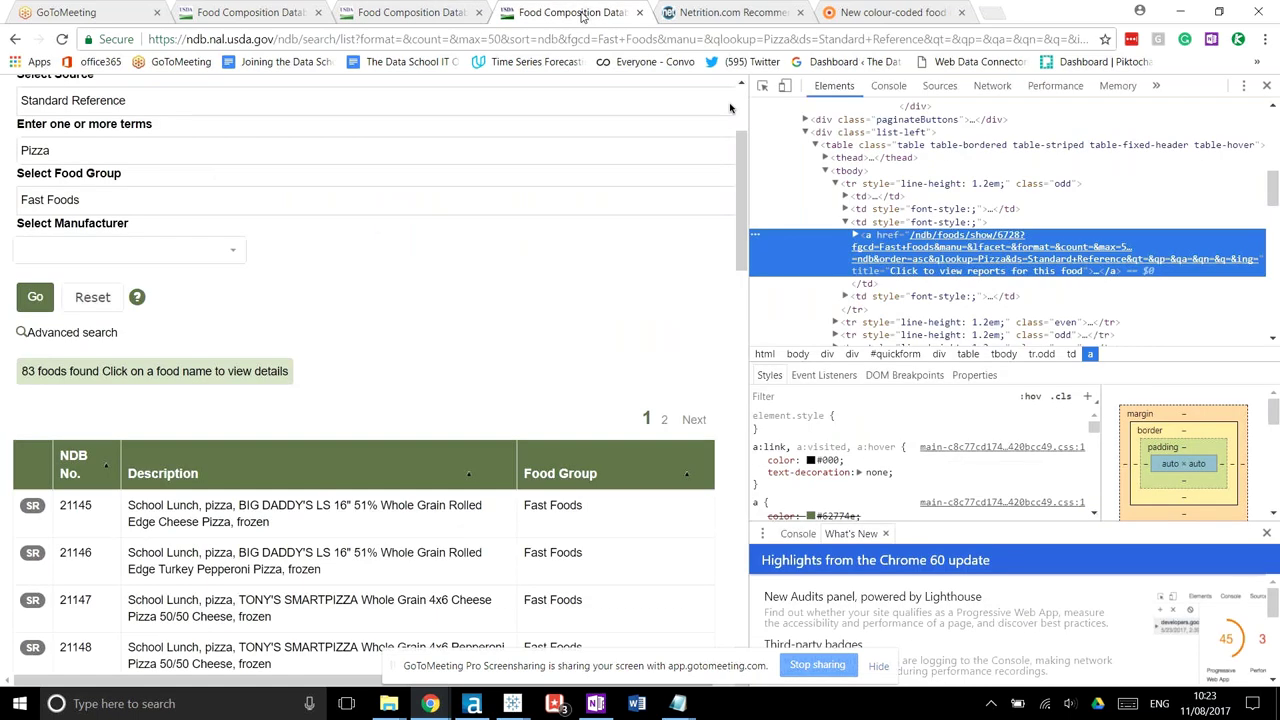
- View the Foods url call2 file in Notepad, highlight the first food's link code and minimize the file
left_click(686, 708)
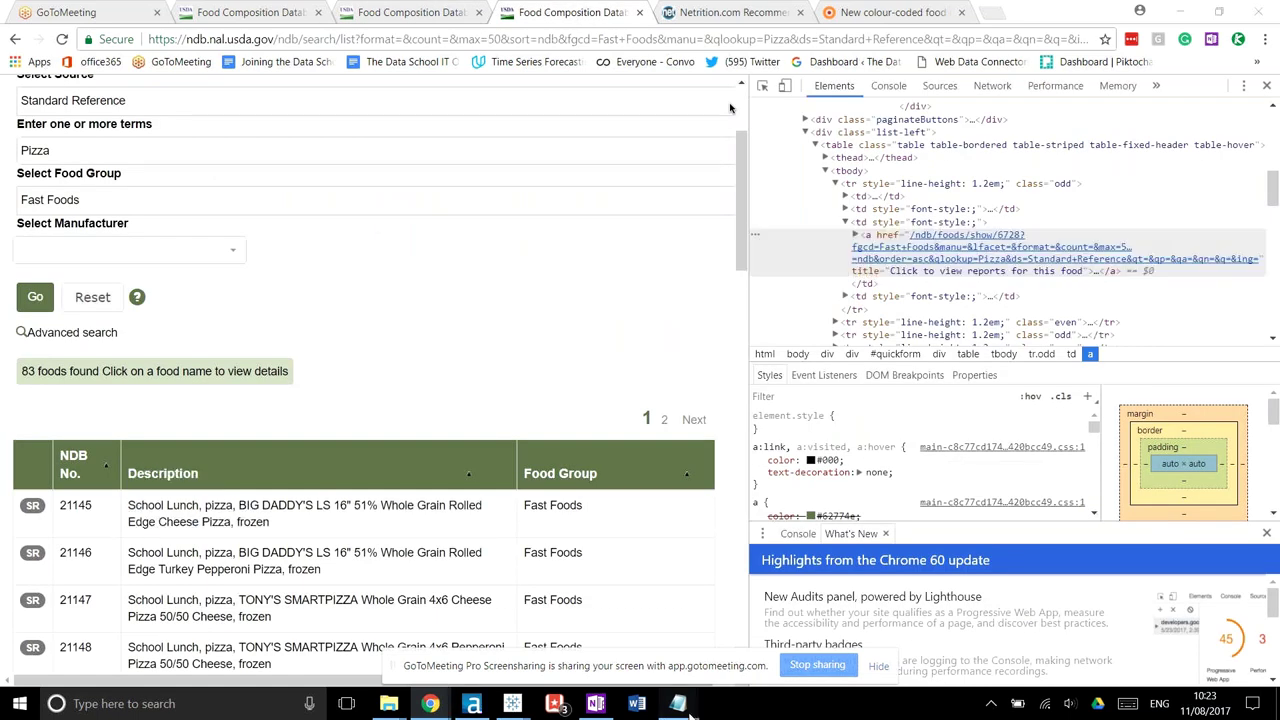
left_click(697, 651)
left_click_drag(304, 234, 656, 266)
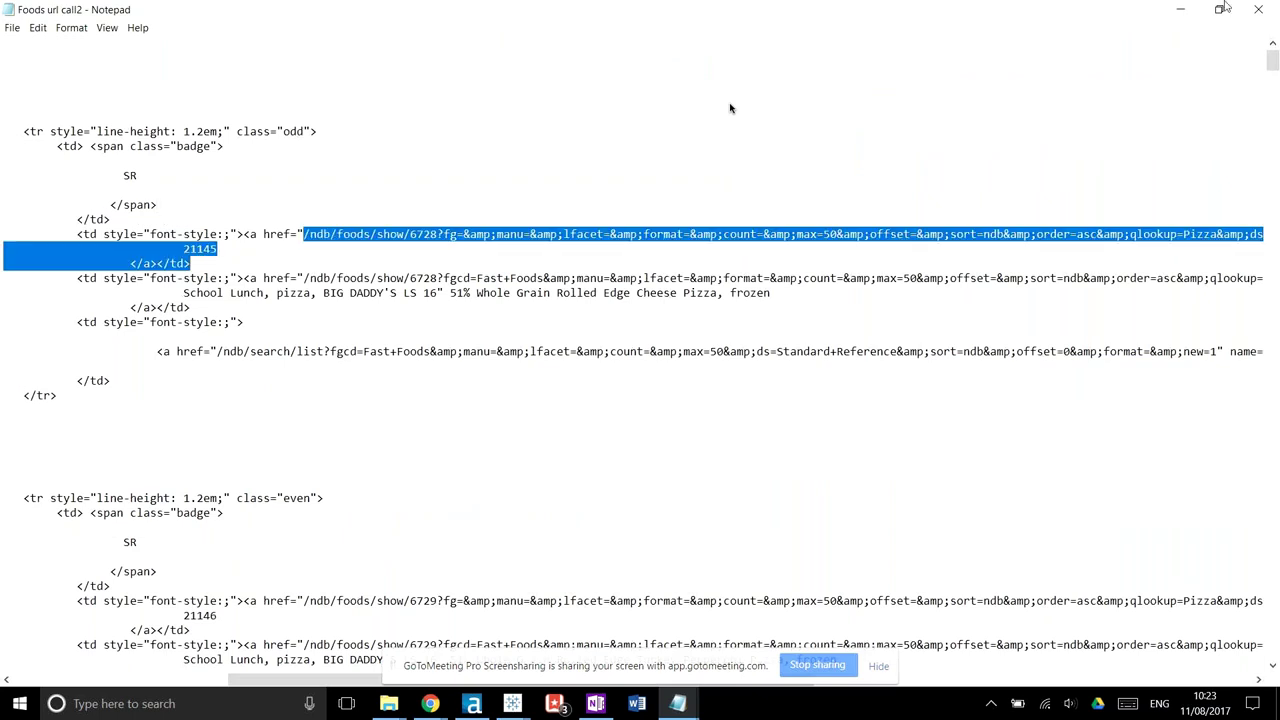
left_click(1181, 14)
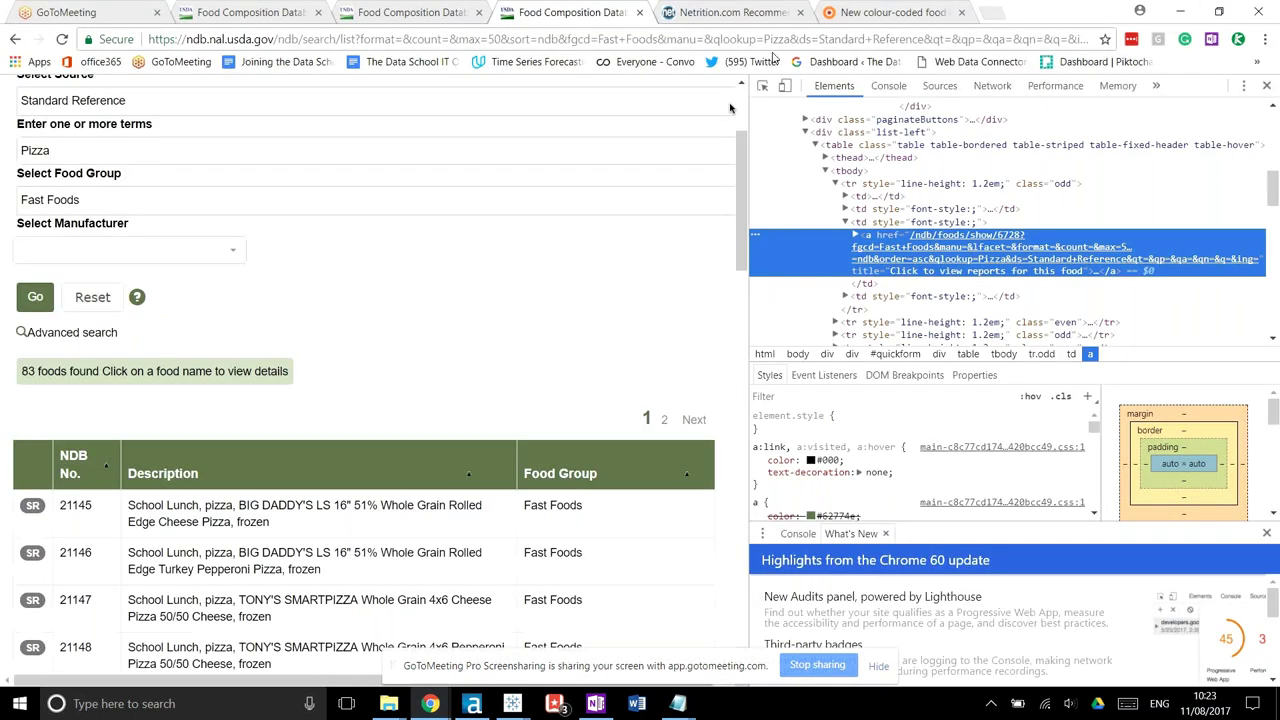
- Point out the CSV download of the DIGIORNO Pizza report in Chrome and view its address in the untitled Notepad file
left_click(425, 14)
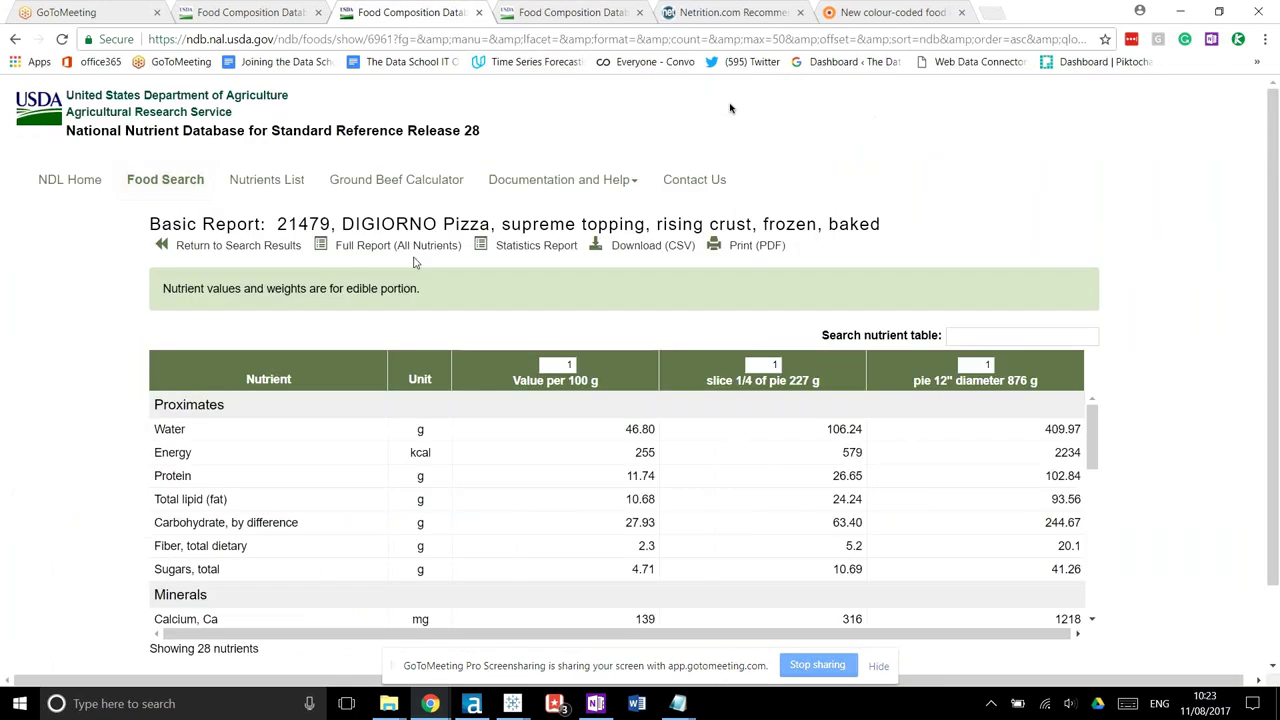
left_click(645, 247)
left_click(678, 703)
left_click(562, 629)
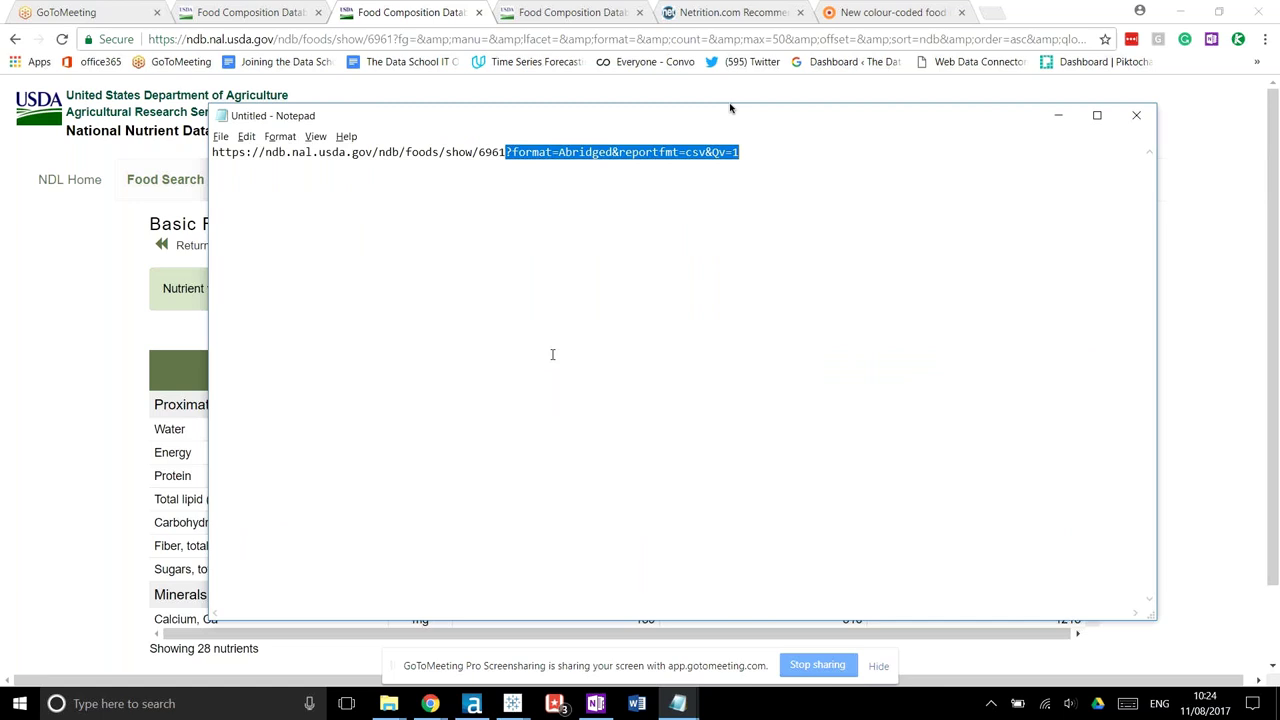
left_click(115, 311)
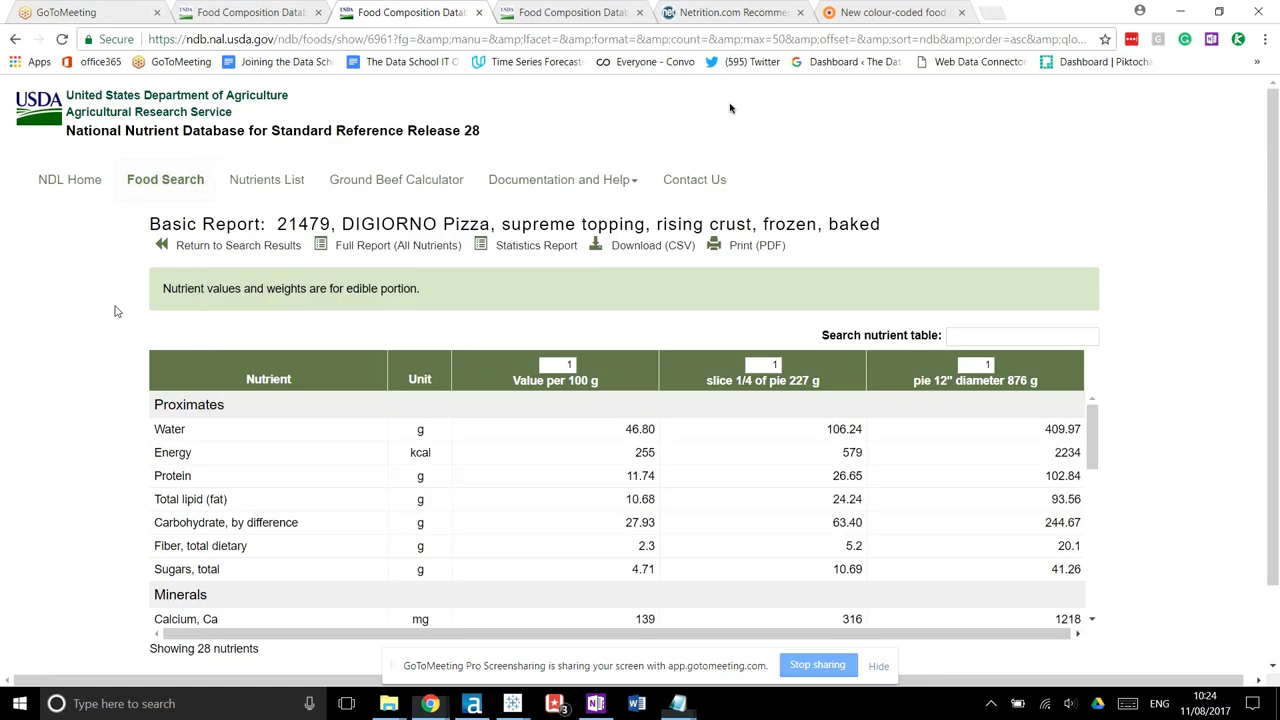
- Switch to Alteryx and view the Food Workflow's download URL formula and the download wait a sec macro
left_click(474, 704)
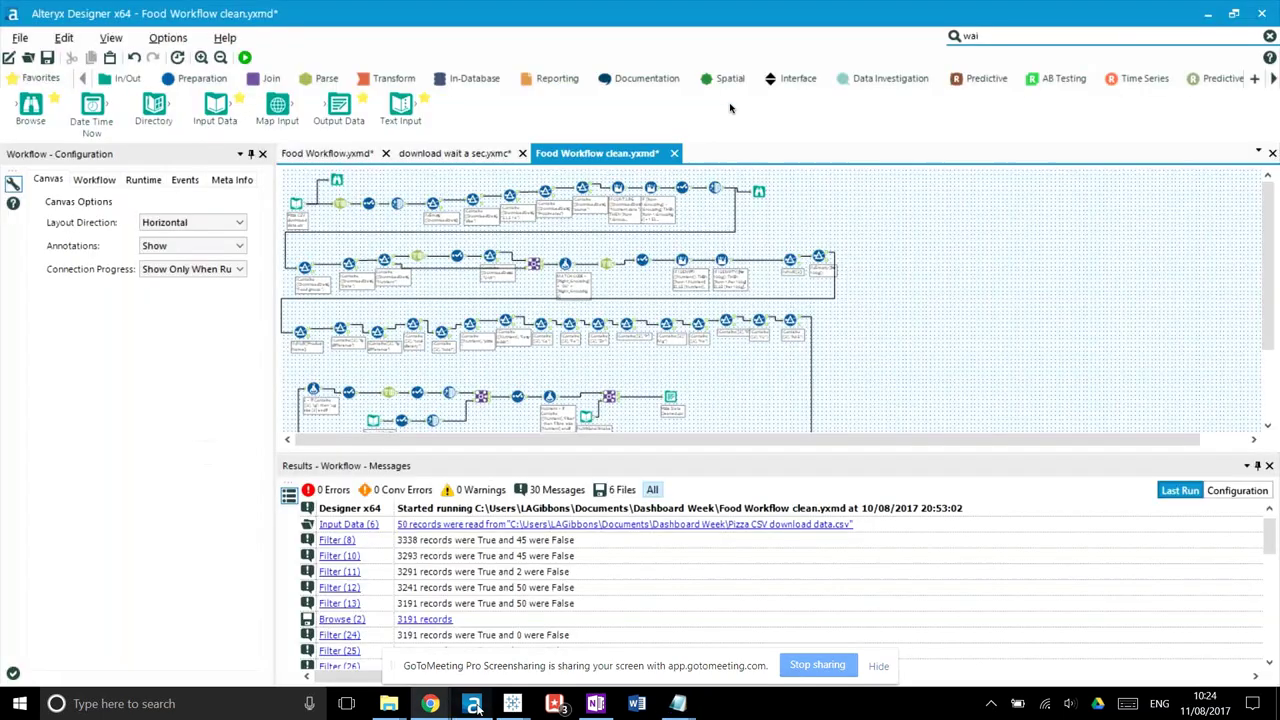
left_click(355, 155)
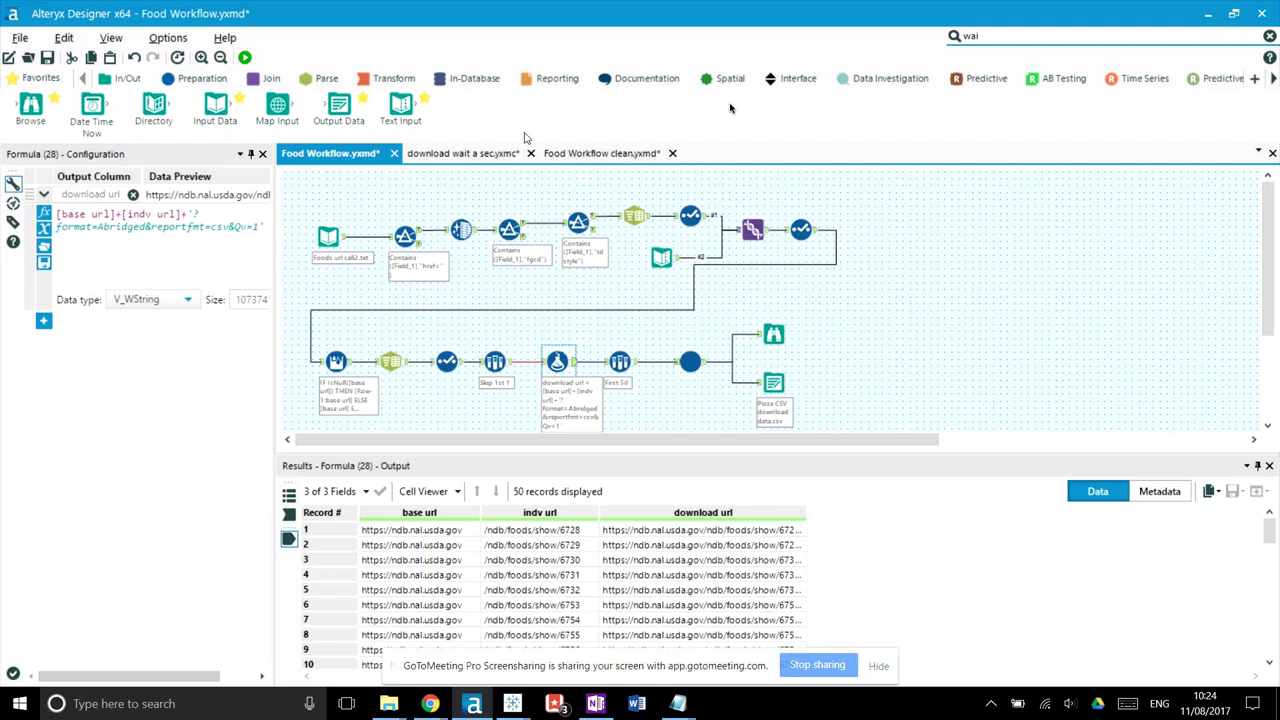
left_click(461, 155)
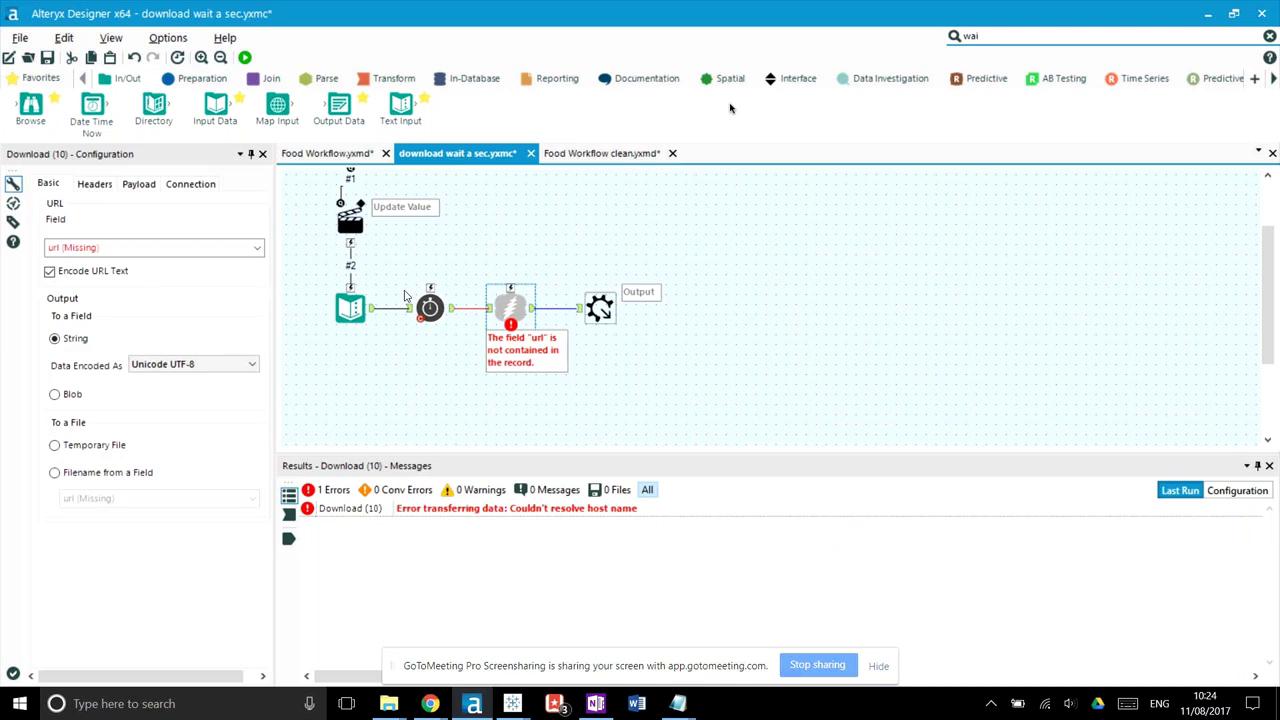
- Examine the Food Workflow clean workflow and its input of daily nutritional intake values
left_click(582, 160)
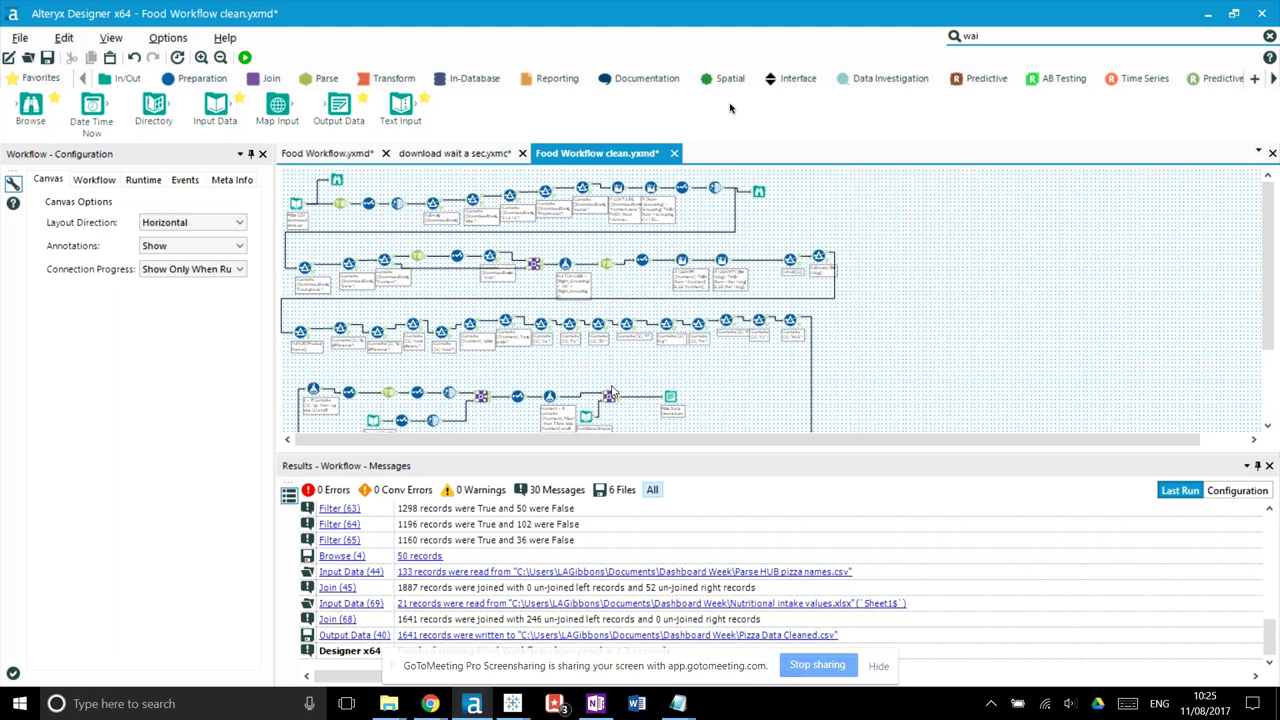
scroll(726, 389, "down", 1)
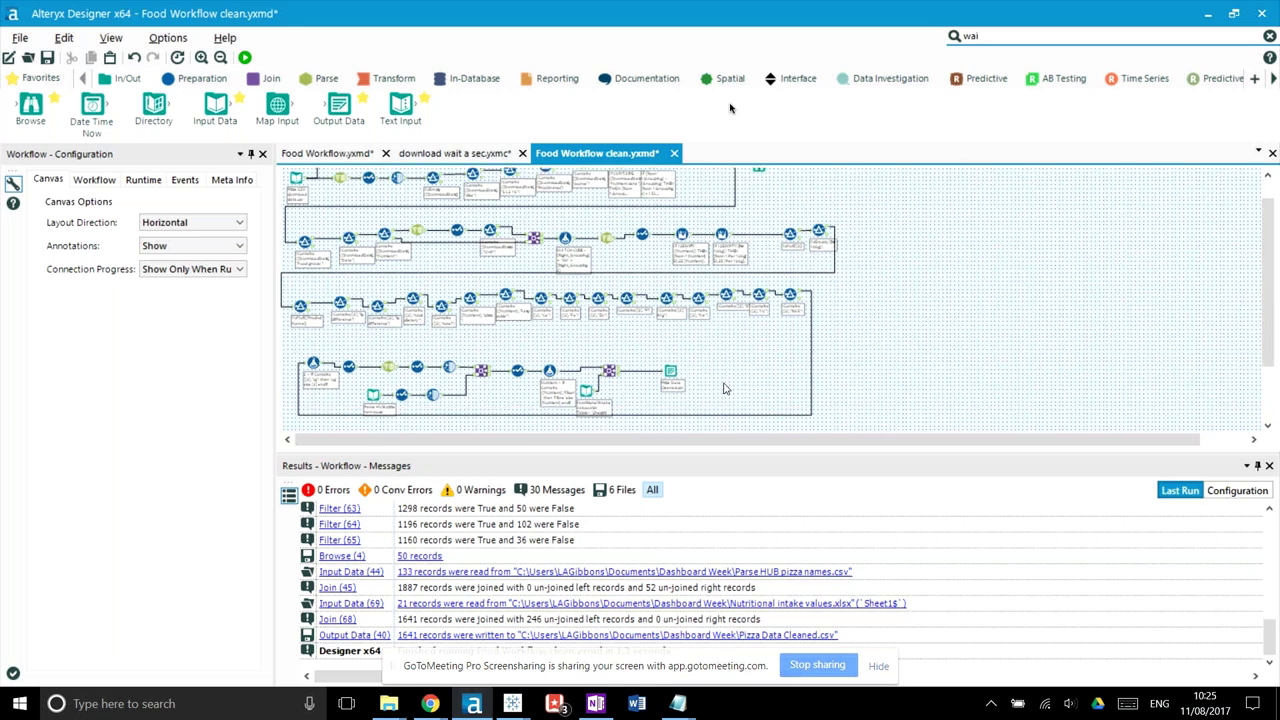
left_click(369, 392)
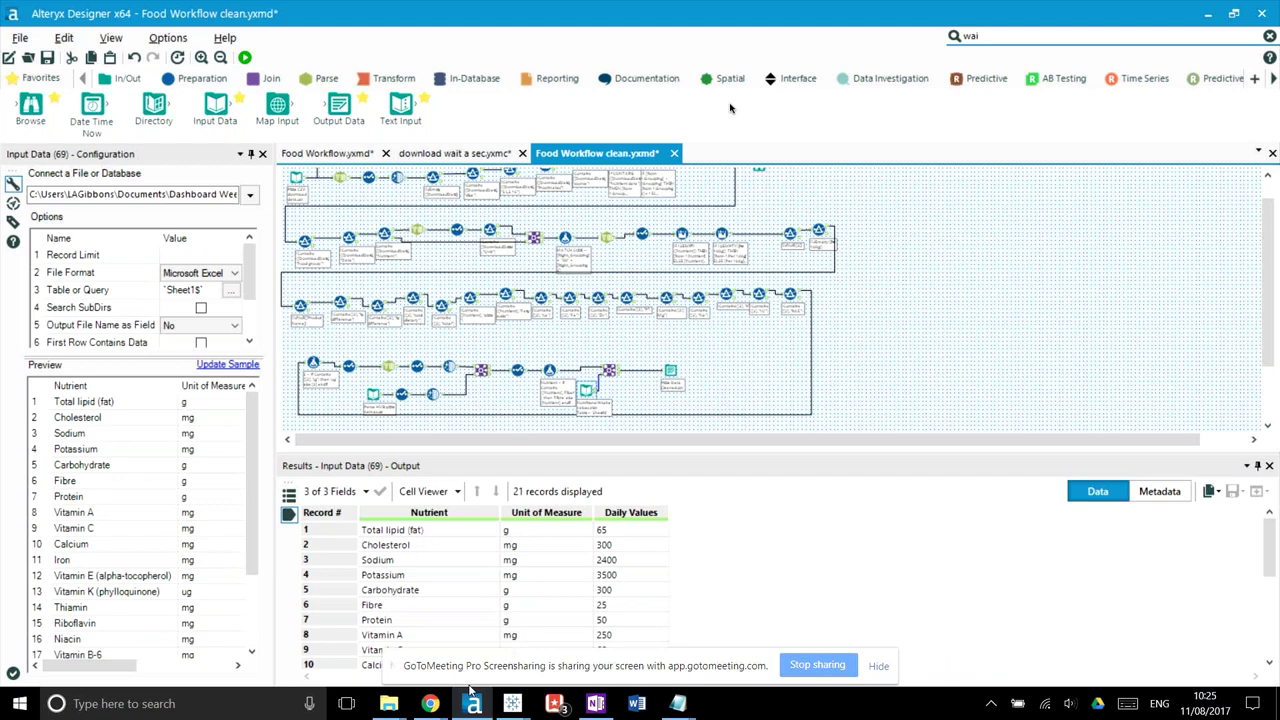
- Switch to the Dashboard Week day 4 workbook in Tableau, present the dashboard full screen and select the DOMINO'S 14" Cheese Pizza, Crunchy Thin Crust
mouse_move(512, 703)
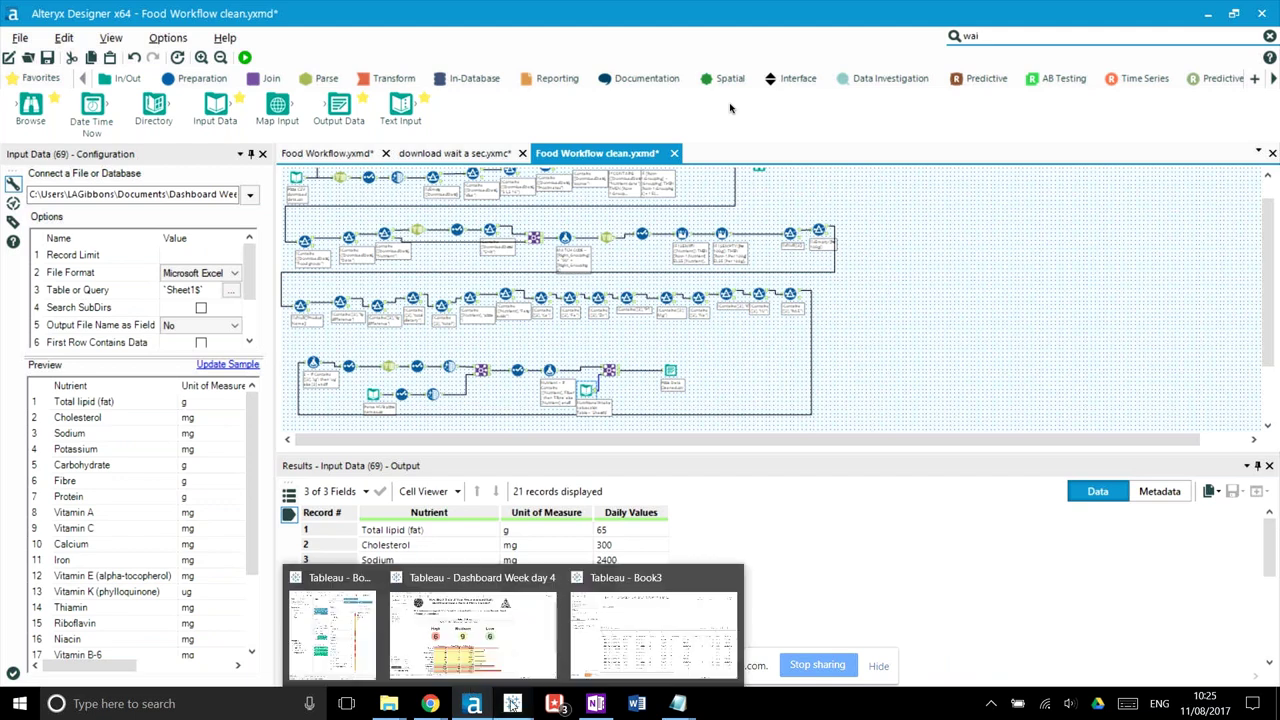
left_click(519, 651)
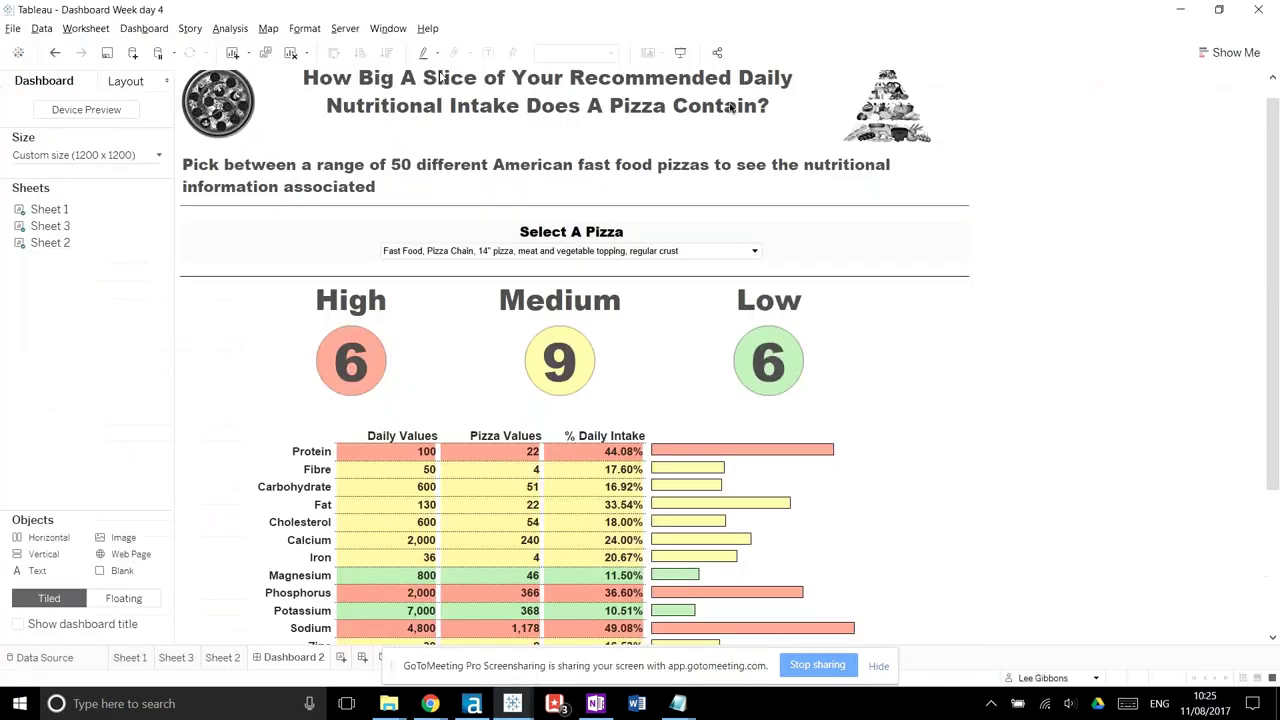
left_click(679, 55)
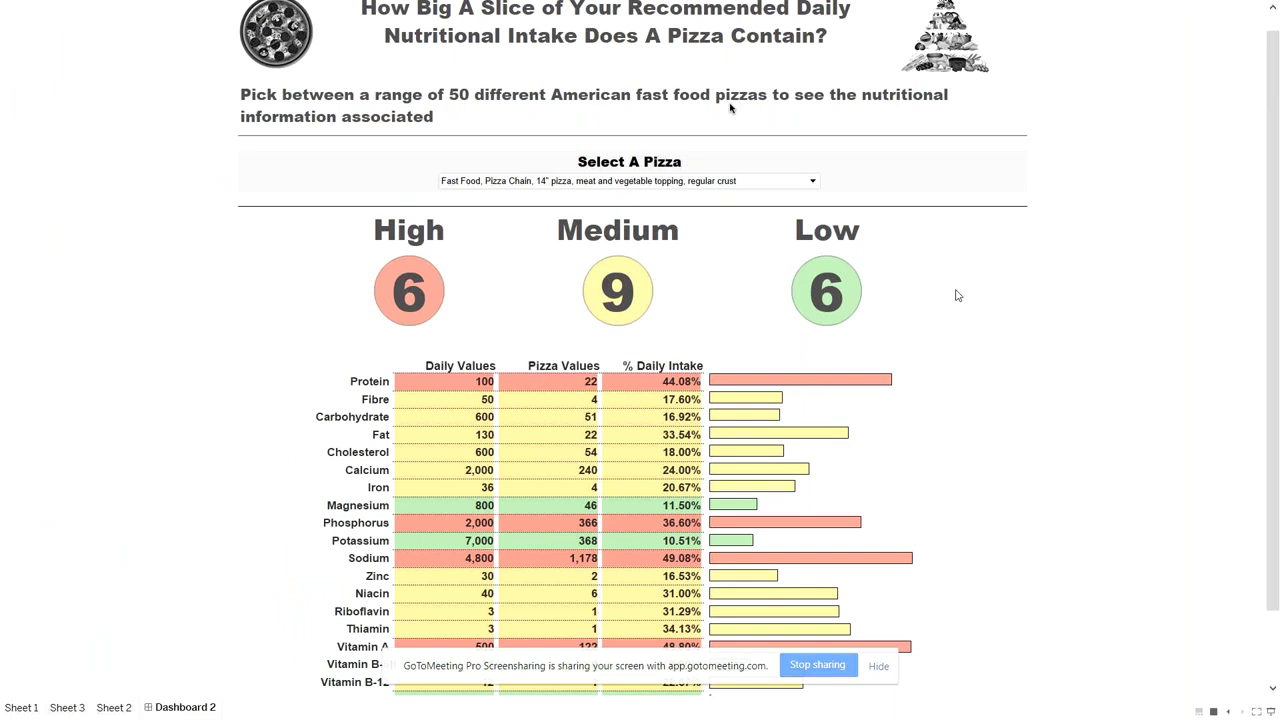
left_click(794, 186)
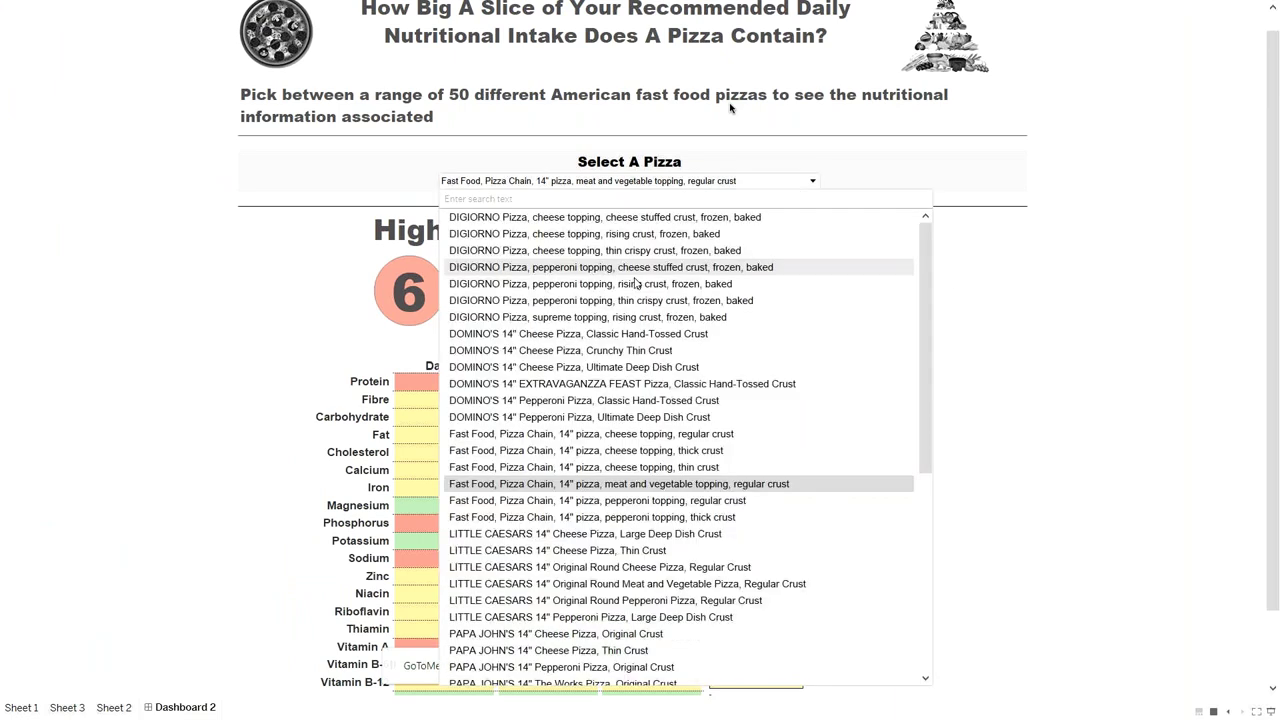
left_click(582, 352)
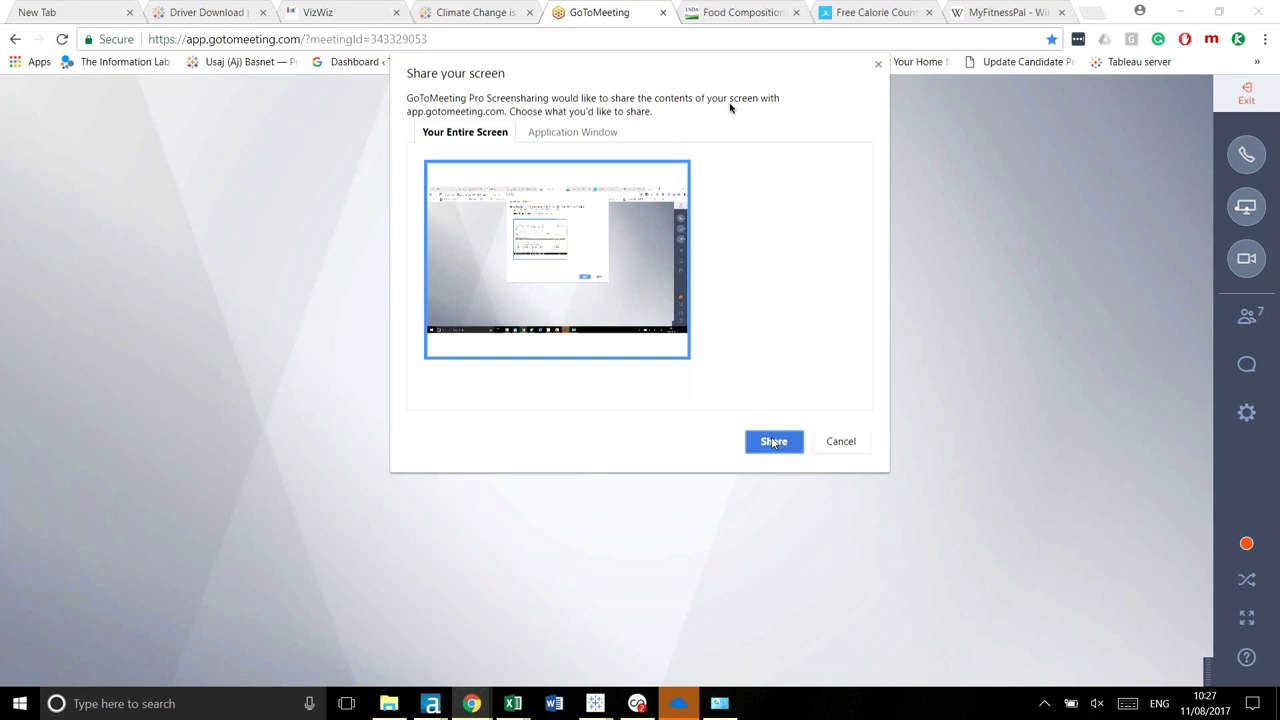
- Share the entire screen in GoToMeeting and bring up the USDA Food Composition Databases search list
left_click(773, 443)
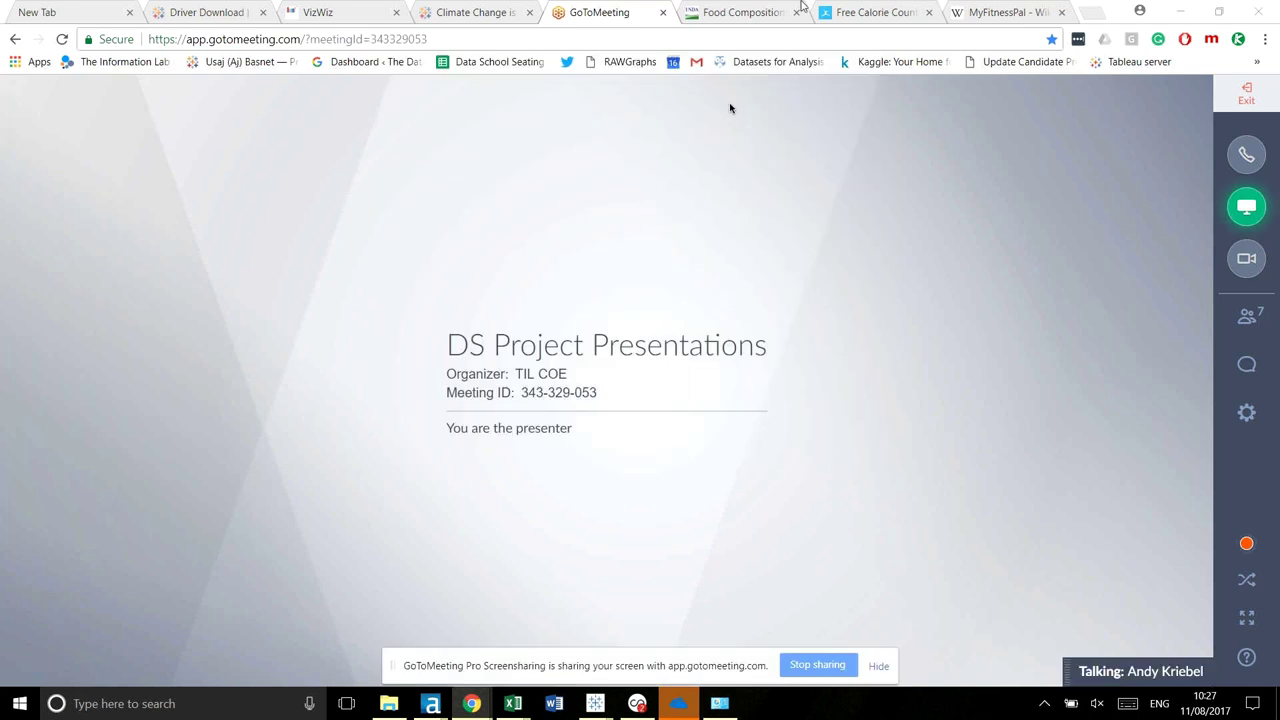
left_click(768, 12)
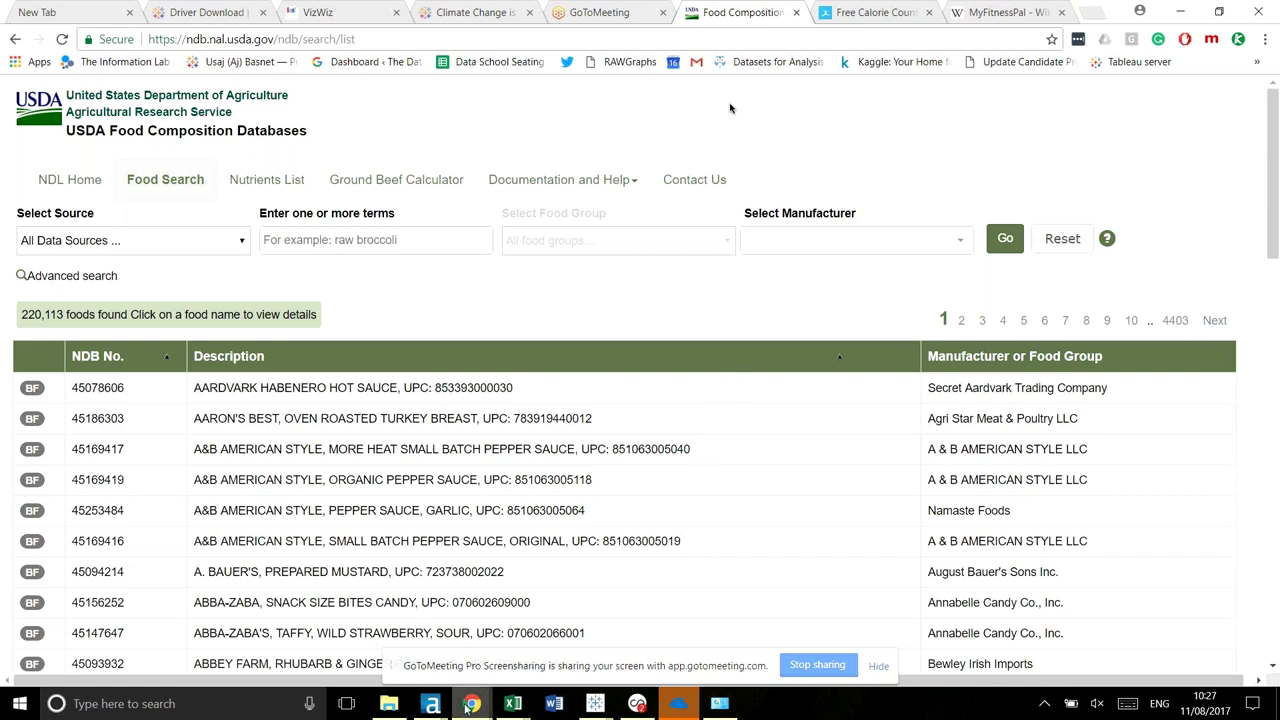
- Switch to the Food workflow in Alteryx and view its WaitASecond settings and the download and output tools
mouse_move(450, 705)
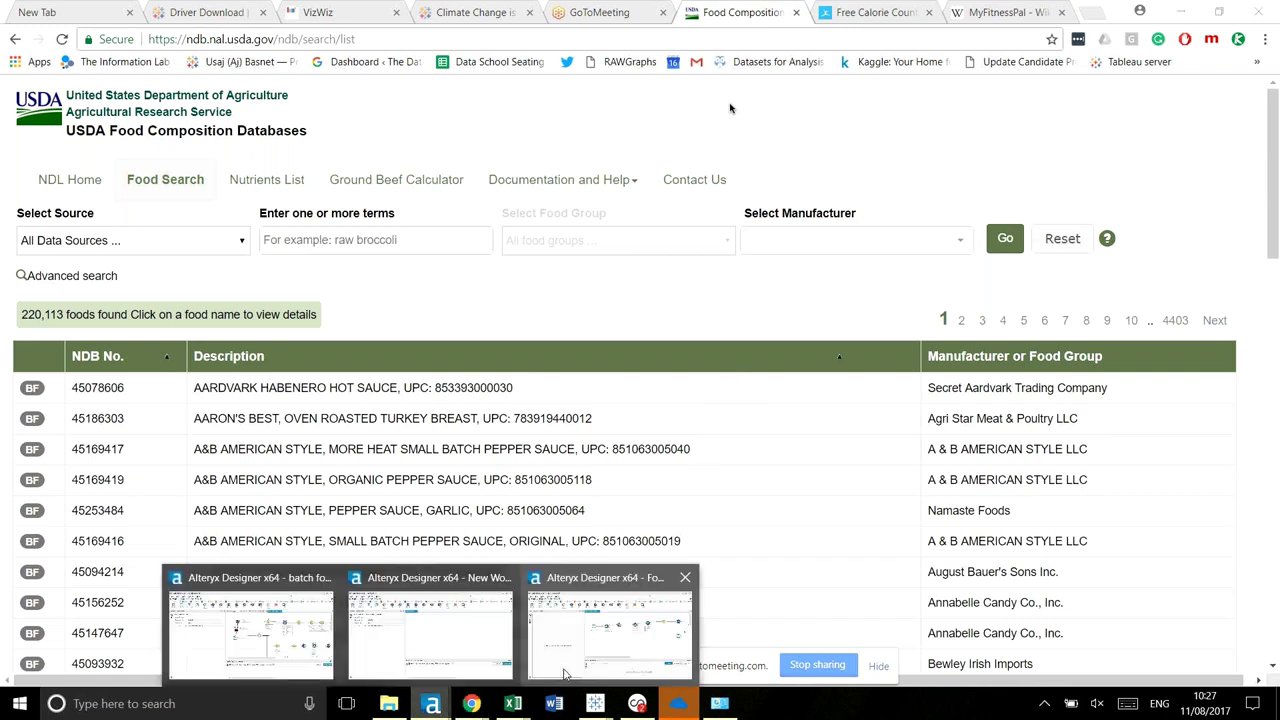
left_click(565, 672)
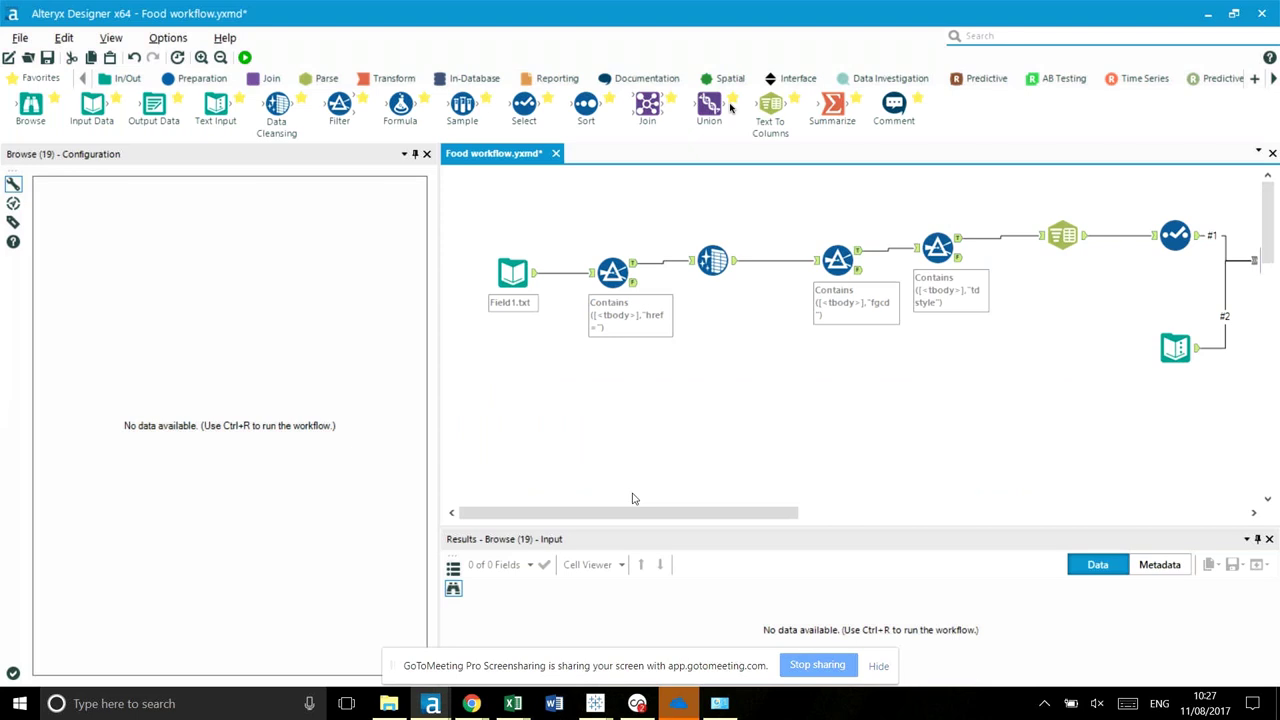
left_click_drag(602, 513, 928, 504)
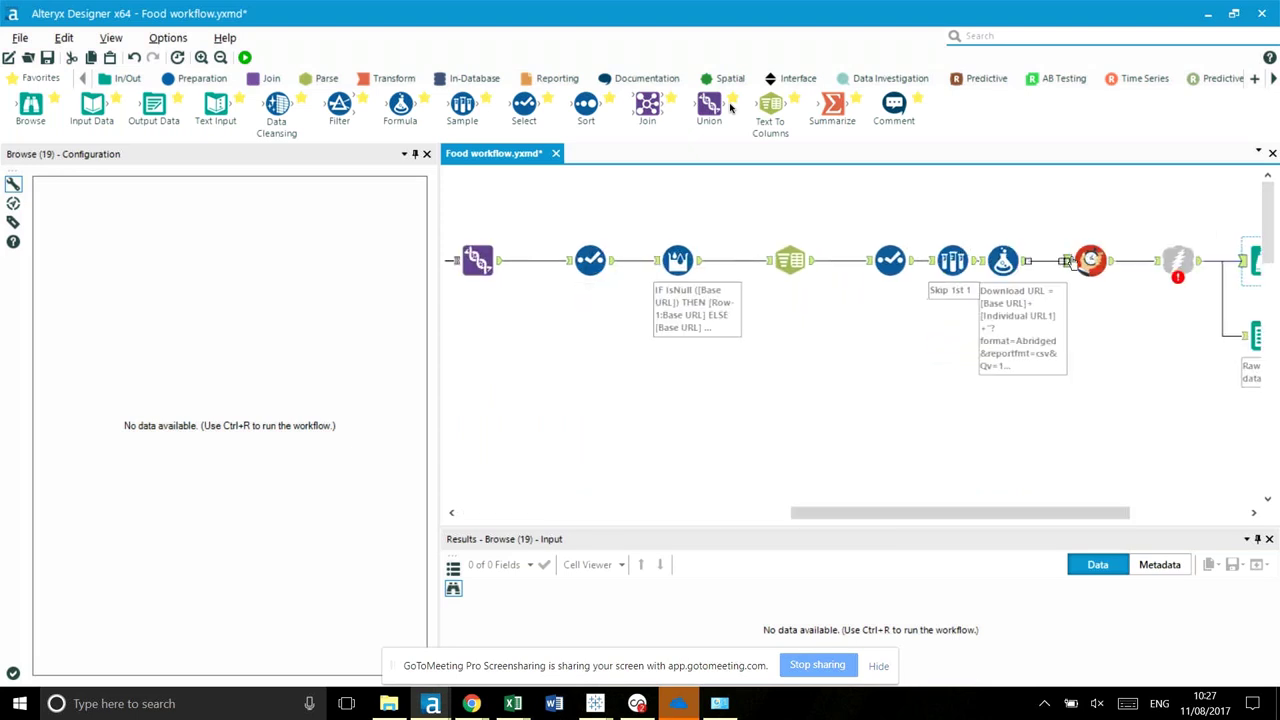
left_click(1110, 260)
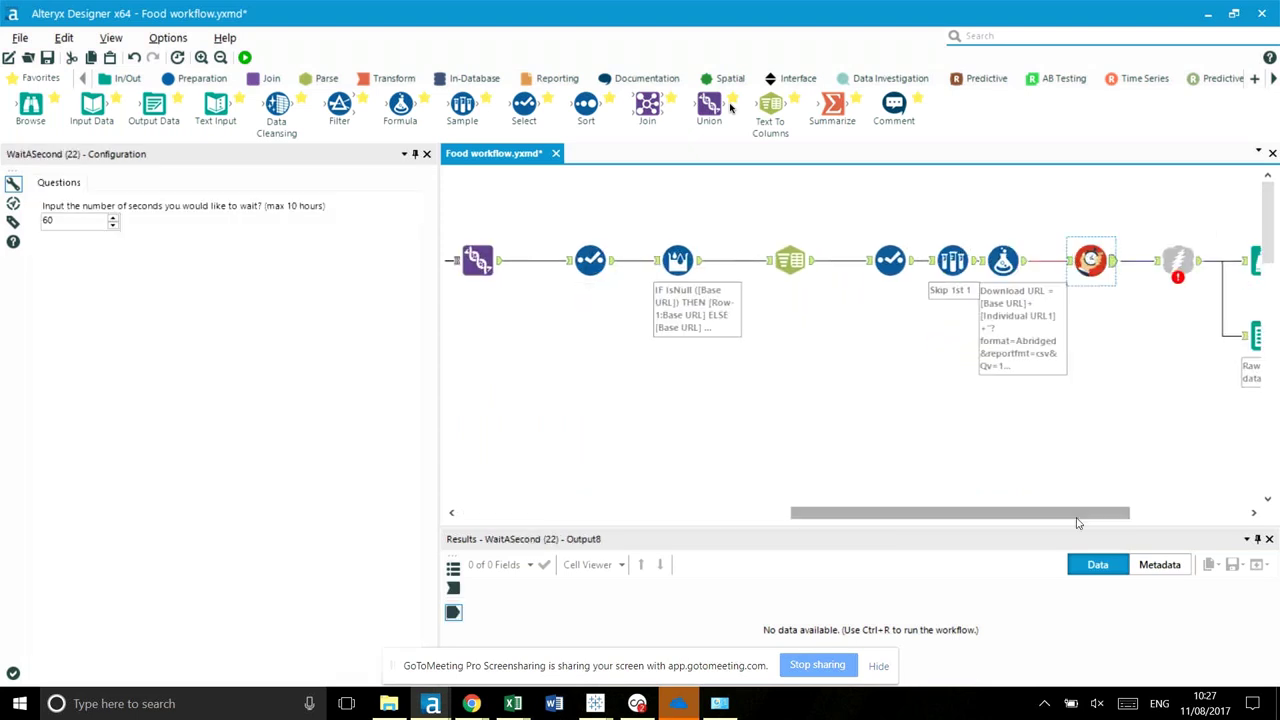
left_click_drag(1077, 513, 1163, 513)
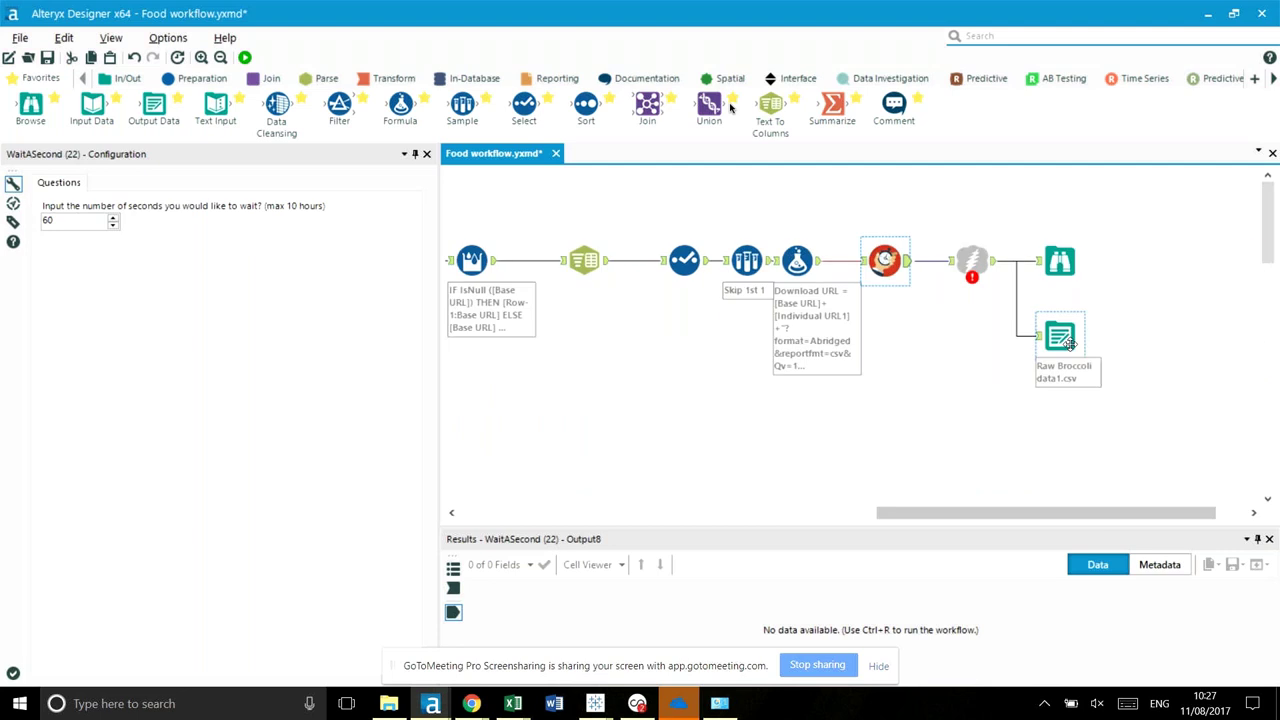
- Run the Food workflow and point out the WaitASecond and Browse tools while it processes
left_click(1060, 260)
key("ctrl+r")
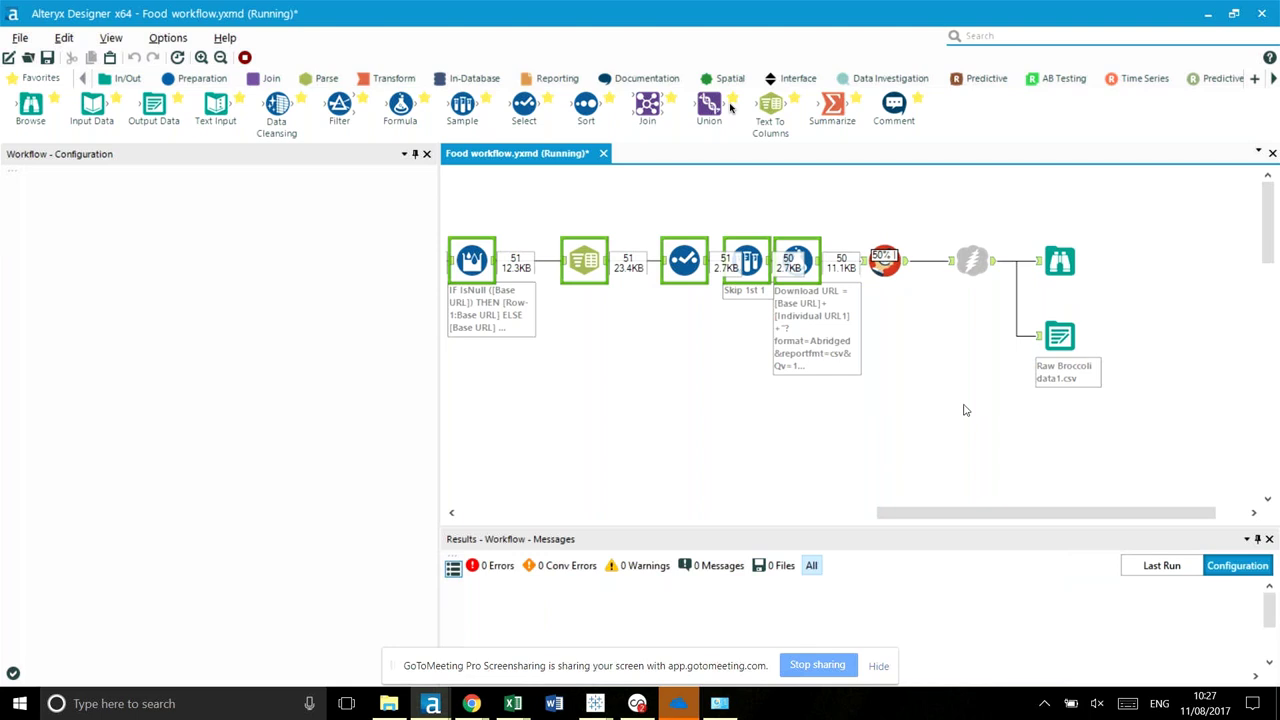
left_click(1070, 256)
left_click(884, 264)
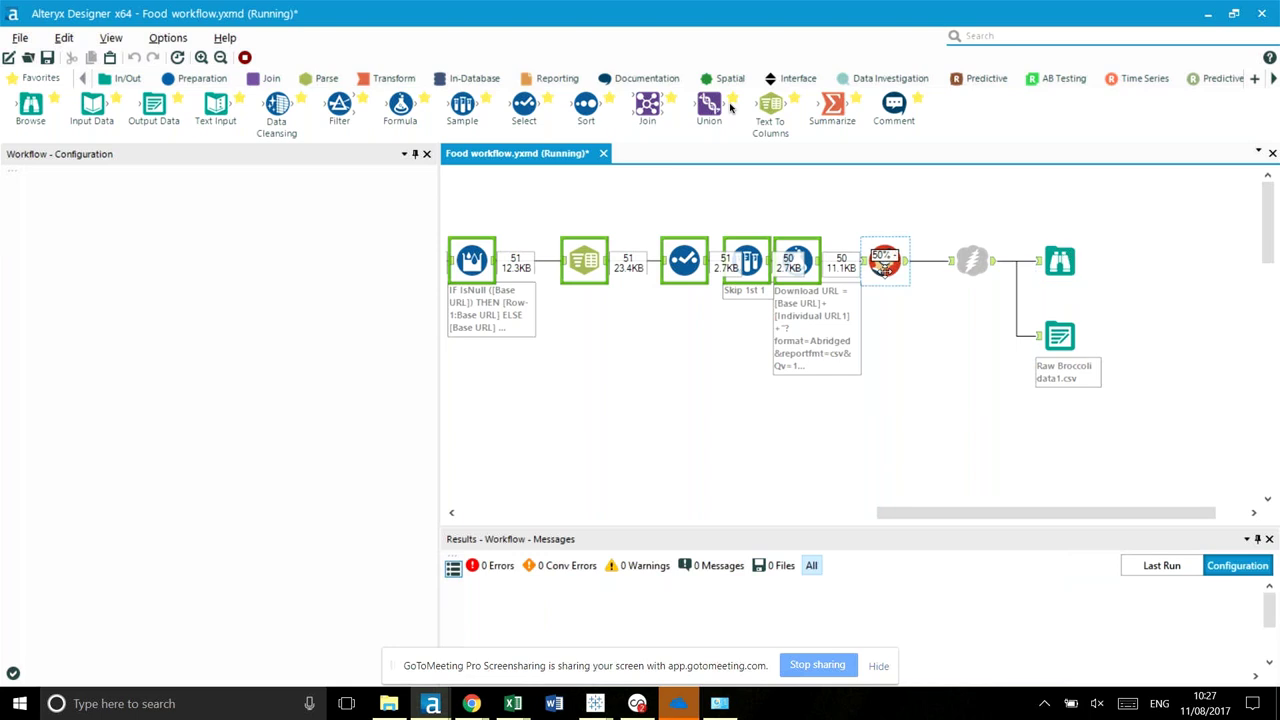
left_click(1073, 262)
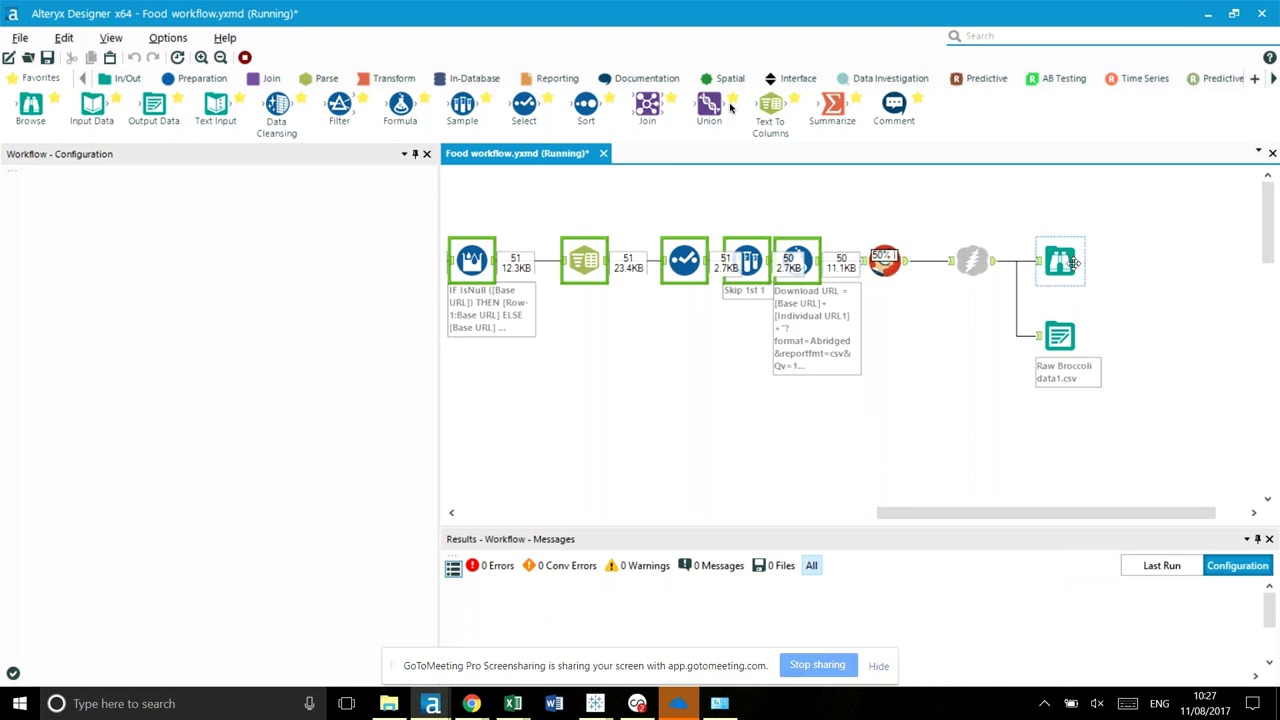
left_click(900, 366)
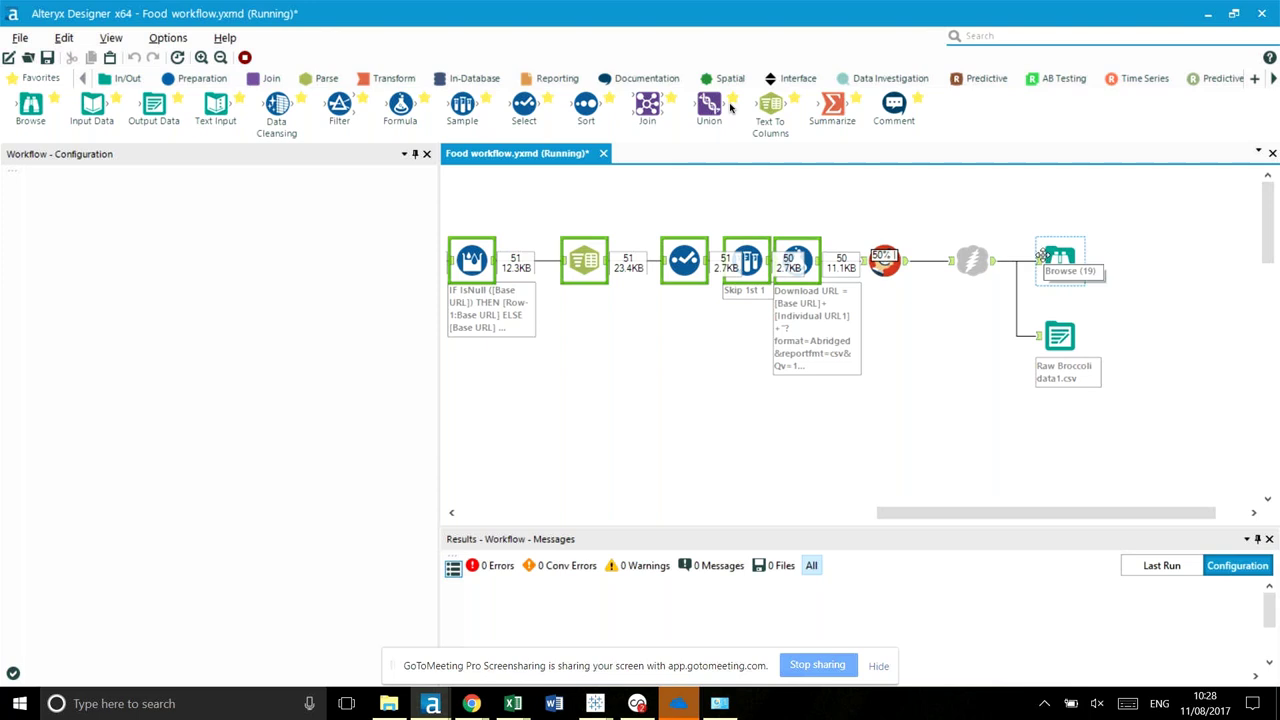
left_click_drag(1043, 254, 1044, 258)
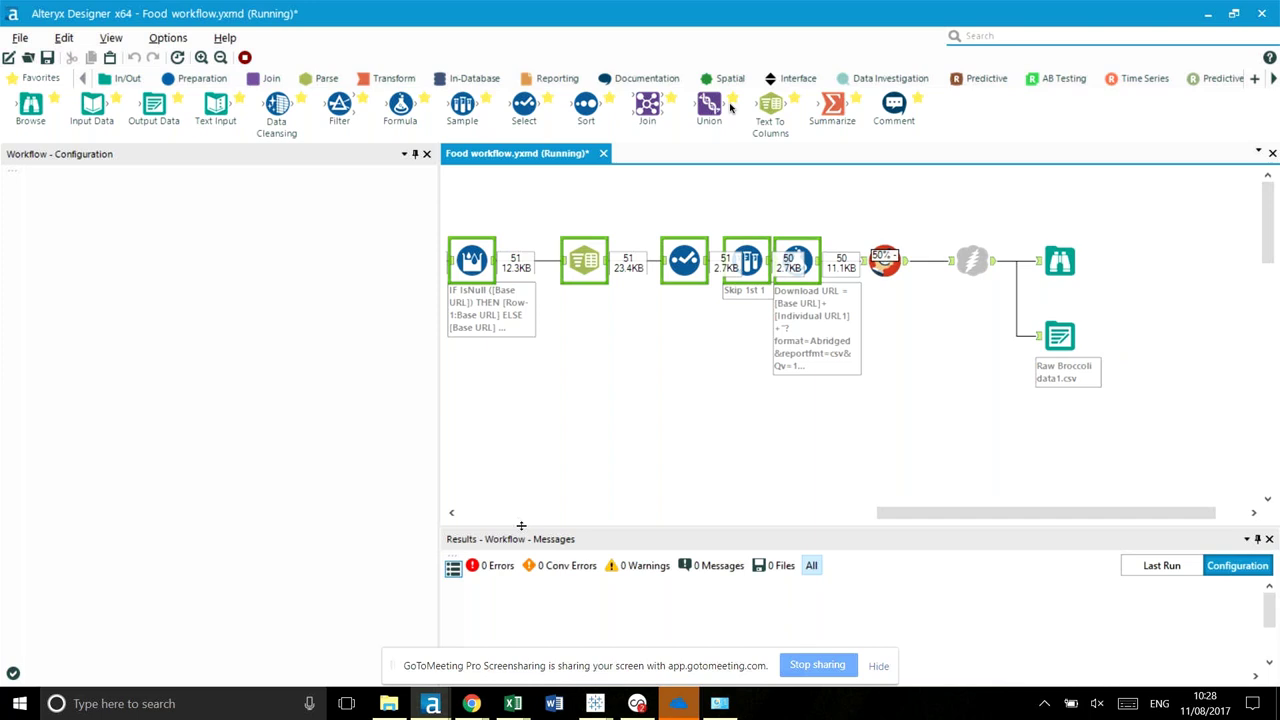
left_click(18, 38)
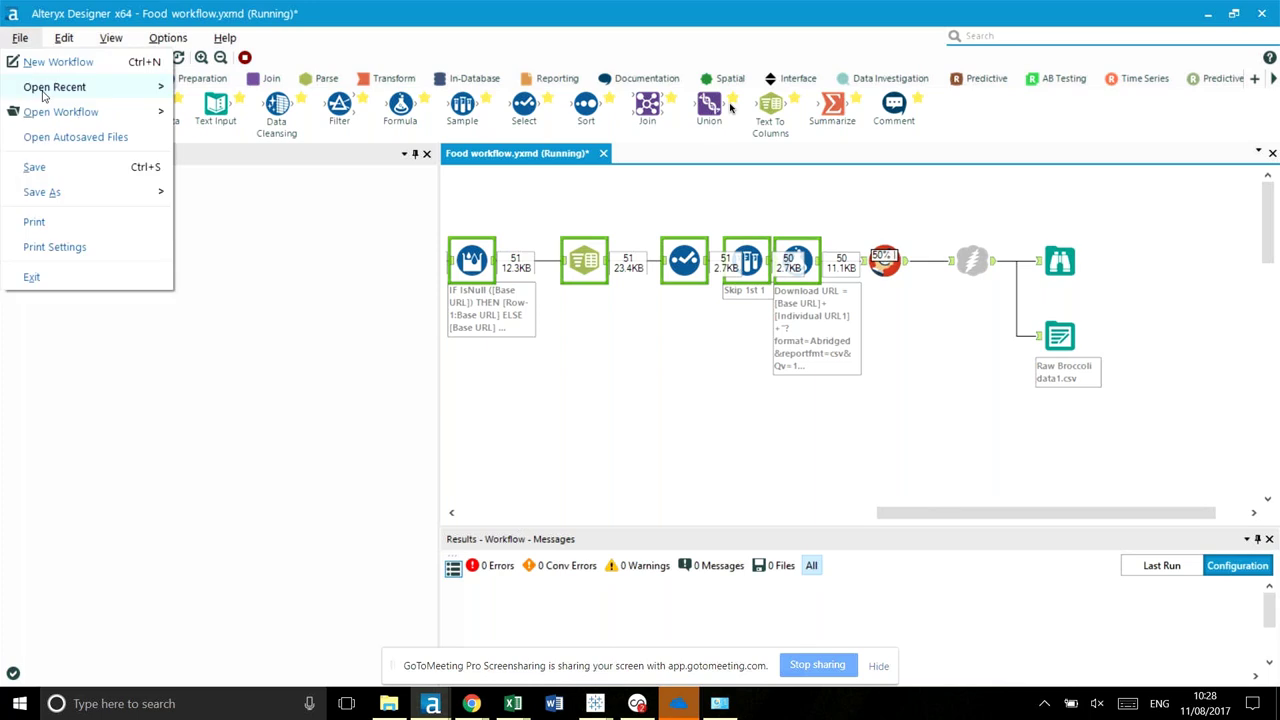
mouse_move(45, 88)
left_click(268, 82)
- Switch to Excel and view the New Broccoli Clean 2.0 workbook
mouse_move(512, 703)
left_click(586, 620)
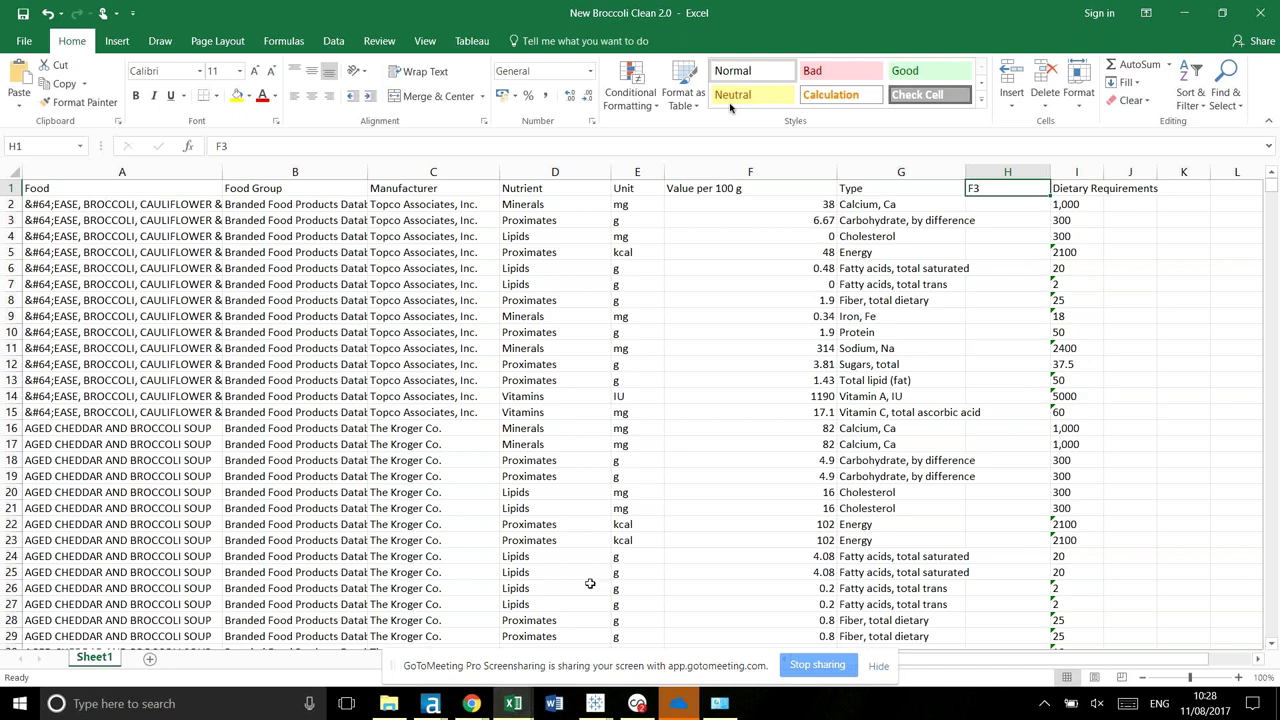
- Switch to Chrome and view the MyFitnessPal home page and the Wikipedia article about MyFitnessPal
left_click(470, 705)
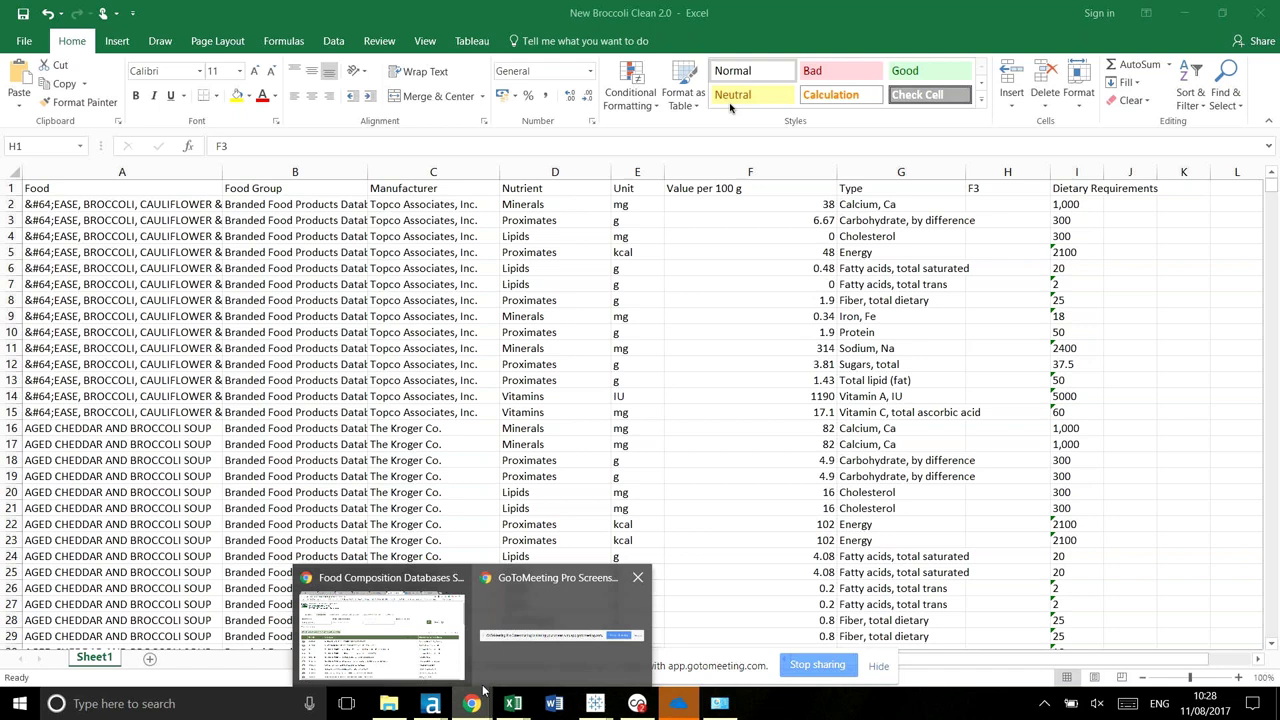
mouse_move(483, 690)
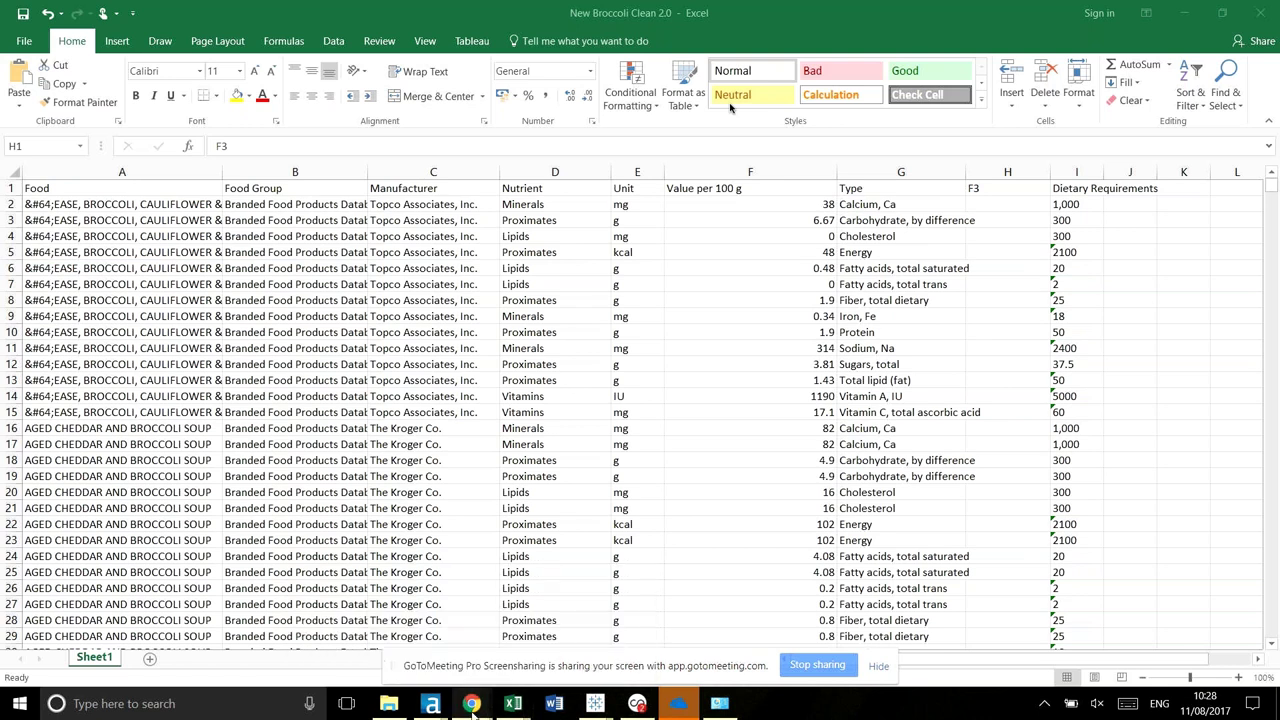
mouse_move(466, 710)
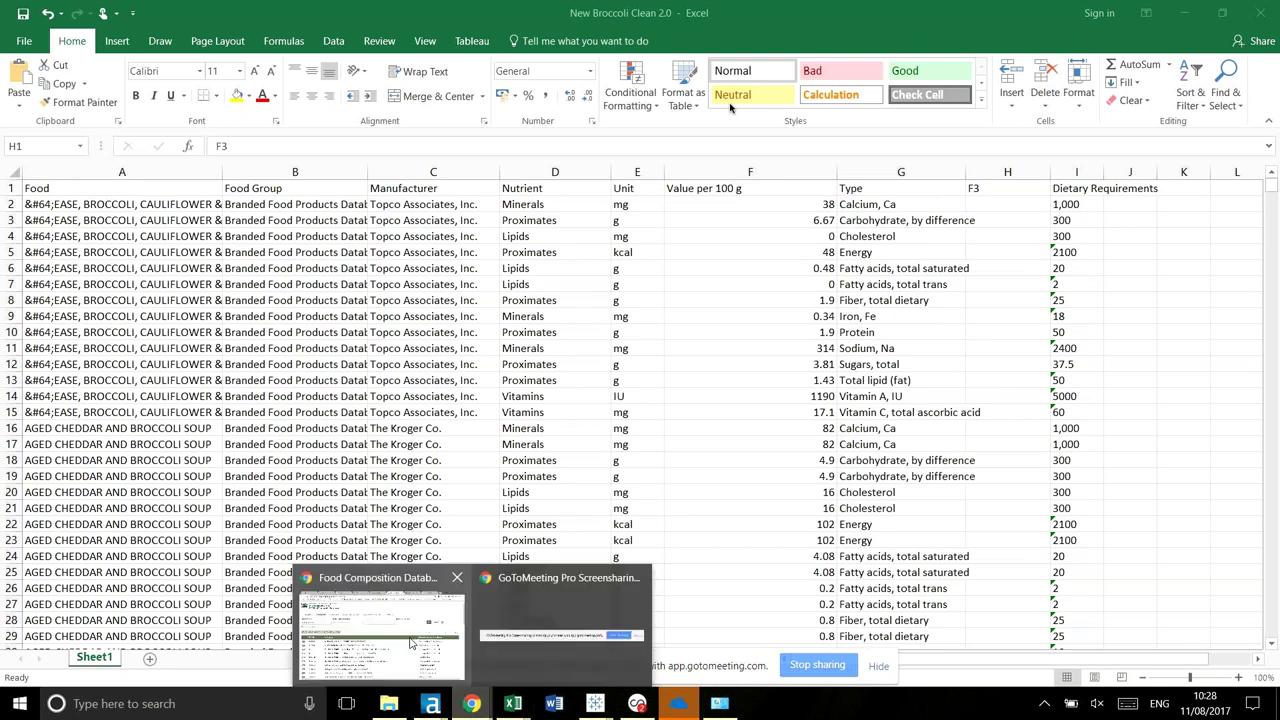
left_click(410, 643)
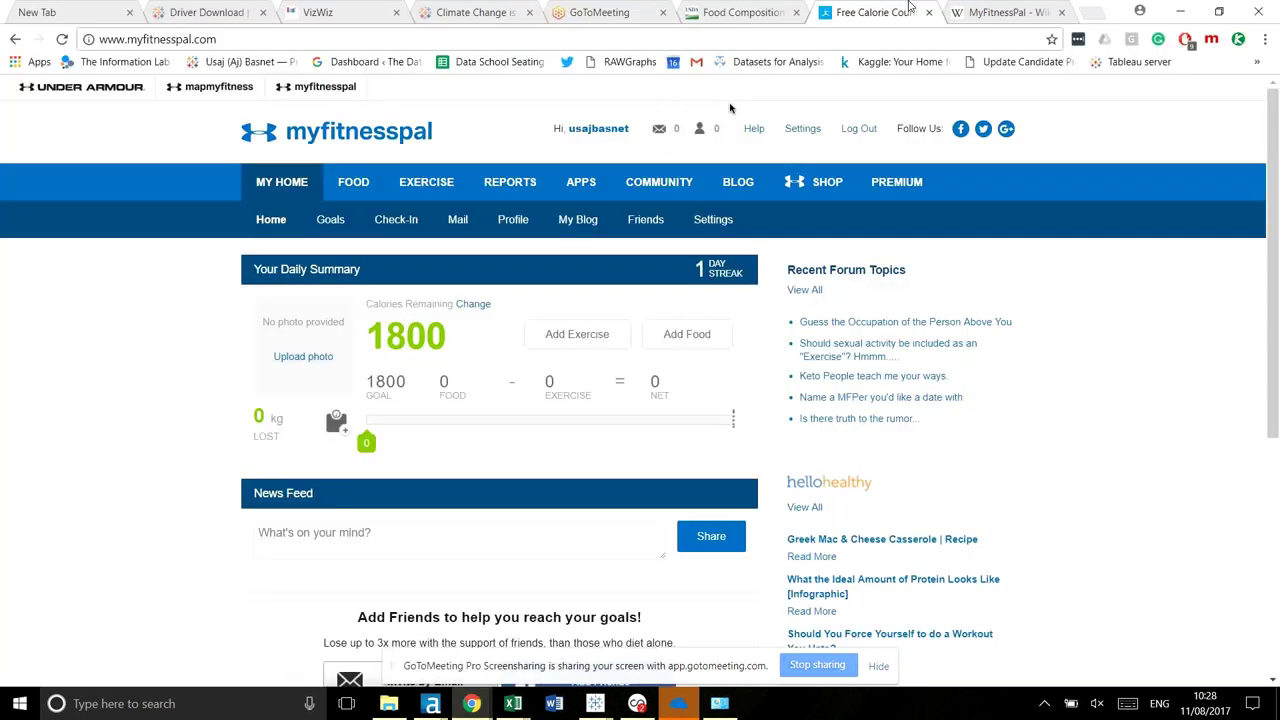
scroll(797, 250, "down", 2)
scroll(797, 250, "up", 2)
left_click(1000, 13)
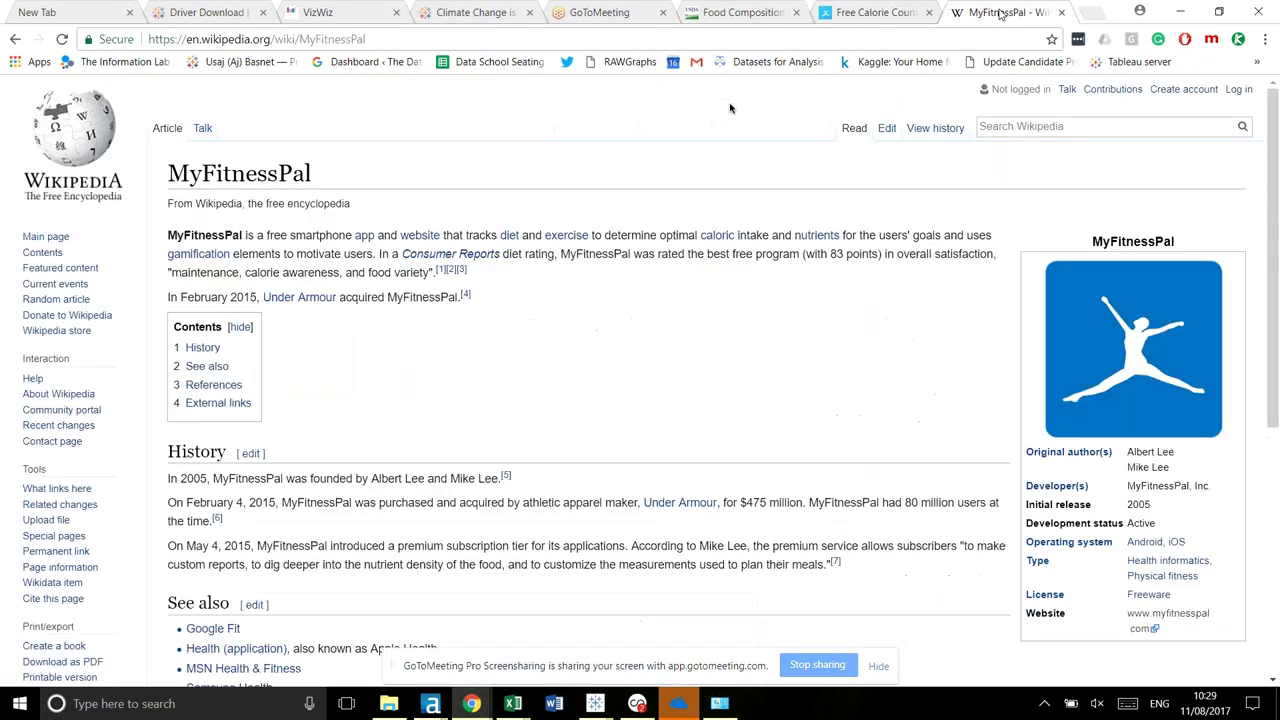
scroll(663, 399, "down", 1)
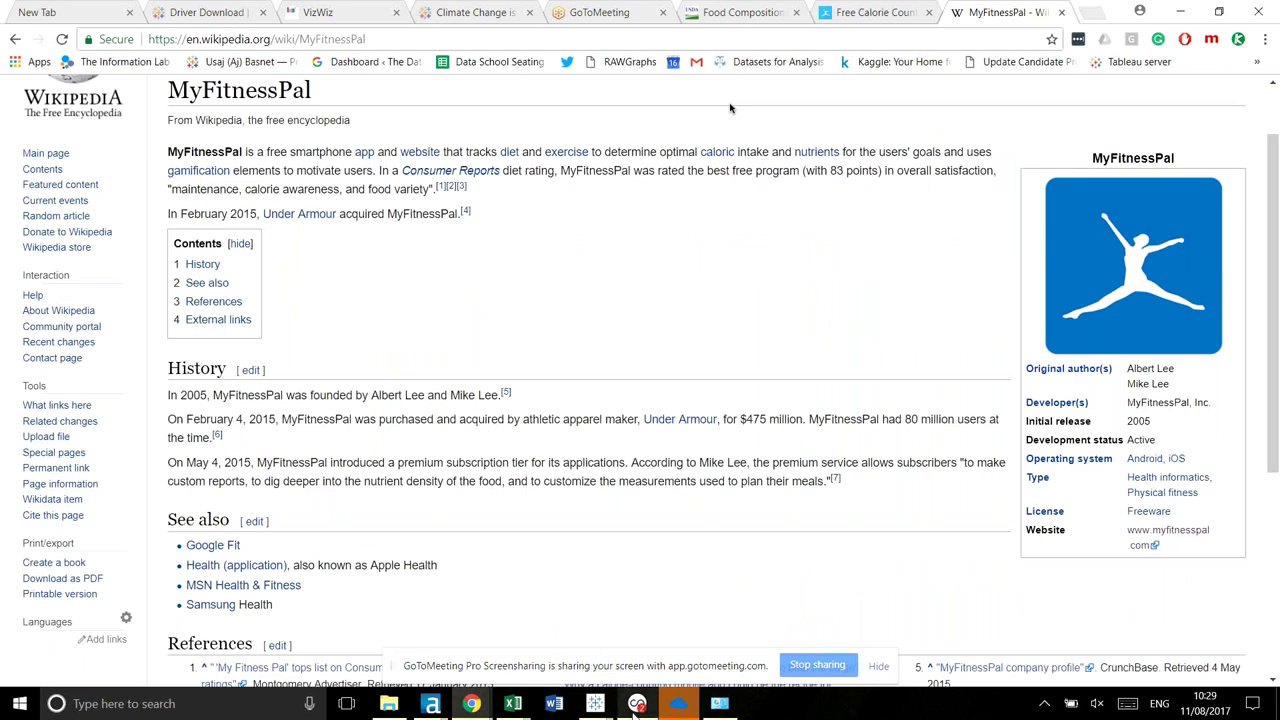
- Switch to the Food dashboard workbook in Tableau and examine the original and calculated fields of the New Broccoli Clean 2.0 data source
mouse_move(431, 703)
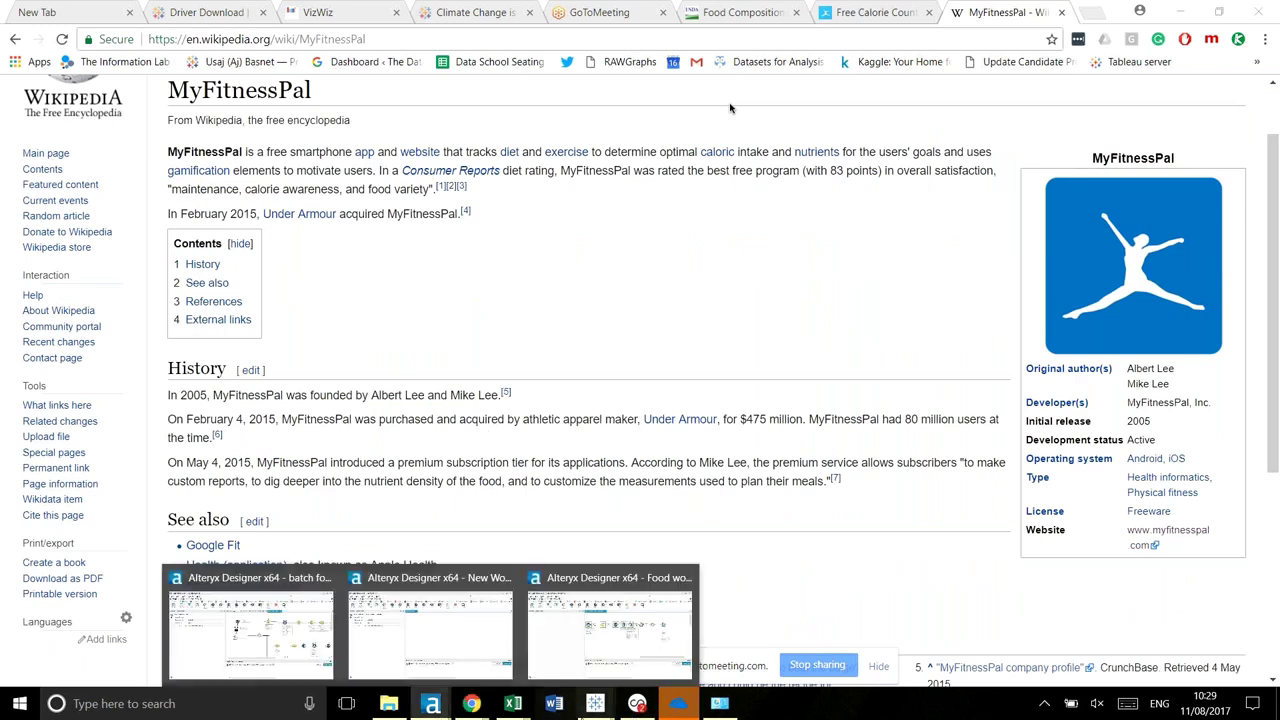
mouse_move(595, 703)
left_click(668, 608)
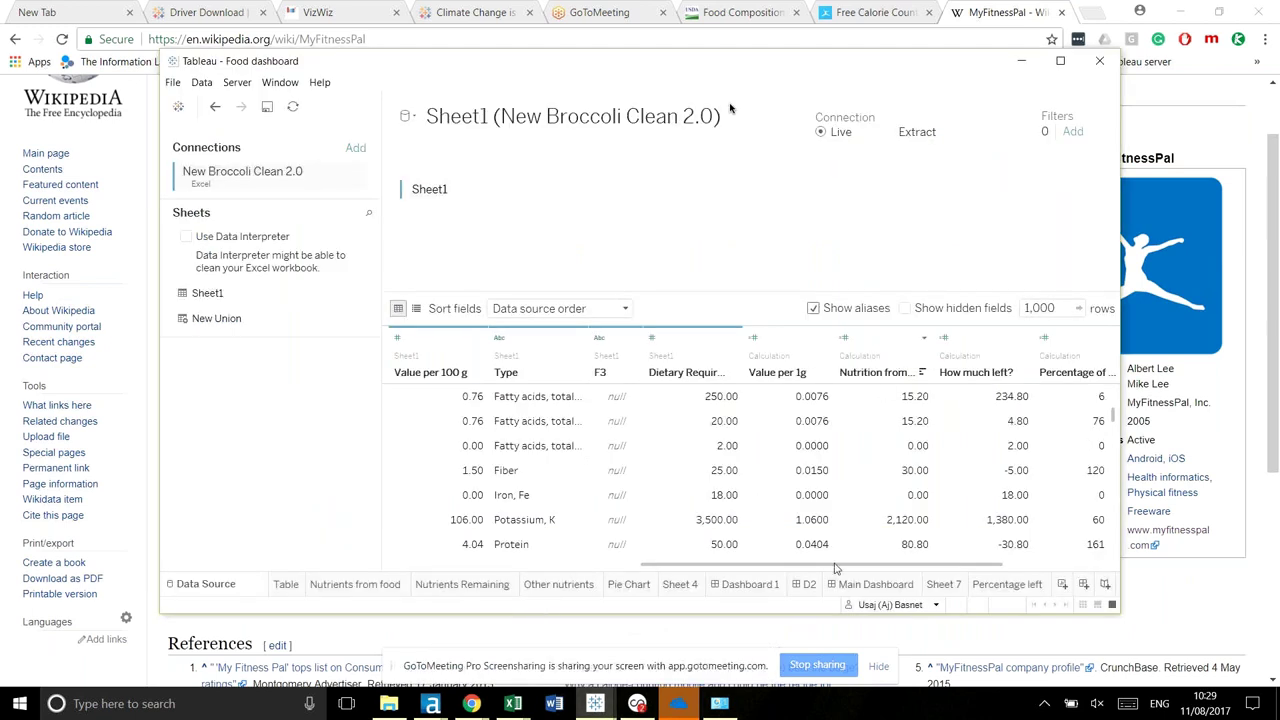
left_click_drag(836, 568, 903, 568)
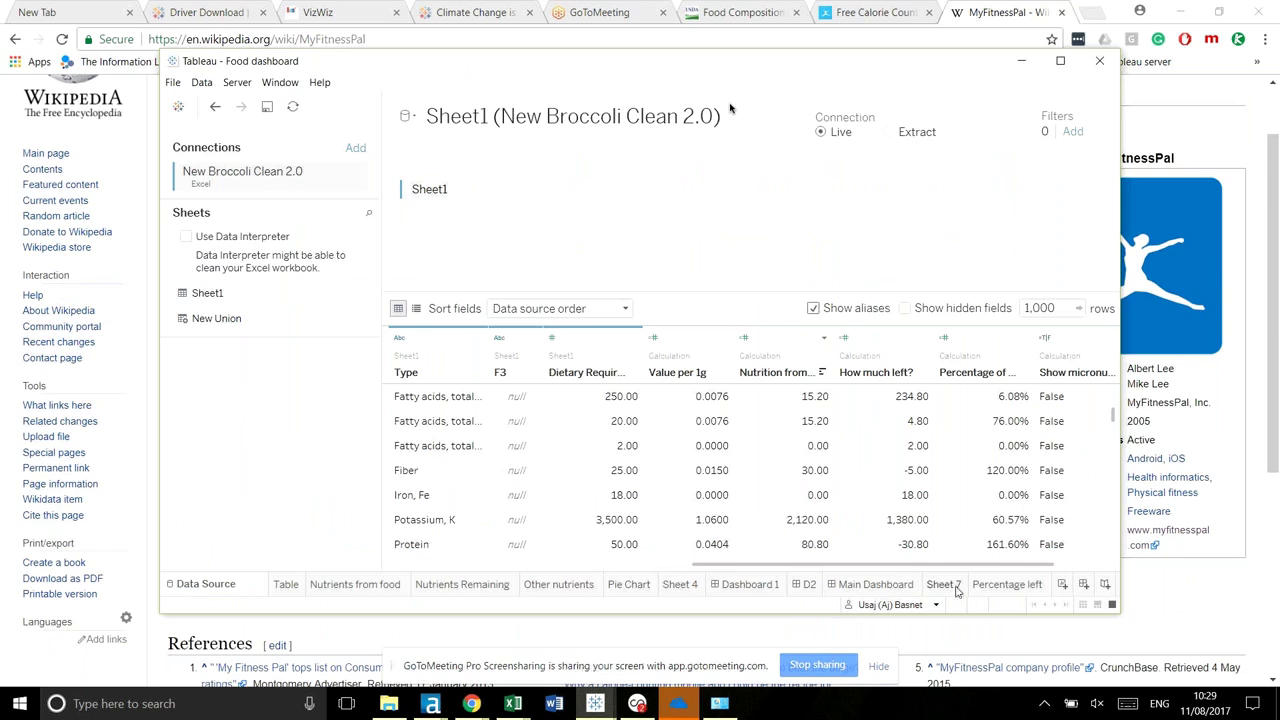
scroll(1055, 565, "left", 5)
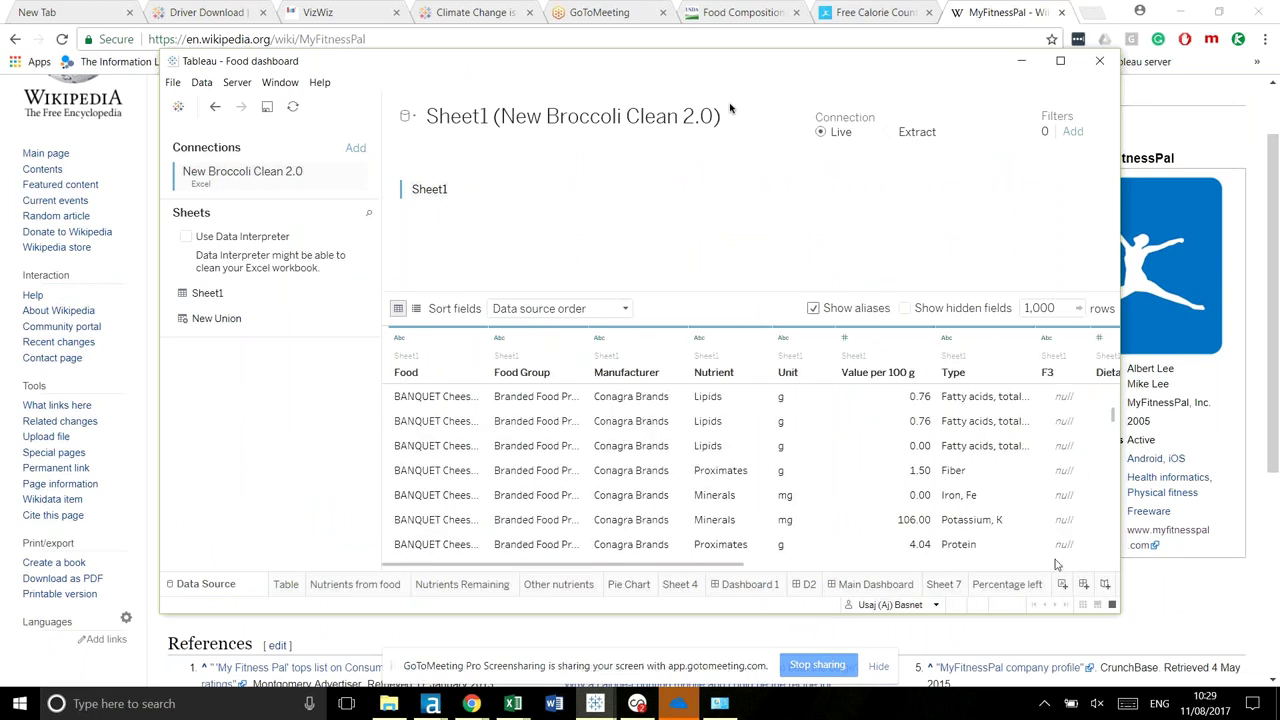
- Examine the calculated fields in the broccoli data source, then view the Main Dashboard in a maximized window
scroll(1055, 565, "right", 5)
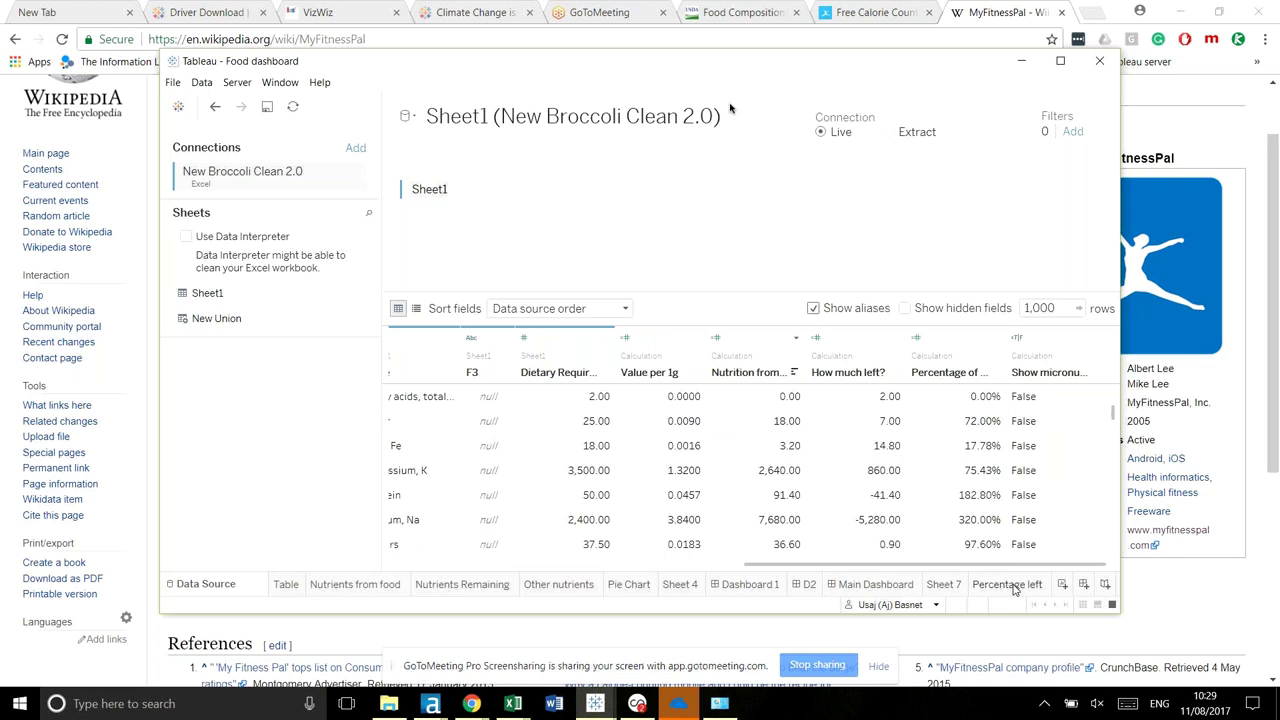
mouse_move(998, 594)
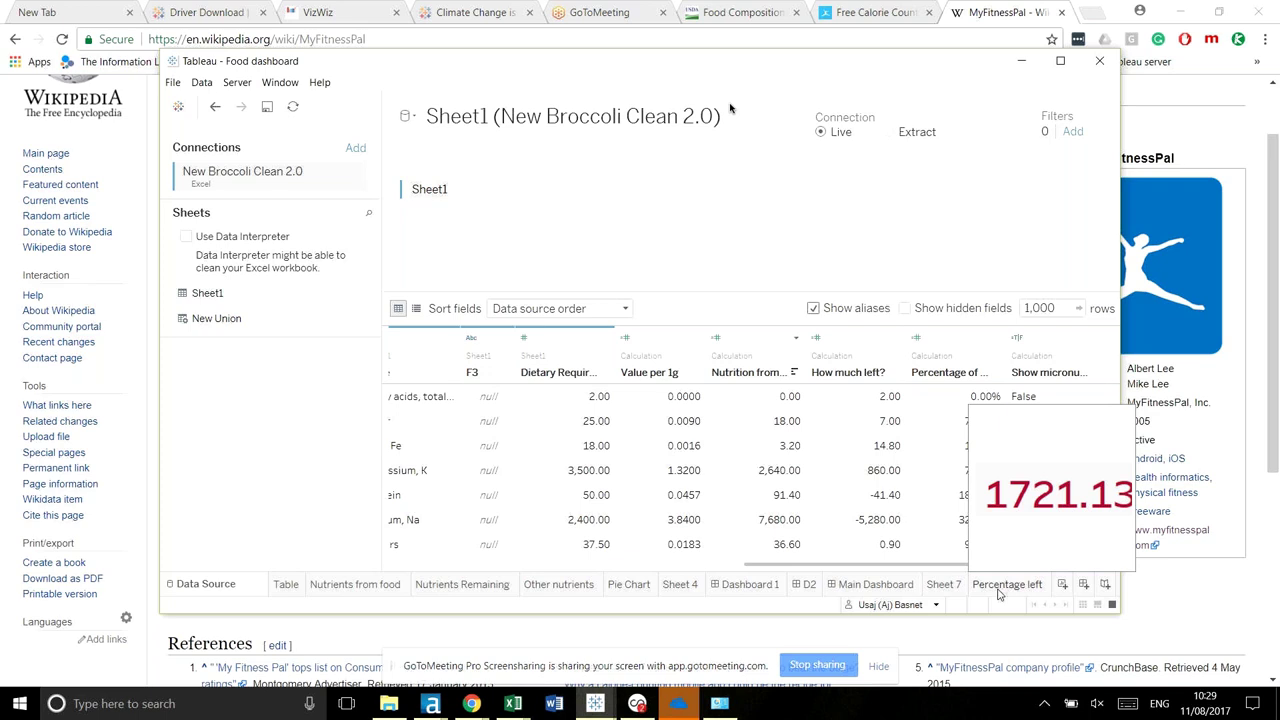
left_click(998, 588)
left_click(880, 585)
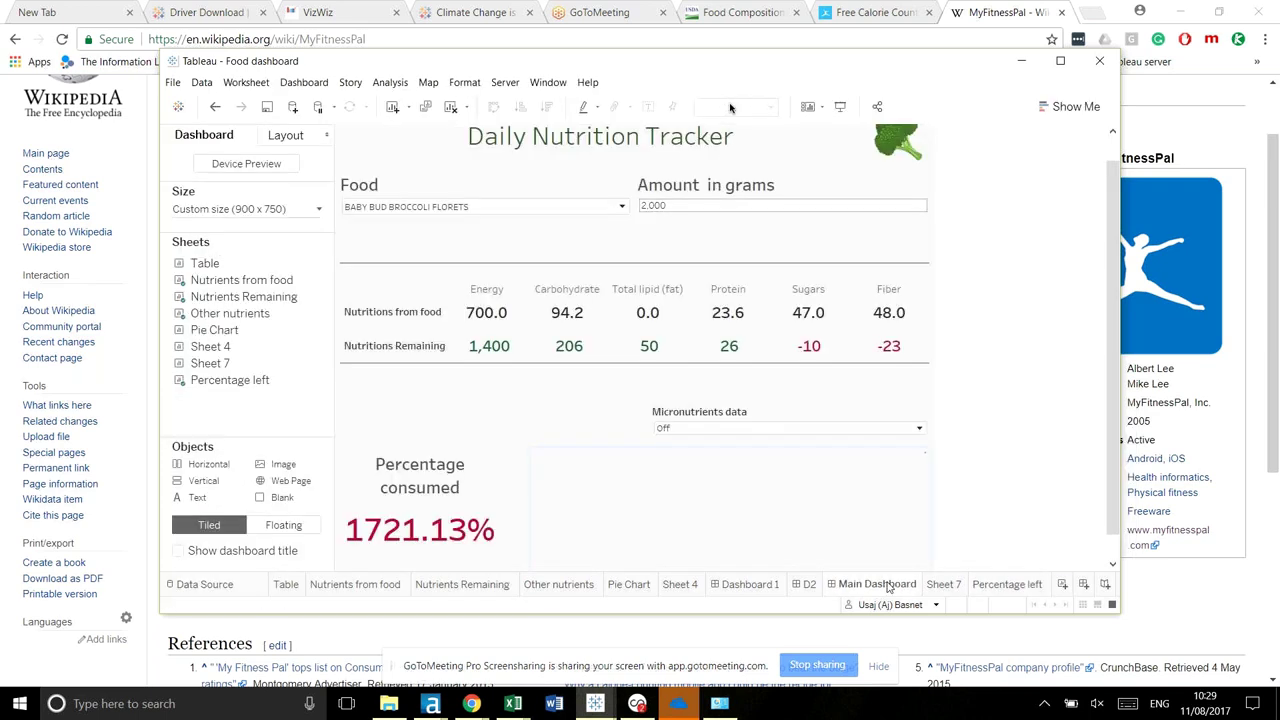
left_click(1060, 61)
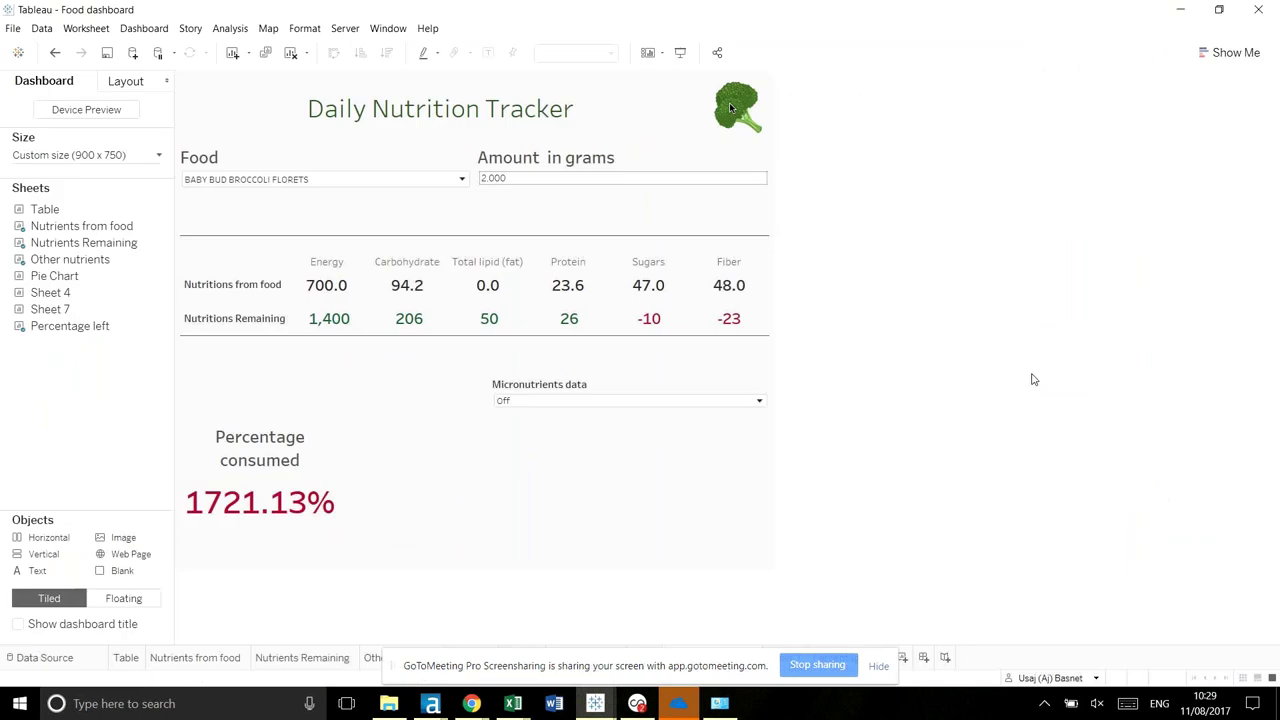
- Set the tracker's food to BEEF & BROCCOLI and the amount to 500 grams
left_click(329, 181)
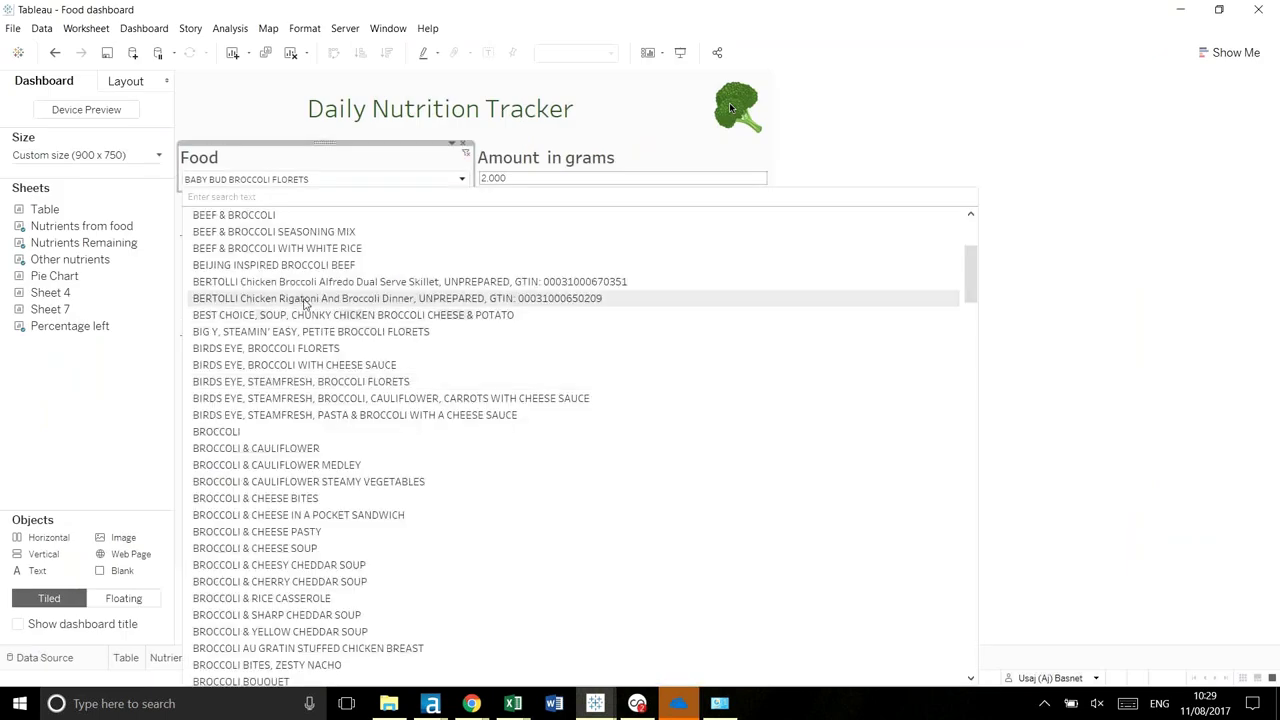
scroll(310, 289, "up", 1)
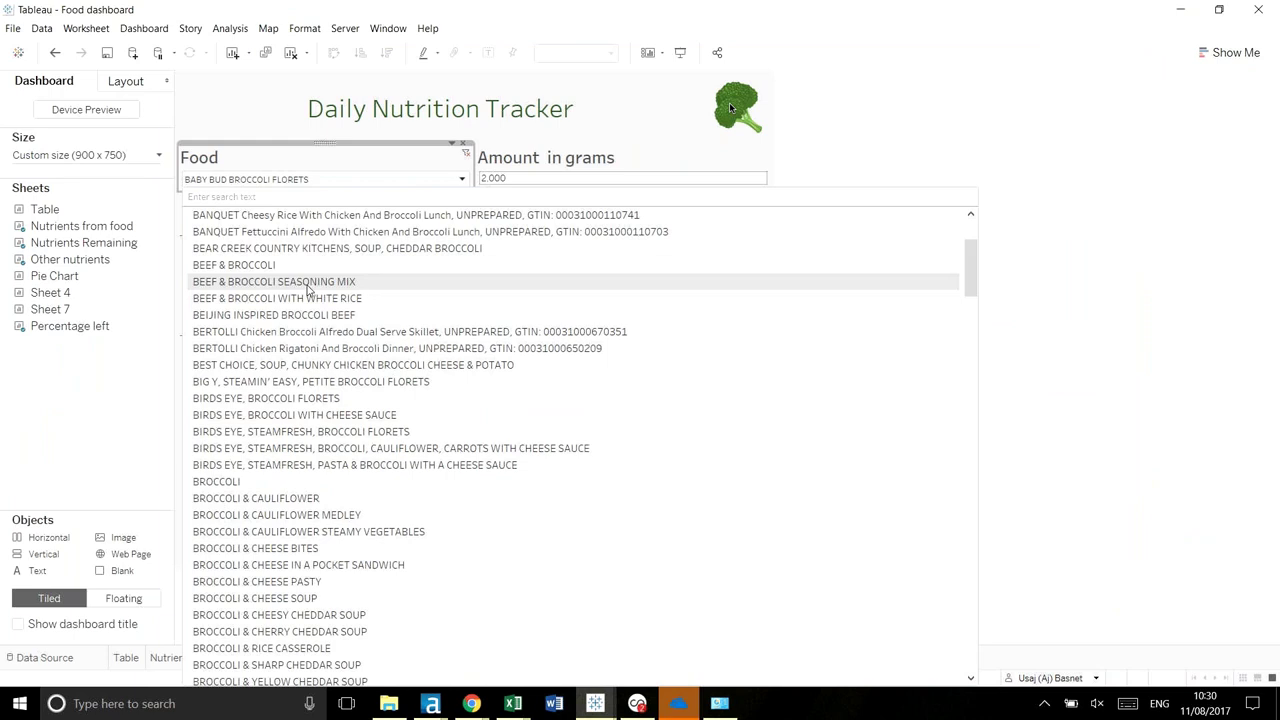
left_click(297, 267)
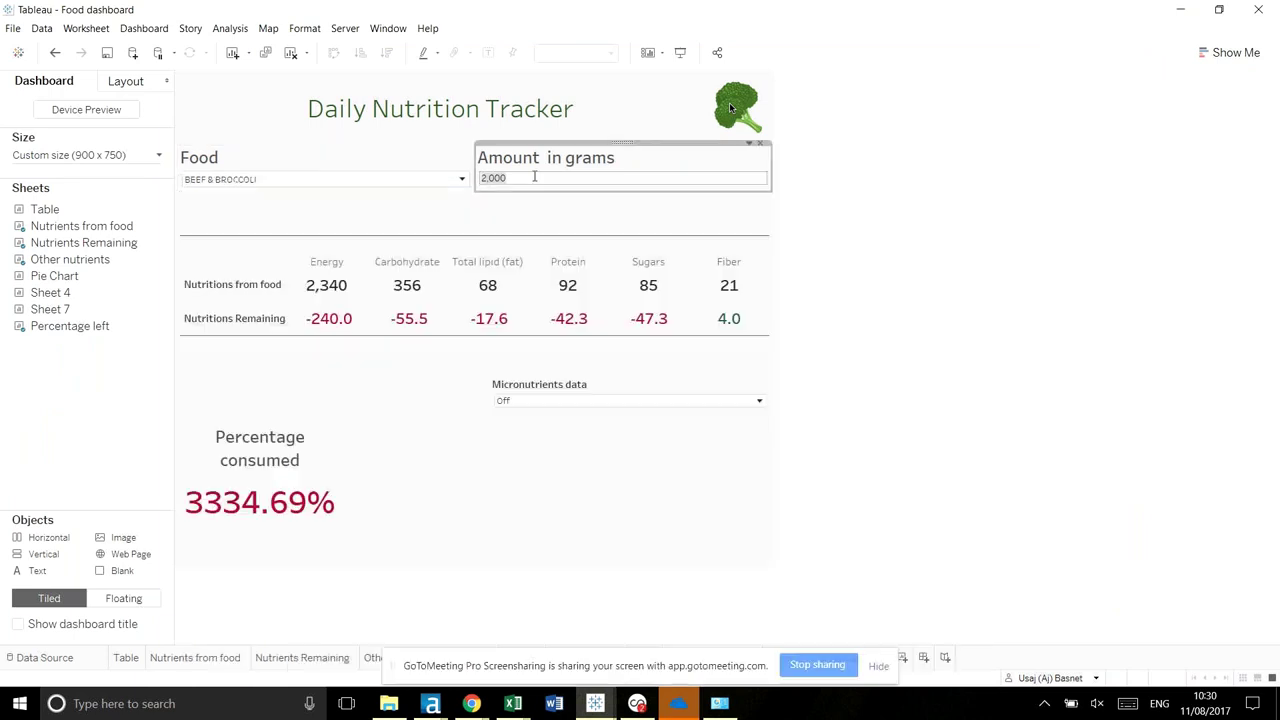
type("500")
key("Return")
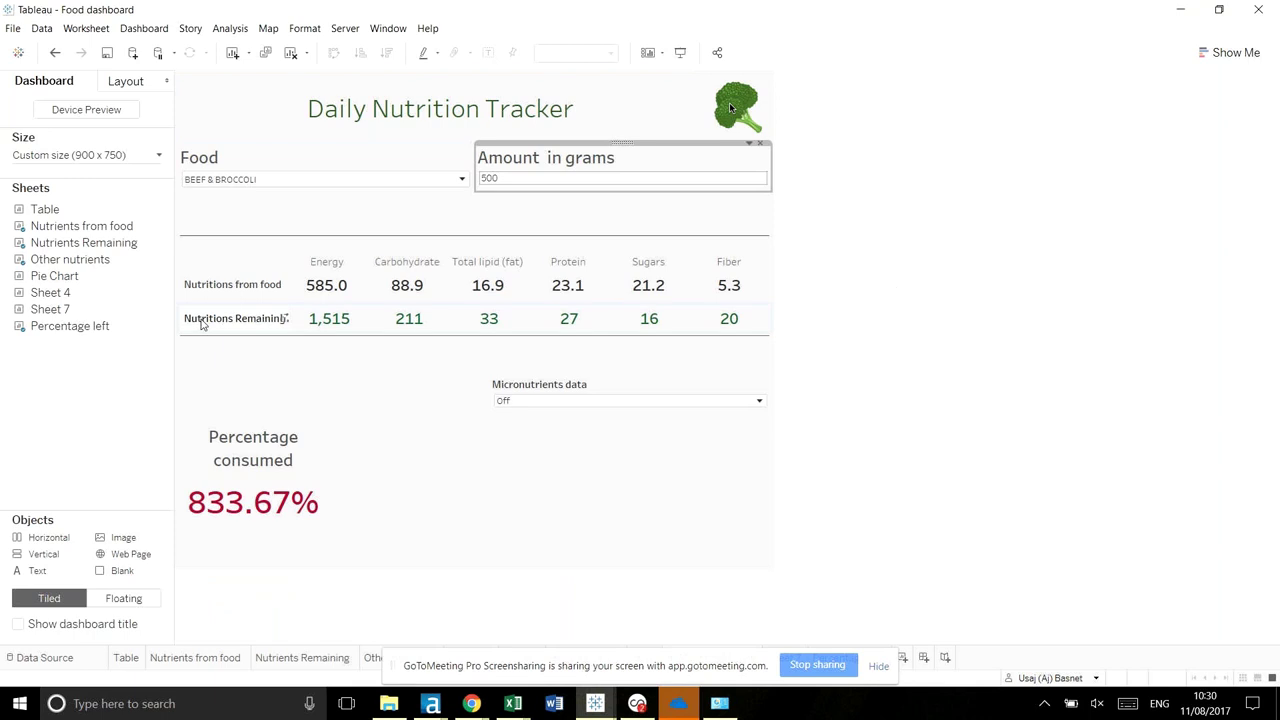
- Inspect the remaining Energy details, and select Energy and Carbohydrate in turn to view each nutrient's percentage consumed
mouse_move(365, 291)
mouse_move(323, 334)
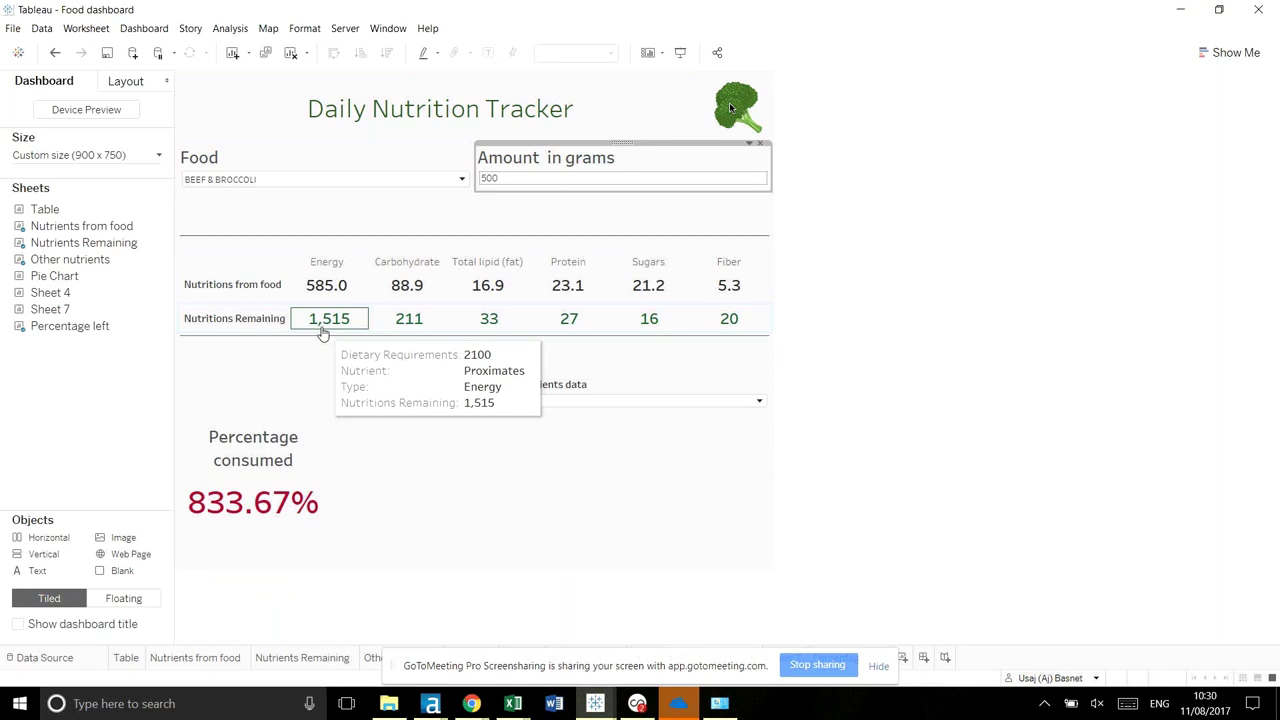
mouse_move(322, 301)
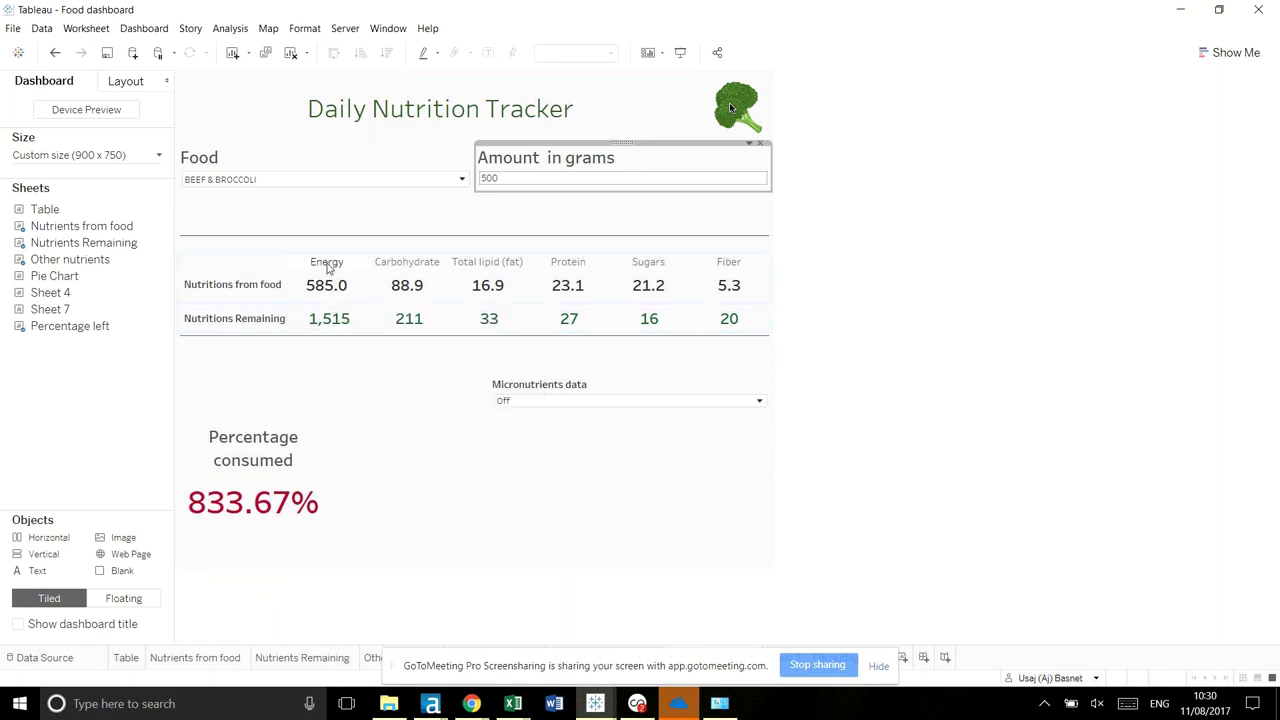
left_click(328, 265)
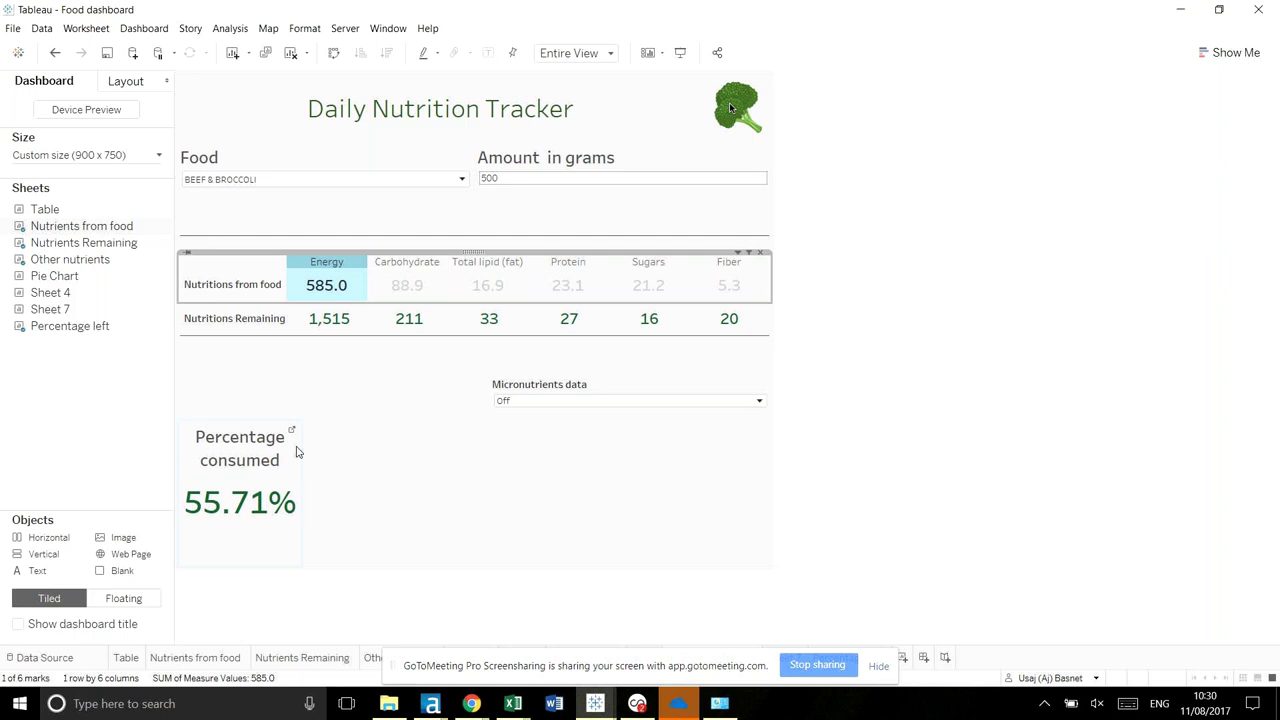
left_click(416, 271)
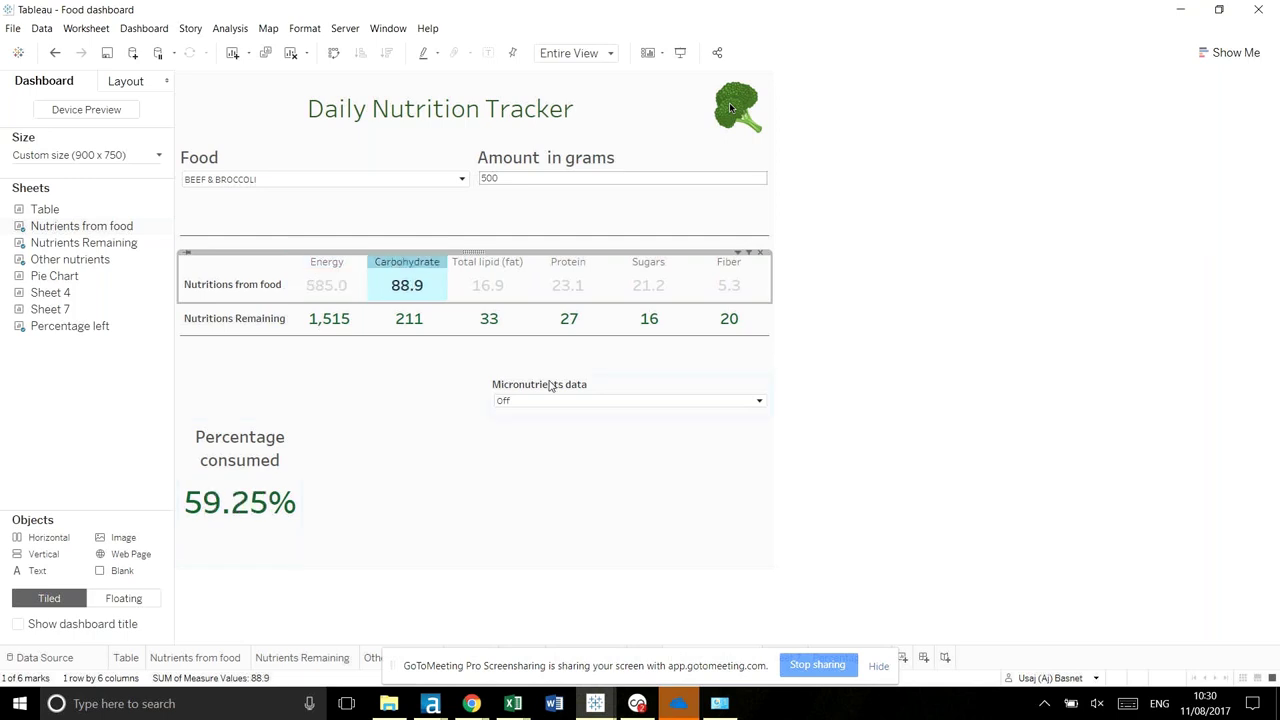
- Toggle the Micronutrients data on, off and on again without a nutrient selected, and inspect the micronutrient table's values
left_click(550, 400)
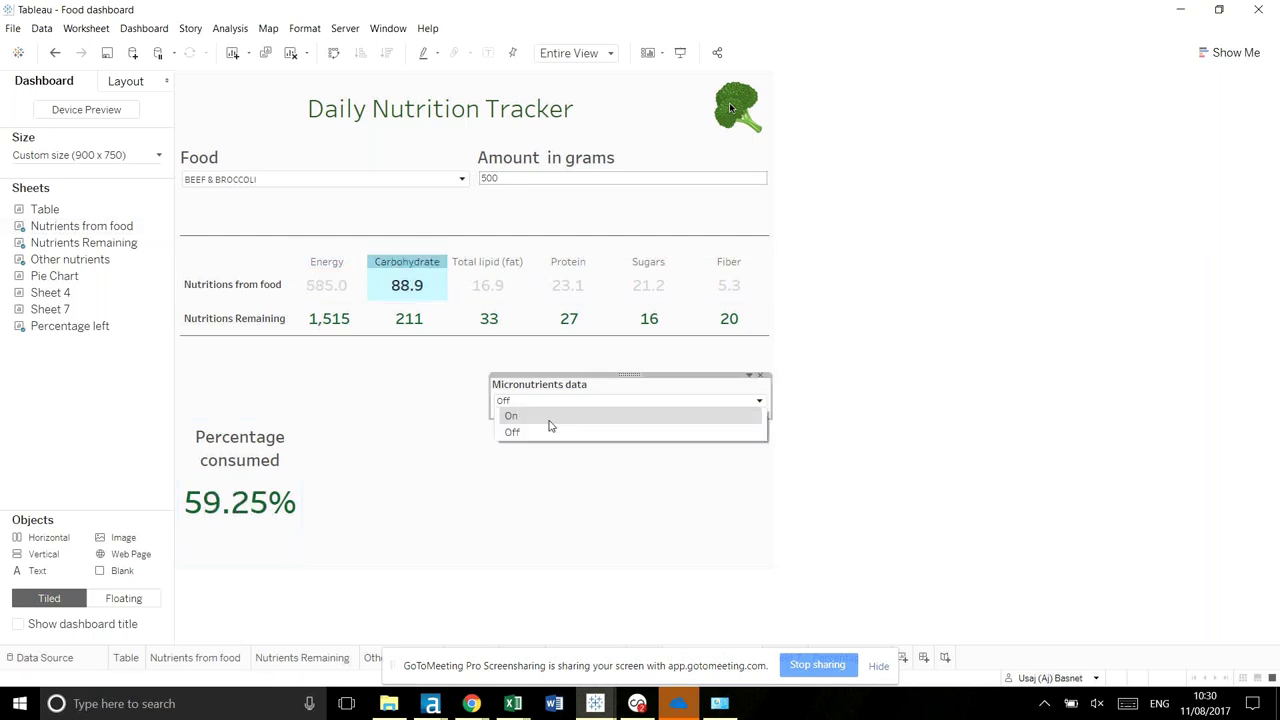
left_click(511, 415)
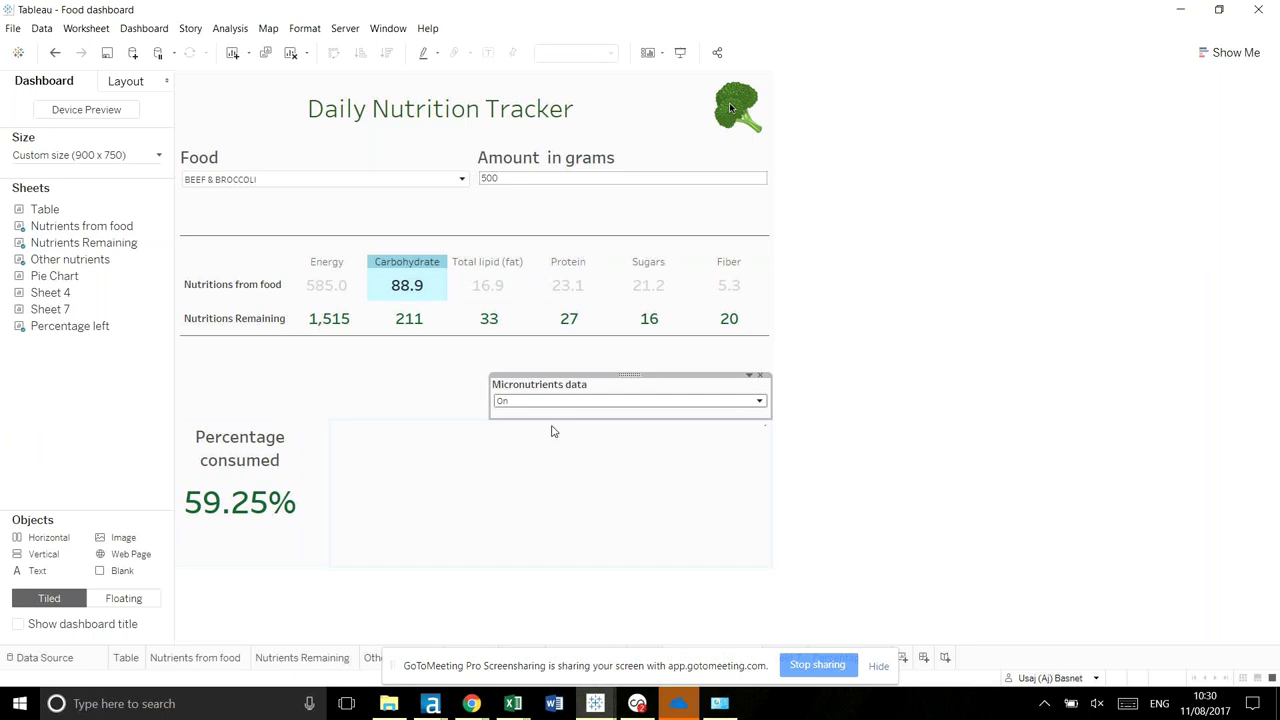
left_click(614, 401)
left_click(594, 434)
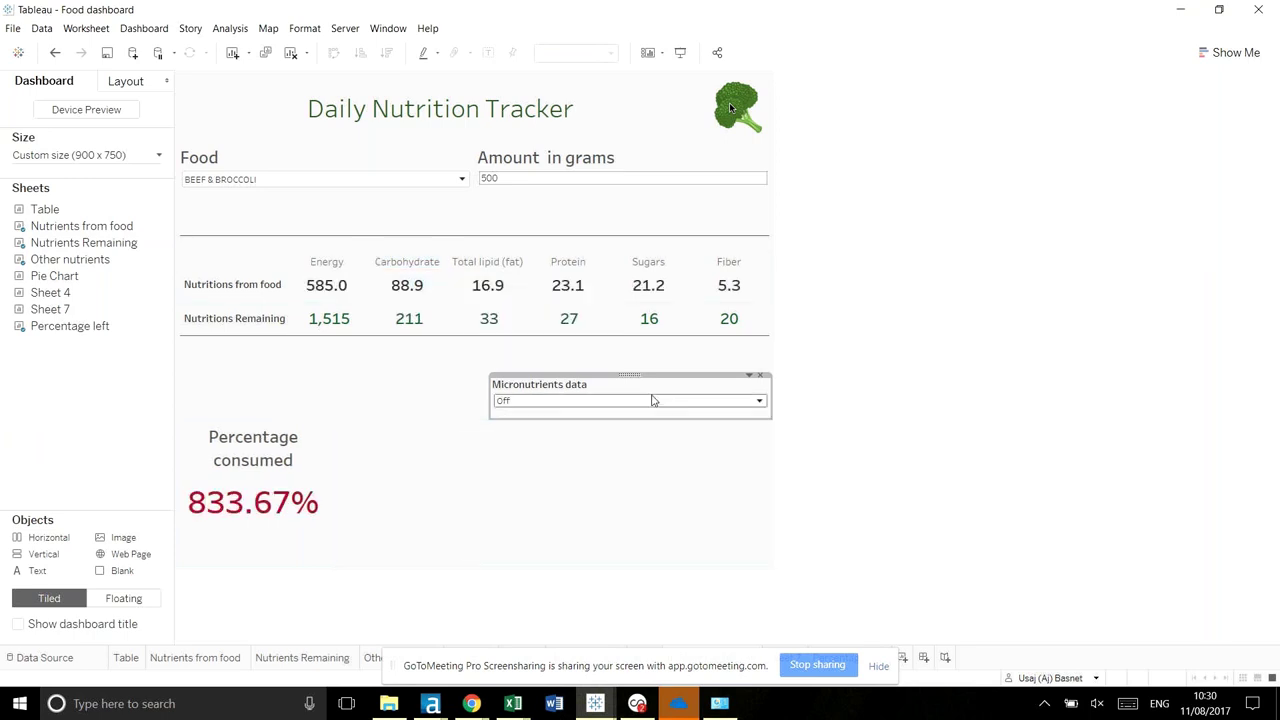
left_click(566, 401)
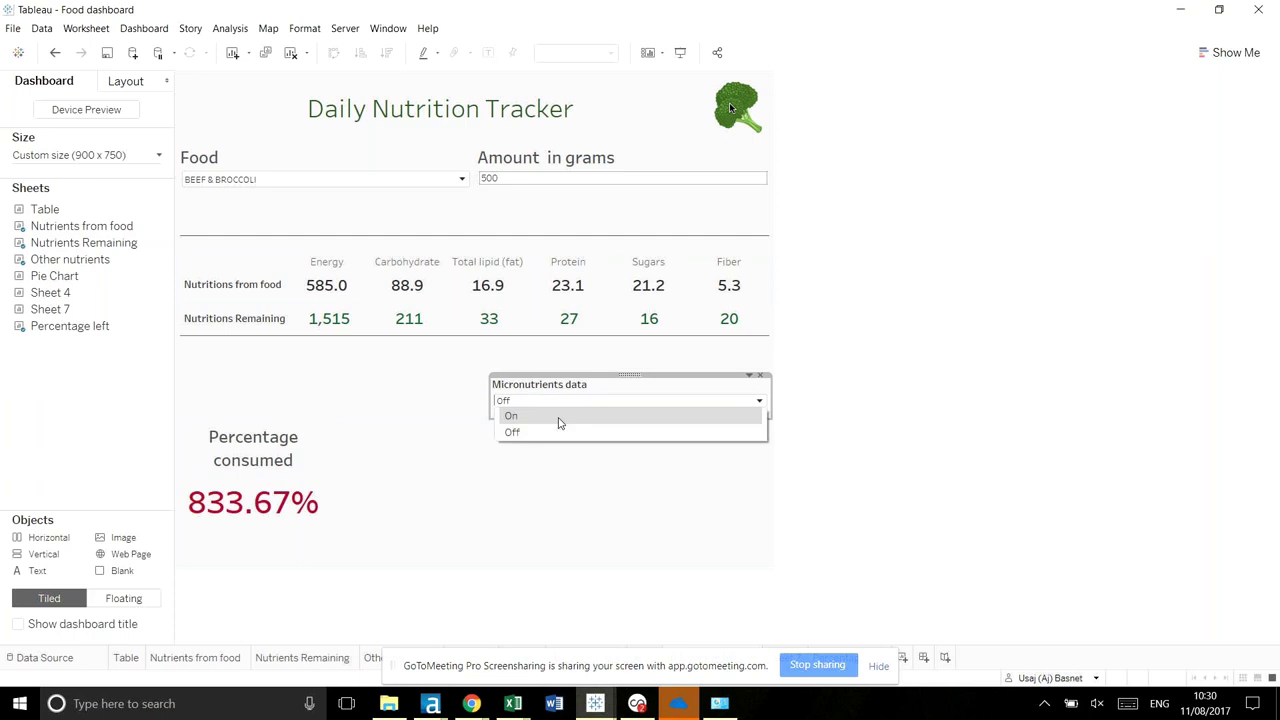
left_click(559, 417)
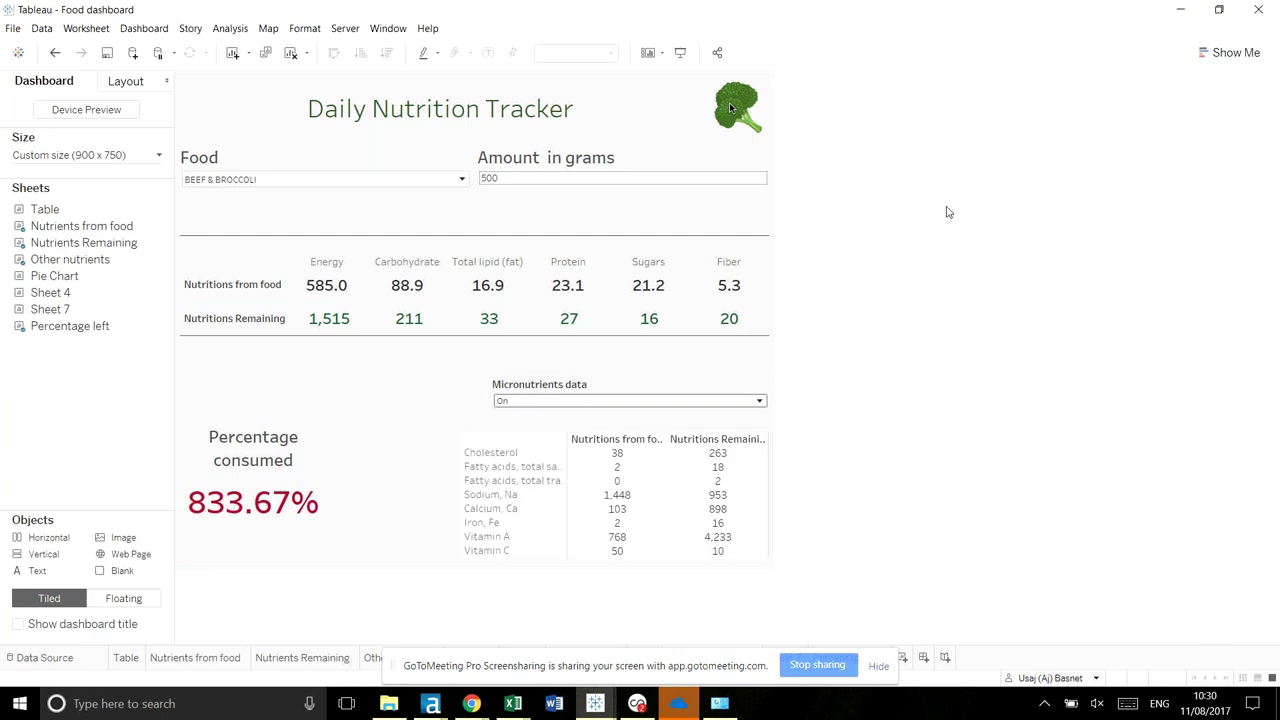
mouse_move(625, 316)
mouse_move(581, 503)
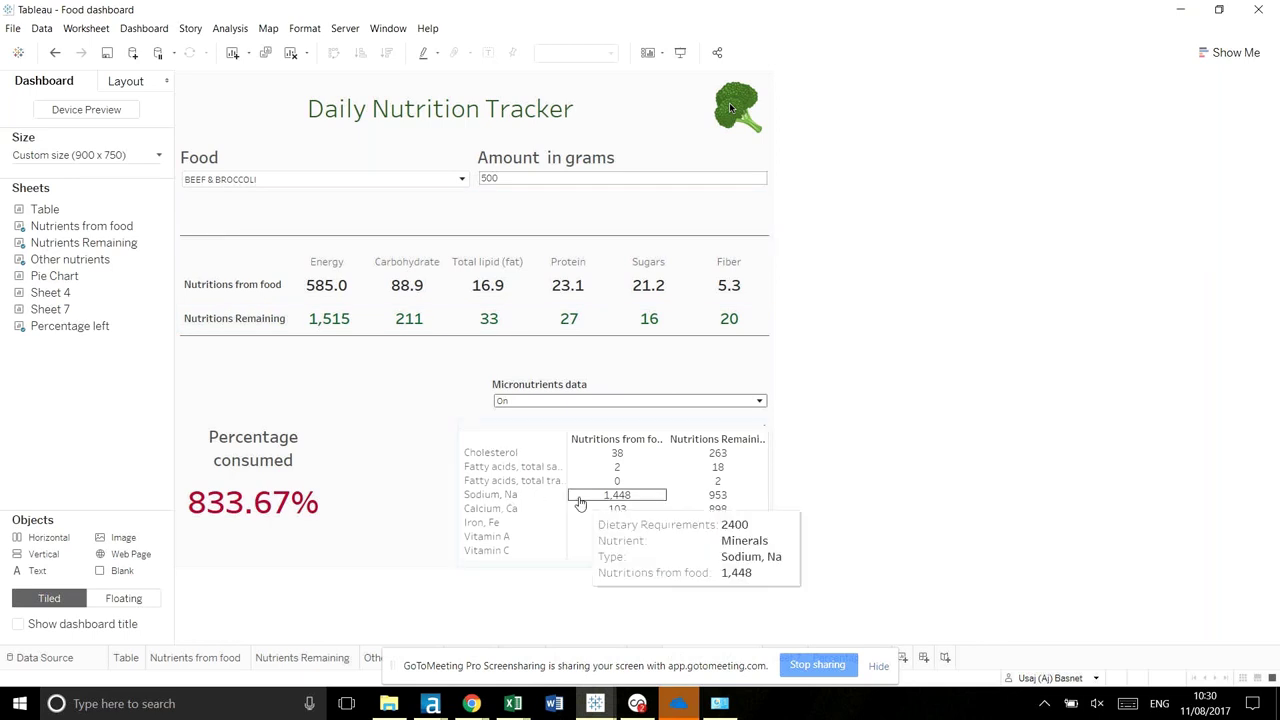
mouse_move(628, 527)
mouse_move(746, 518)
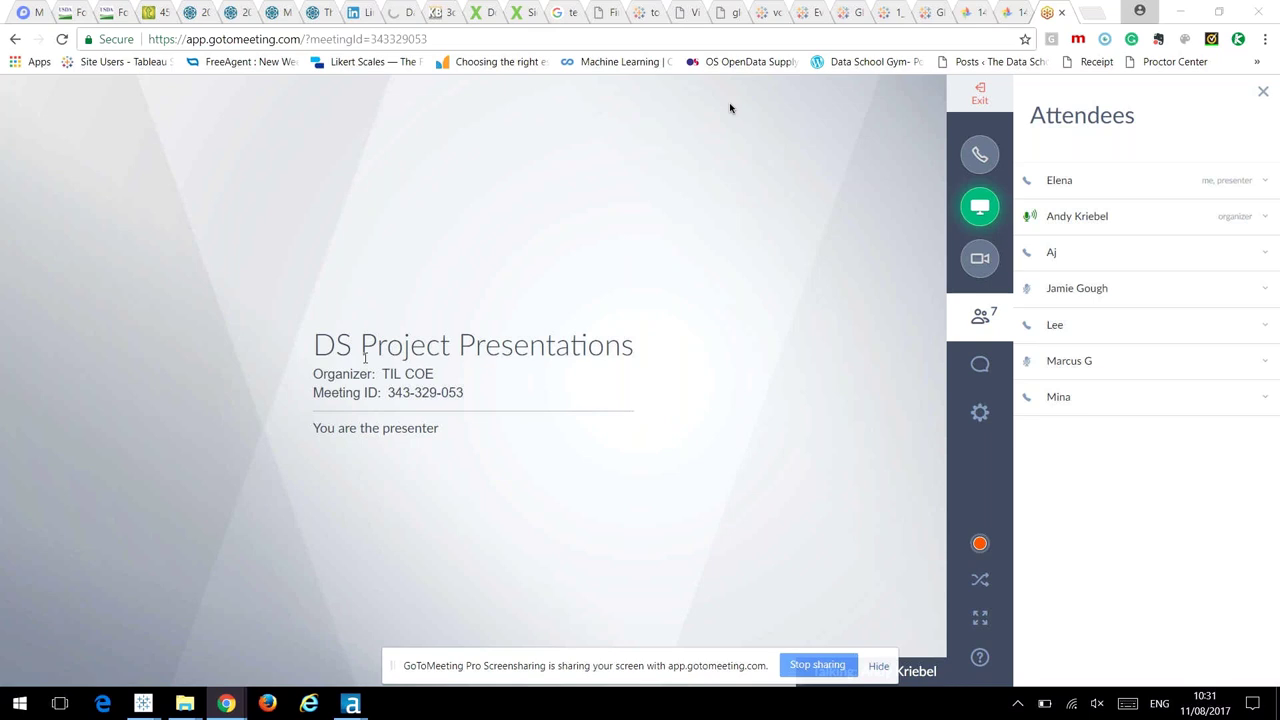
- Switch to Alteryx Designer and view the New Workflow2 workflow from its tbody.txt input
mouse_move(351, 704)
mouse_move(330, 640)
mouse_move(212, 642)
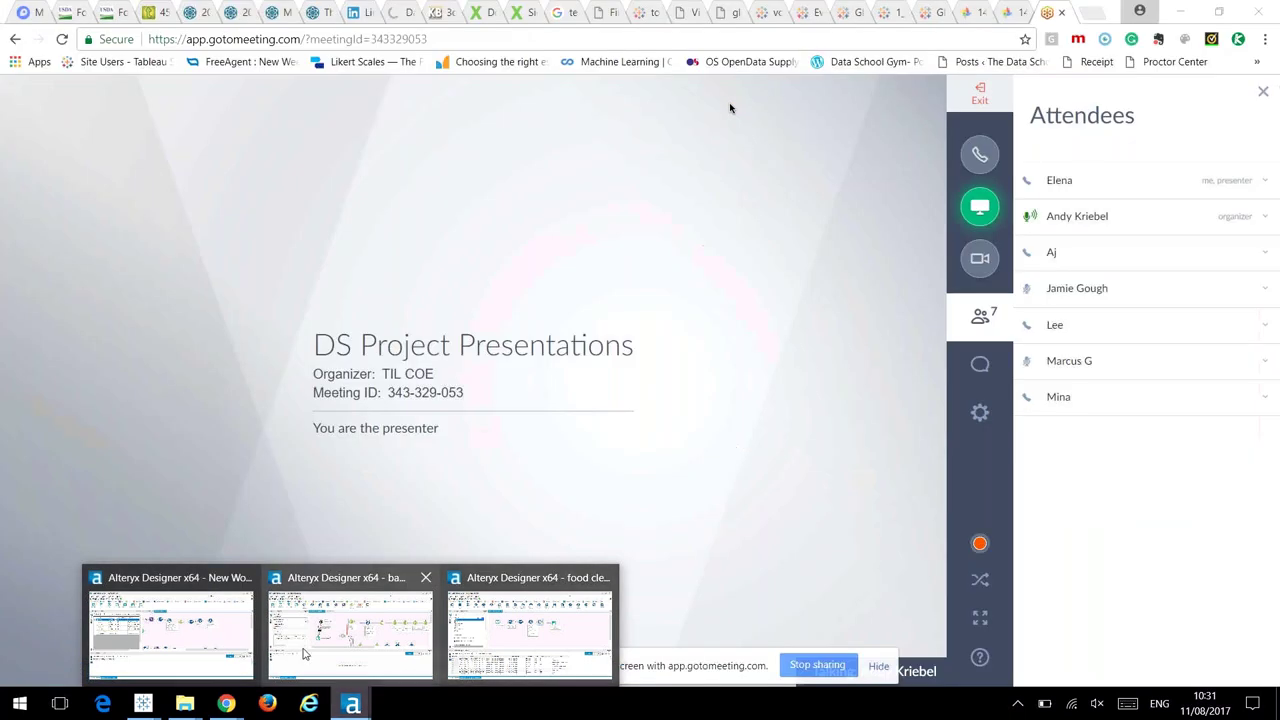
left_click(212, 642)
left_click_drag(828, 466, 495, 466)
scroll(998, 373, "down", 1)
scroll(998, 373, "up", 1)
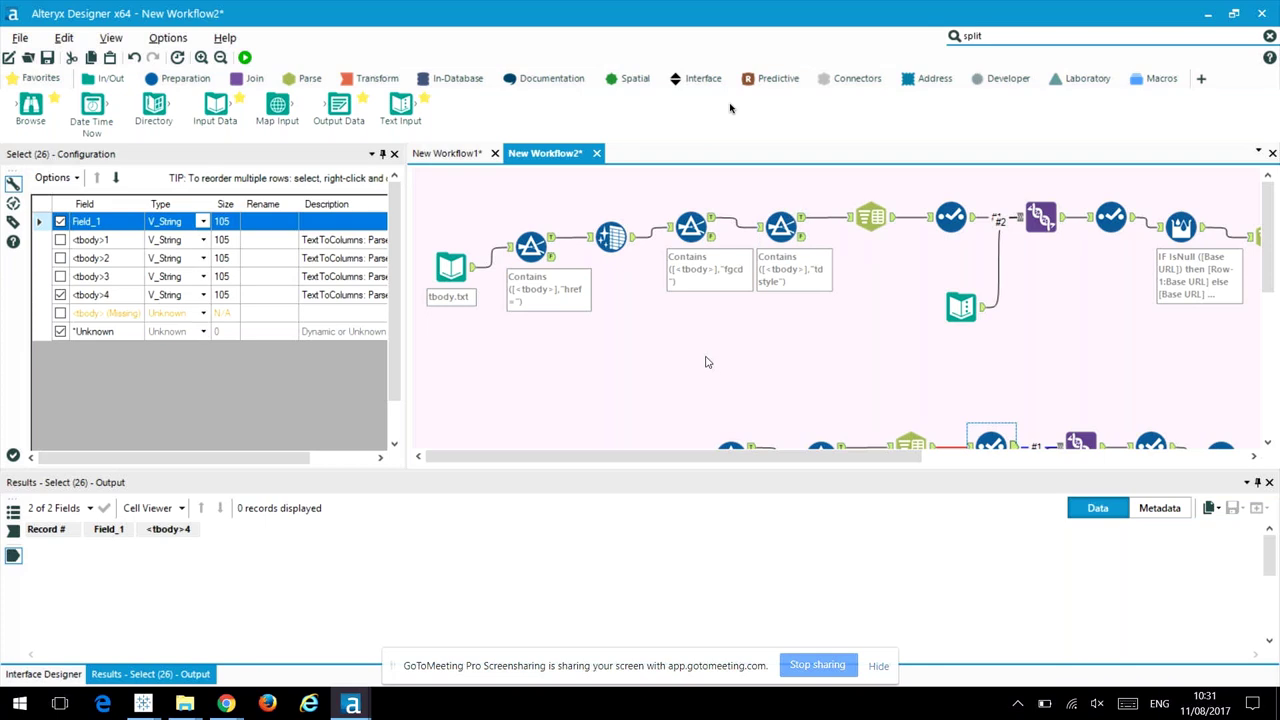
- Examine the tbody.txt branch through to its Download URL formula, and the parallel tbody1.txt branch below it
left_click(706, 224)
left_click_drag(476, 456, 488, 456)
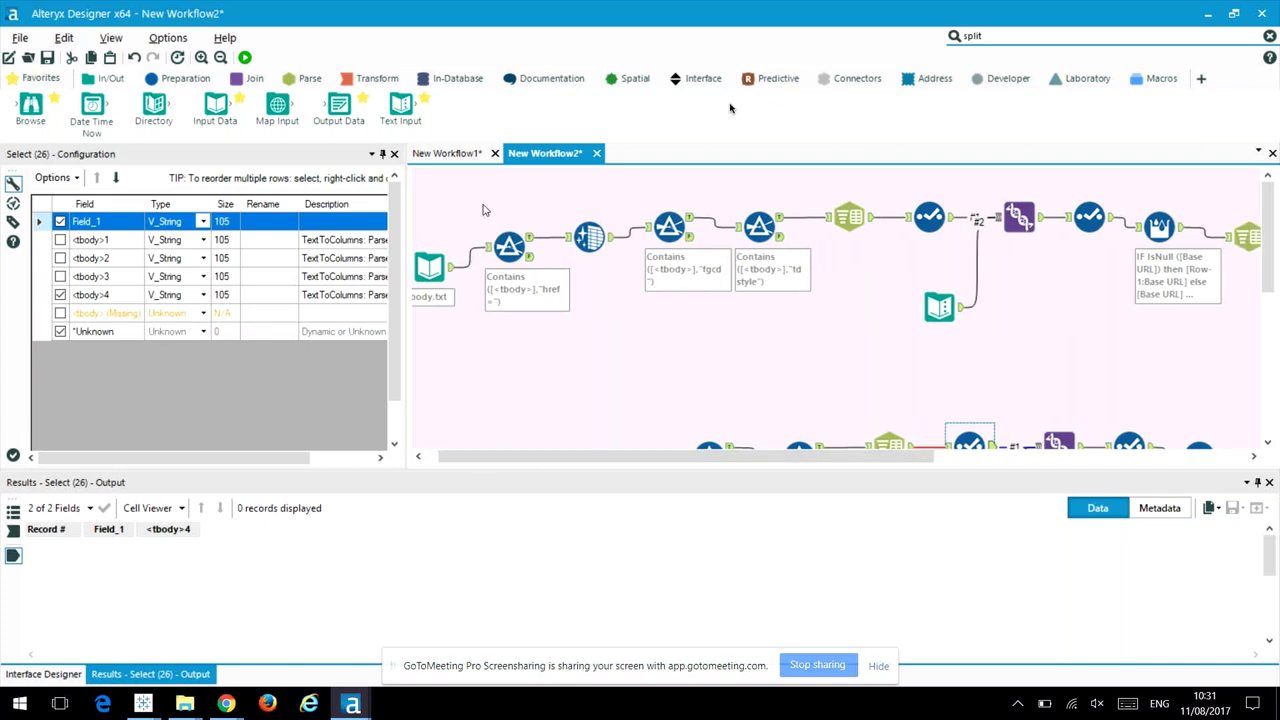
left_click_drag(871, 457, 1115, 490)
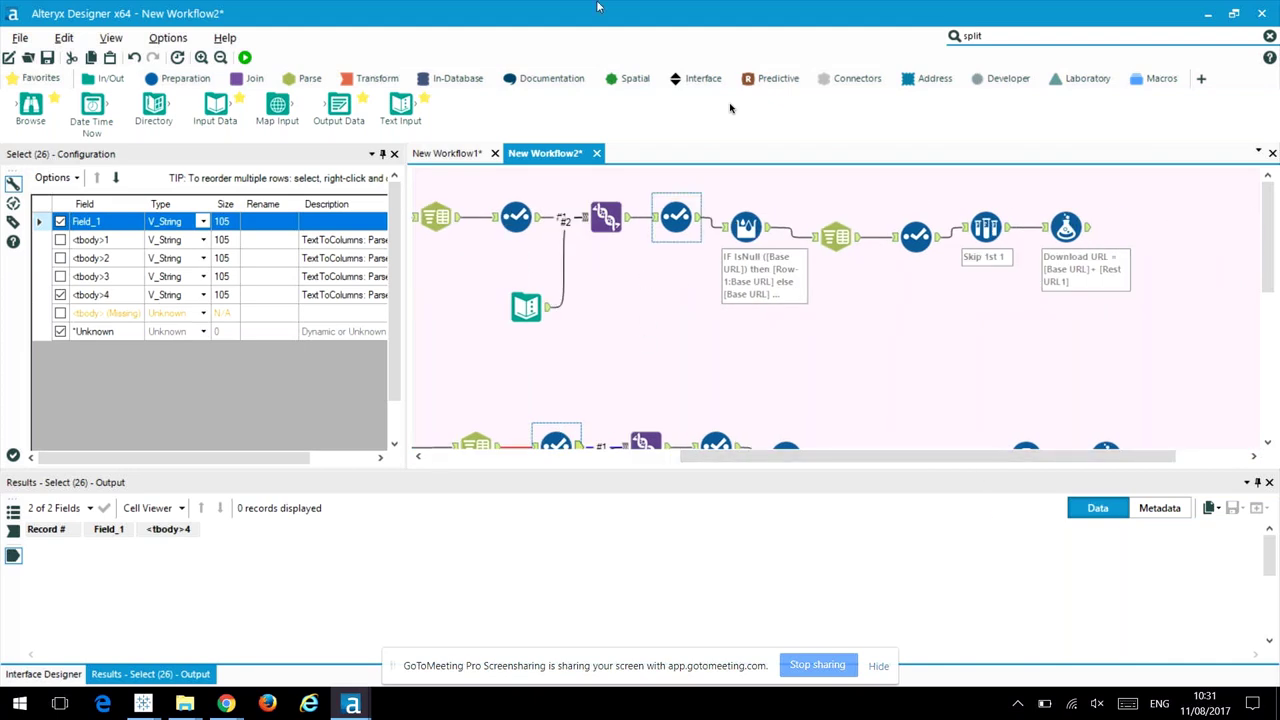
scroll(830, 440, "down", 3)
left_click_drag(830, 465, 568, 467)
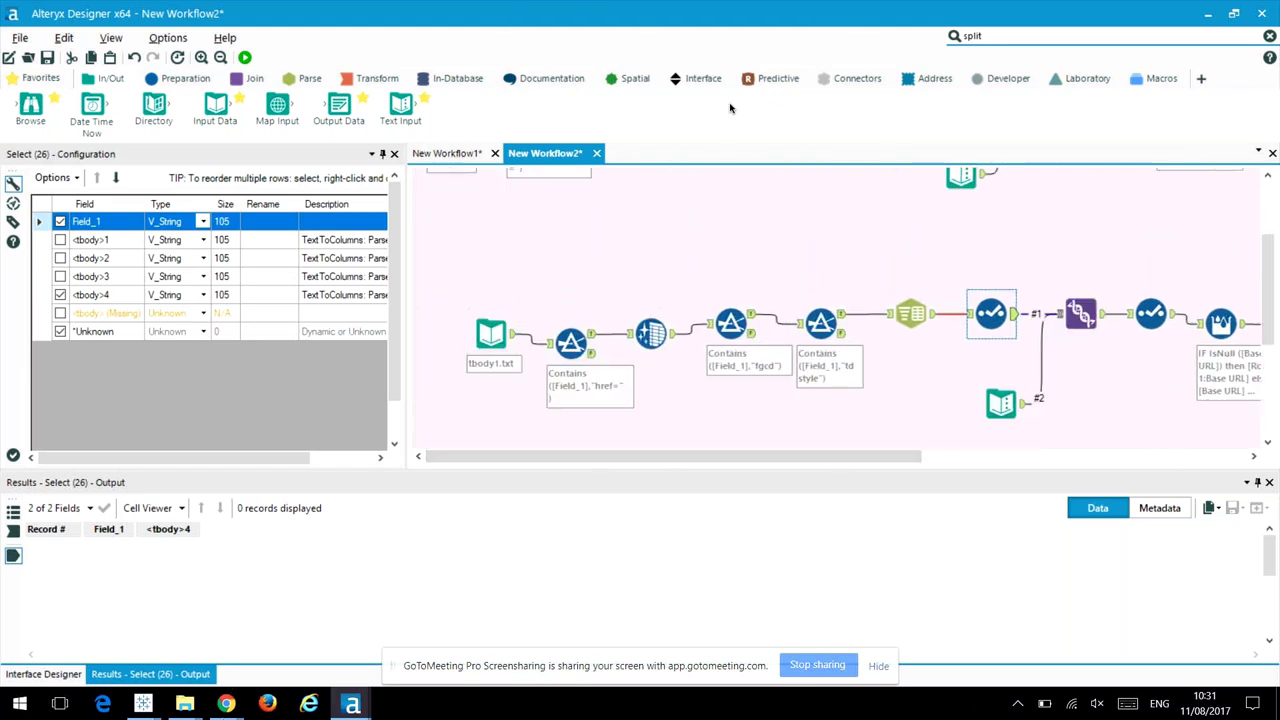
- Switch to Chrome, view the Link Klipper extension's link extraction options and close its popup
mouse_move(230, 707)
left_click(190, 686)
left_click(1239, 40)
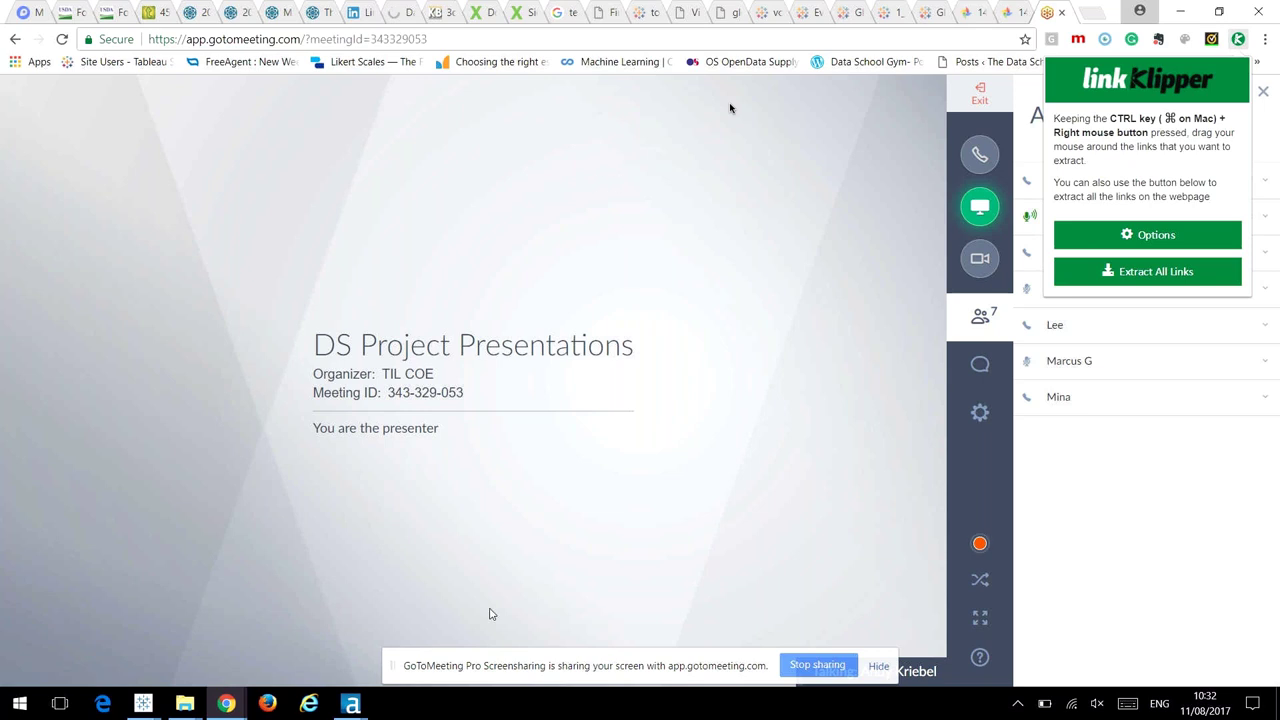
left_click(1229, 514)
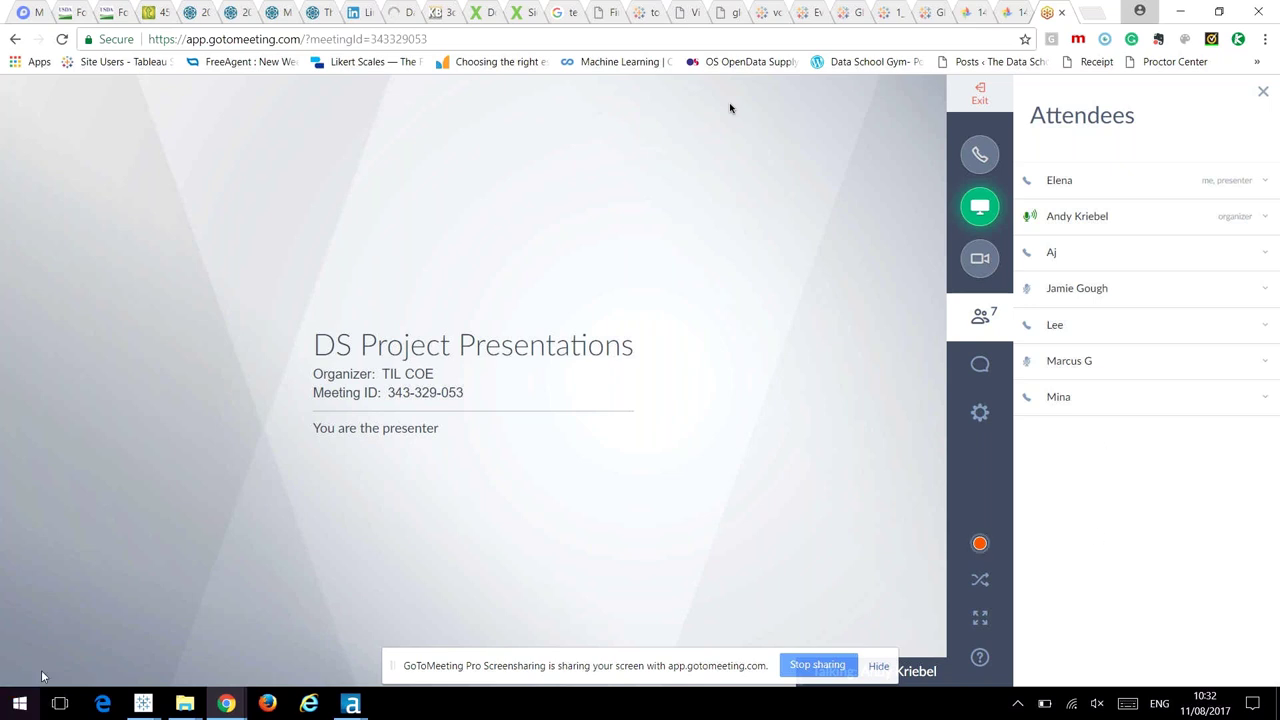
- Switch to the batch food macro workflow in Alteryx and examine it from the control parameter to the macro output
left_click(352, 704)
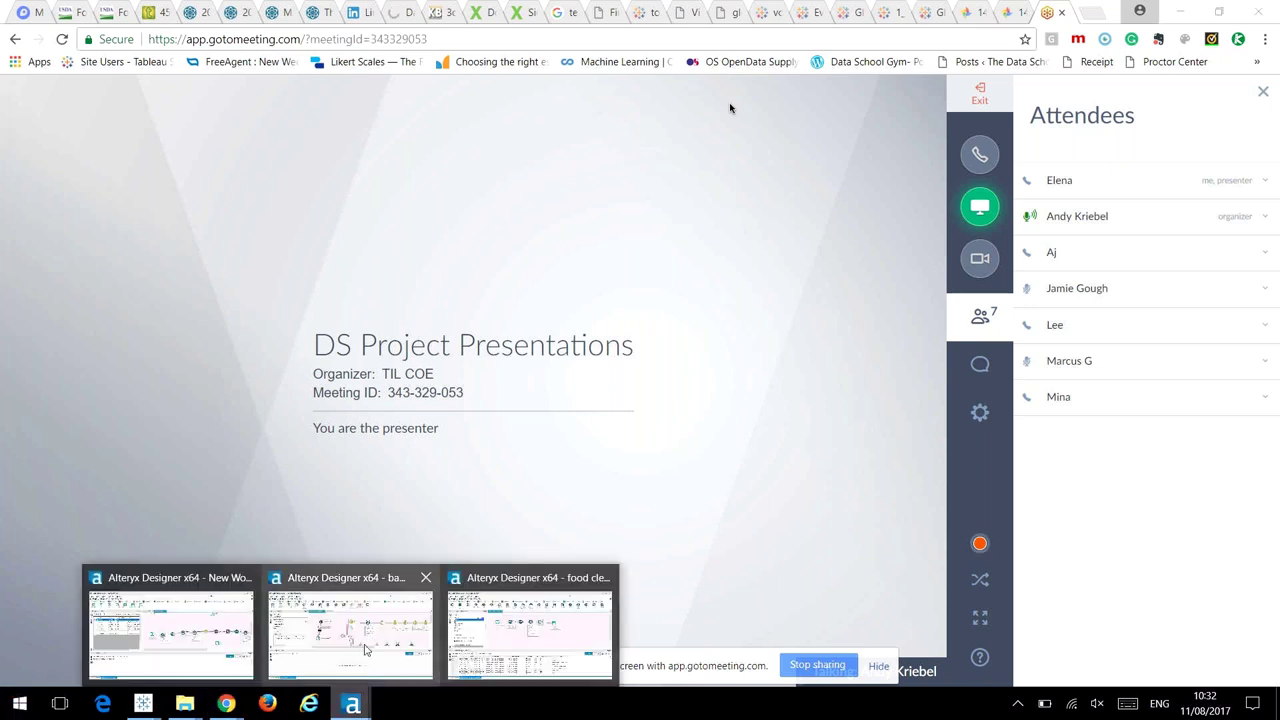
left_click(380, 635)
scroll(657, 428, "right", 10)
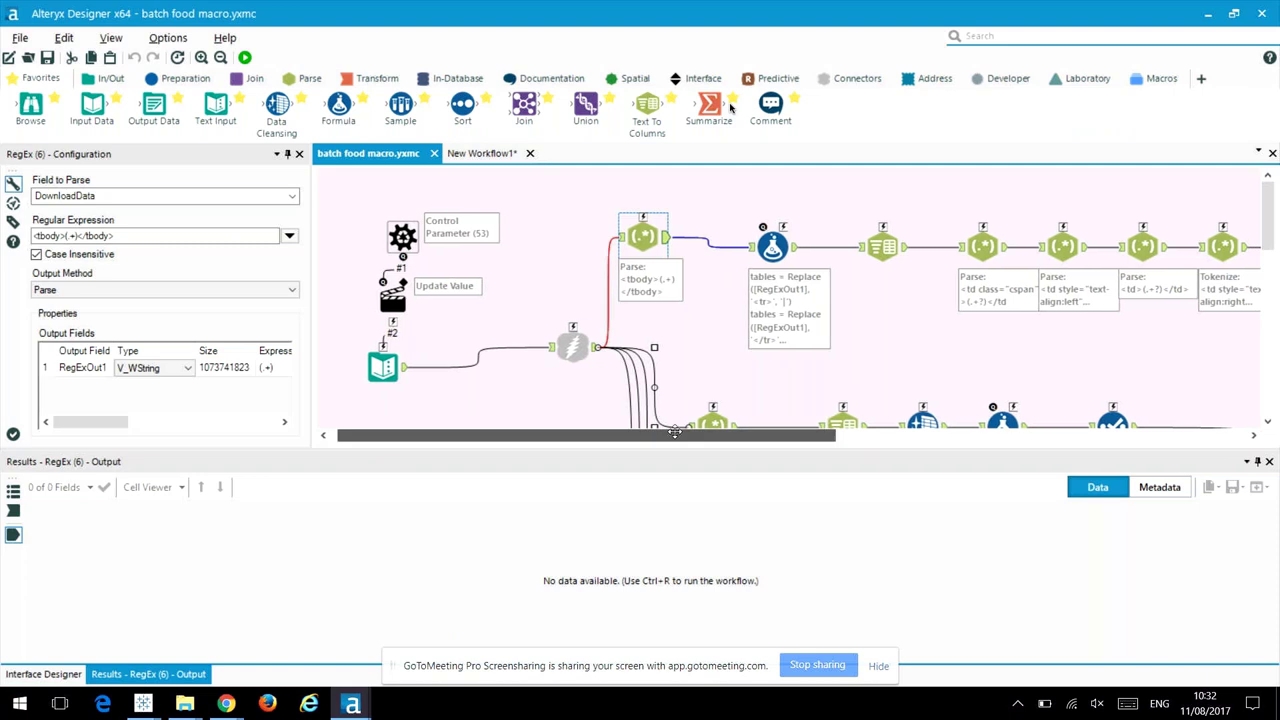
scroll(912, 374, "down", 3)
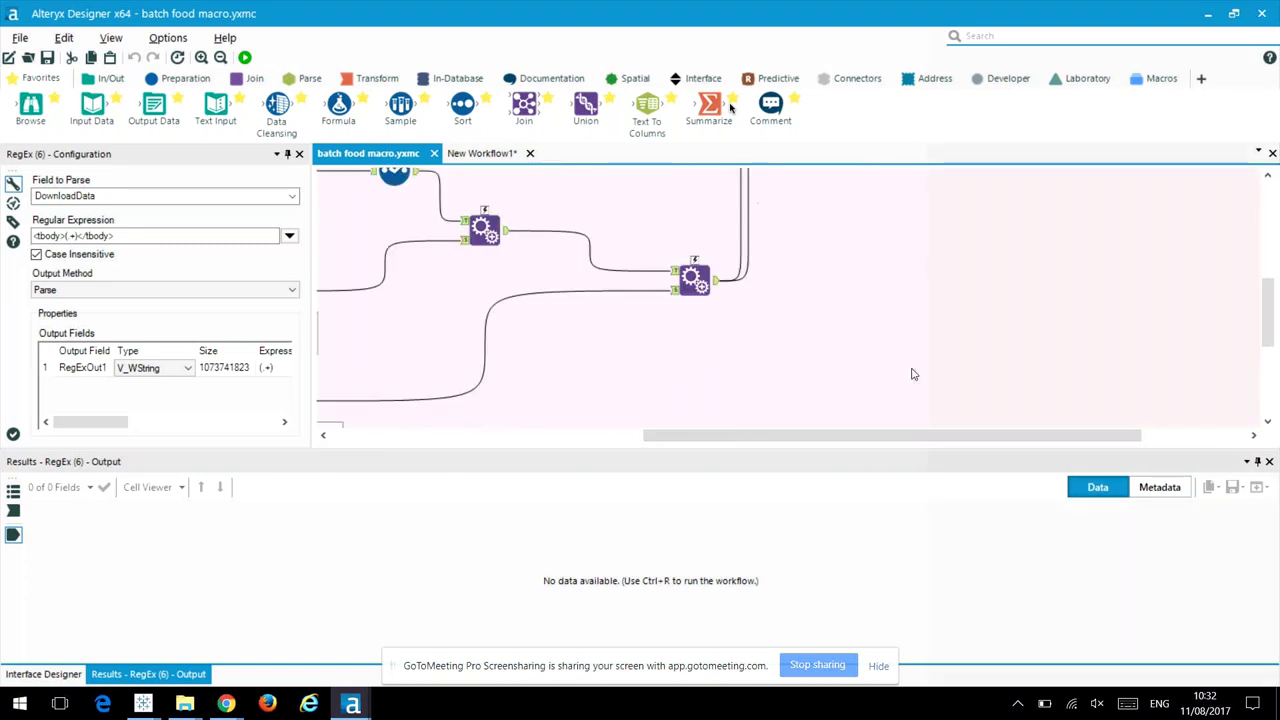
scroll(914, 371, "up", 5)
scroll(928, 446, "down", 3)
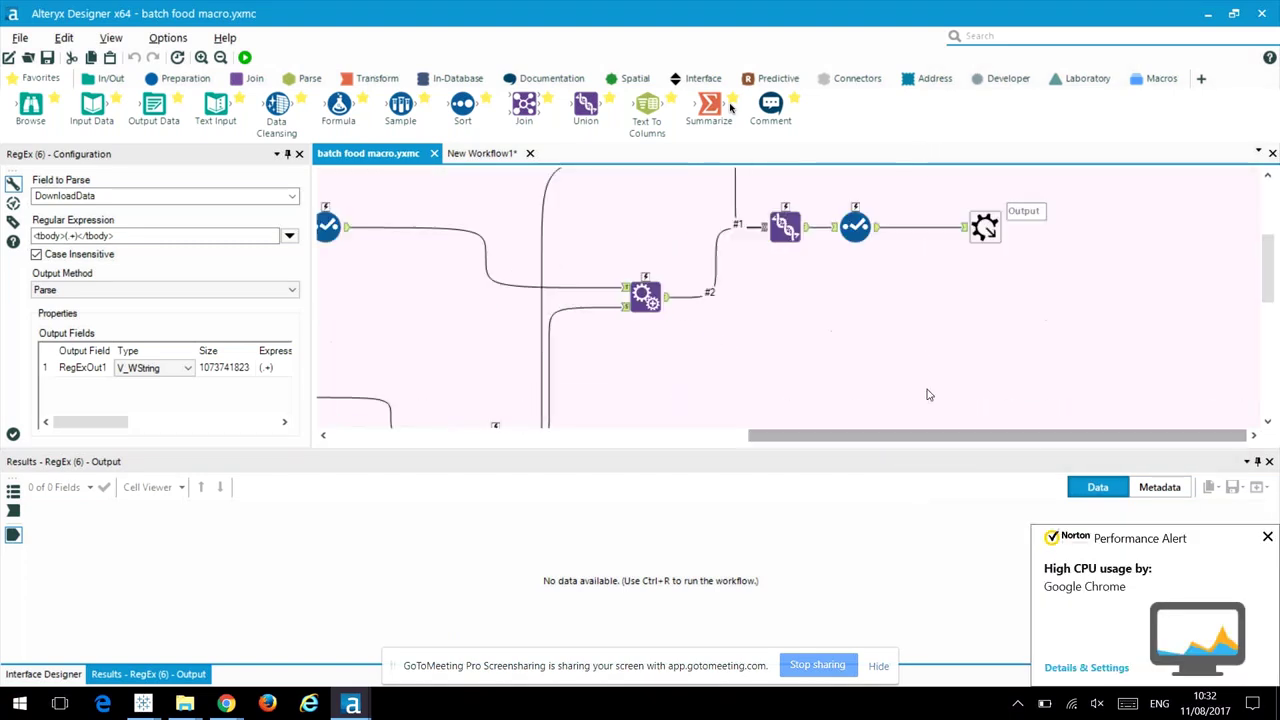
left_click_drag(883, 442, 381, 435)
scroll(534, 320, "up", 4)
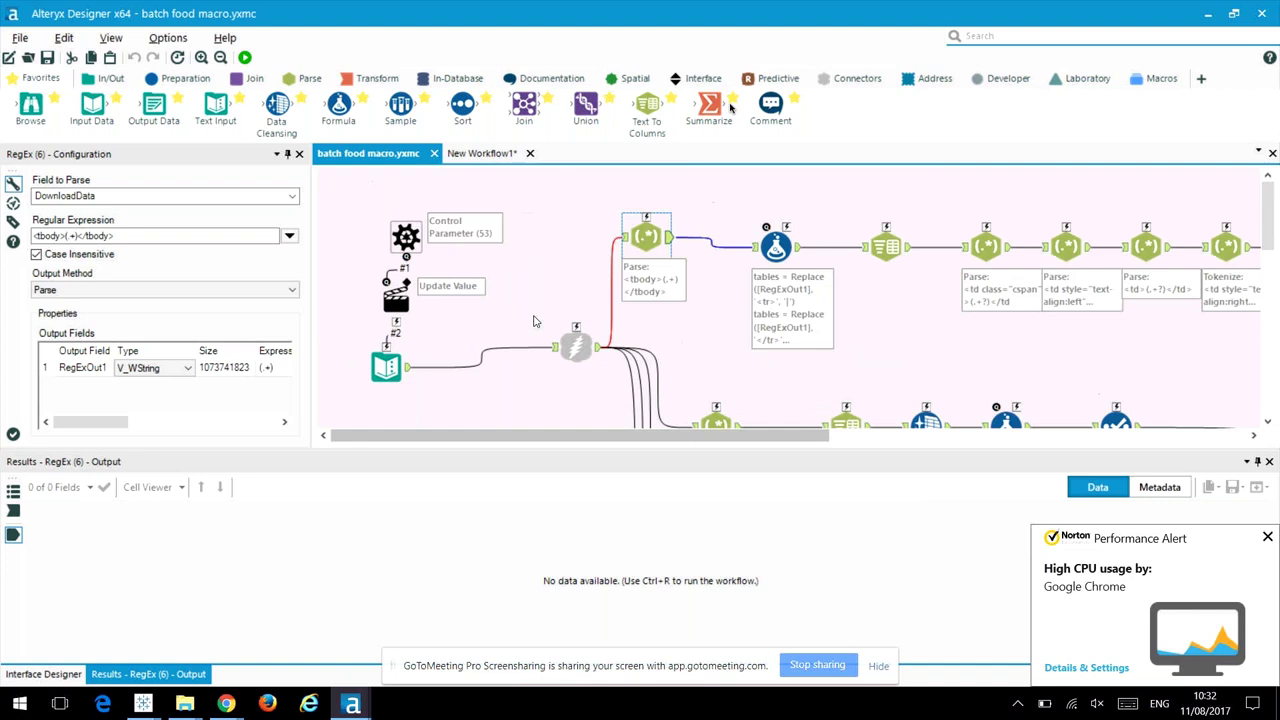
- Switch to the GELATO workbook in Tableau, dismiss the Norton alert and show the gelato nutrition dashboard in presentation mode
mouse_move(156, 712)
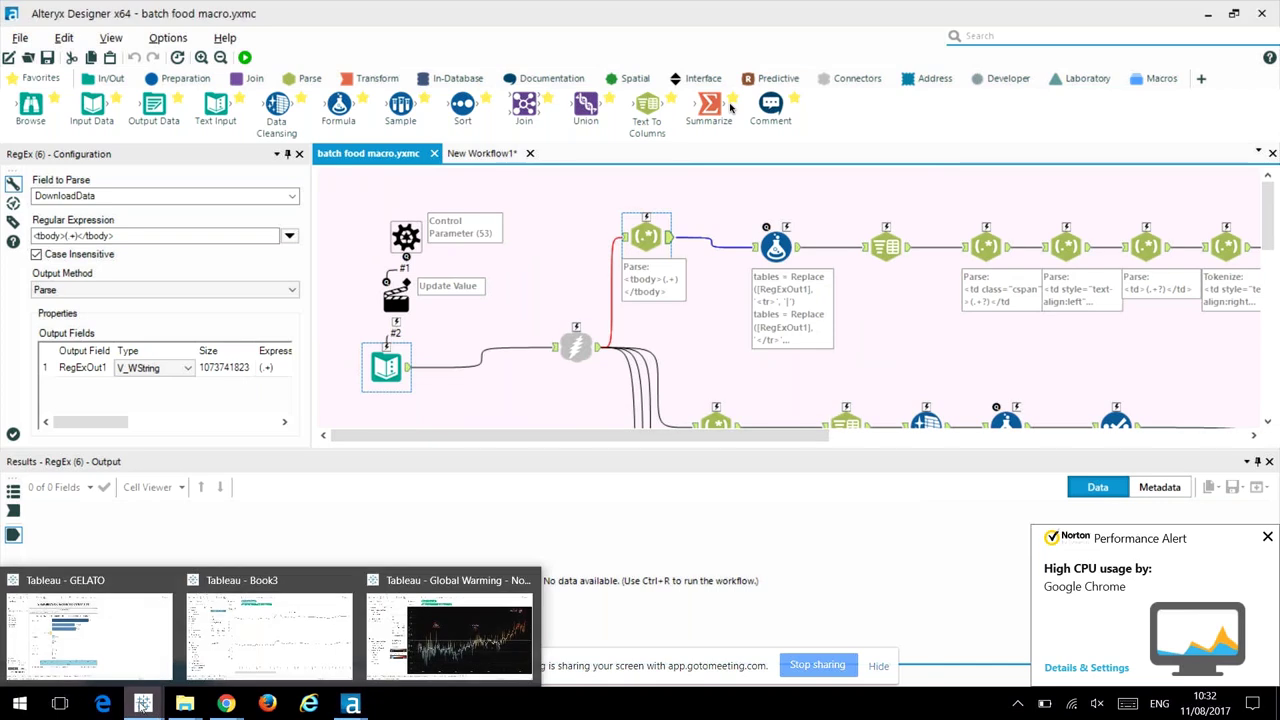
left_click(118, 643)
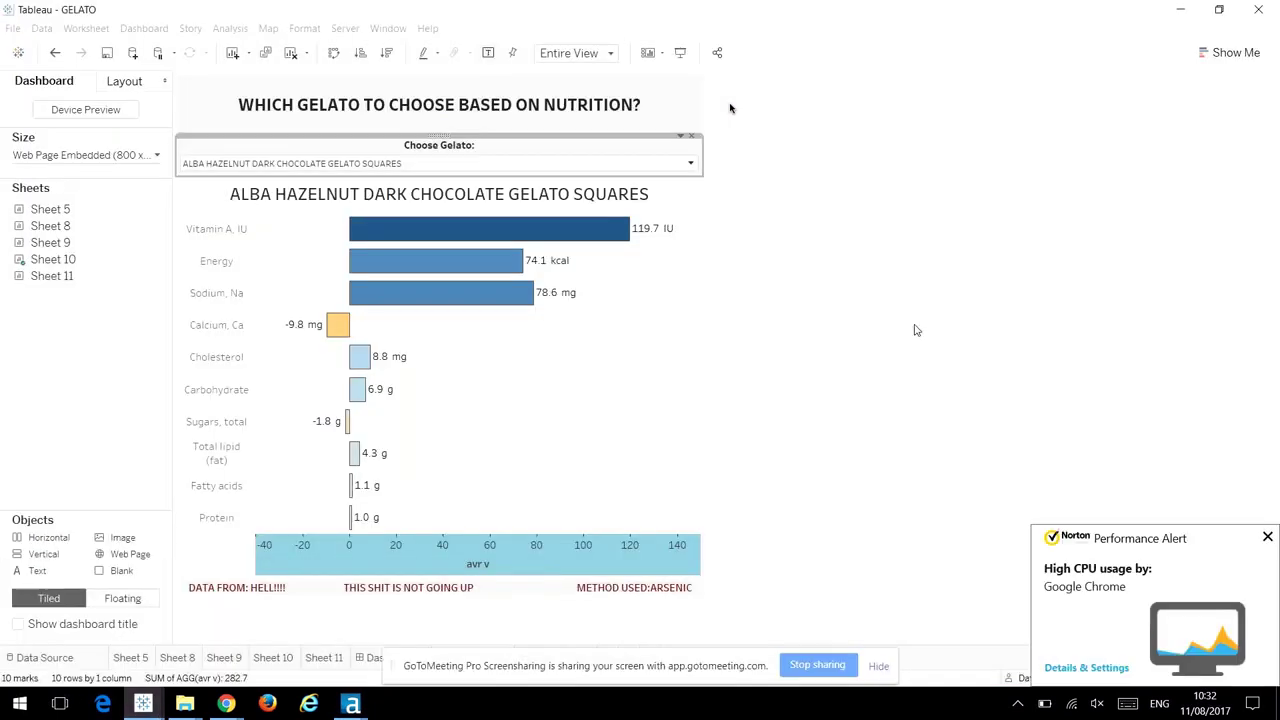
left_click(1265, 538)
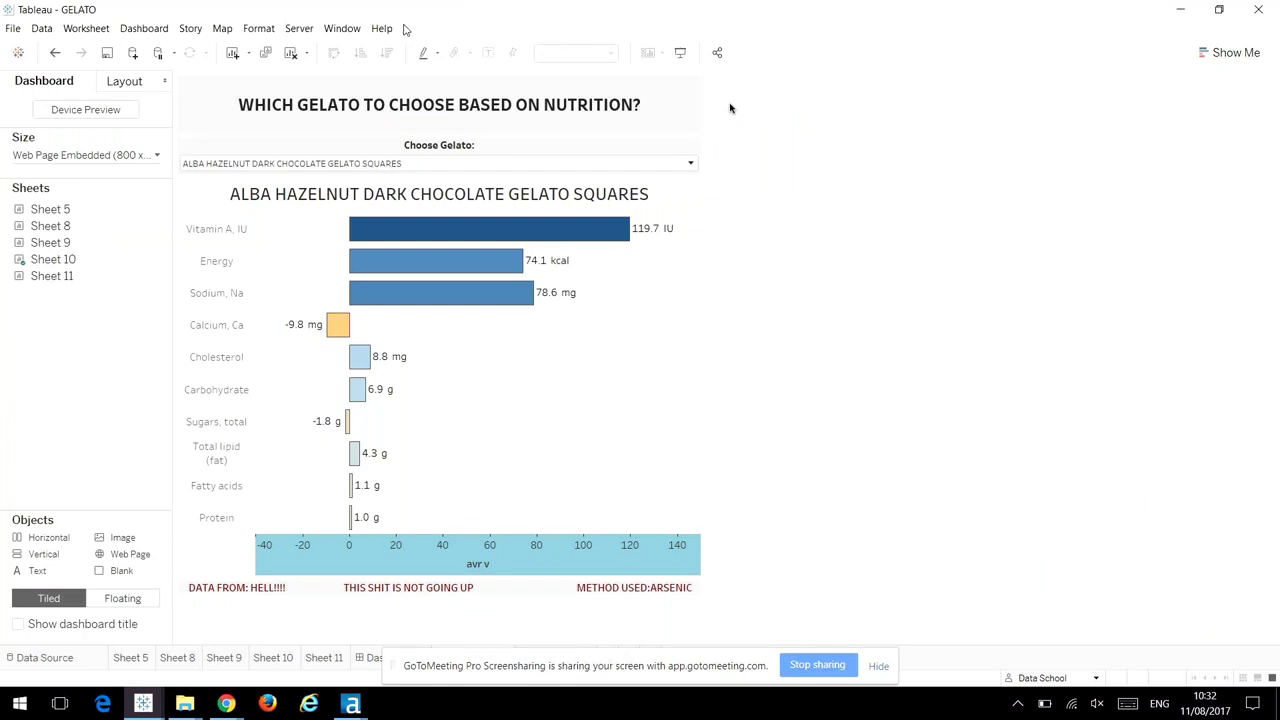
left_click(679, 53)
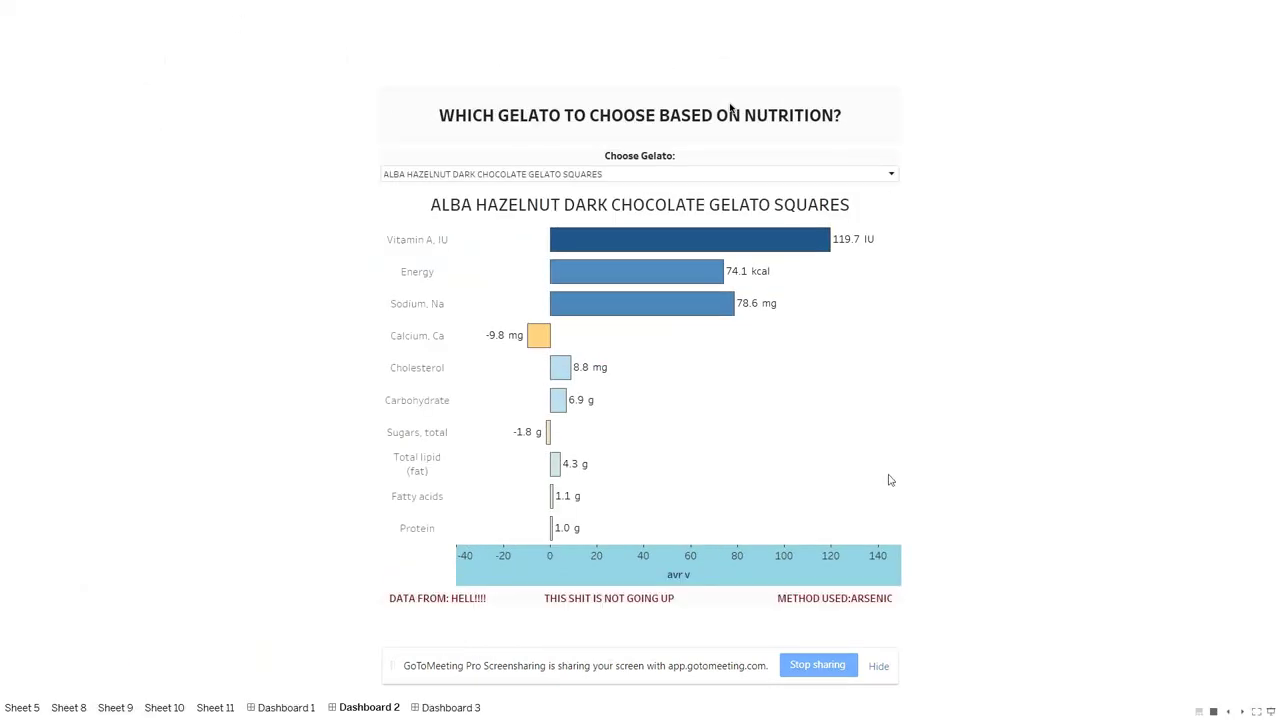
- Show the nutrition chart for ALMOND BASED GELATO and for ARTISAN GELATO WILD HONEY
left_click(595, 175)
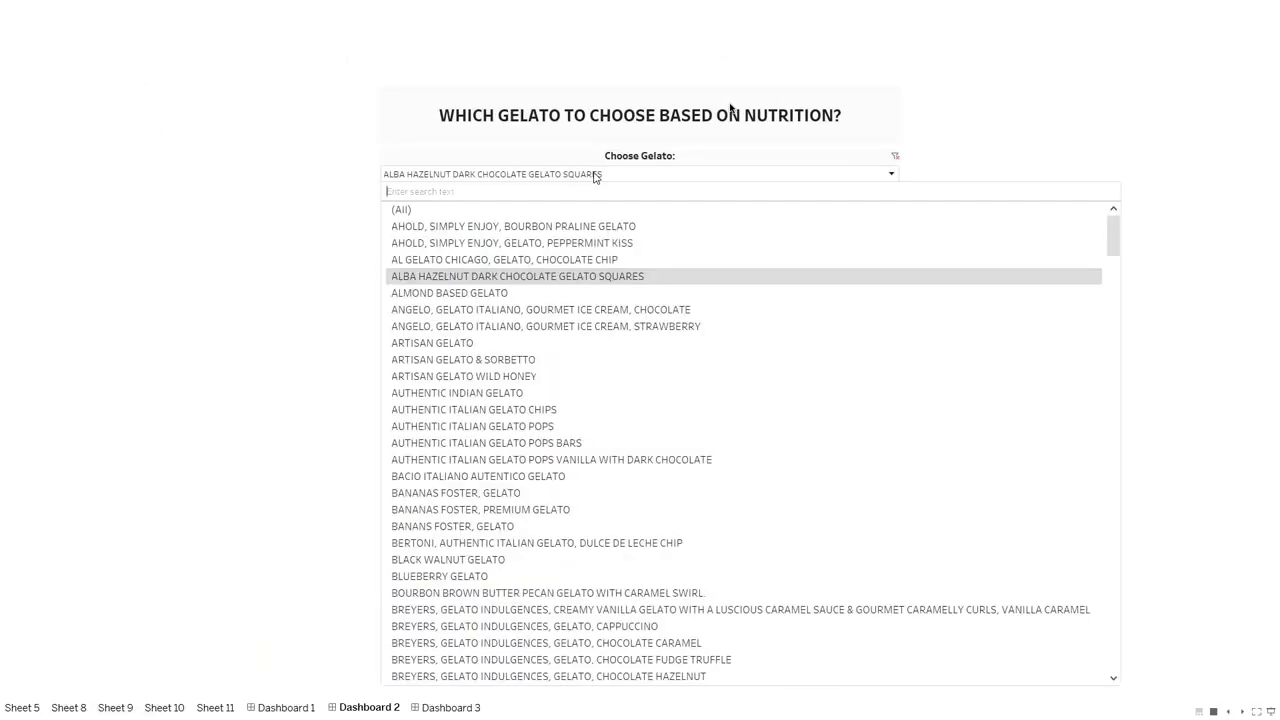
left_click(566, 292)
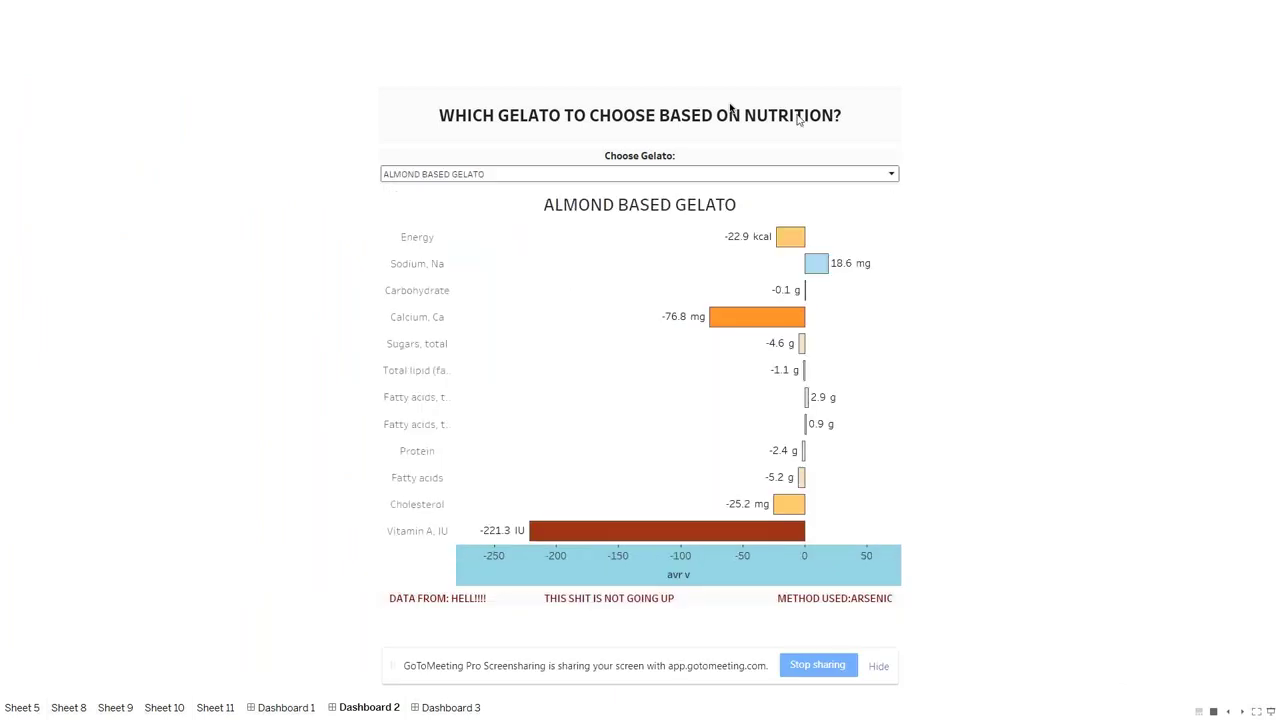
left_click(680, 177)
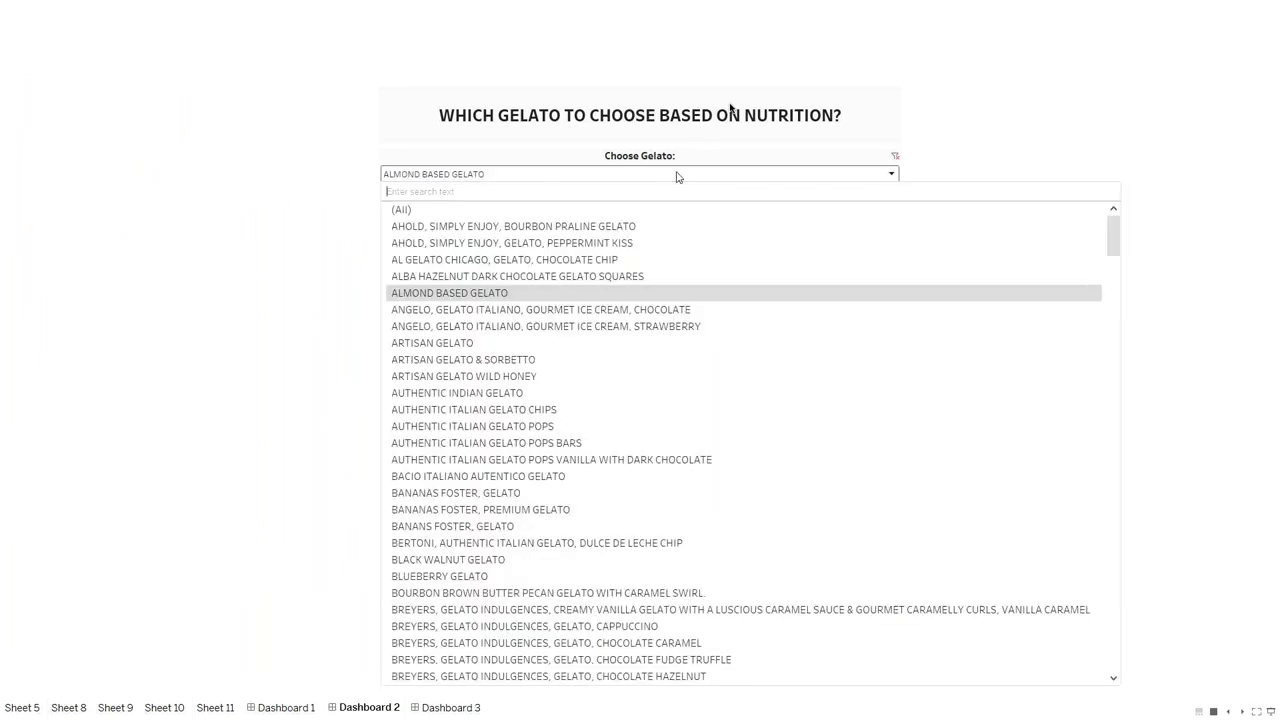
left_click(598, 376)
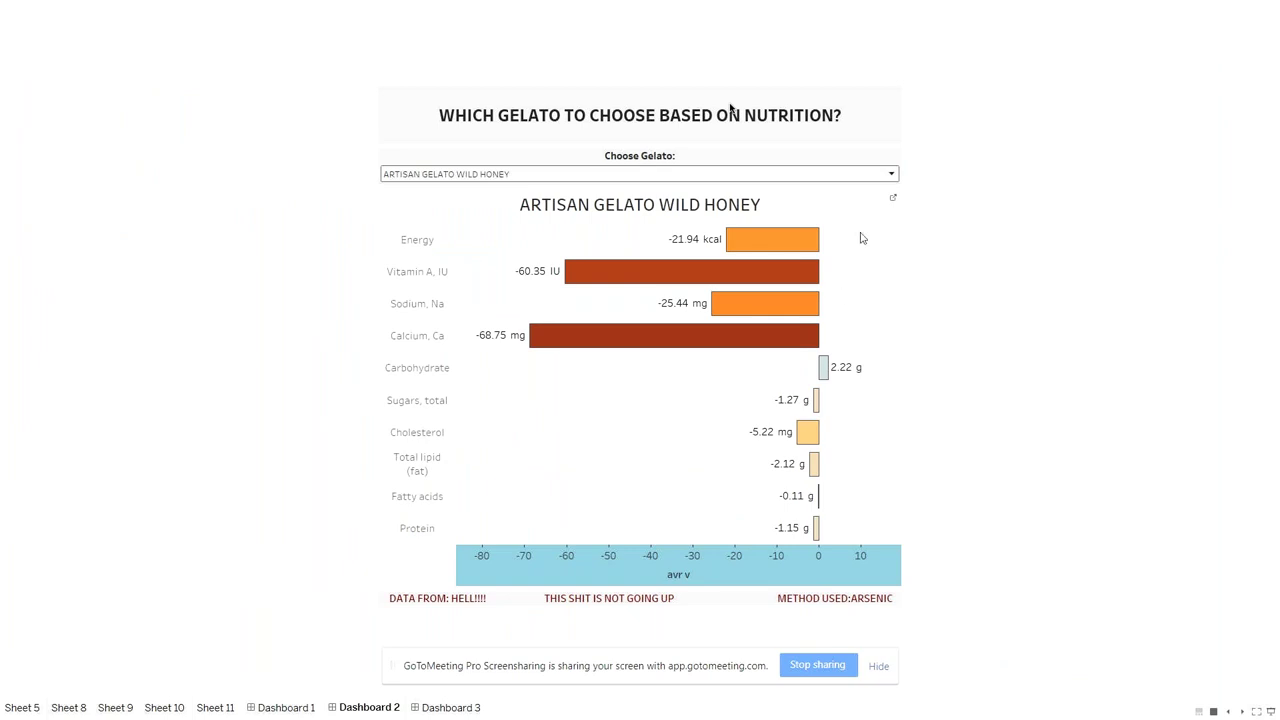
mouse_move(581, 352)
mouse_move(819, 240)
- View the nutrition charts of ALMOND BASED GELATO, CARIBBEAN COCONUT GELATO and CLASSICS COCONUT GELATO one after another
left_click(706, 181)
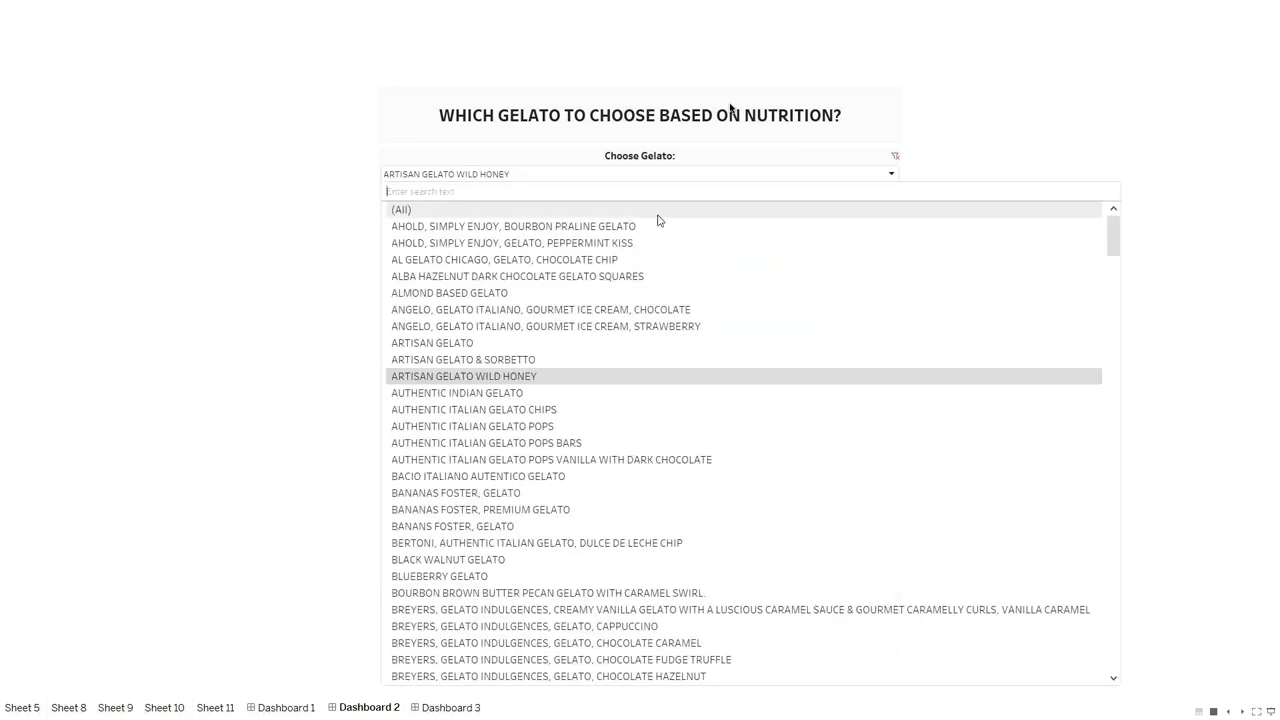
left_click(635, 290)
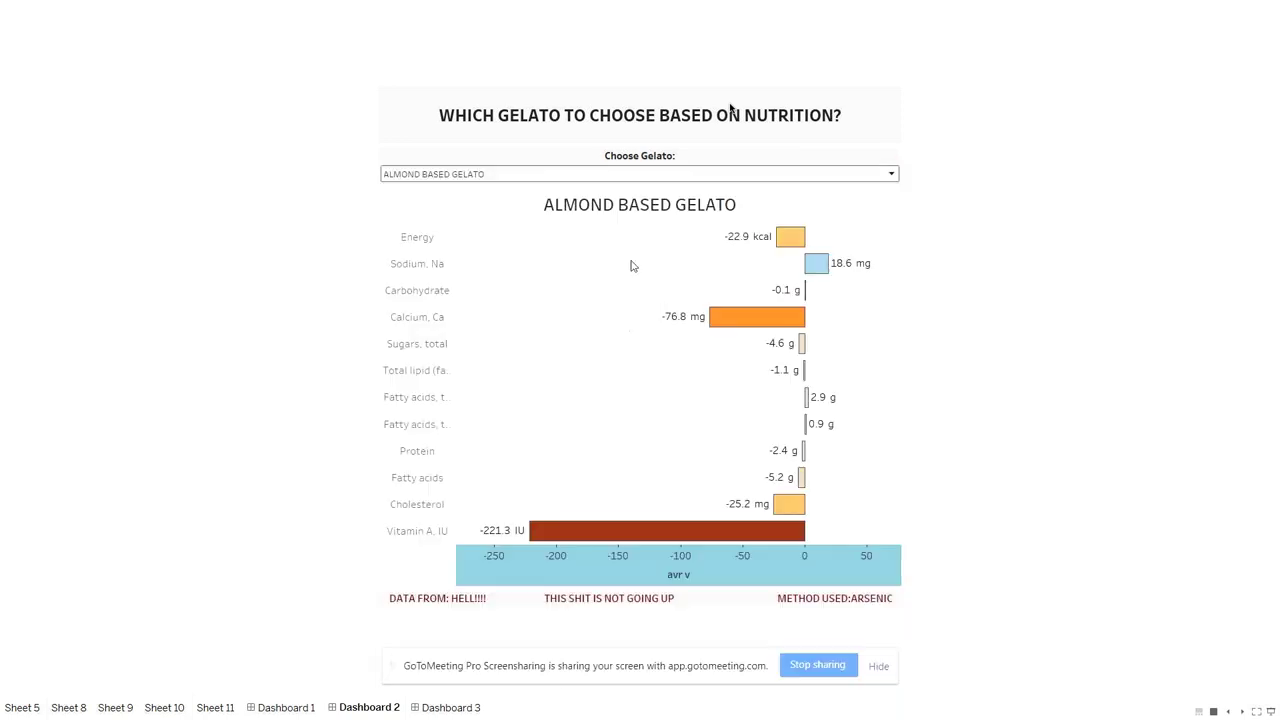
left_click(551, 177)
scroll(560, 390, "down", 5)
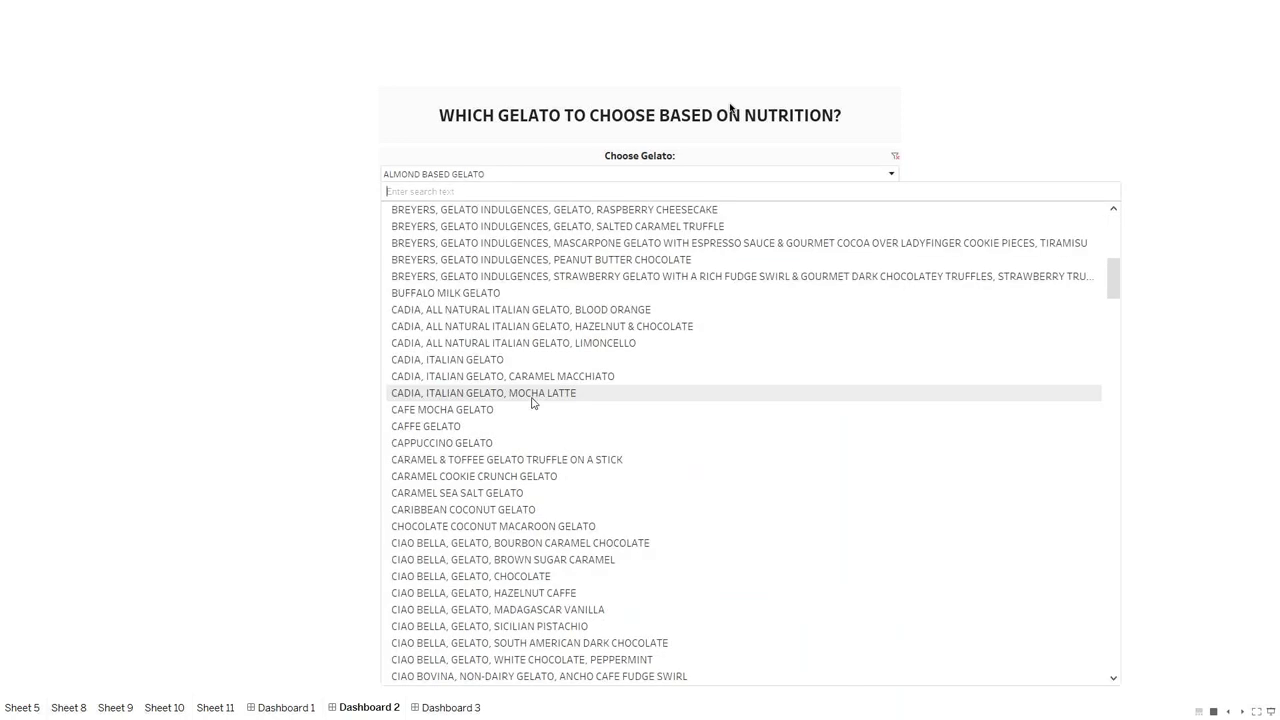
scroll(533, 402, "down", 1)
left_click(535, 460)
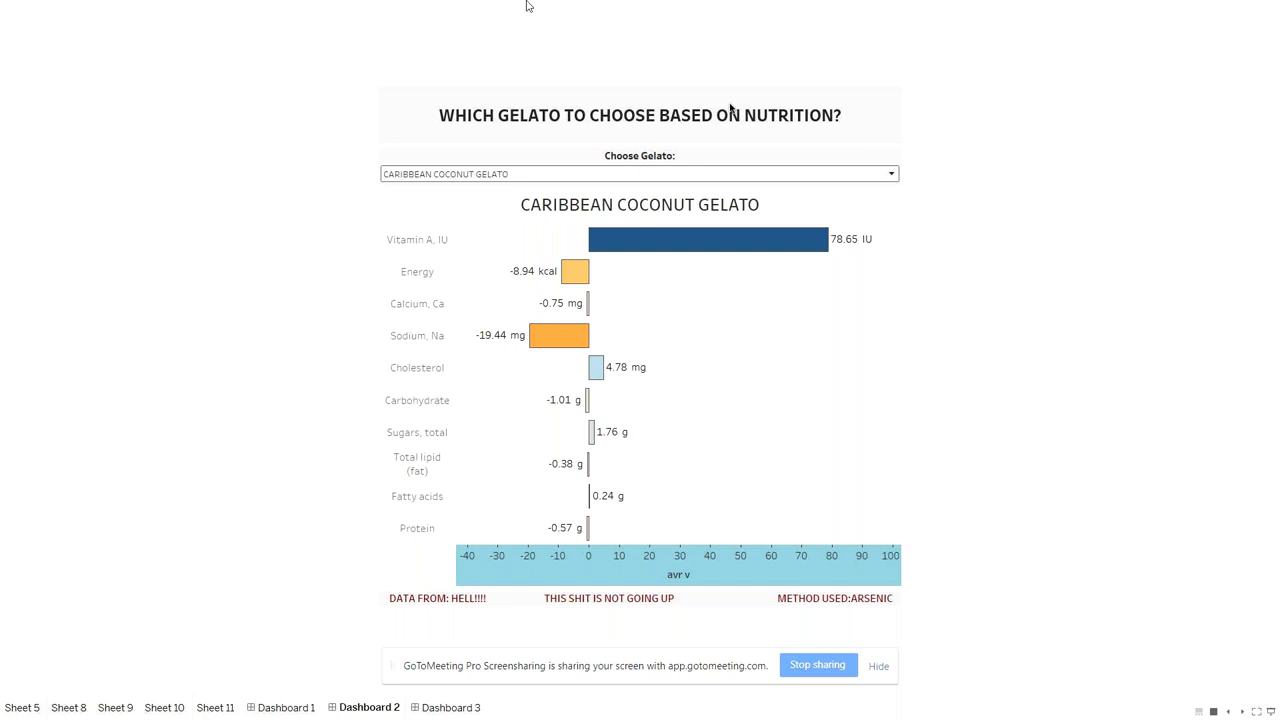
left_click(593, 176)
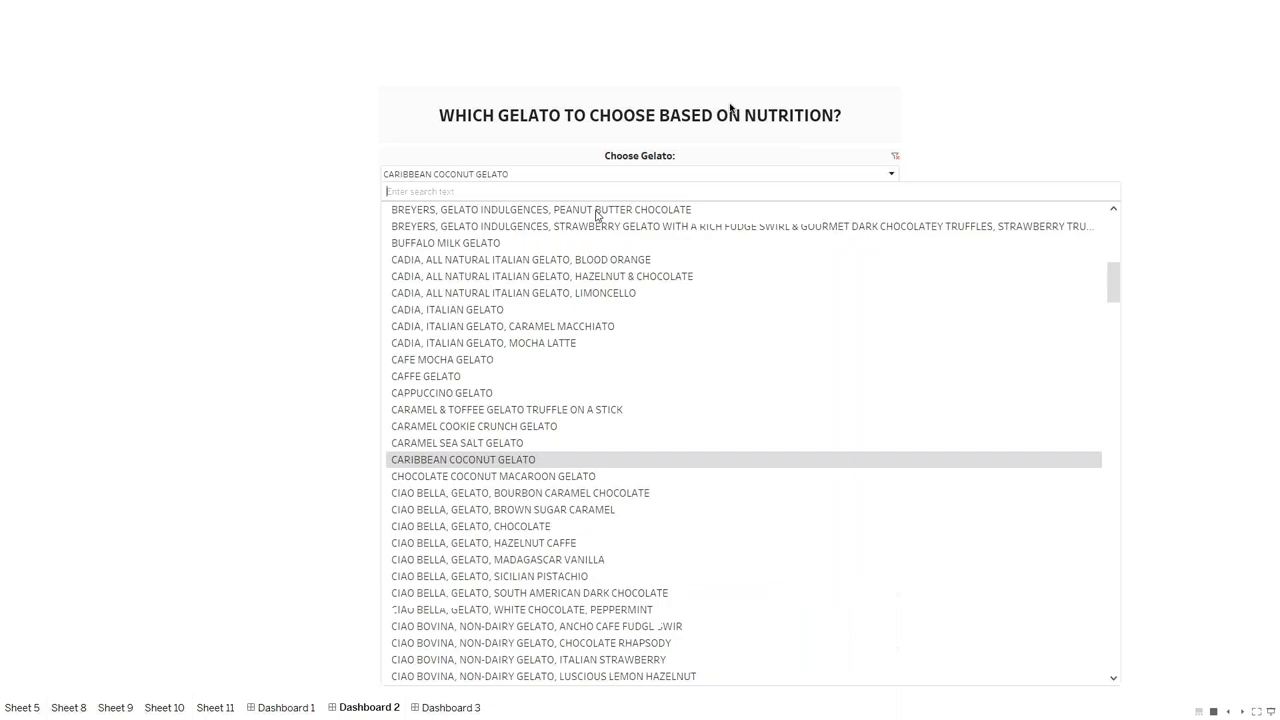
scroll(571, 500, "down", 5)
left_click(572, 493)
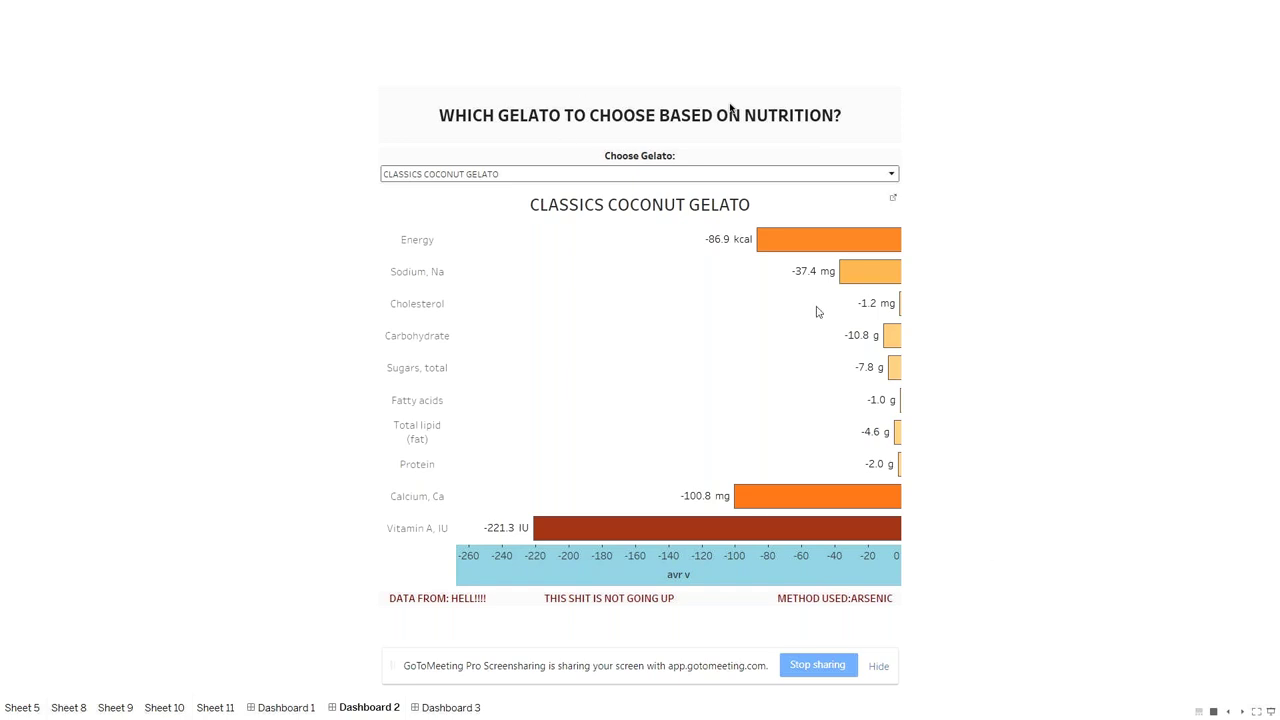
- View Dashboard 1 with its side-by-side gelato comparison, and switch to Dashboard 3
left_click(262, 707)
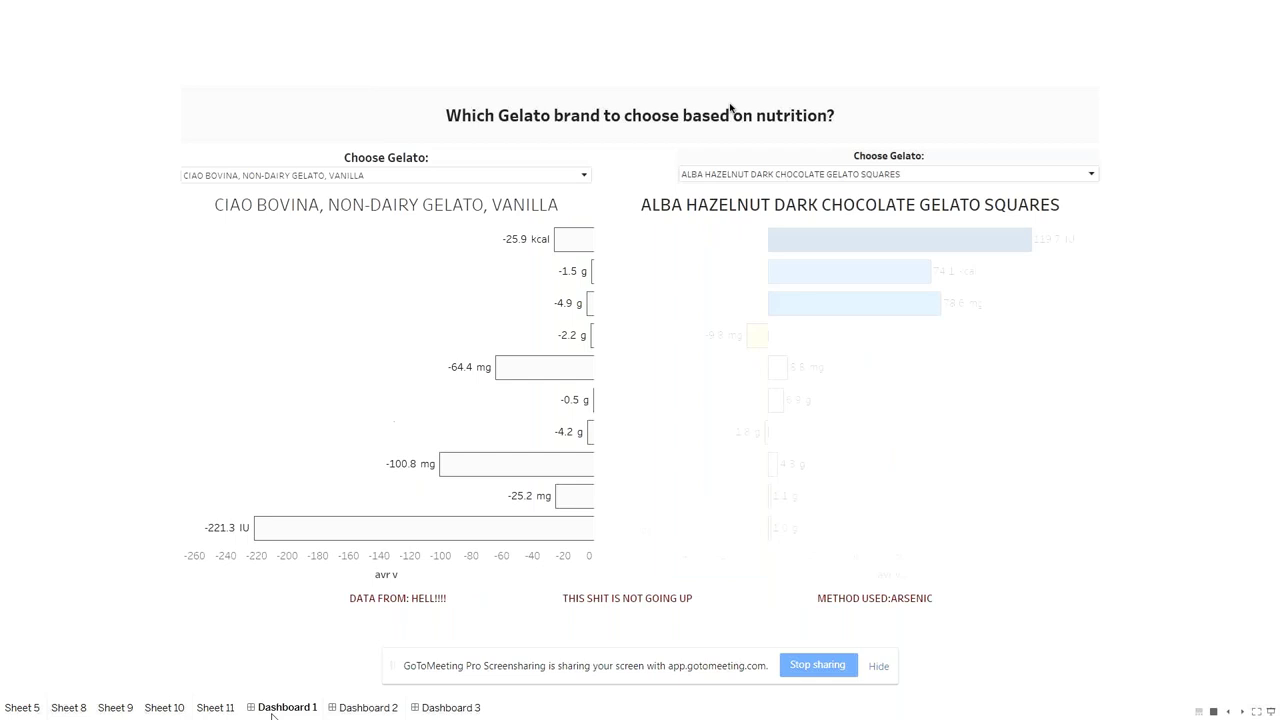
left_click(414, 709)
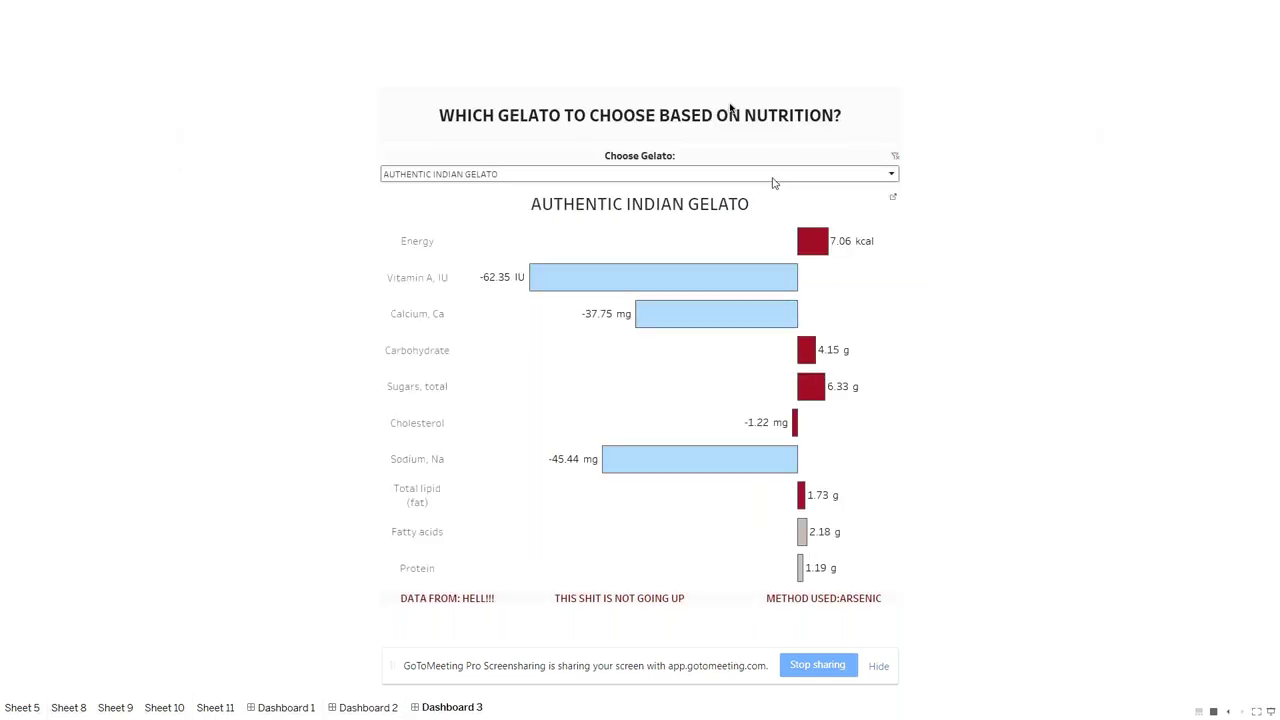
mouse_move(812, 240)
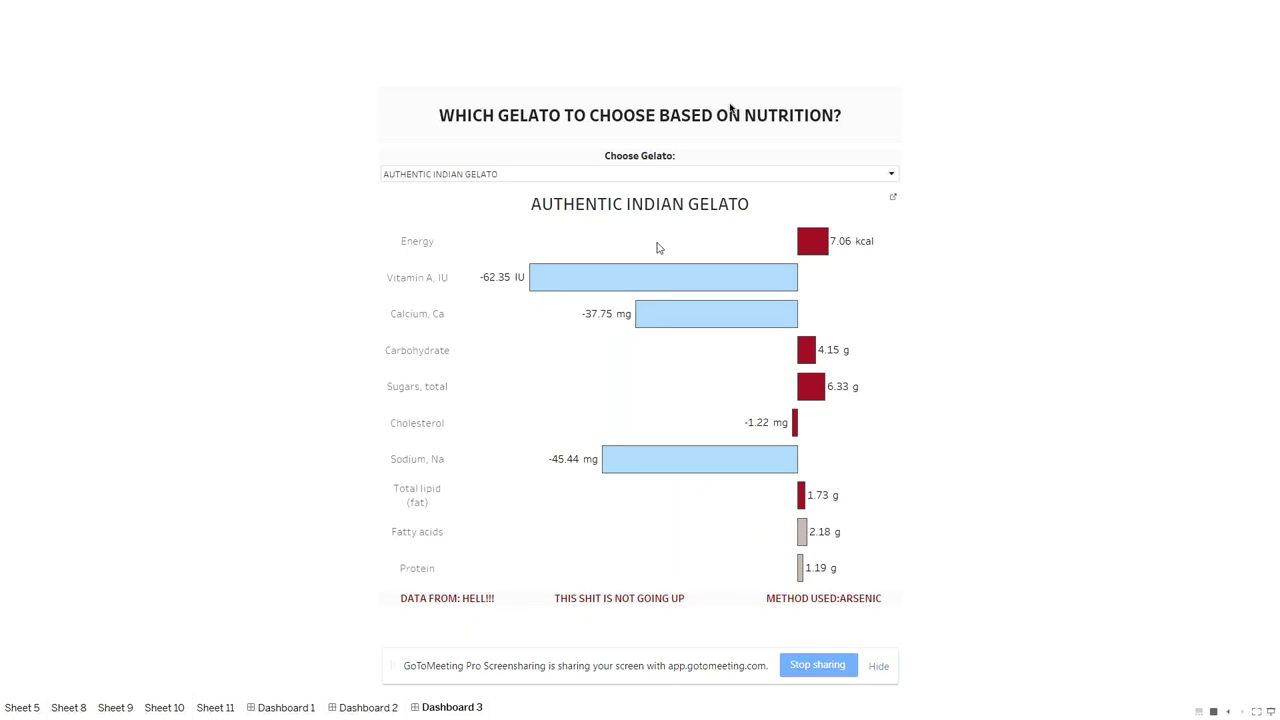
- On Dashboard 3, view the charts for AUTHENTIC ITALIAN GELATO POPS VANILLA WITH DARK CHOCOLATE and Breyers Gelato Indulgences CHOCOLATE FUDGE TRUFFLE
left_click(605, 174)
left_click(550, 460)
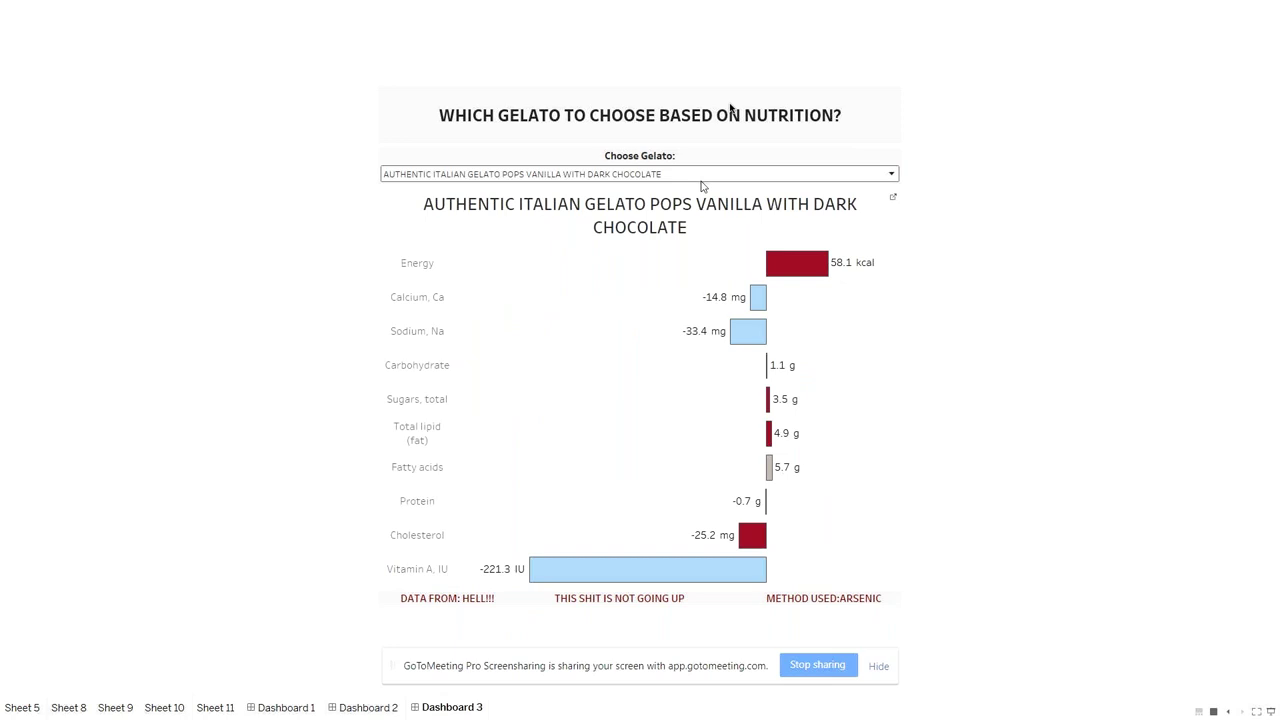
left_click(700, 175)
left_click(600, 659)
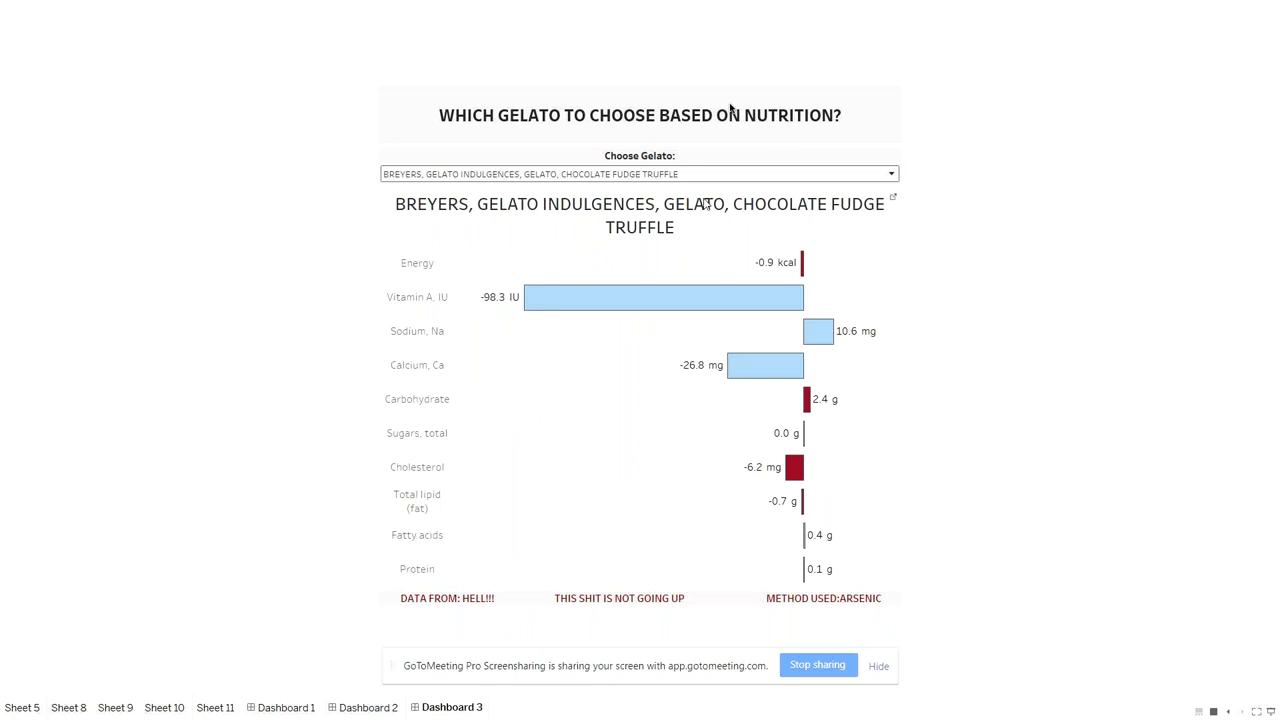
- View the charts for BACIO ITALIANO AUTENTICO GELATO and BOURBON BROWN BUTTER PECAN GELATO WITH CARAMEL SWIRL on Dashboard 3
left_click(722, 175)
left_click(711, 481)
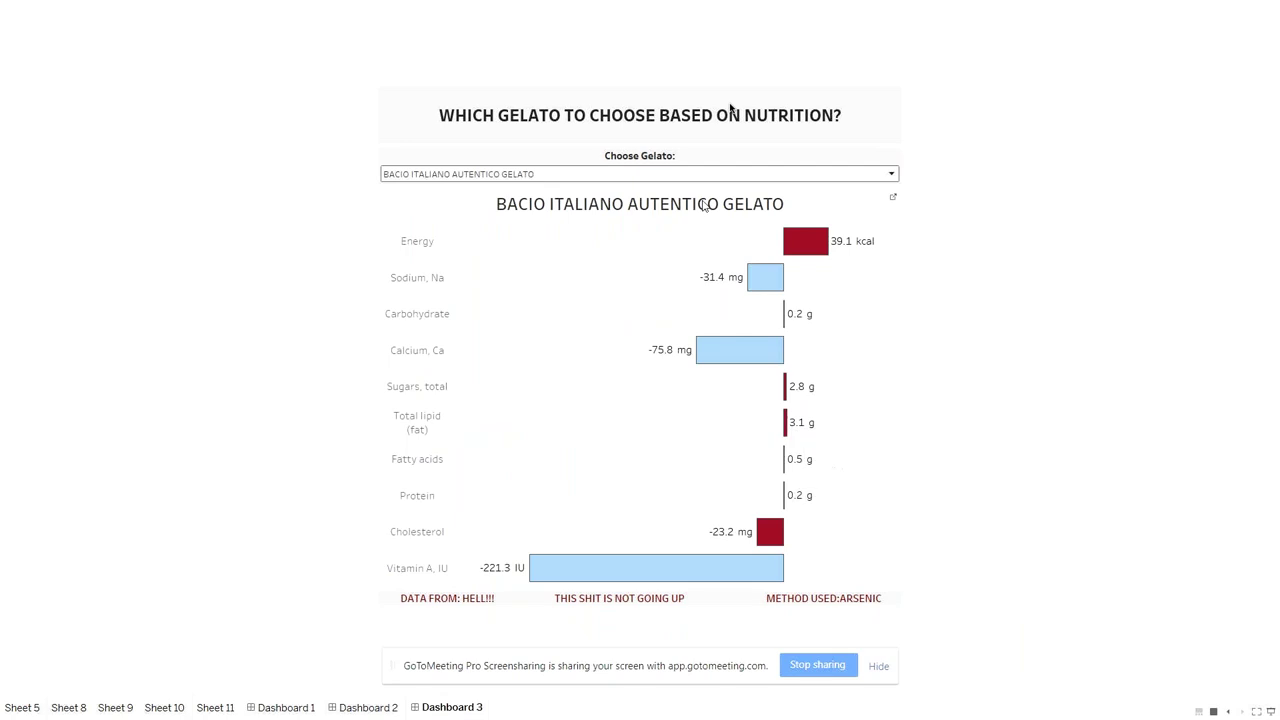
left_click(697, 183)
left_click(660, 592)
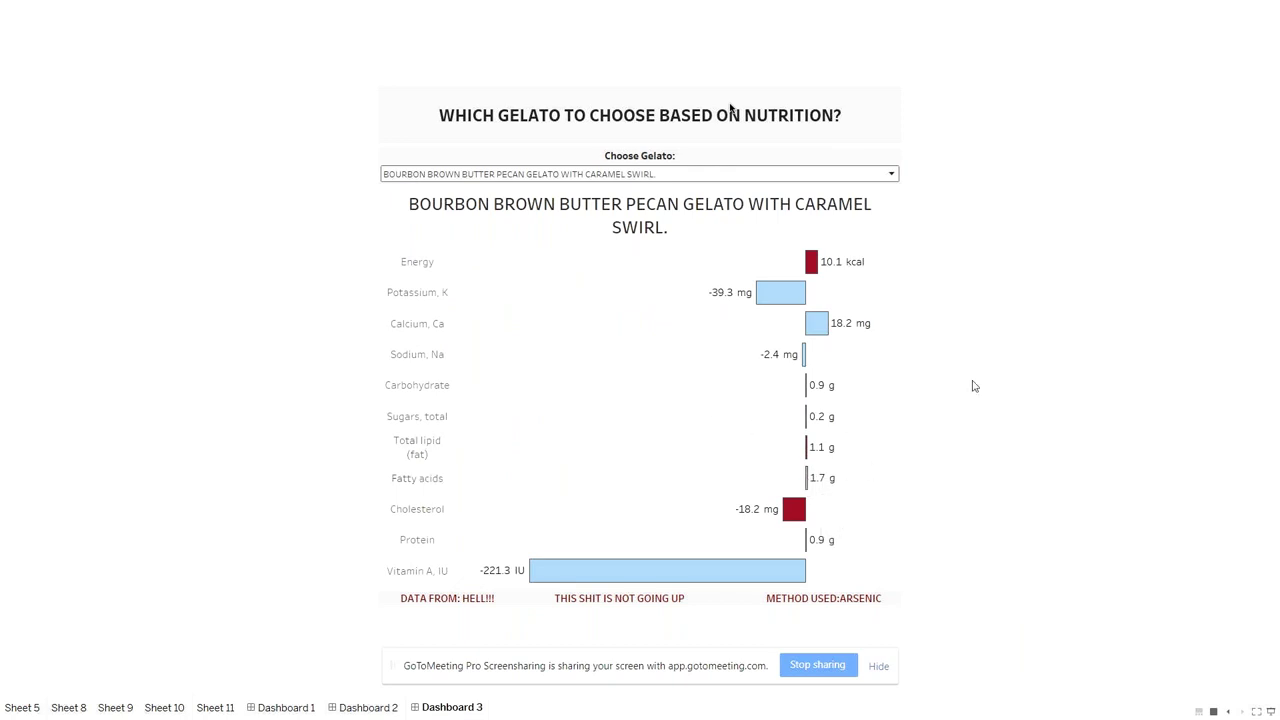
- Choose ANGELO, GELATO ITALIANO, GOURMET ICE CREAM, CHOCOLATE as the gelato shown on Dashboard 3
left_click(657, 176)
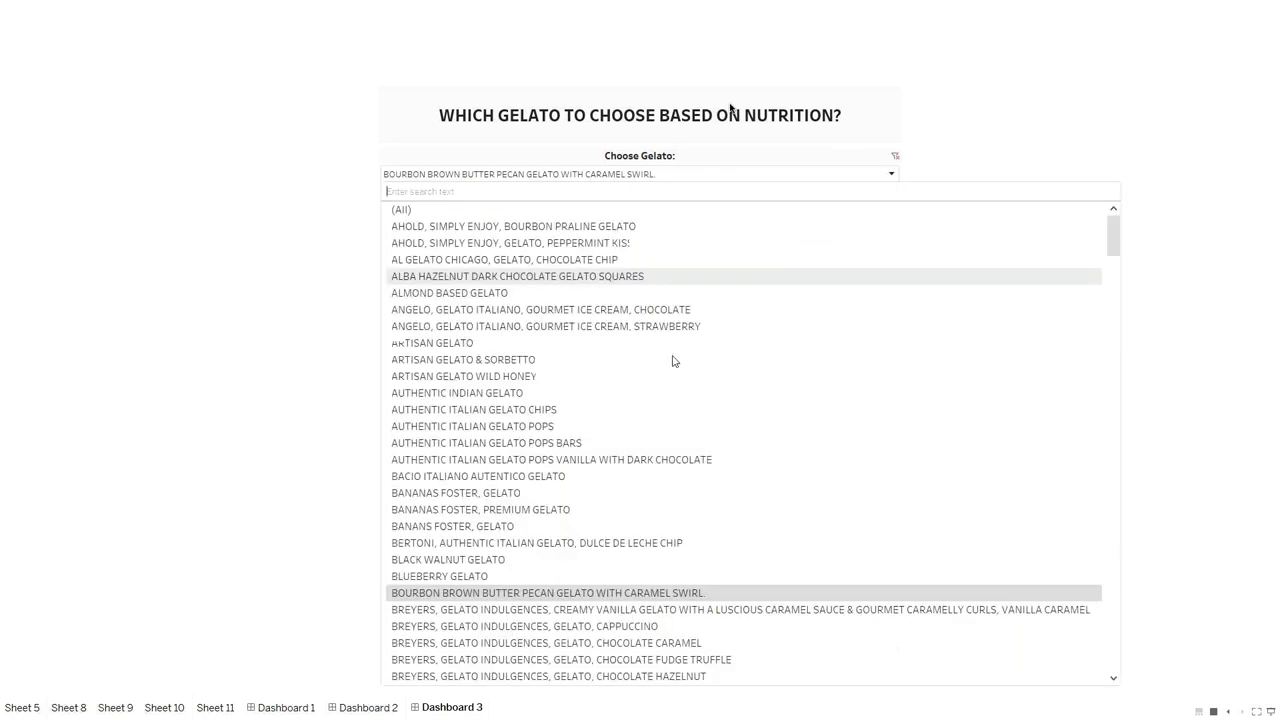
key("Down")
key("Down")
key("Return")
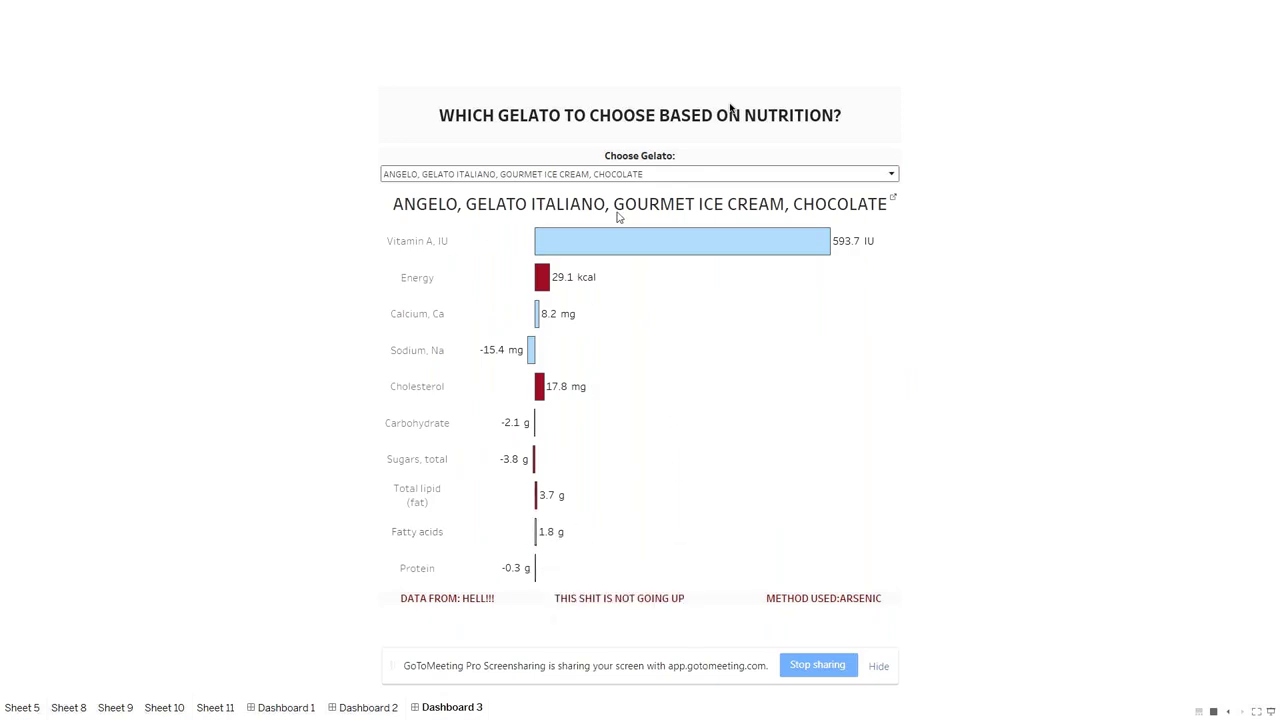
- Choose another gelato from further down the list and leave presentation mode
left_click(627, 177)
scroll(694, 612, "down", 10)
left_click(722, 626)
key("Escape")
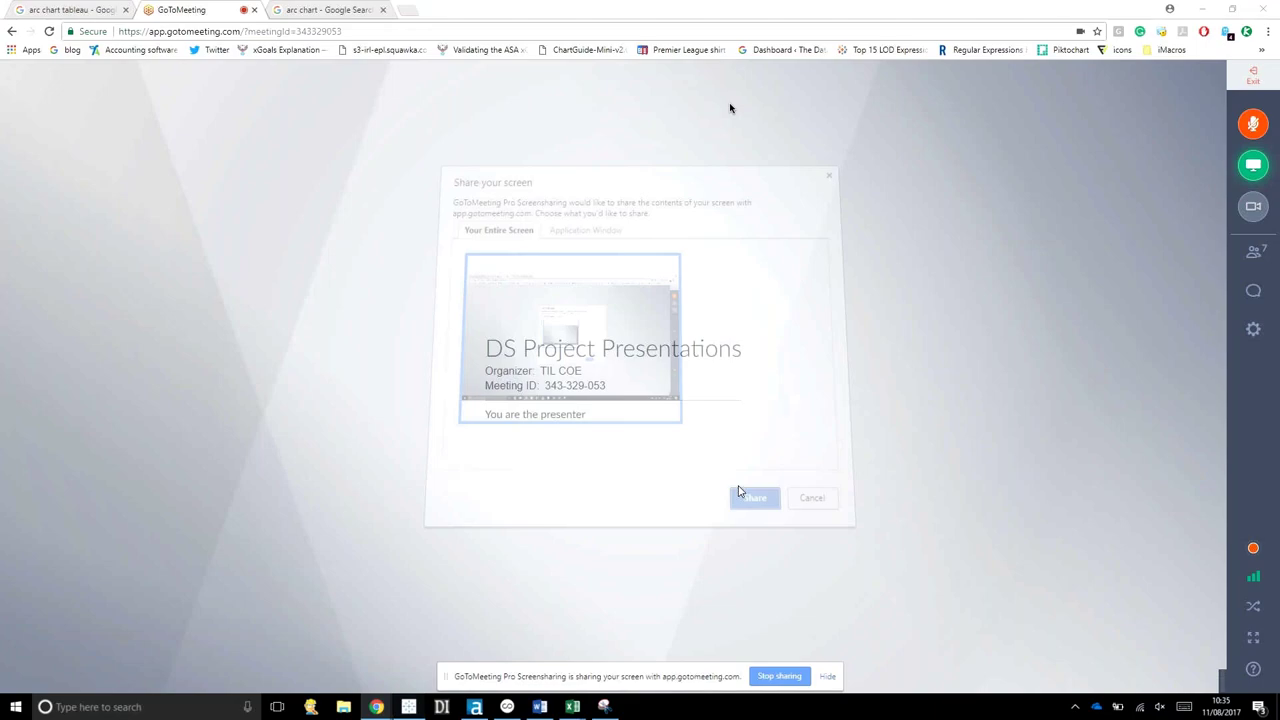
- Switch to the batch food macro in Alteryx and examine the tbody RegEx, the tables Replace formula and the Text To Columns split
key("alt+Tab")
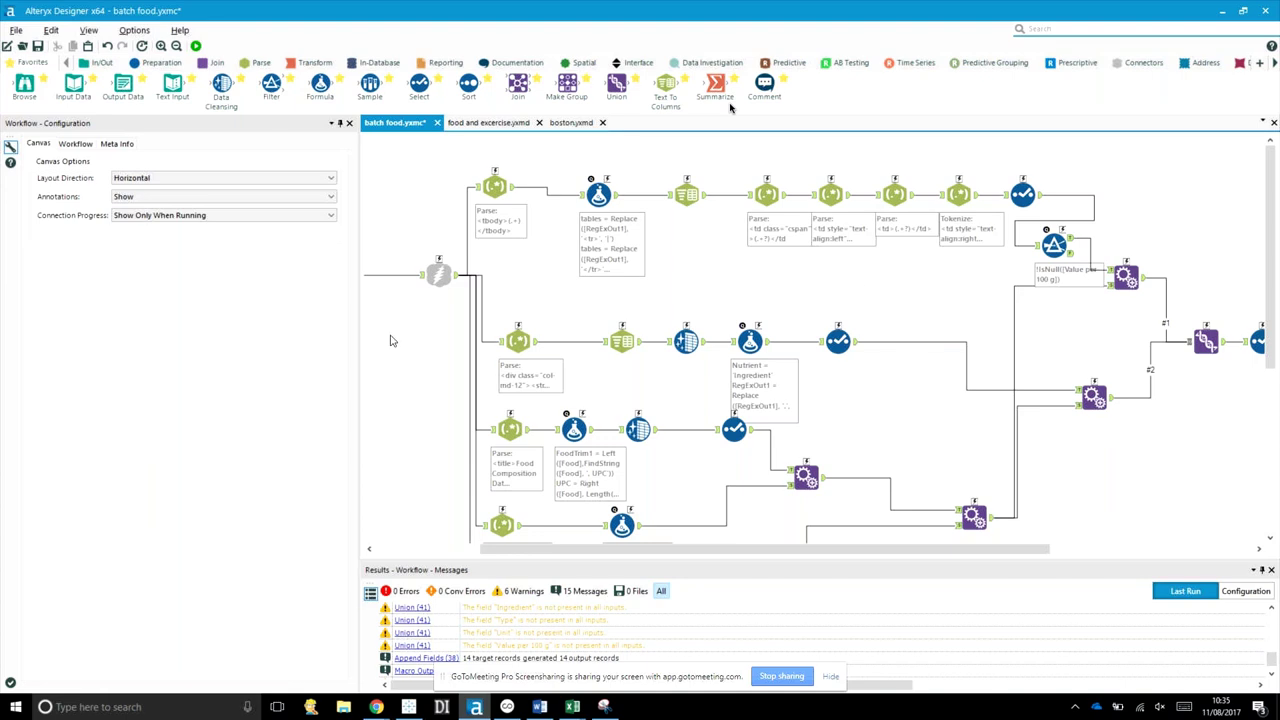
left_click(491, 188)
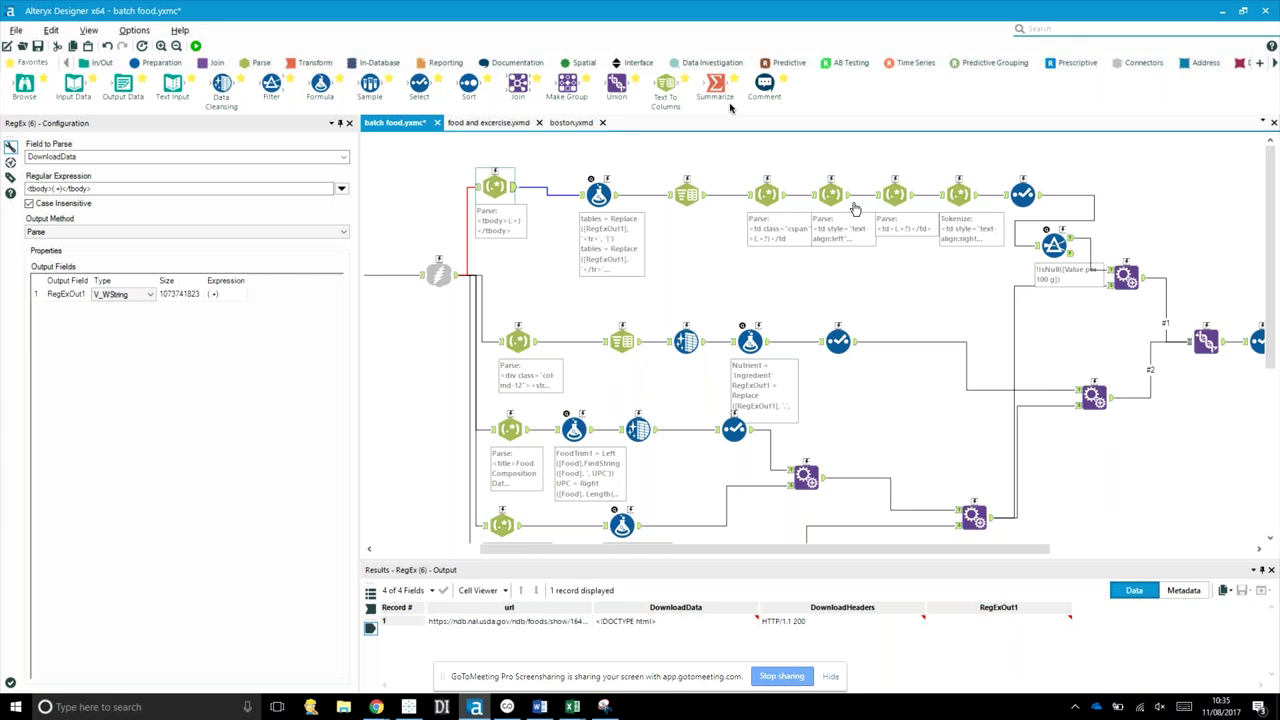
left_click(518, 188)
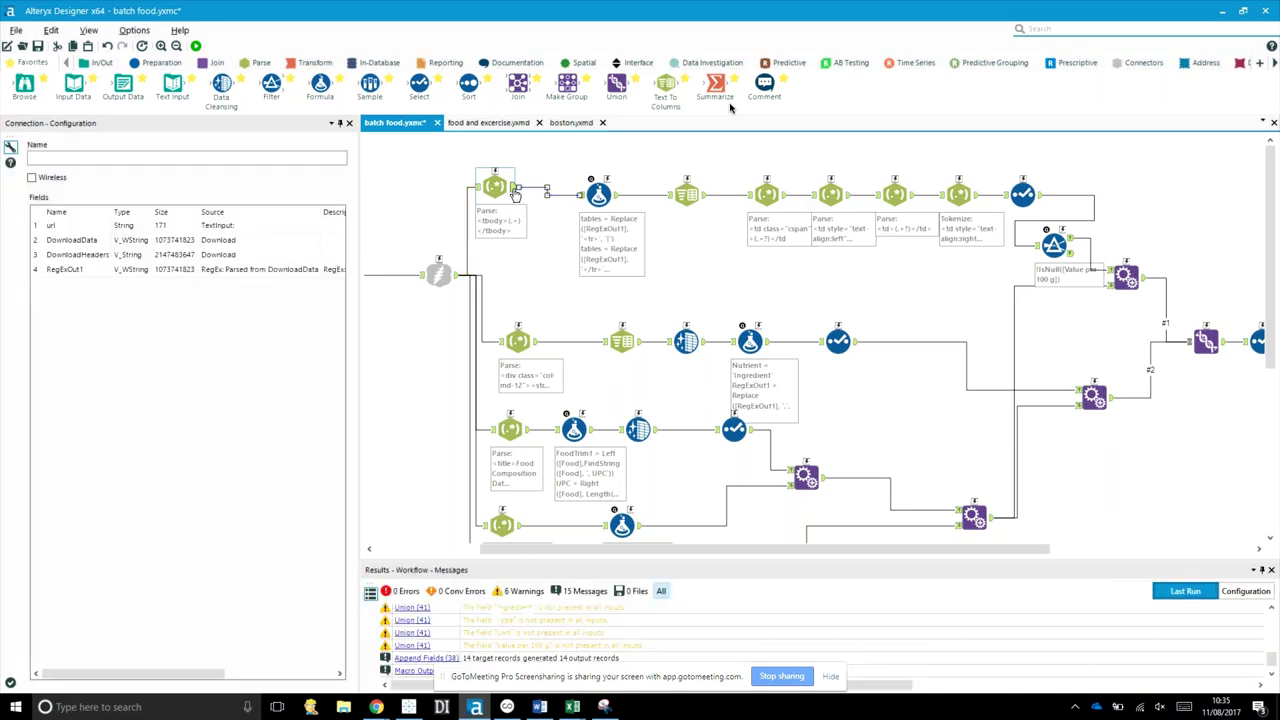
left_click(495, 187)
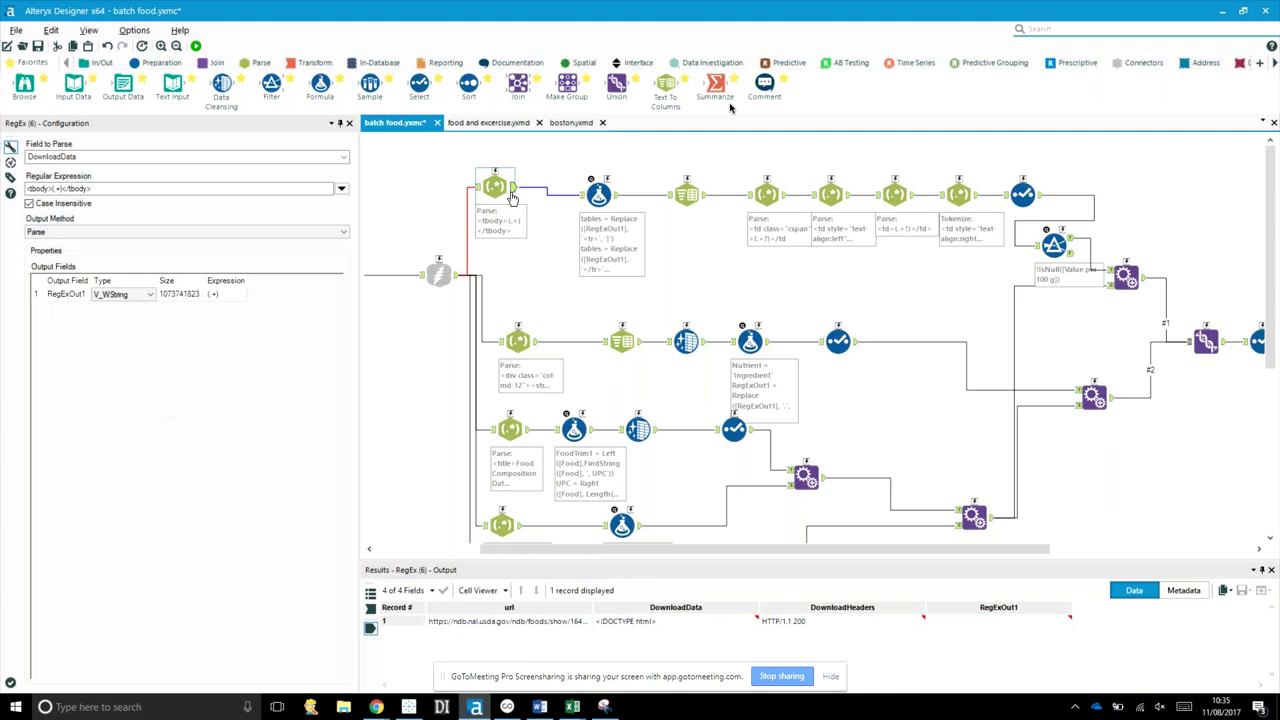
left_click(612, 252)
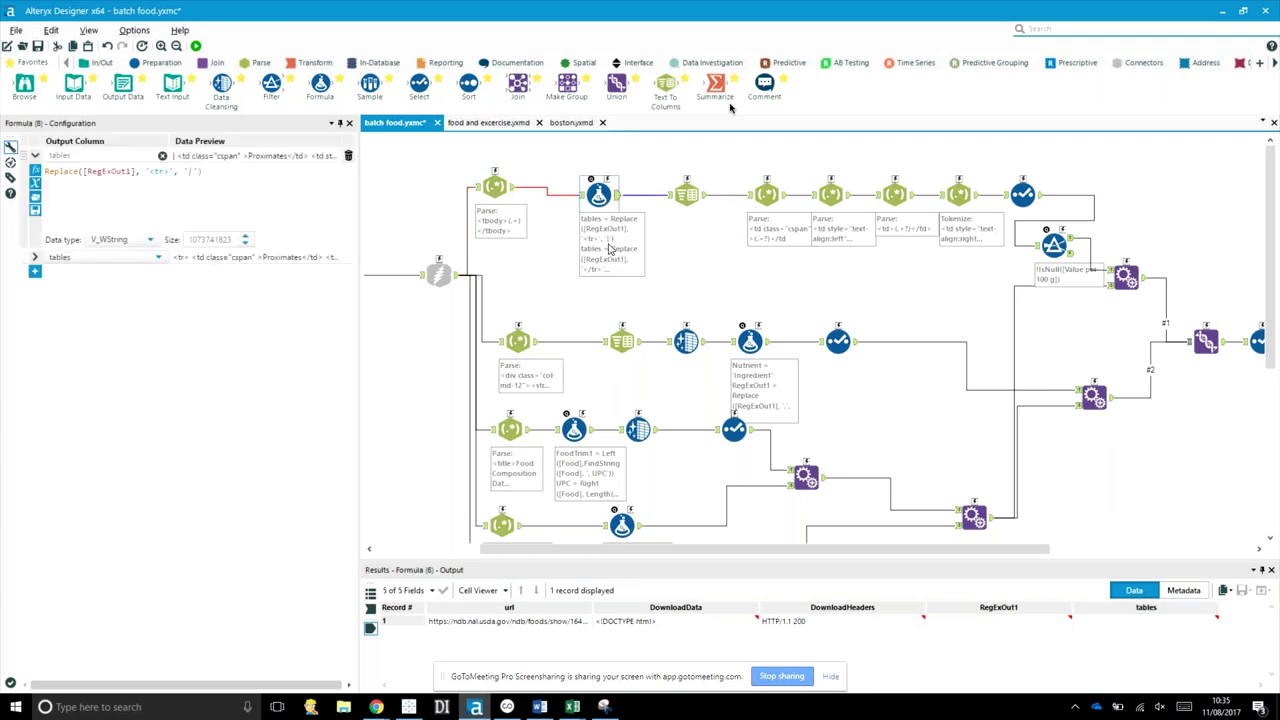
left_click(688, 198)
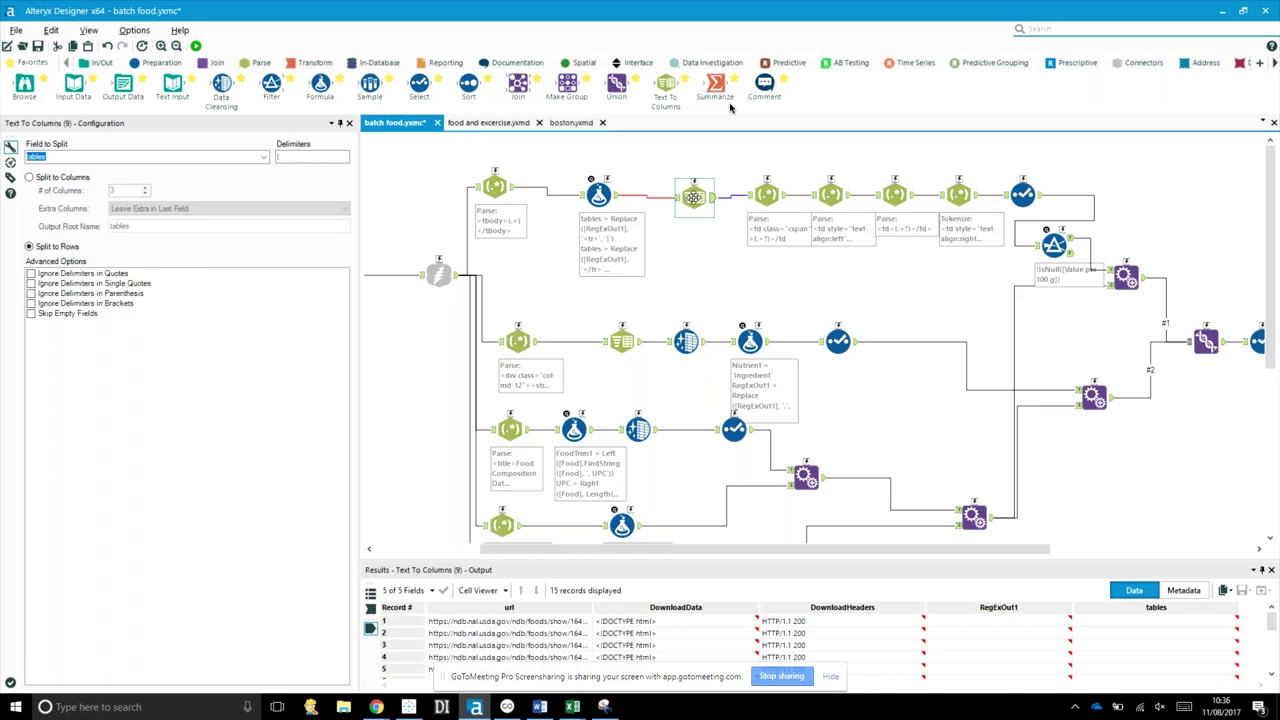
- Examine the output of the RegEx tool that parses Nutrient, enlarging the results area and hiding the screen-sharing notice
left_click(766, 194)
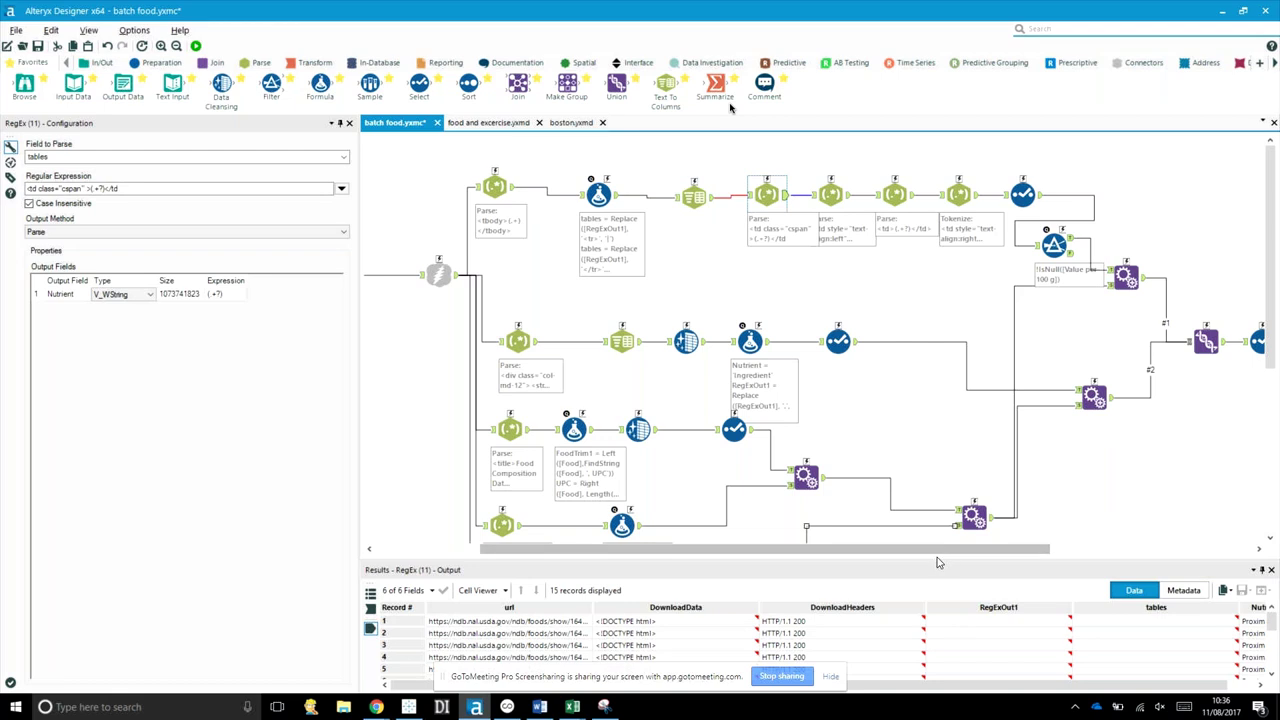
left_click_drag(938, 545, 920, 395)
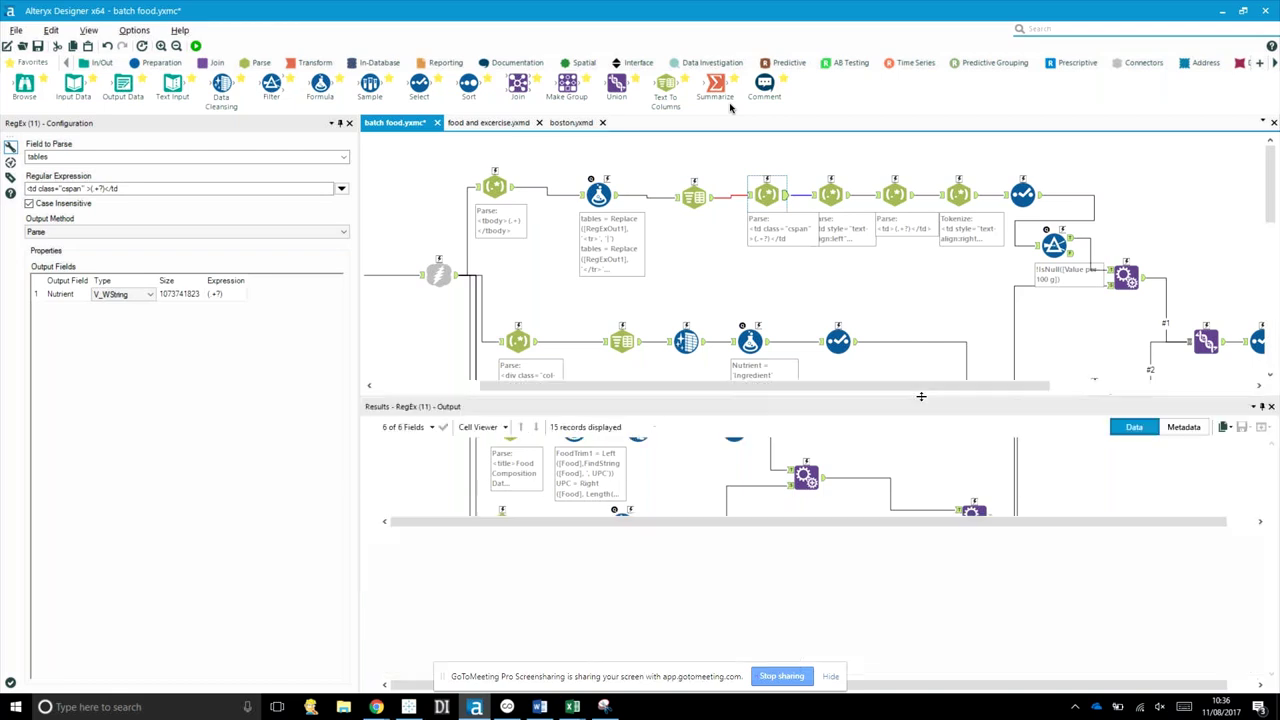
left_click(836, 680)
left_click_drag(871, 686, 935, 688)
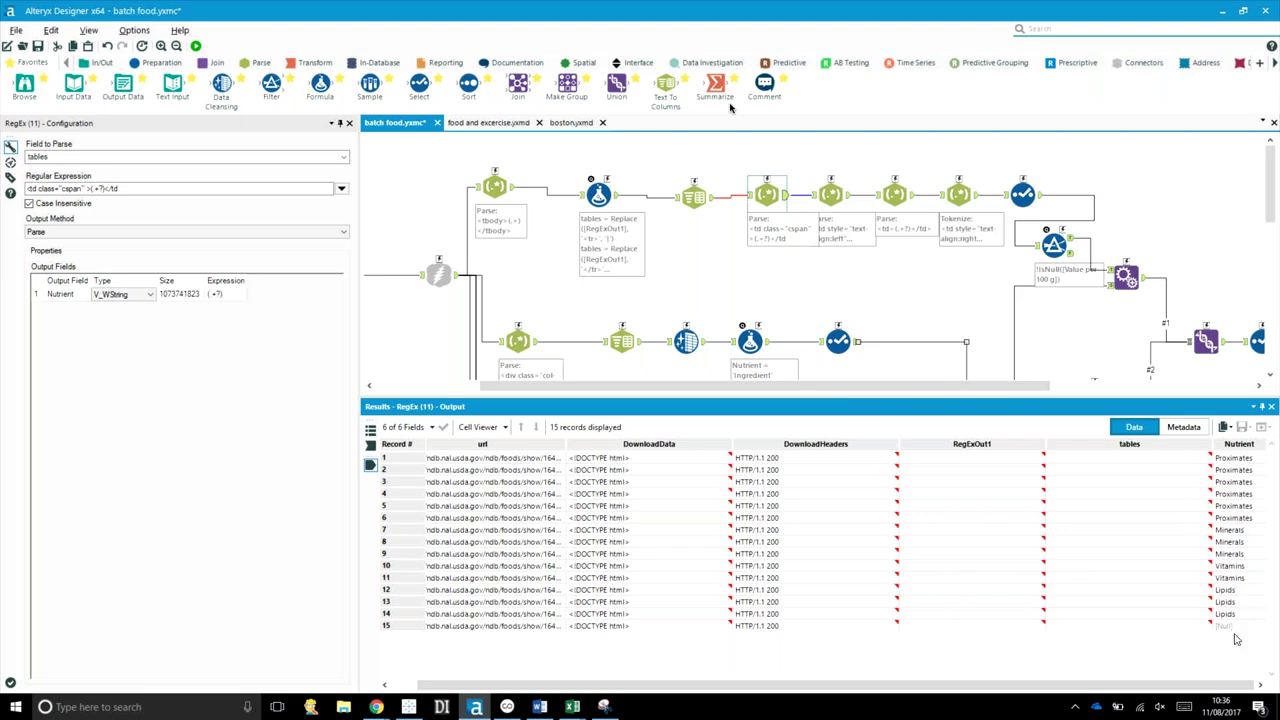
- Examine the output columns of the RegEx tools that parse Type and Unit and of the one that tokenizes tables into two columns
left_click(848, 199)
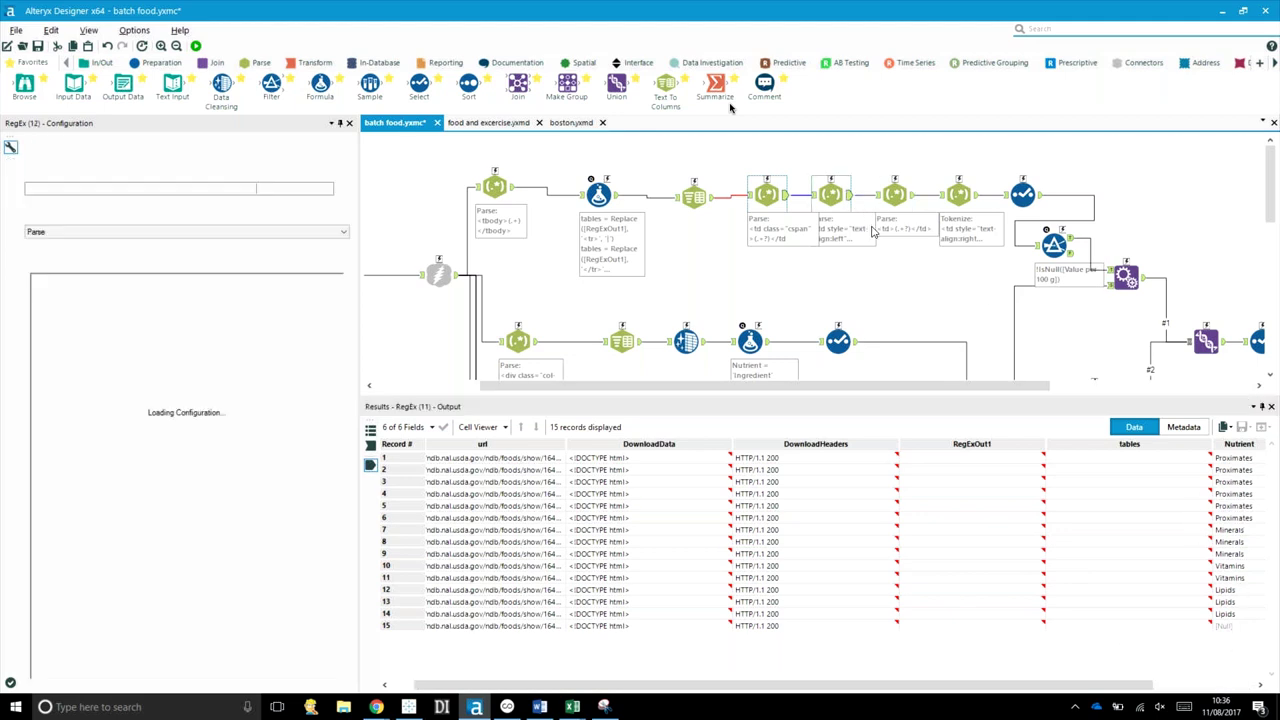
left_click_drag(948, 686, 1050, 686)
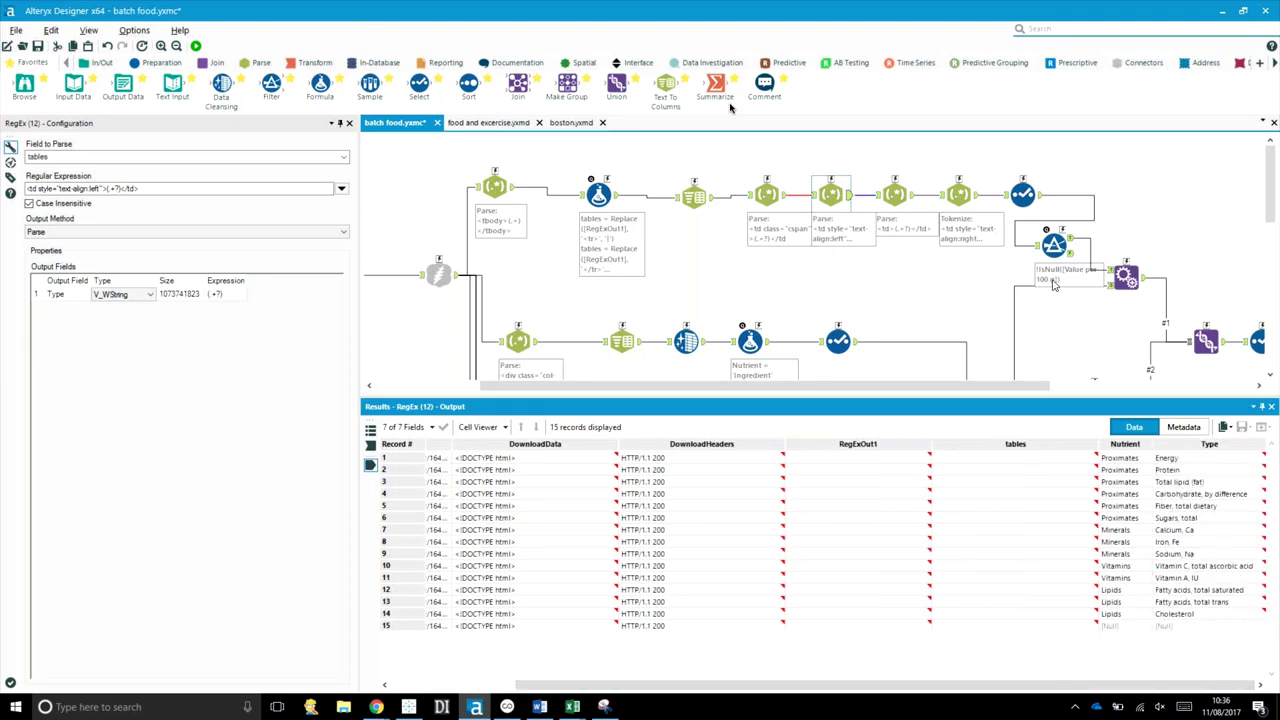
left_click(912, 198)
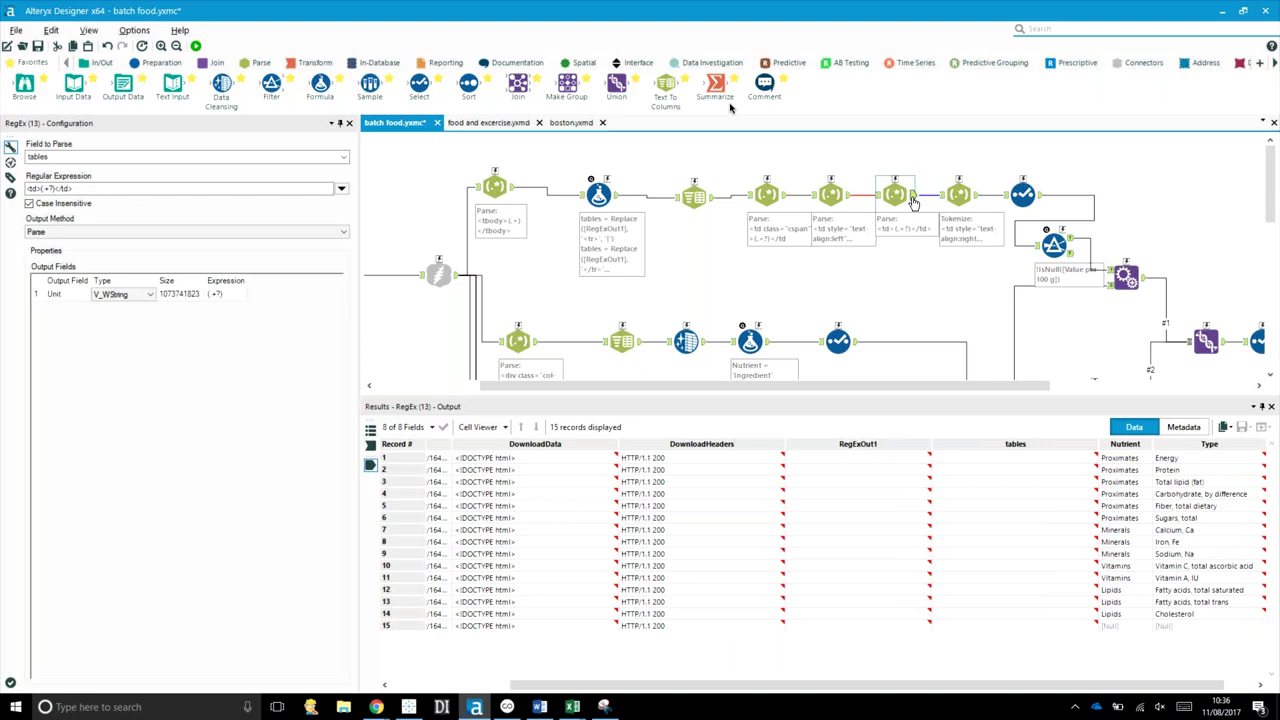
left_click_drag(910, 688, 1000, 688)
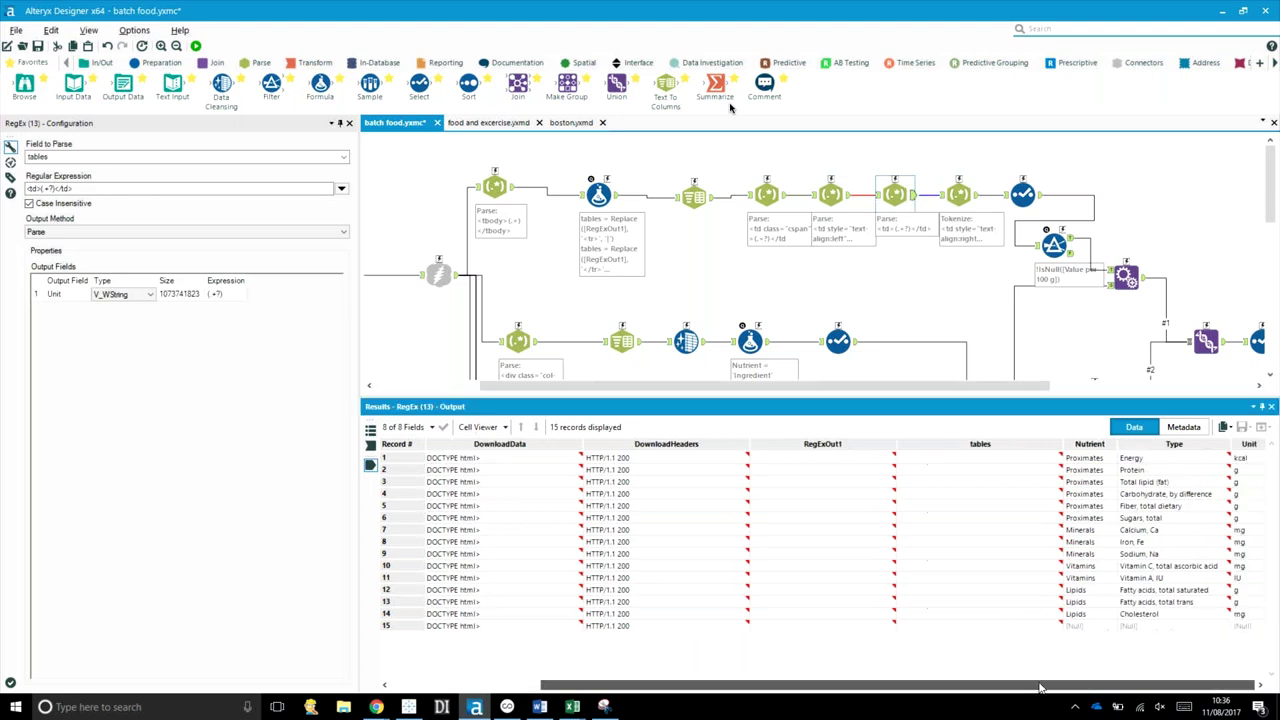
left_click(962, 195)
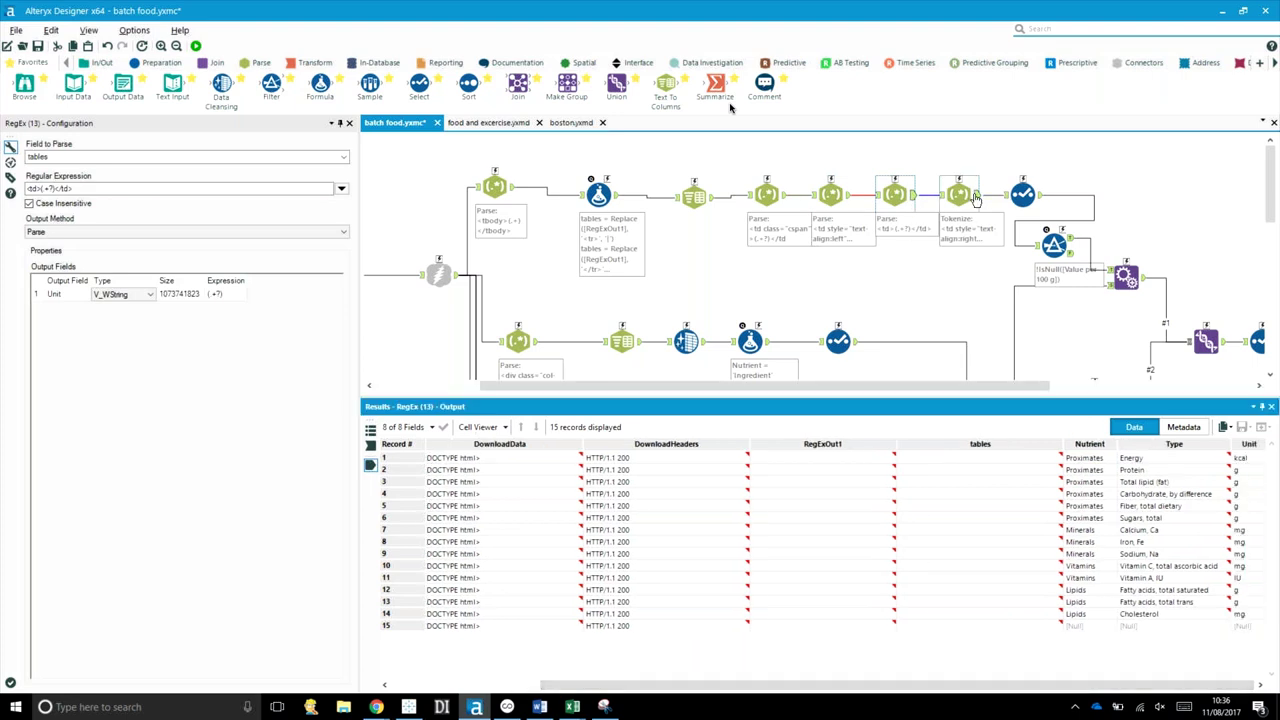
left_click_drag(990, 686, 1058, 686)
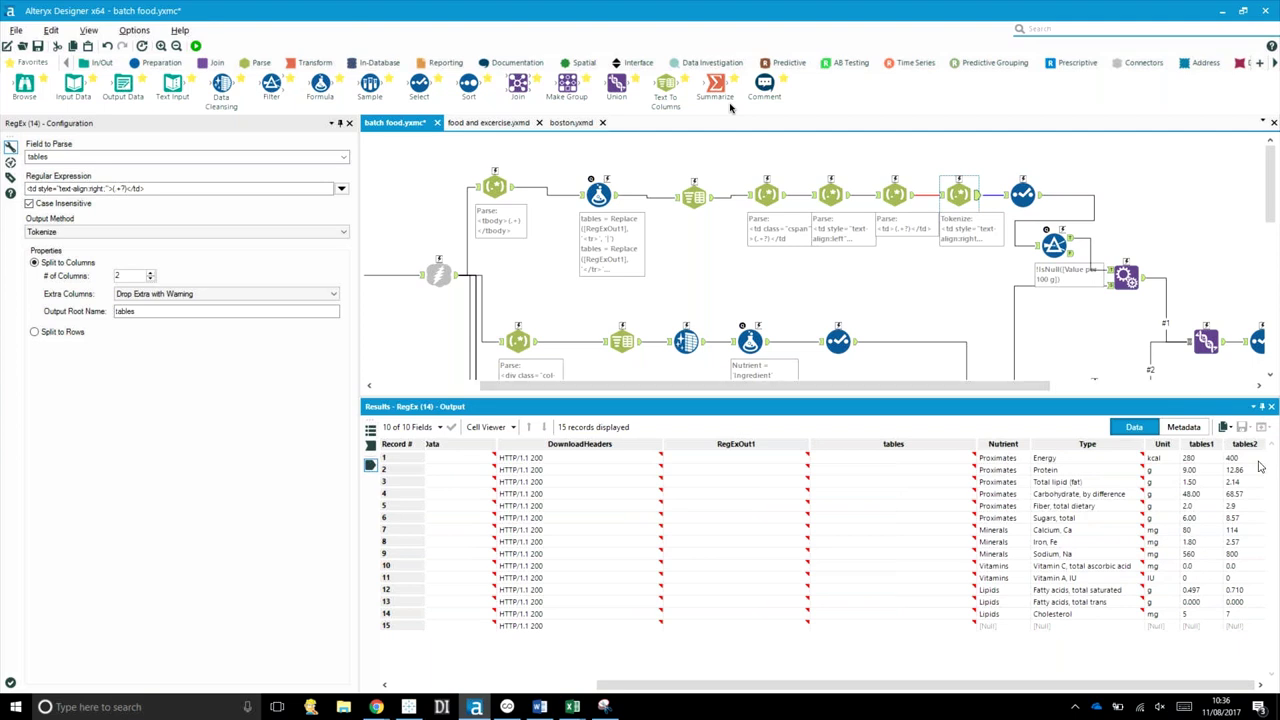
- Examine the outputs of the ingredient branch's RegEx and Formula tools and of the Select tool that keeps FoodTrim1
scroll(966, 299, "down", 2)
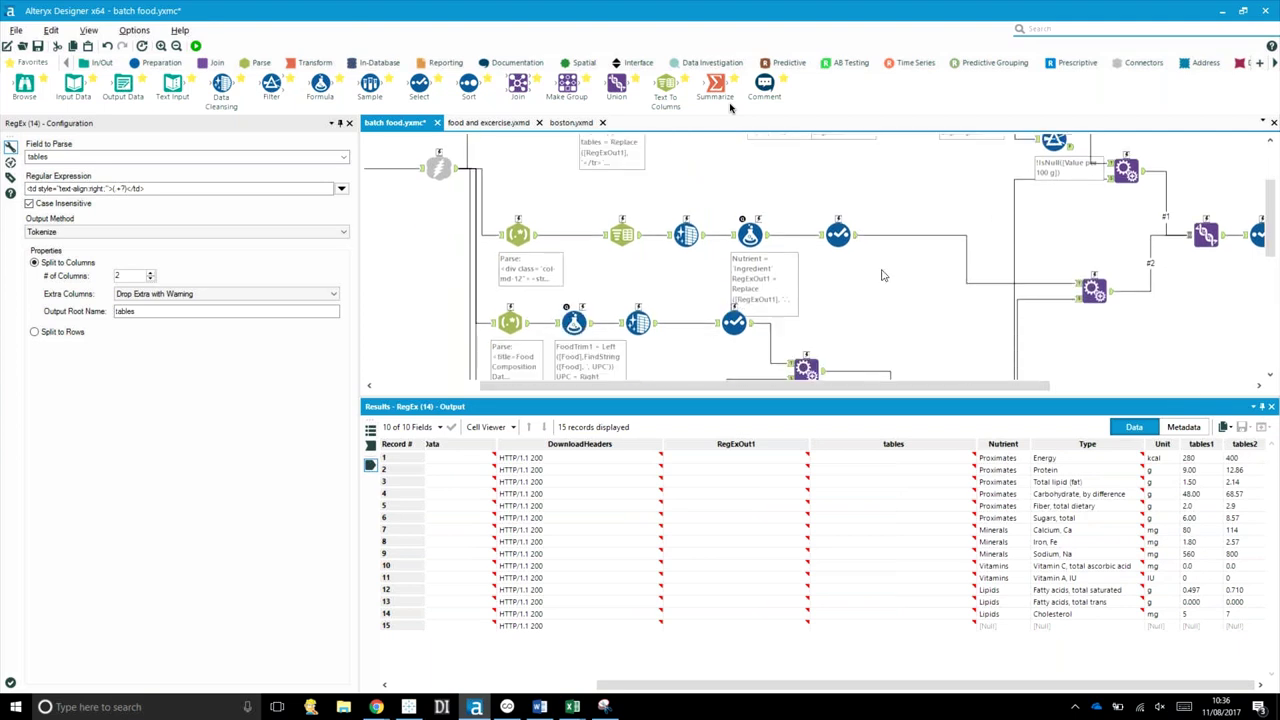
left_click(512, 230)
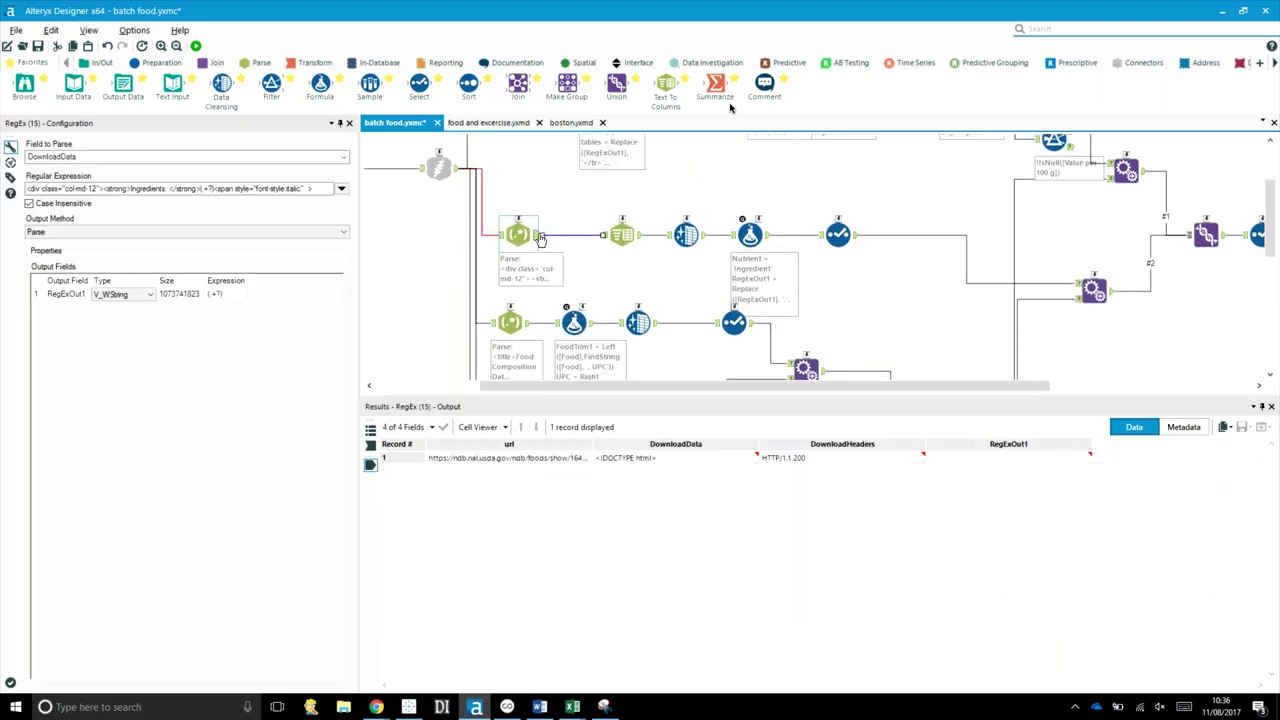
left_click(750, 235)
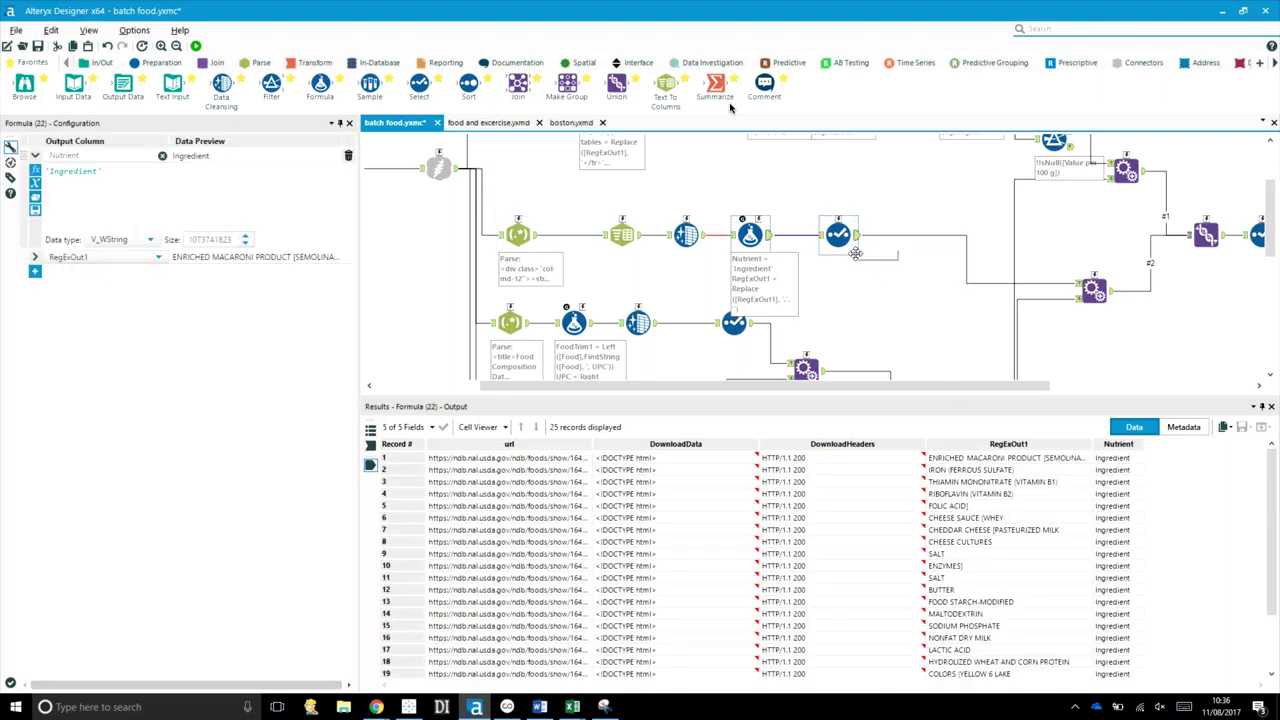
scroll(878, 302, "down", 2)
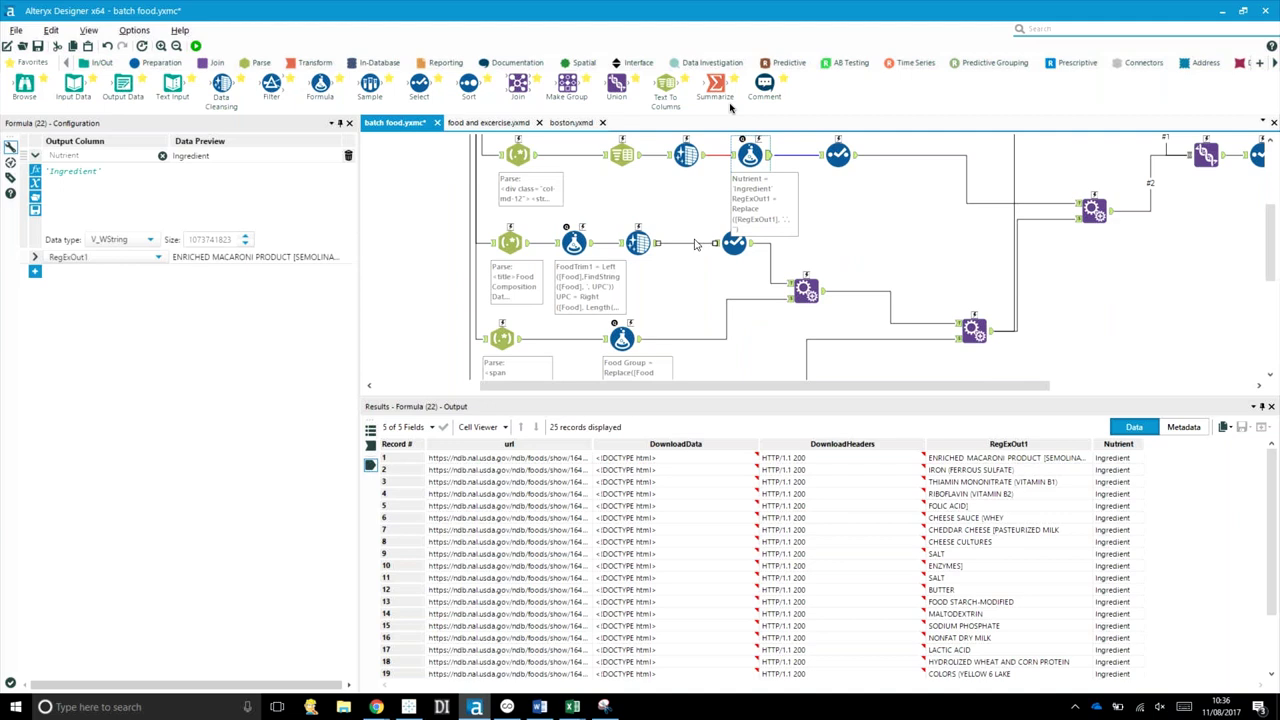
left_click(750, 246)
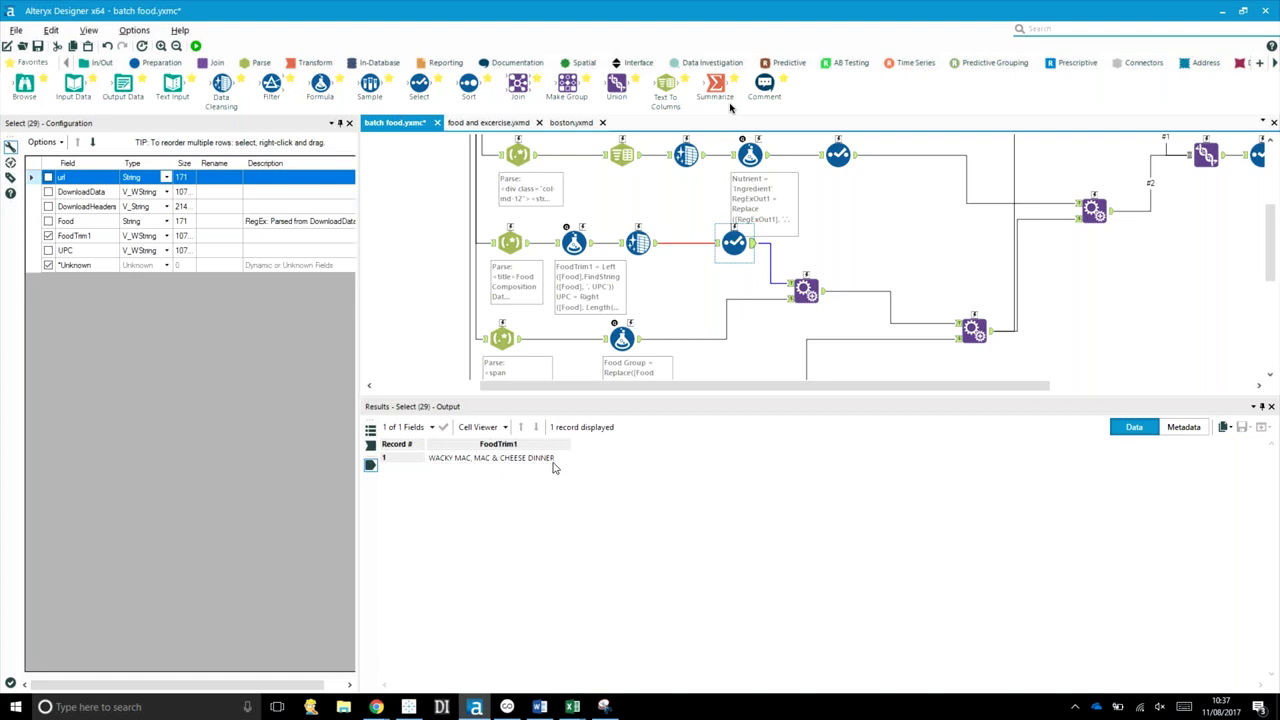
scroll(645, 358, "down", 2)
scroll(690, 338, "up", 2)
scroll(696, 334, "down", 1)
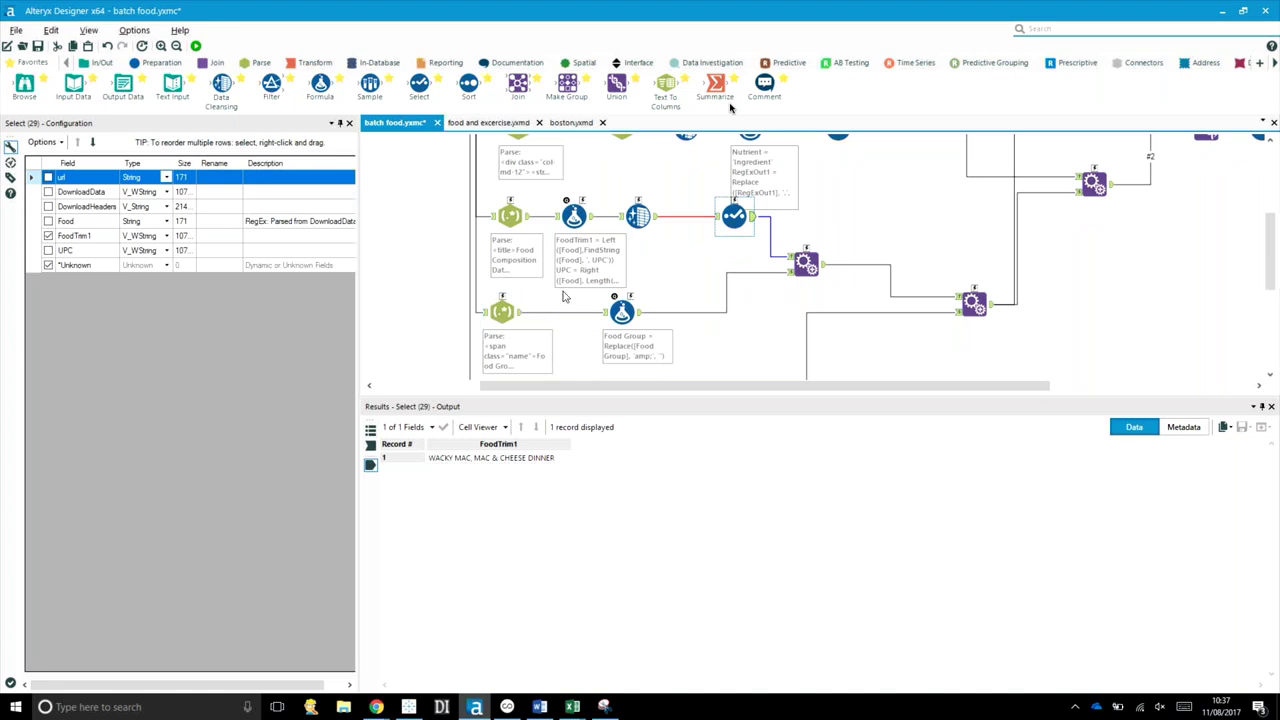
- Examine the outputs of the Formula tools that clean up Food Group and Manufacturer
left_click(634, 311)
scroll(658, 292, "down", 2)
scroll(660, 285, "down", 1)
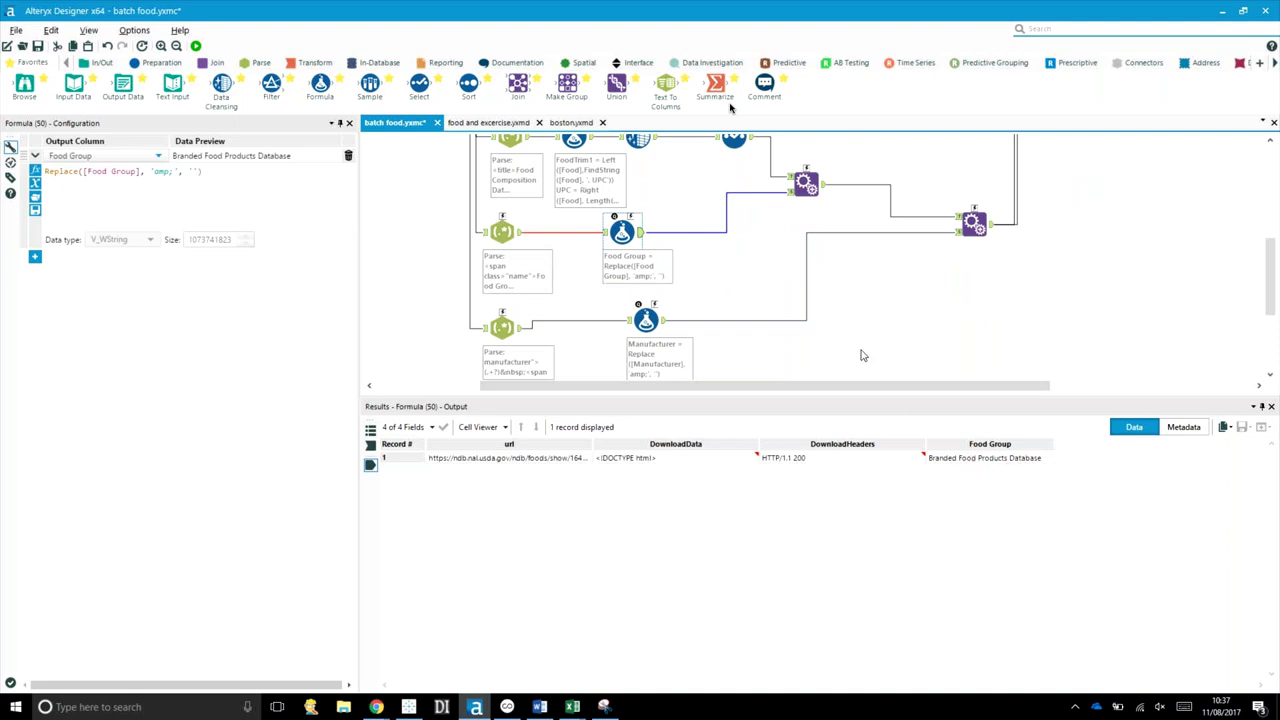
scroll(735, 302, "down", 1)
left_click(670, 296)
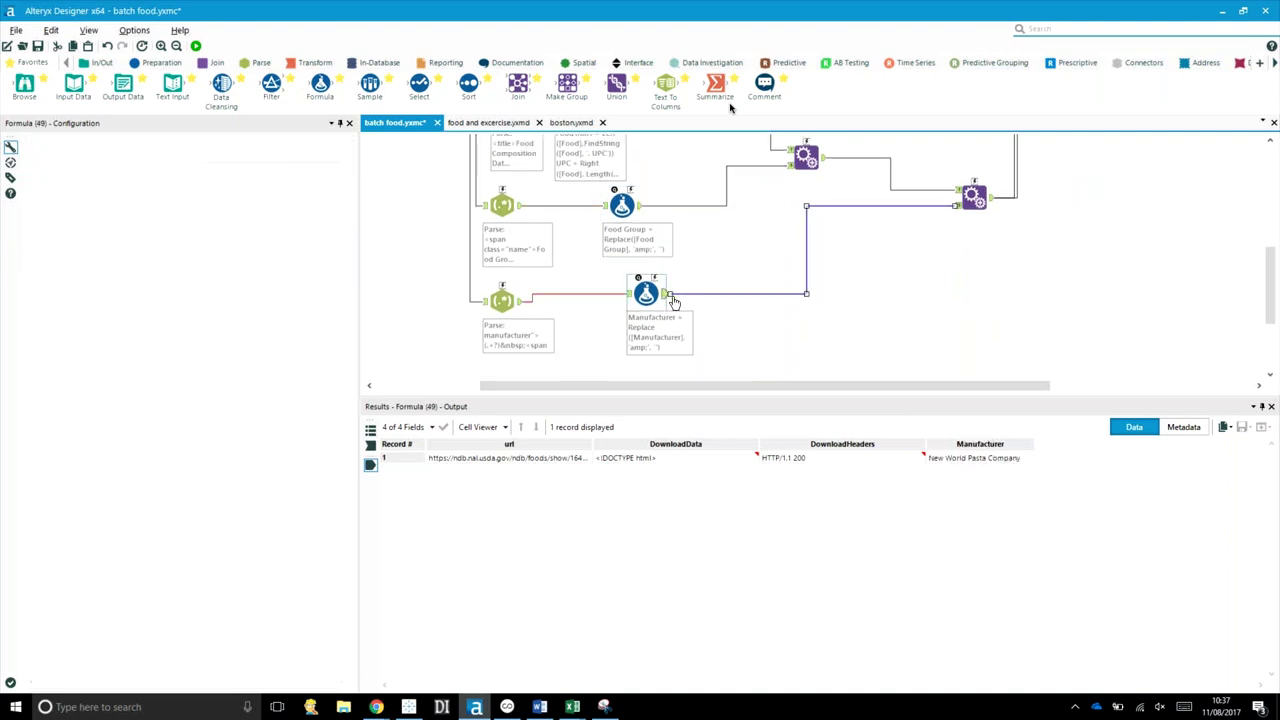
- Examine the fields and records coming out of the final Select tool before the macro output
scroll(1131, 270, "up", 1)
scroll(1131, 270, "up", 5)
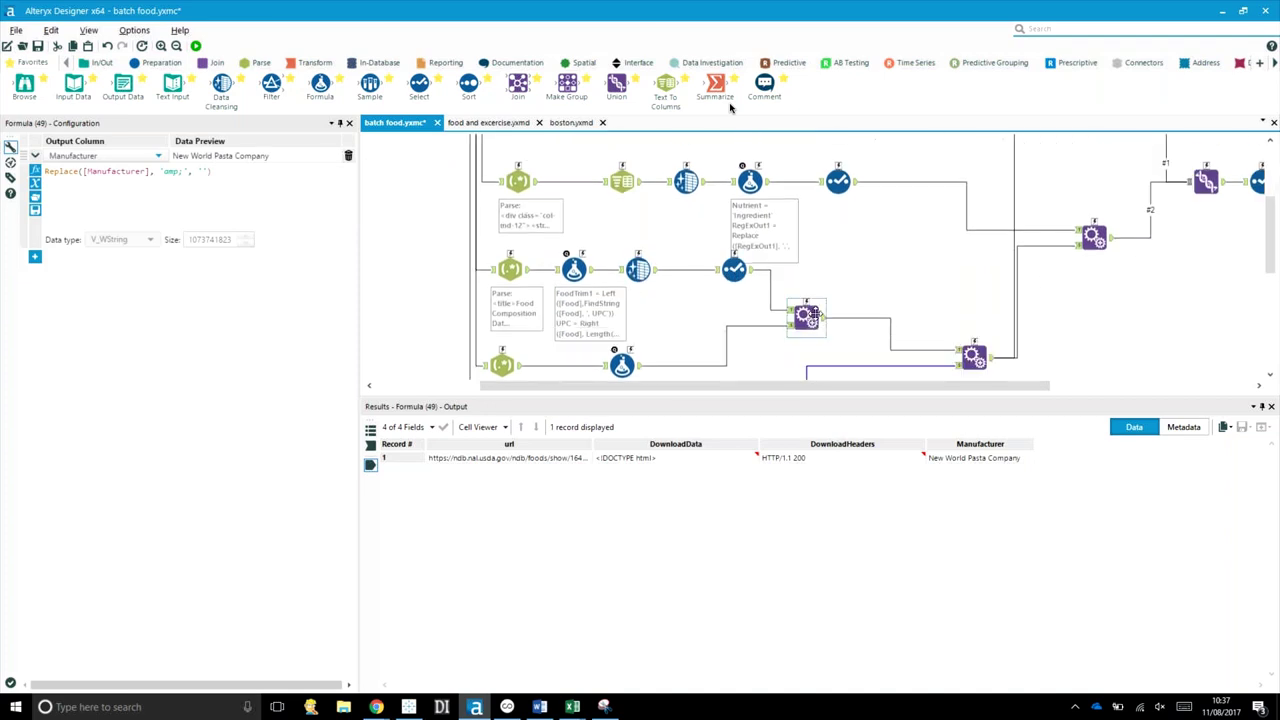
scroll(1085, 275, "up", 3)
left_click(1121, 384)
left_click(1018, 266)
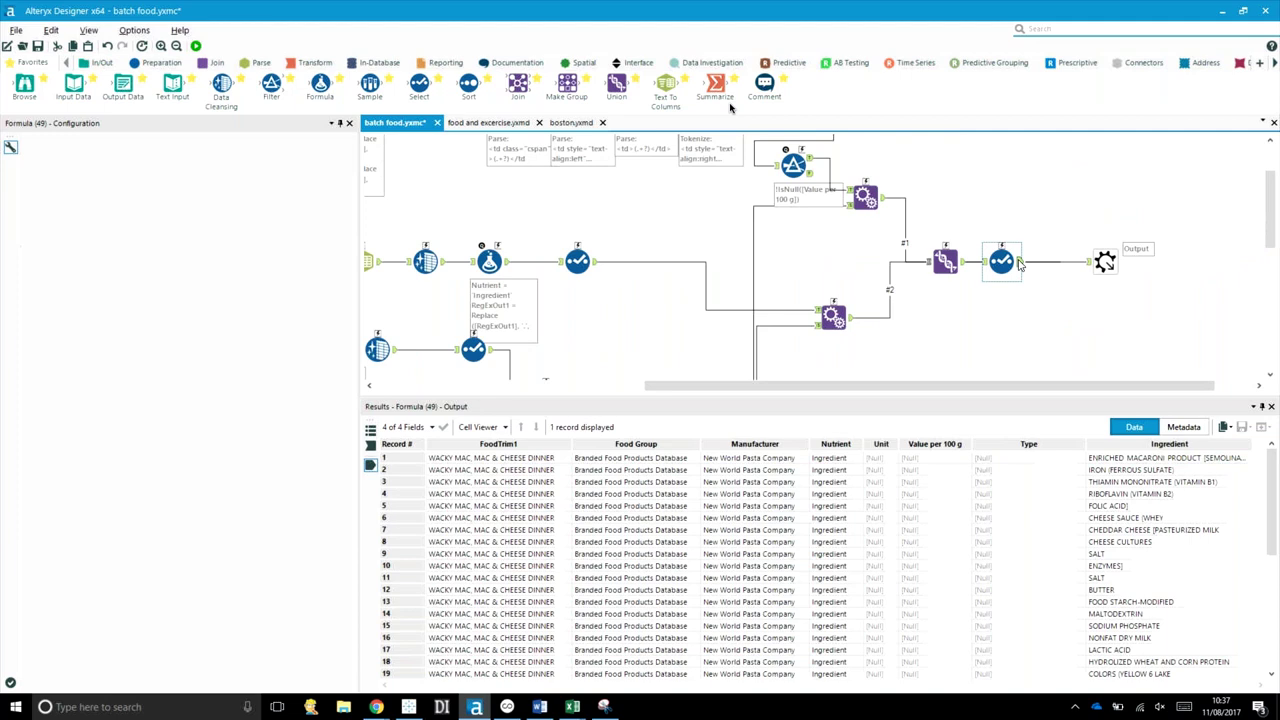
left_click_drag(999, 388, 1040, 392)
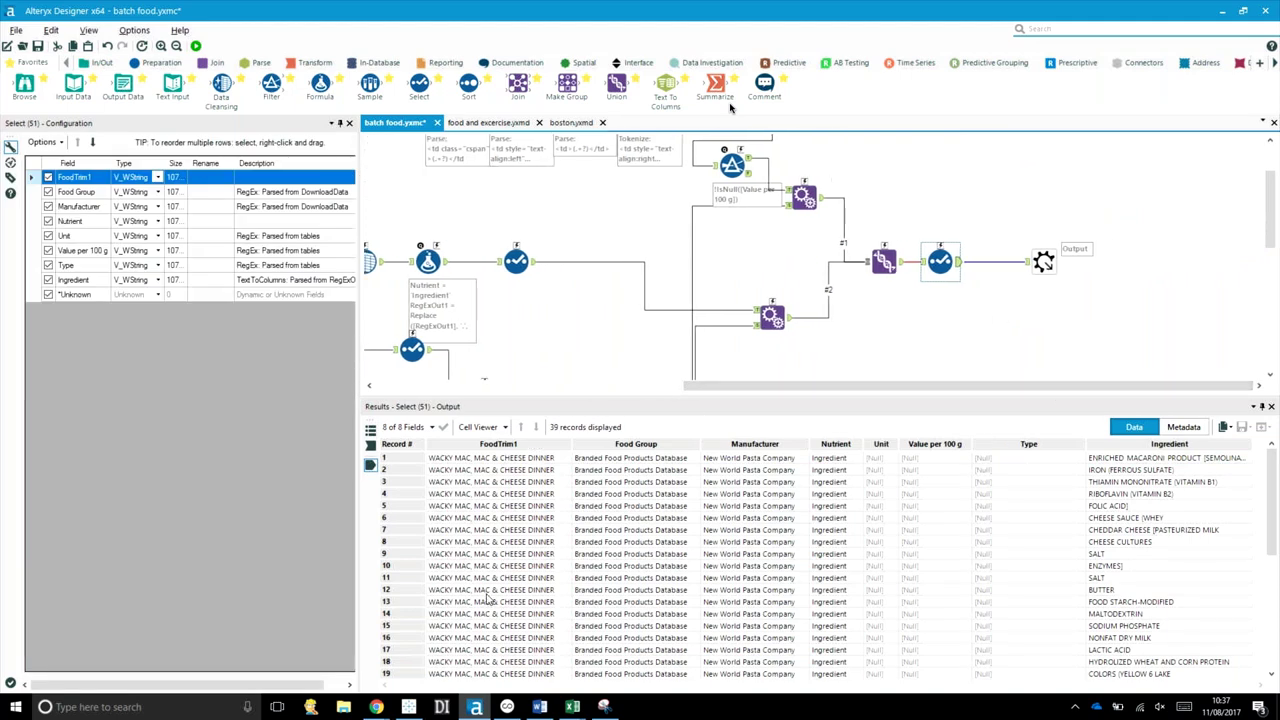
- Switch to the food and excercies workbook in Excel and go through the first food record from Food to Type
mouse_move(572, 707)
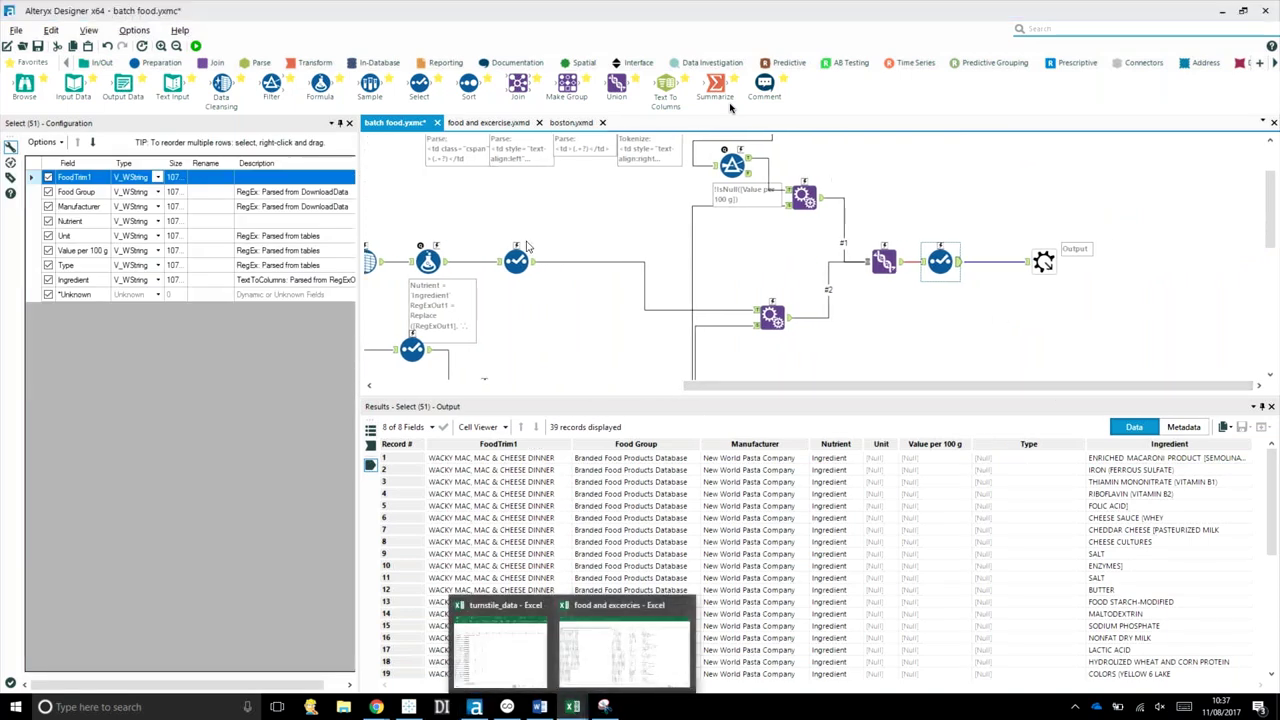
left_click(607, 641)
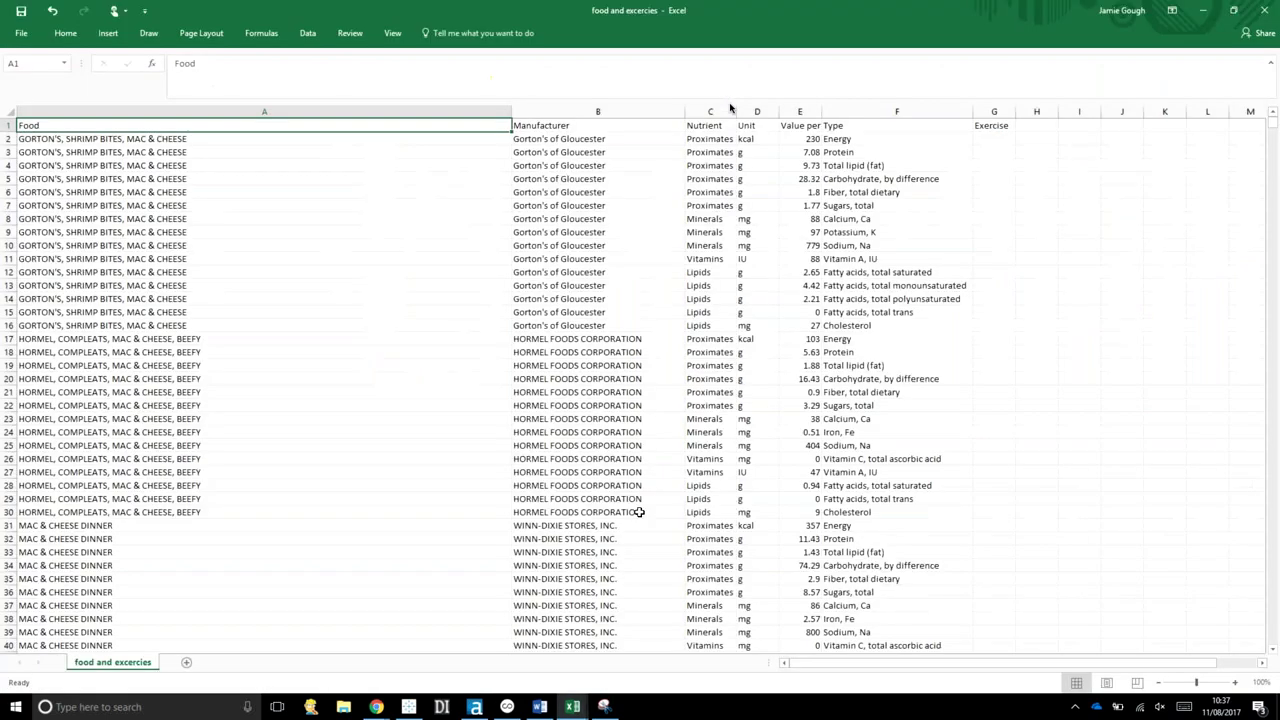
left_click(204, 138)
key("Tab")
key("Tab")
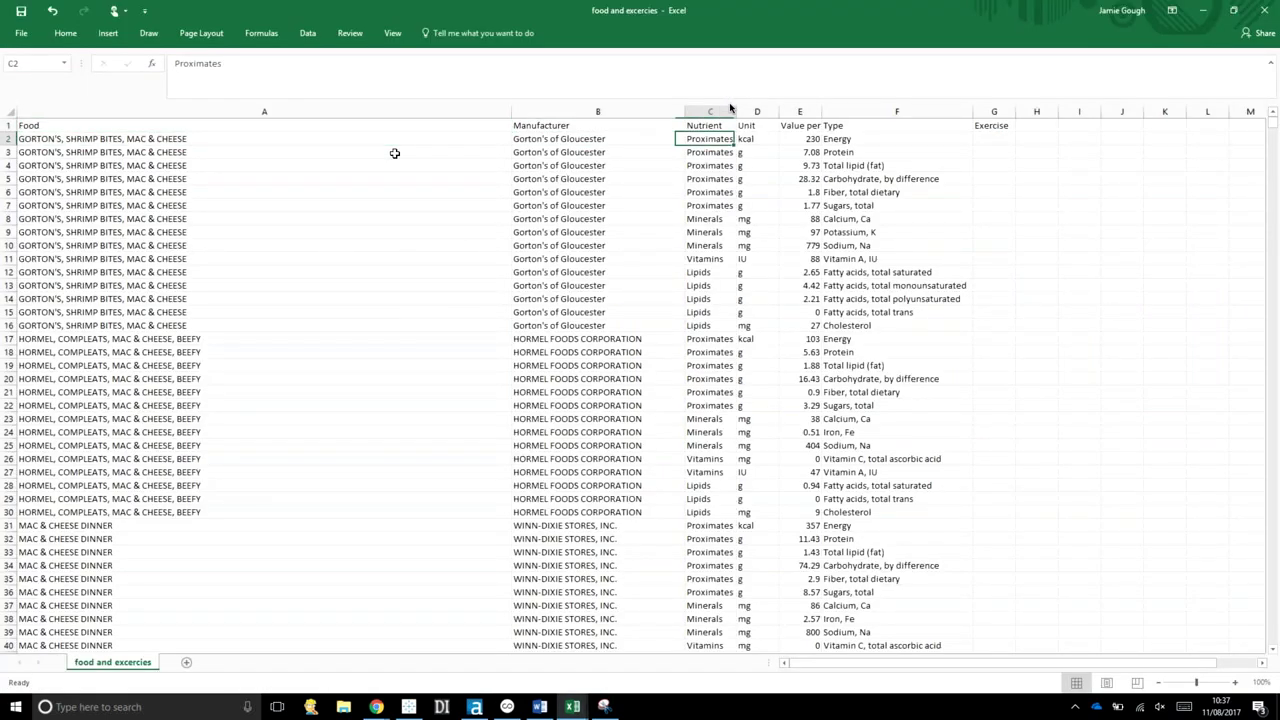
key("Tab")
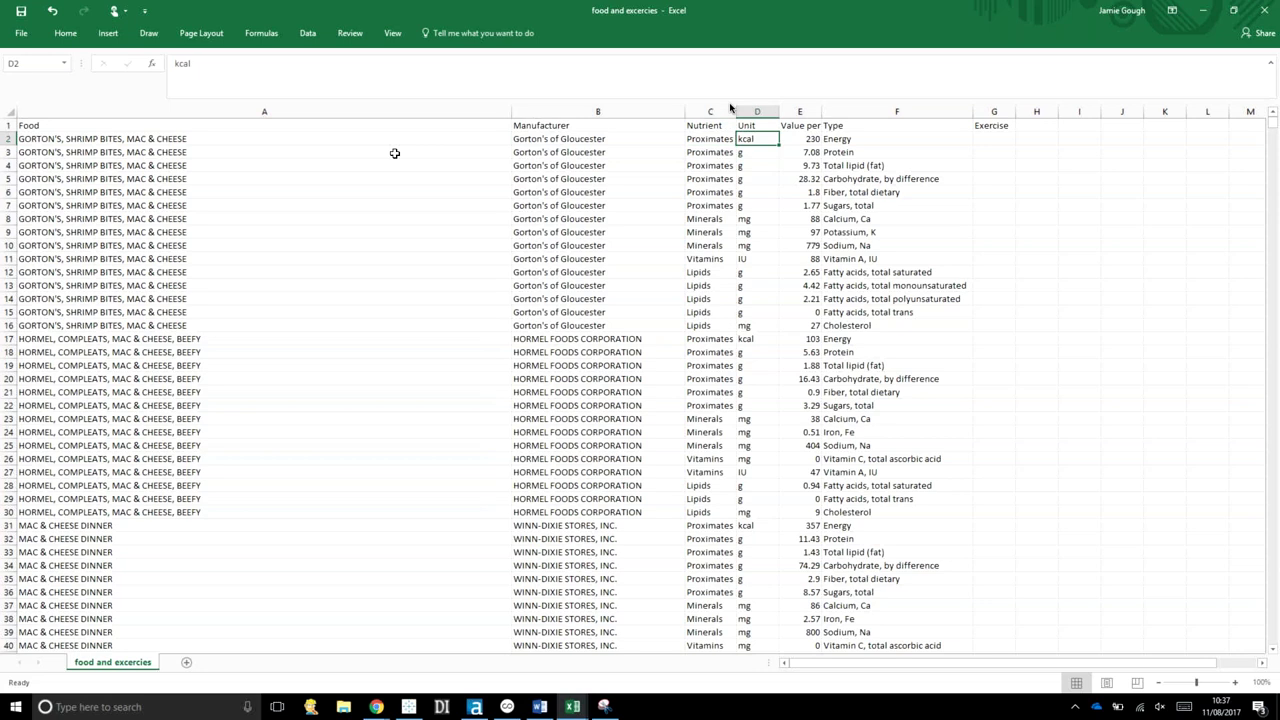
key("Tab")
key("Tab")
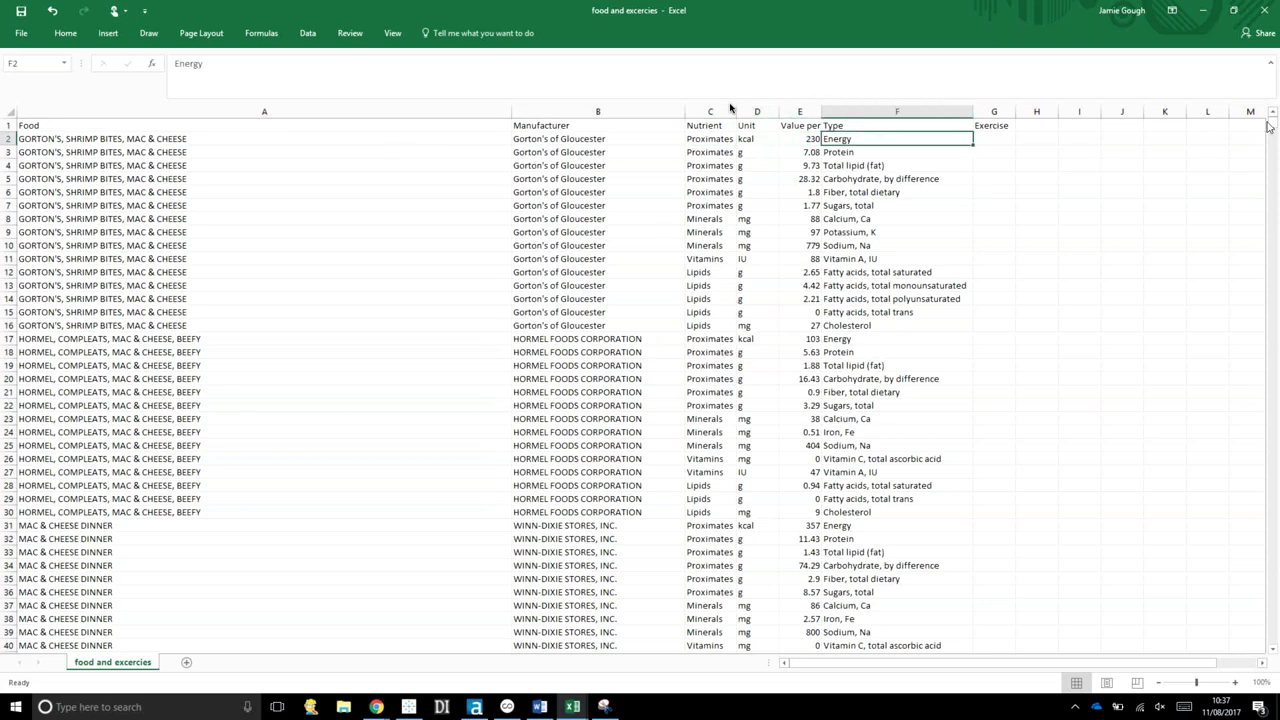
- Look through the food rows down to the exercise entries at the end of the sheet and minimize the workbook
left_click_drag(1272, 127, 1275, 184)
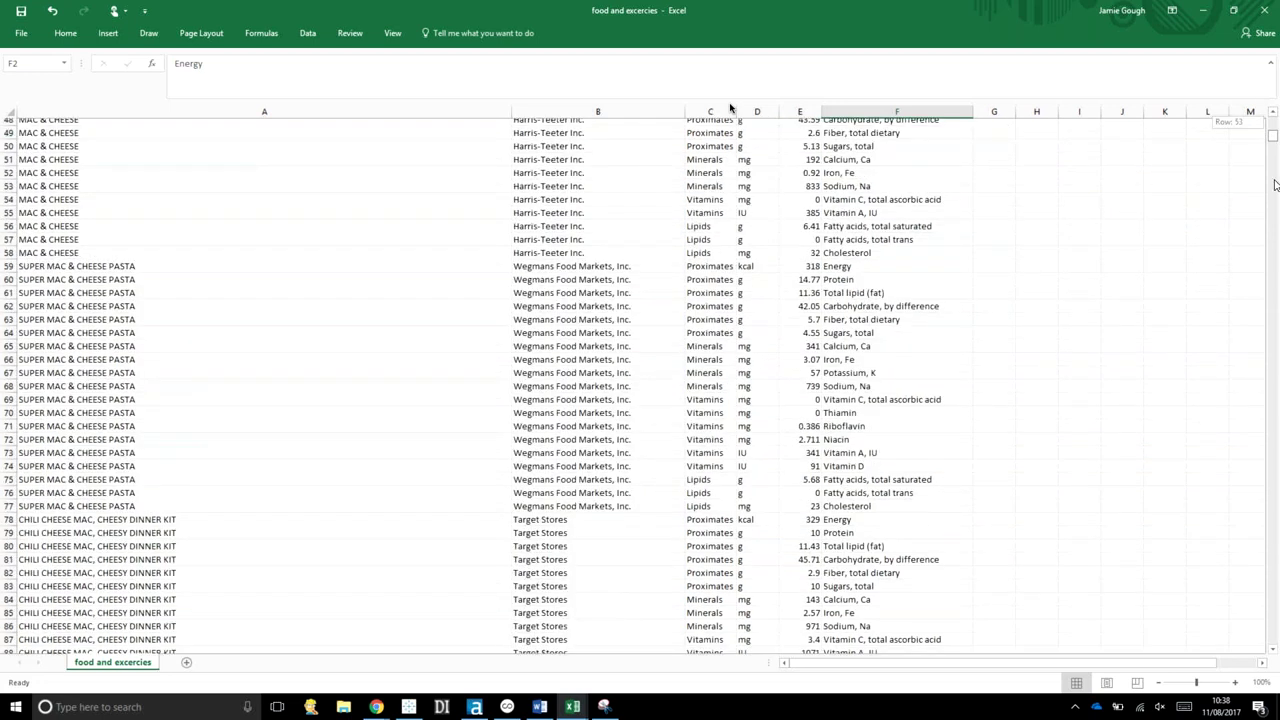
left_click_drag(1275, 185, 1273, 638)
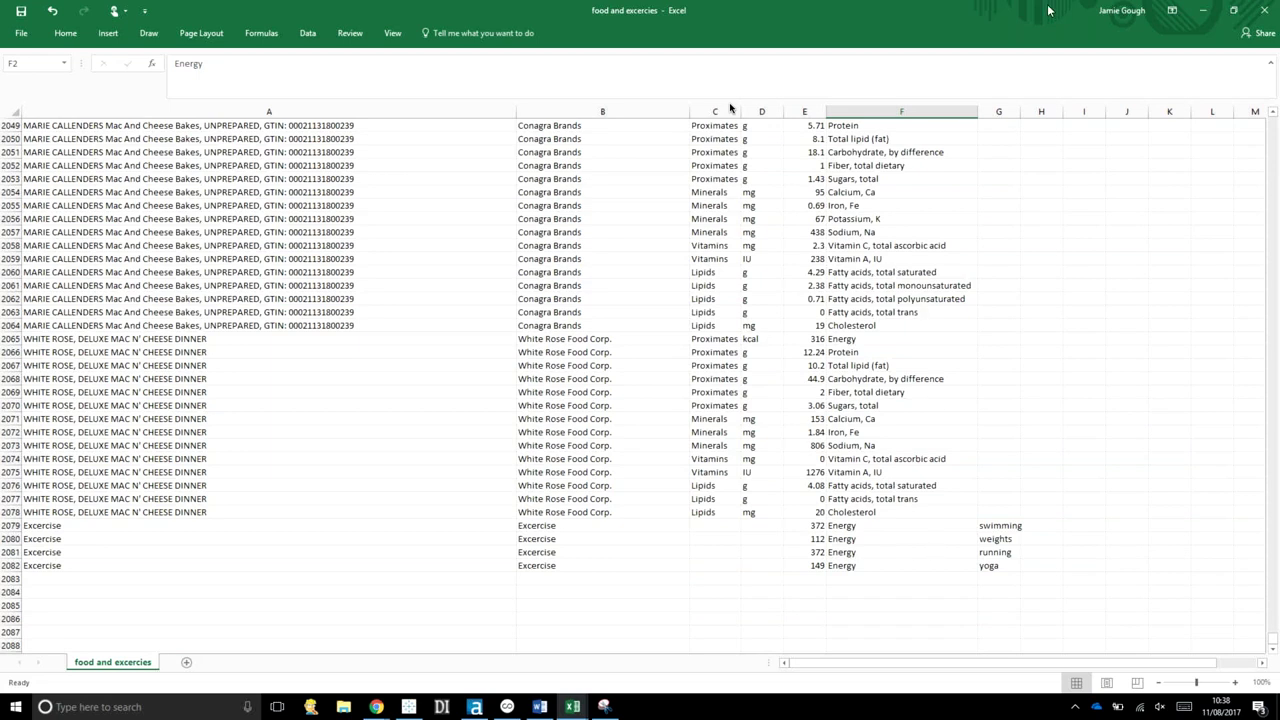
left_click(1203, 10)
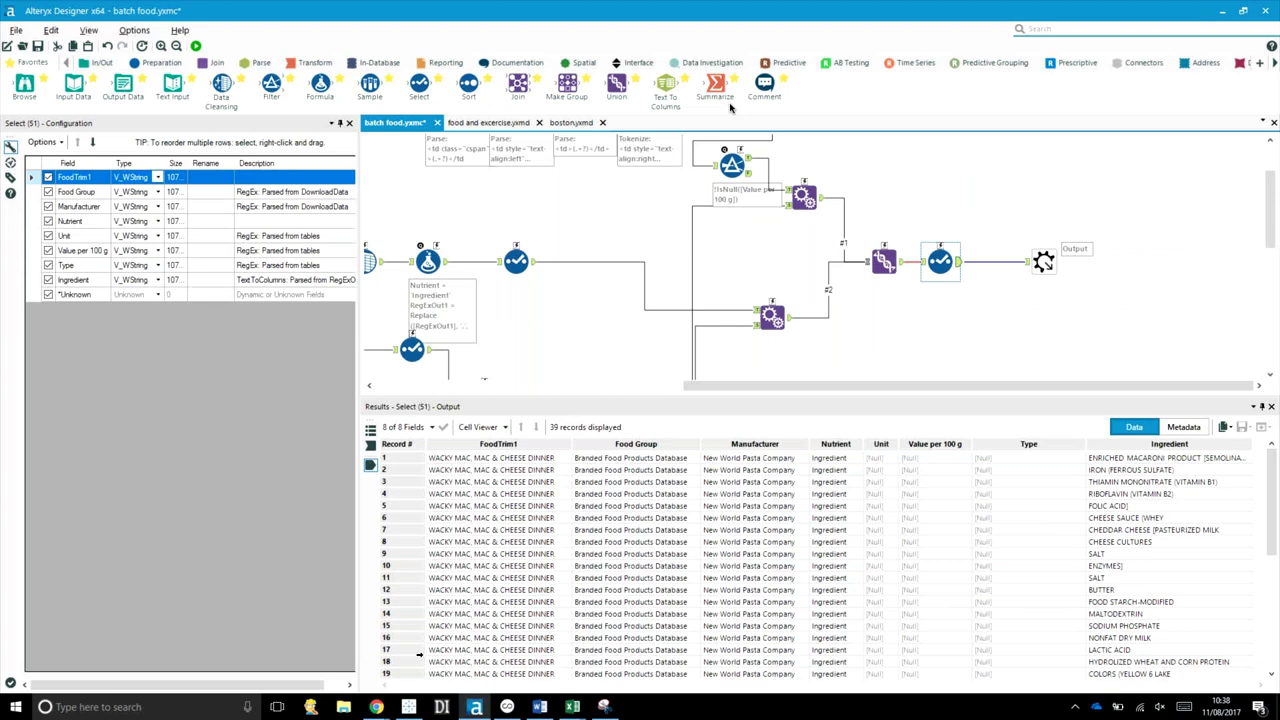
- Switch to the mac n cheet day workbook in Tableau, showing the Mac 'n' Cheat Day dashboard
key("alt+Tab")
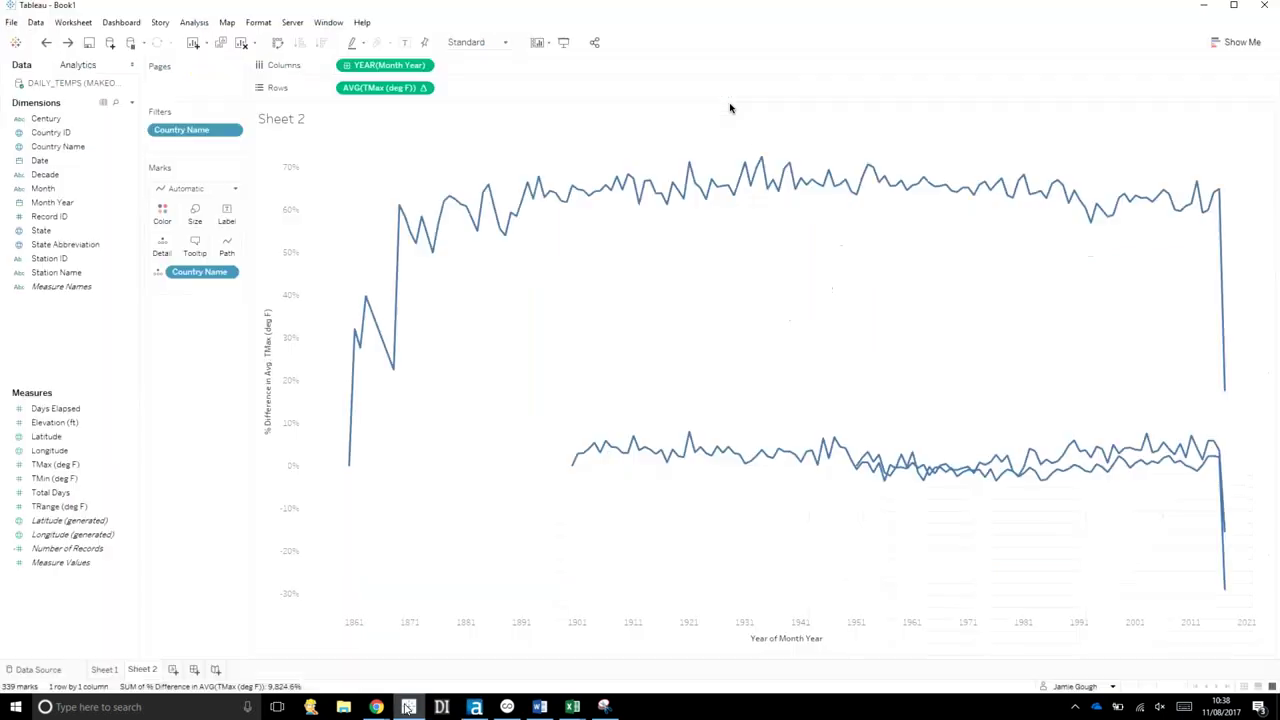
key("alt+Tab")
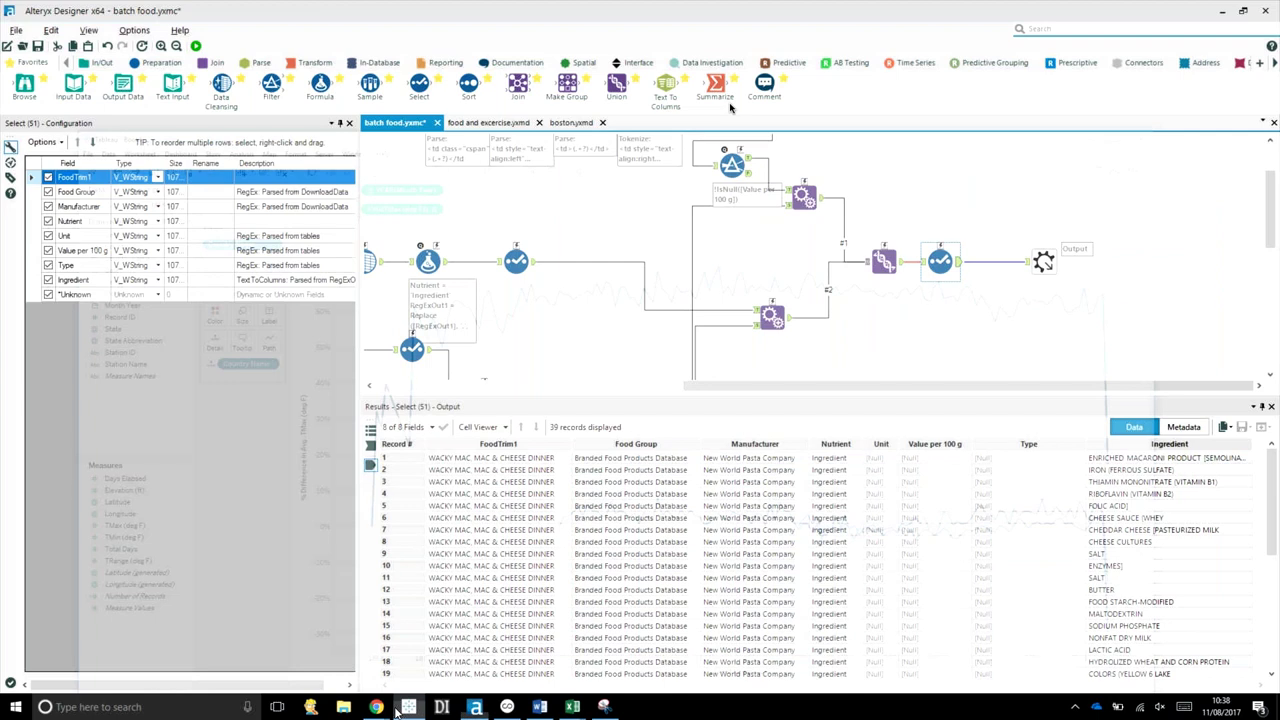
right_click(409, 707)
left_click(375, 641)
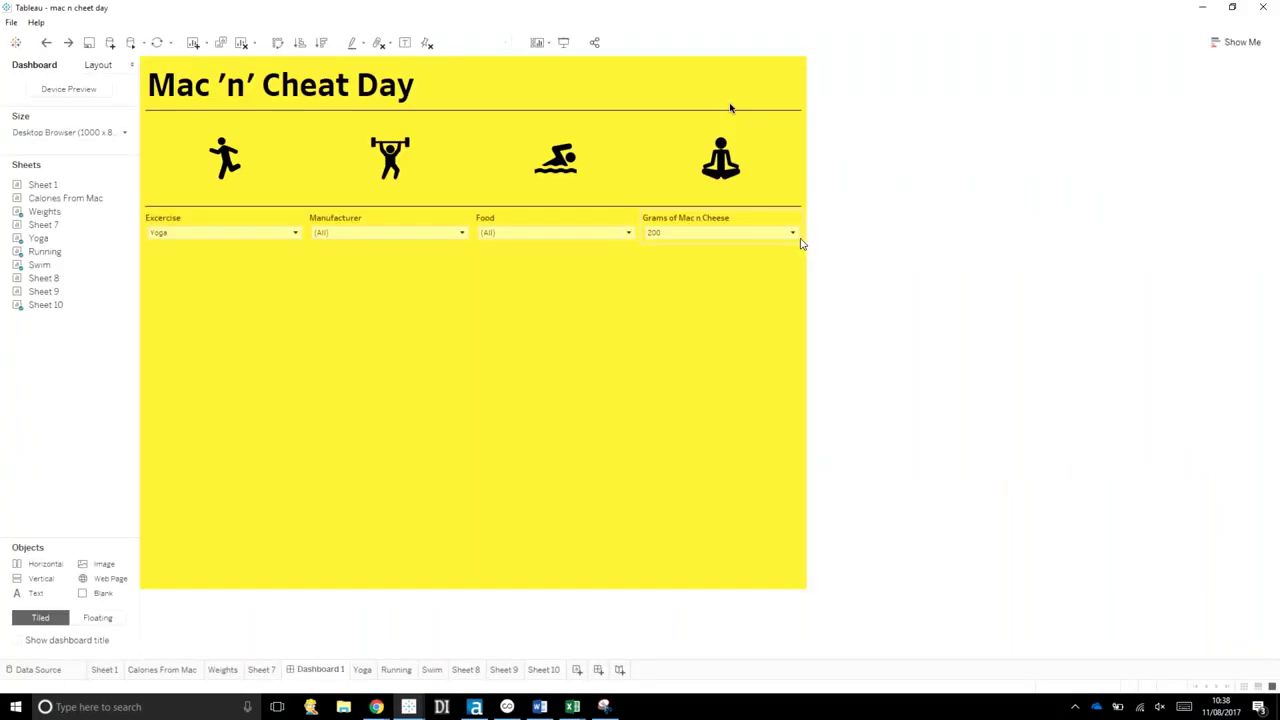
- Select Yoga as the exercise and filter the manufacturer first to B&G FOODS NORTH AMERICA, INC. and finally to BJ's Wholesale Club / Corporate Brands
left_click(251, 235)
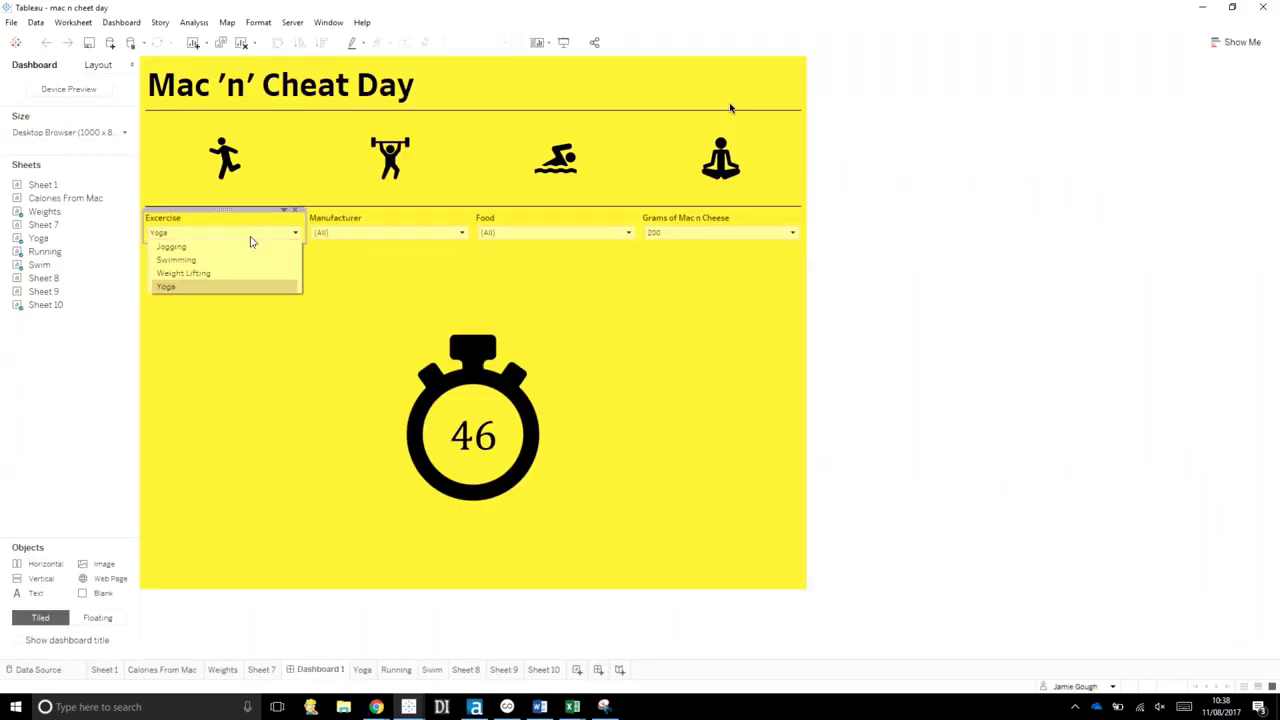
left_click(233, 288)
left_click(378, 238)
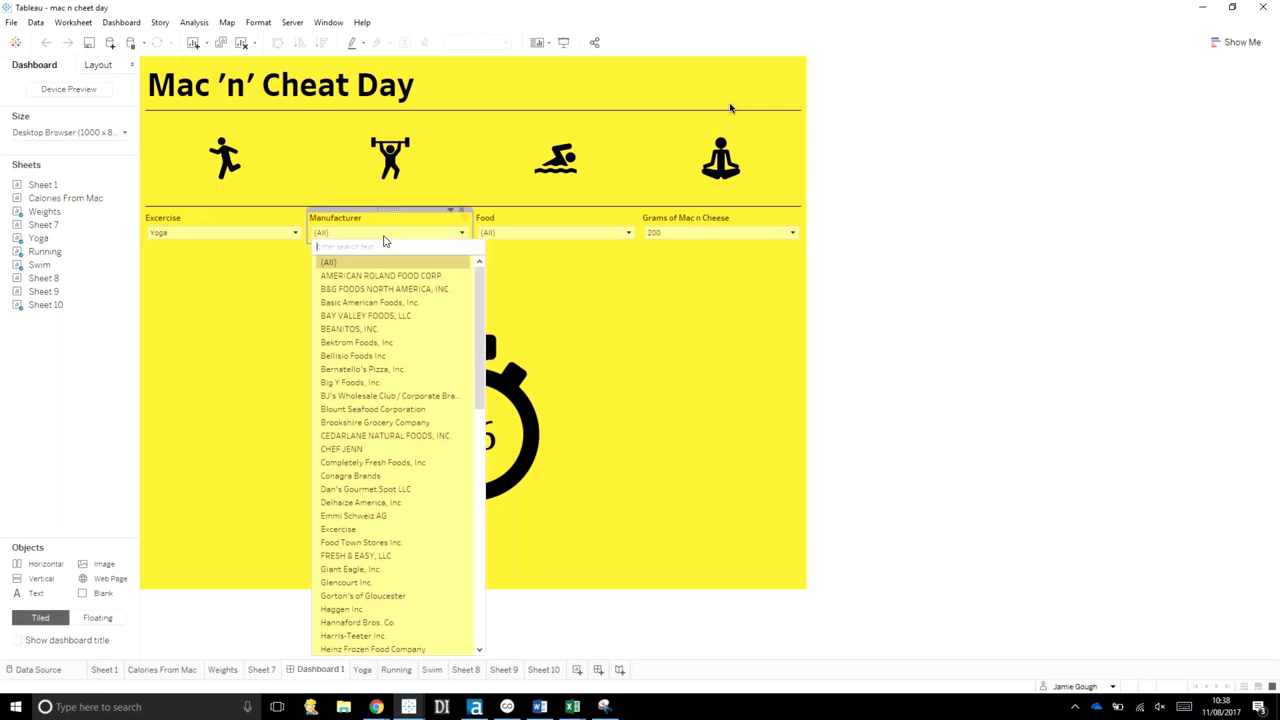
left_click(392, 288)
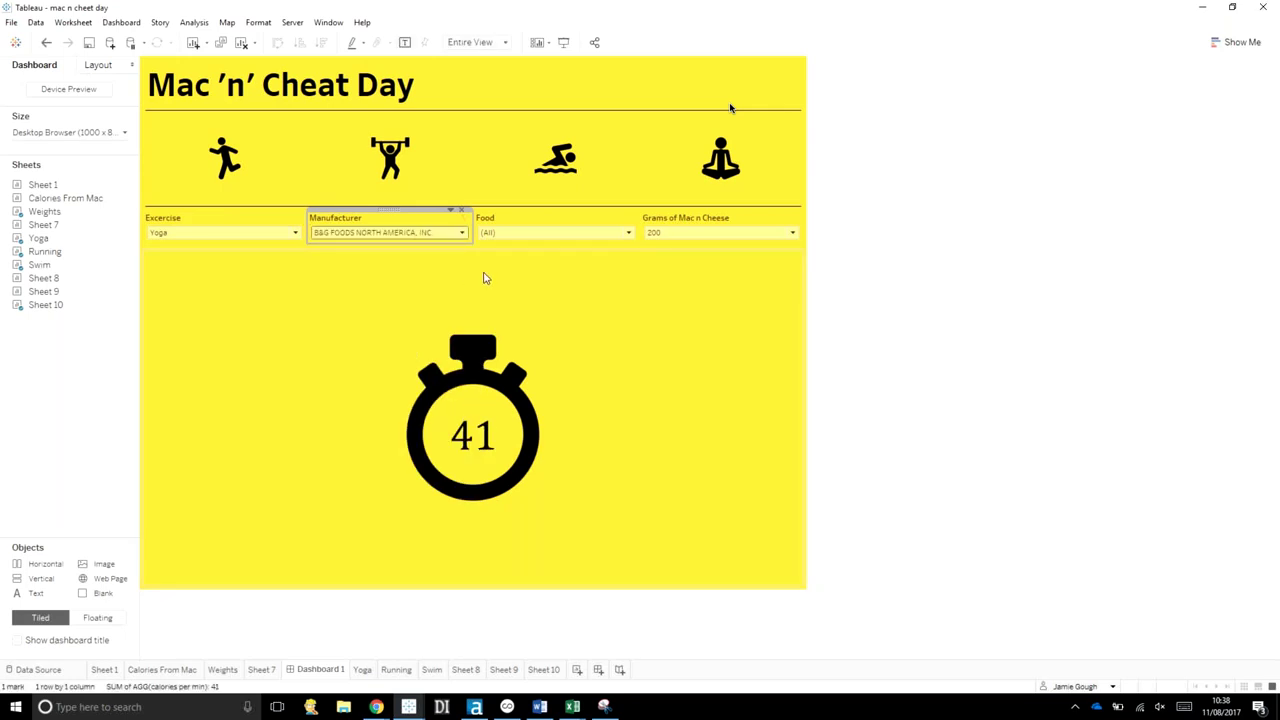
left_click(430, 238)
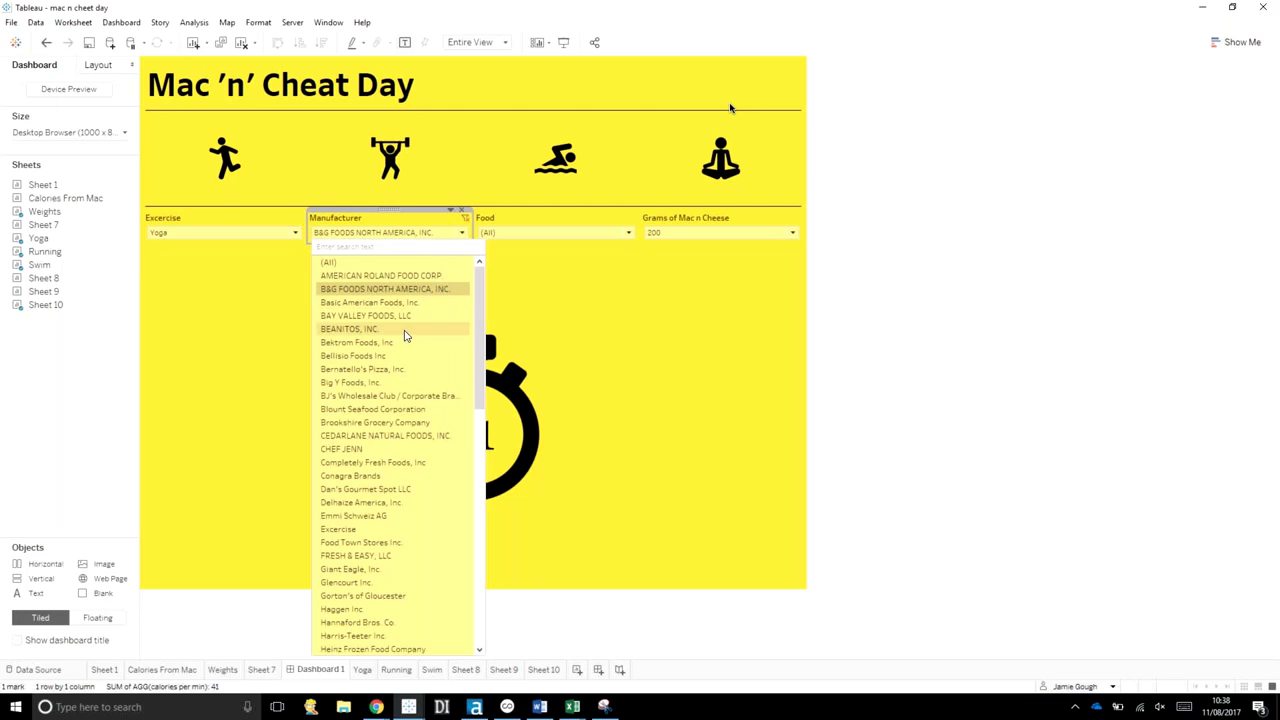
left_click(383, 396)
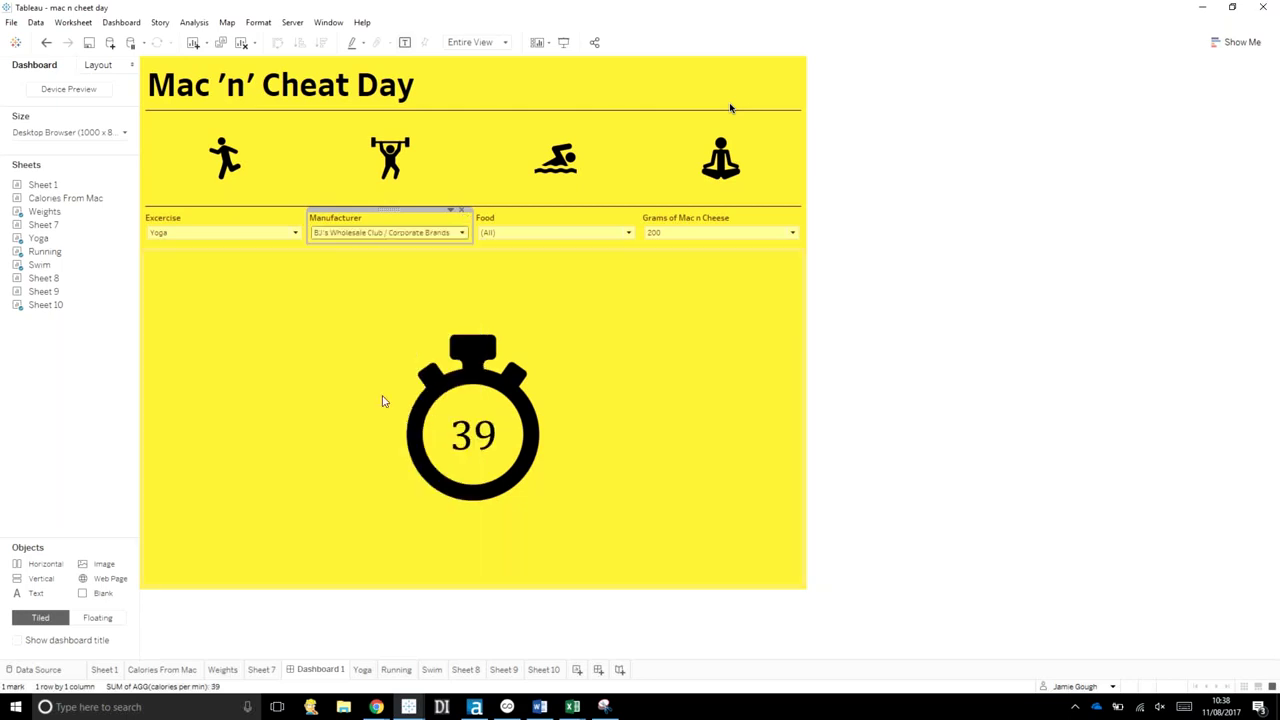
- Try to filter the food to MAC & CHEESE BITES BACON and set the grams of mac n cheese to 500
left_click(537, 233)
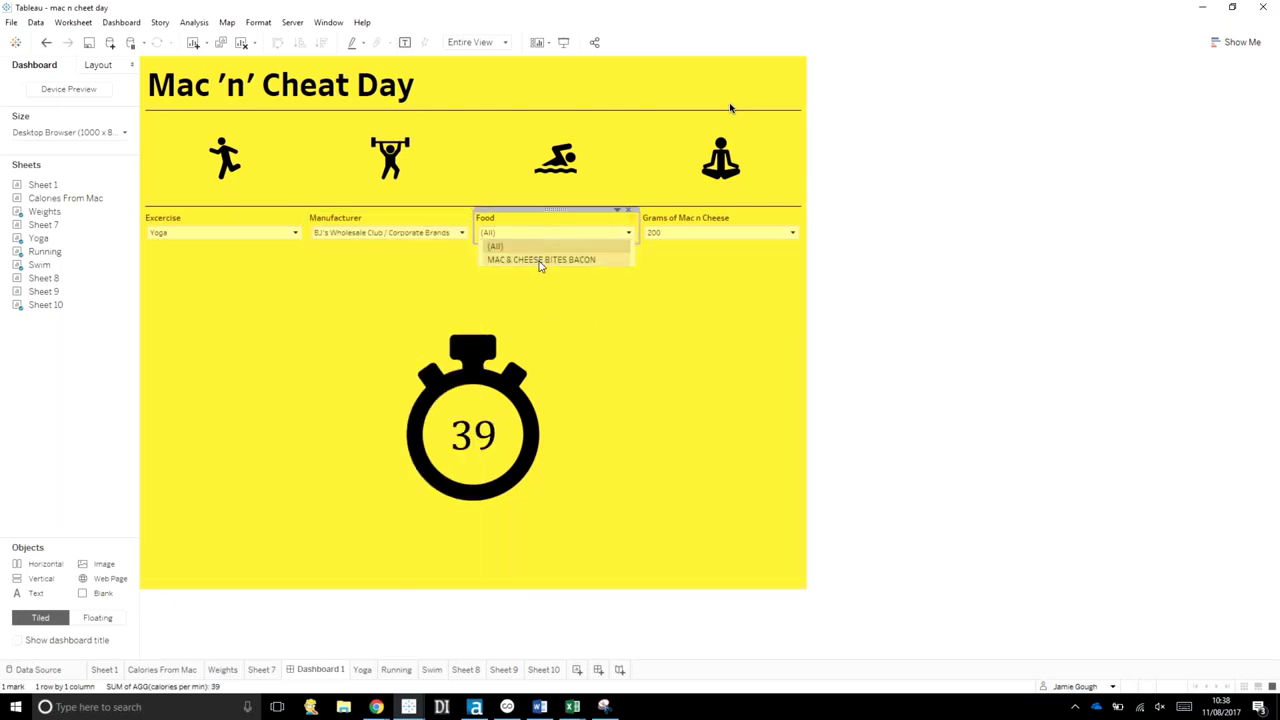
left_click(545, 261)
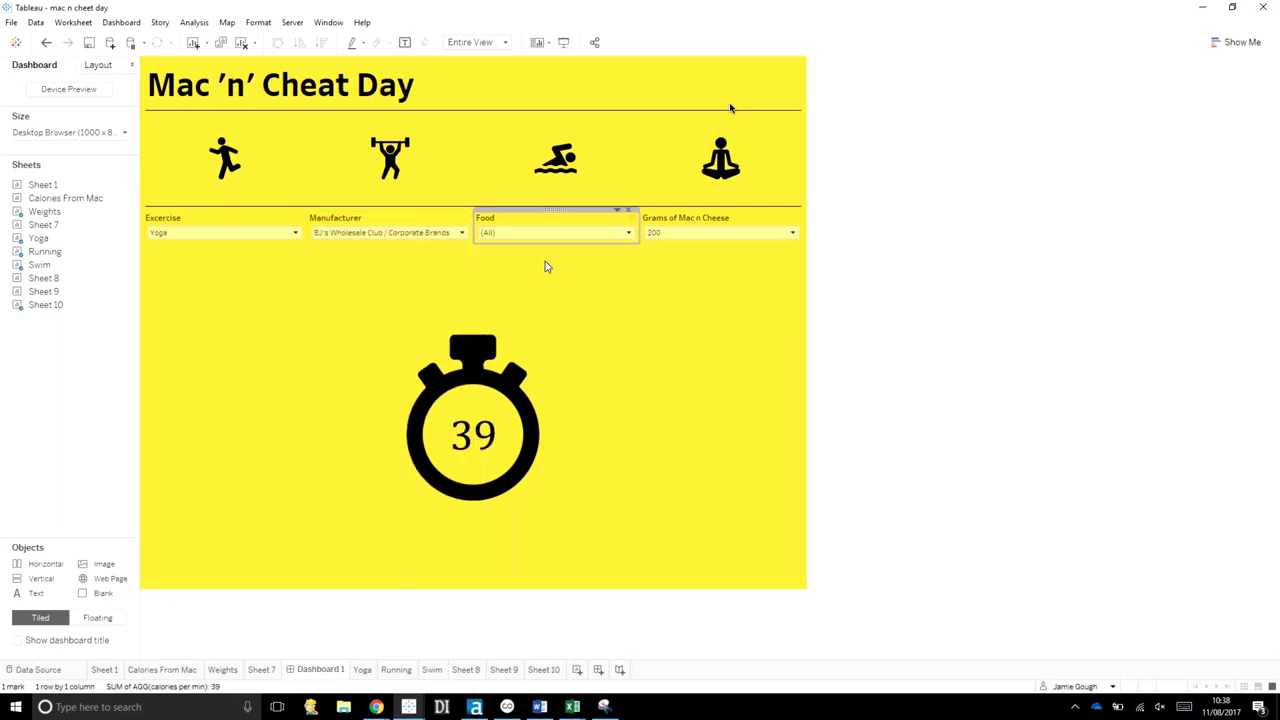
left_click(677, 234)
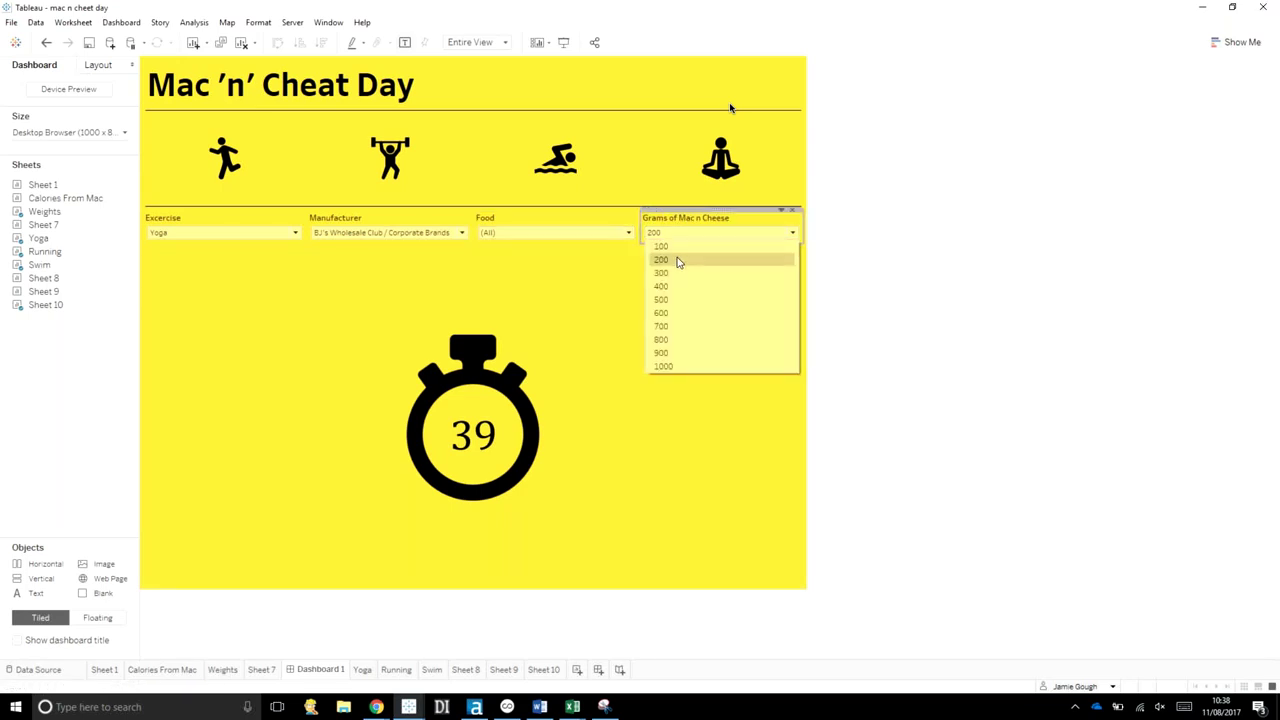
left_click(674, 300)
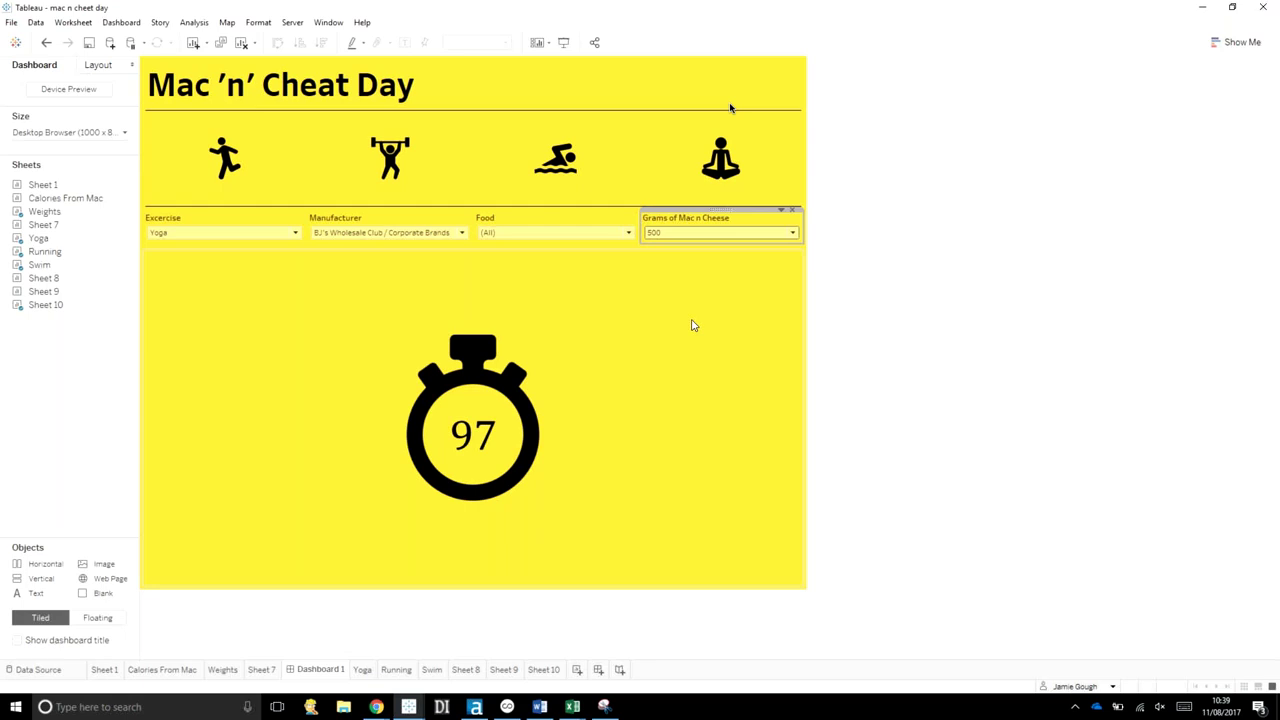
- Change the exercise to Jogging and set the grams of mac n cheese to 1000
left_click(217, 234)
left_click(218, 247)
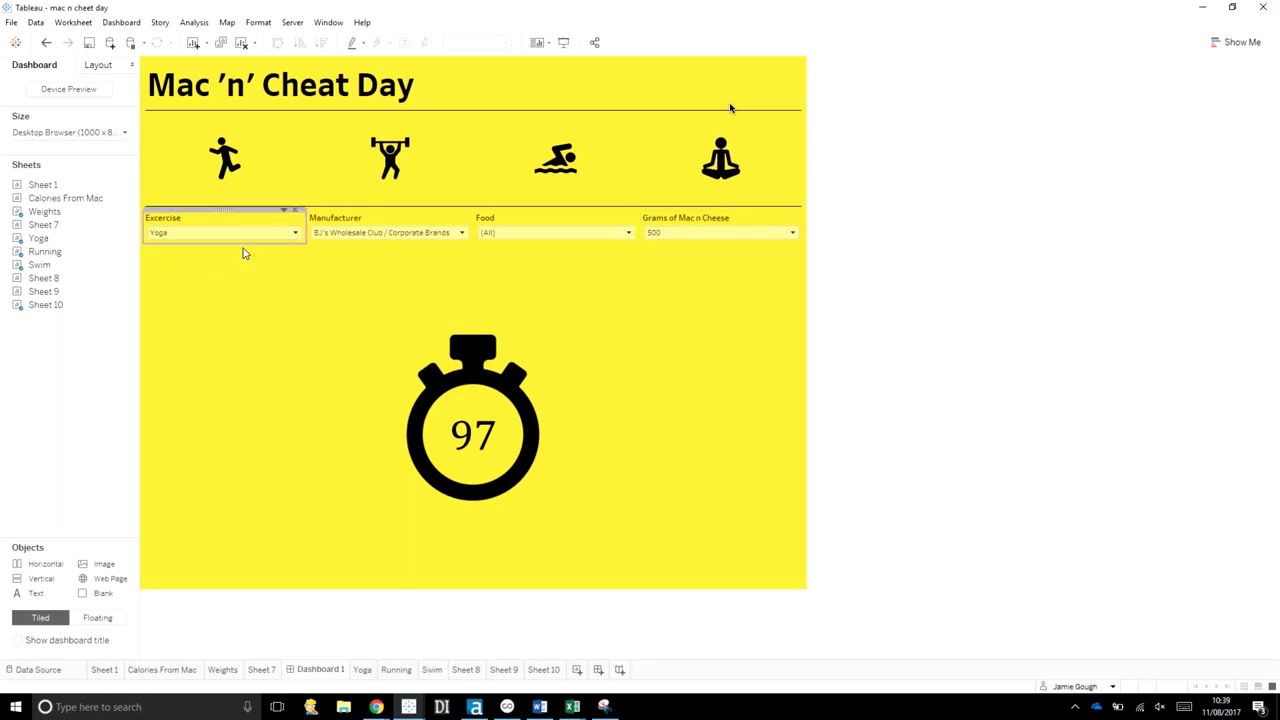
left_click(680, 232)
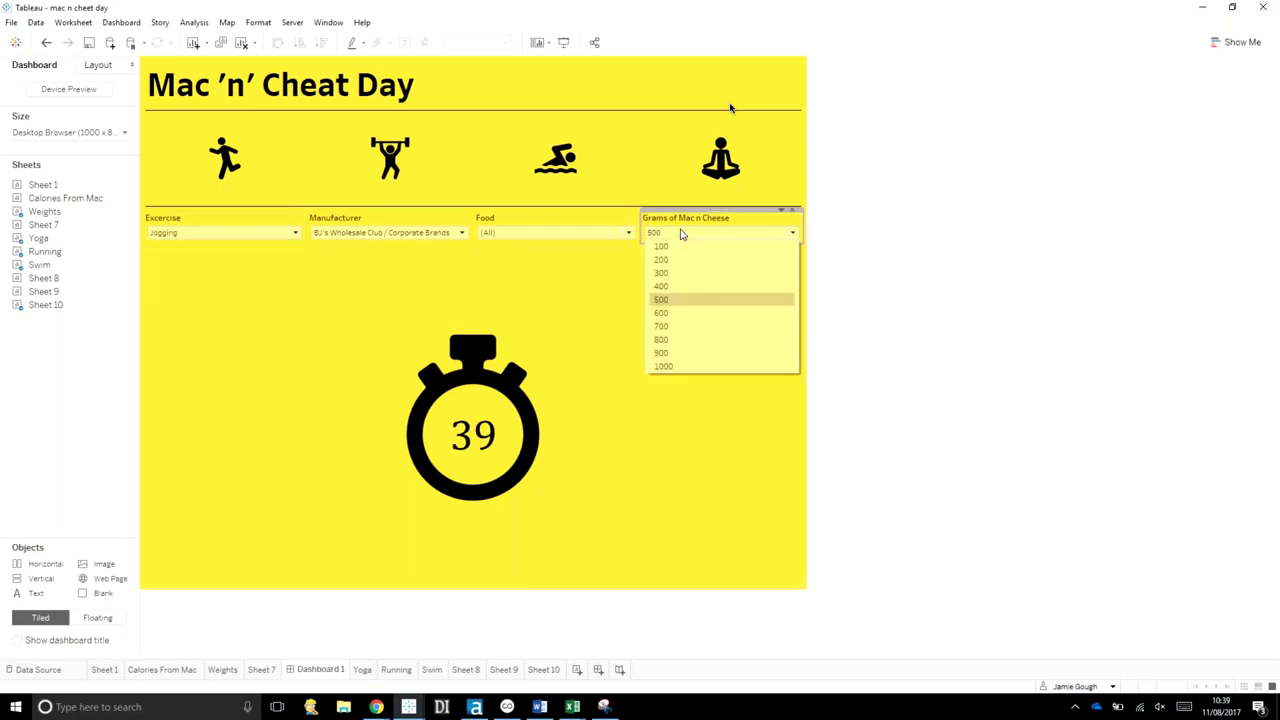
left_click(714, 370)
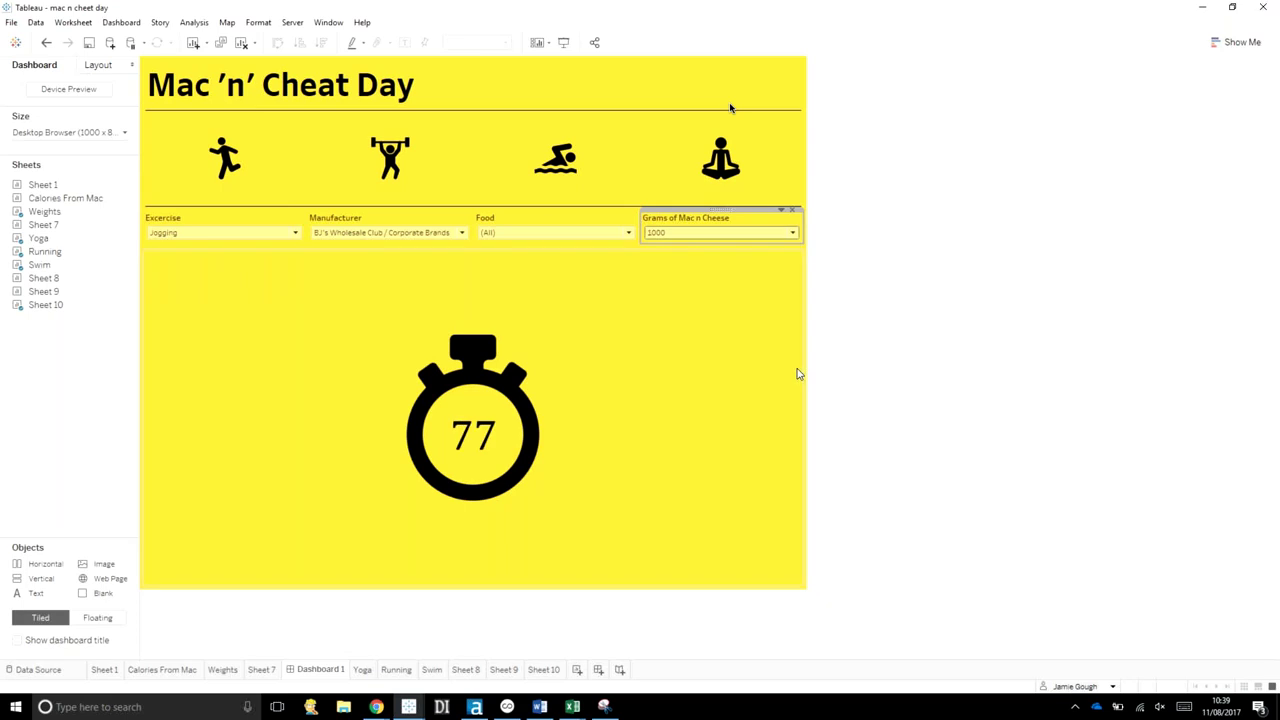
- Change the exercise first to Weight Lifting and finally to Yoga, keeping the same manufacturer and grams of mac n cheese
left_click(245, 234)
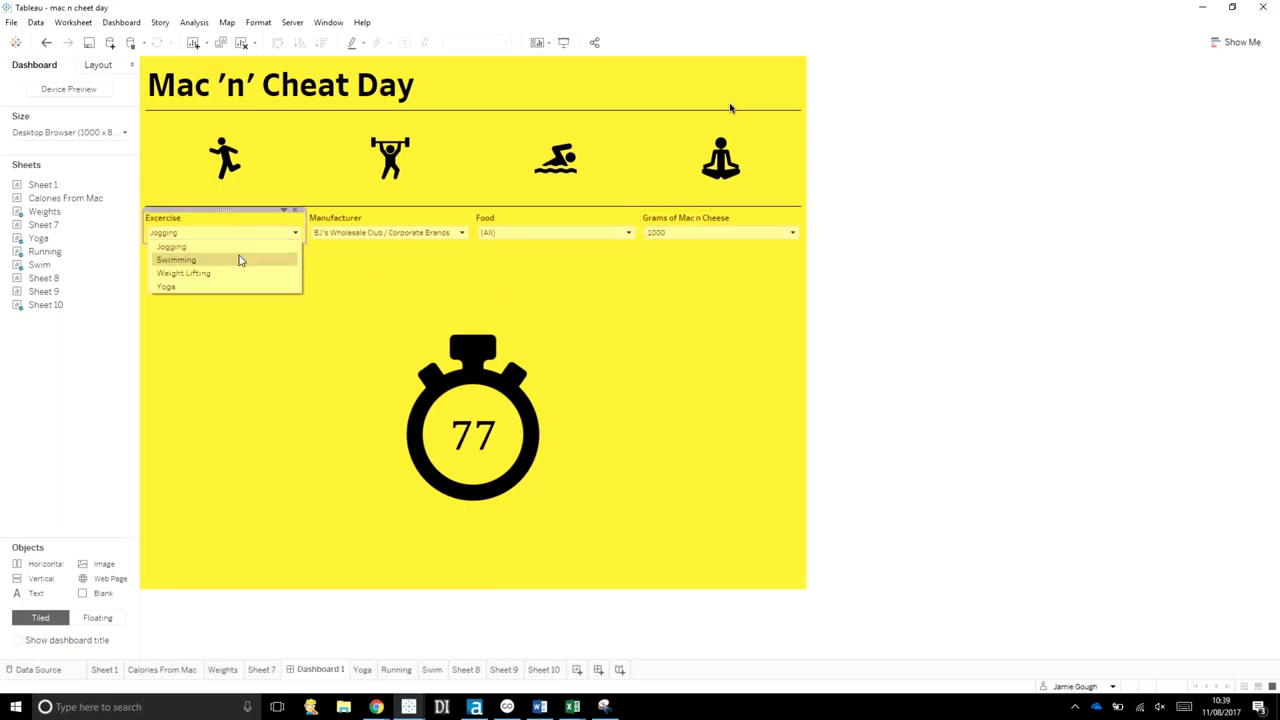
left_click(237, 274)
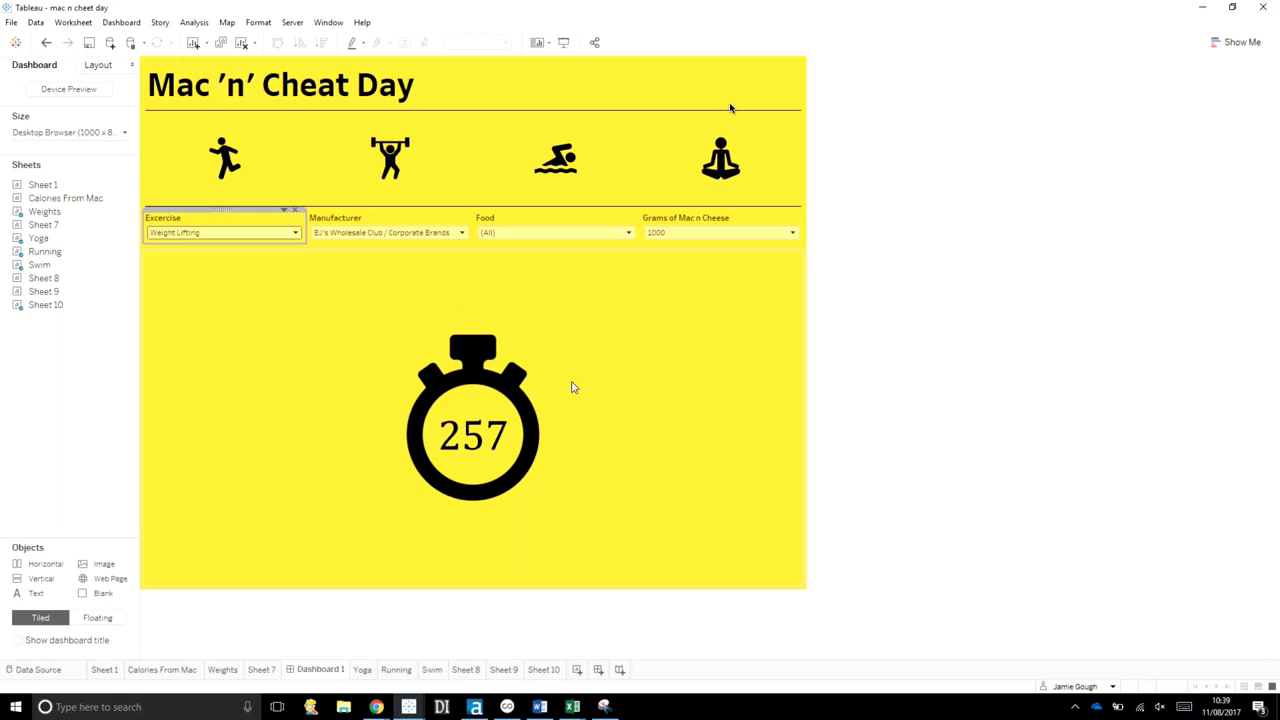
left_click(178, 232)
left_click(178, 282)
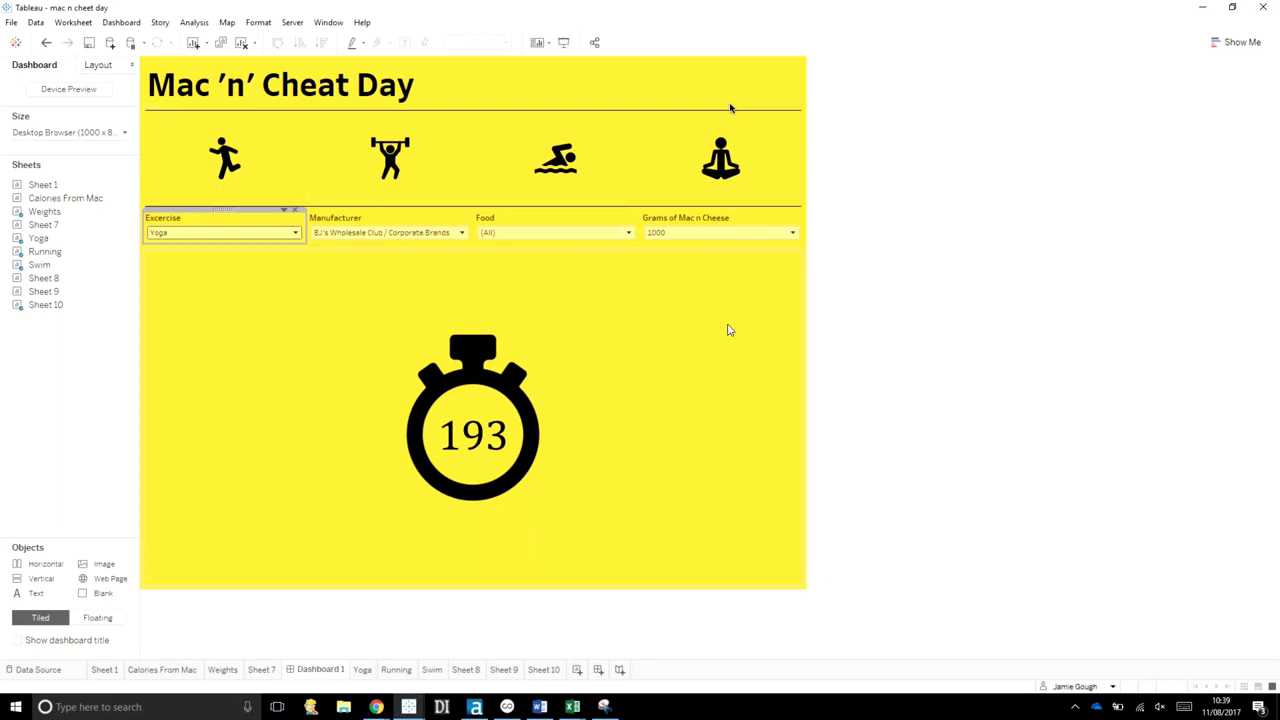
- Filter the manufacturer to MAC N' CHEETOS and set the food filter to (All)
left_click(549, 233)
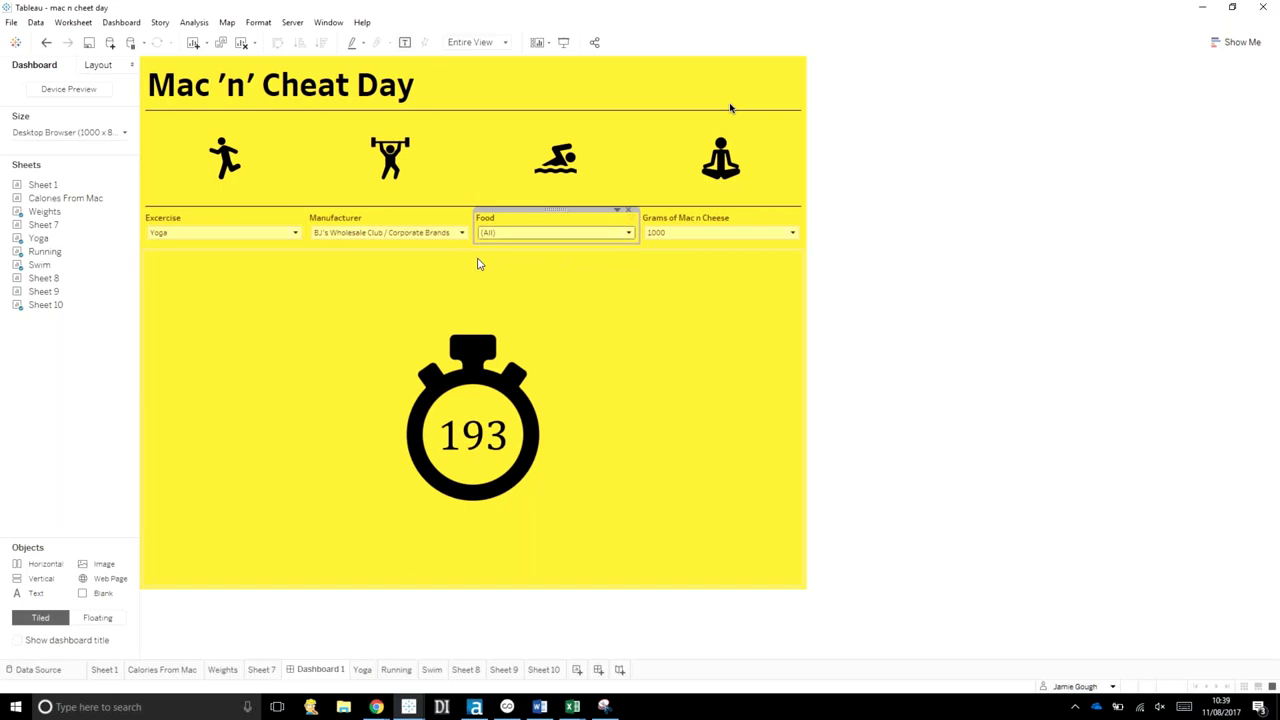
left_click(405, 233)
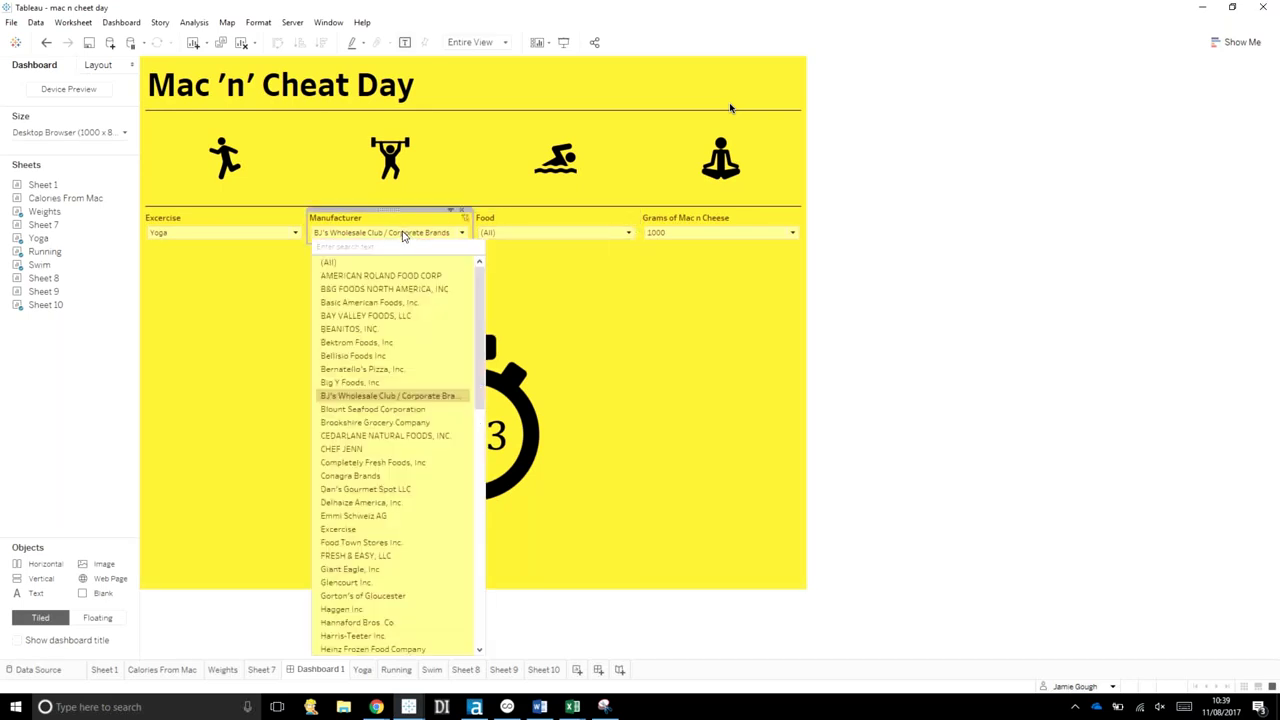
scroll(390, 458, "down", 3)
scroll(390, 458, "down", 6)
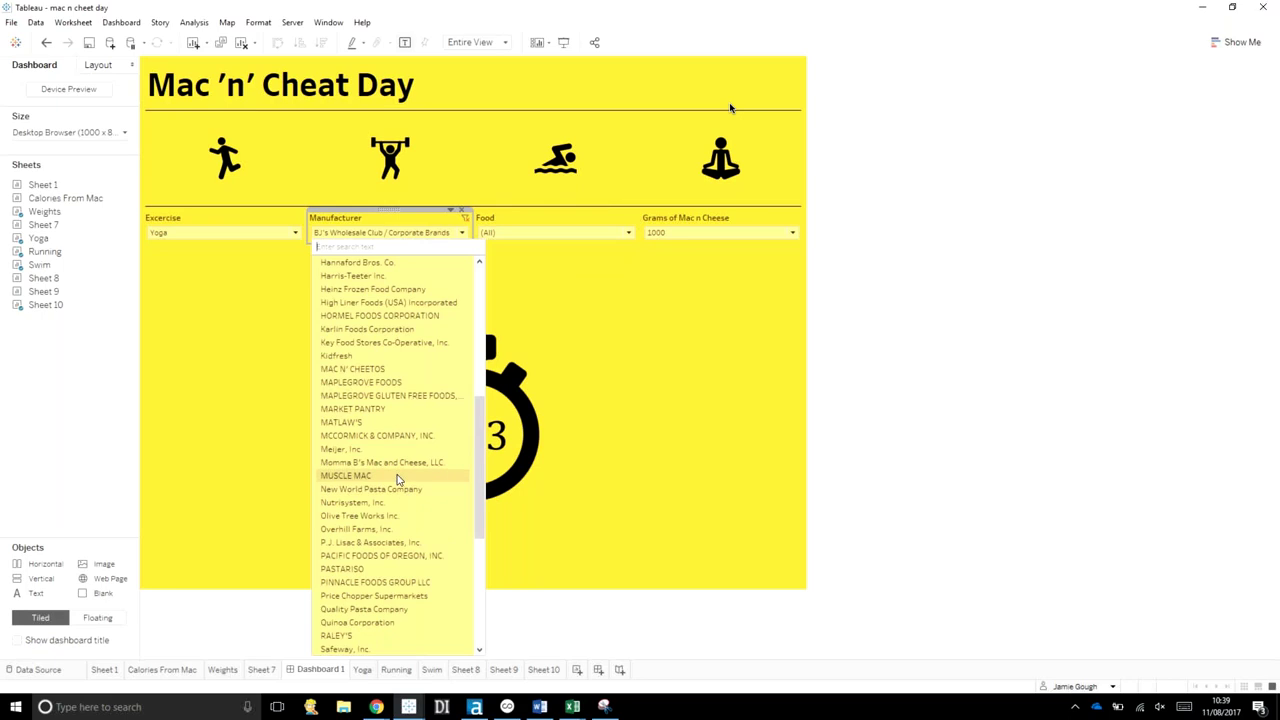
left_click(374, 369)
left_click(558, 233)
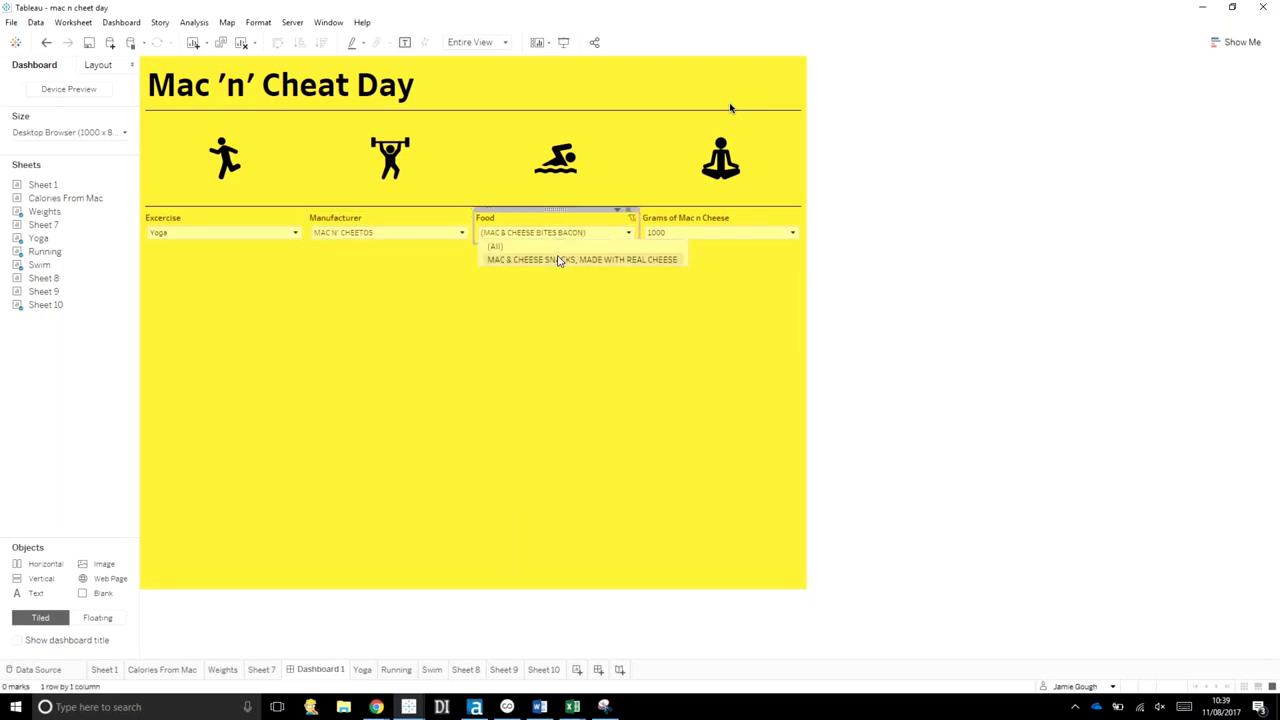
left_click(560, 259)
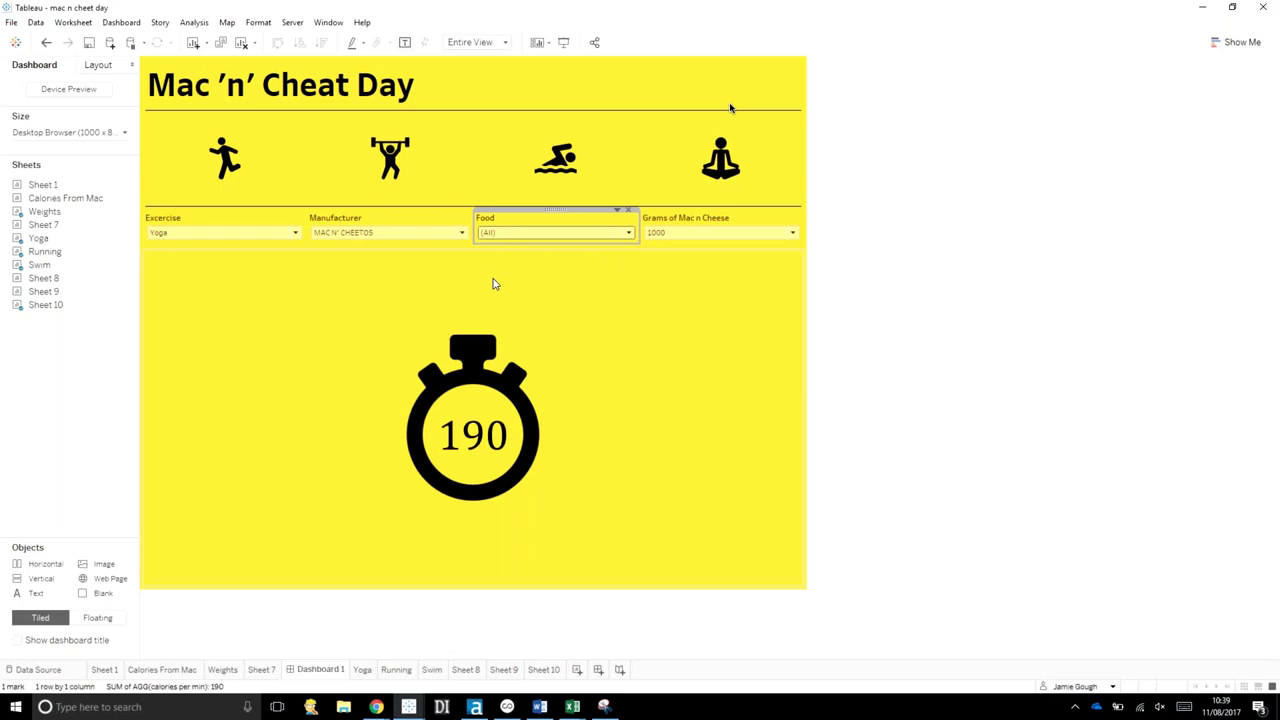
- Set the exercise to Jogging, and save and close the mac n cheet day workbook
left_click(228, 233)
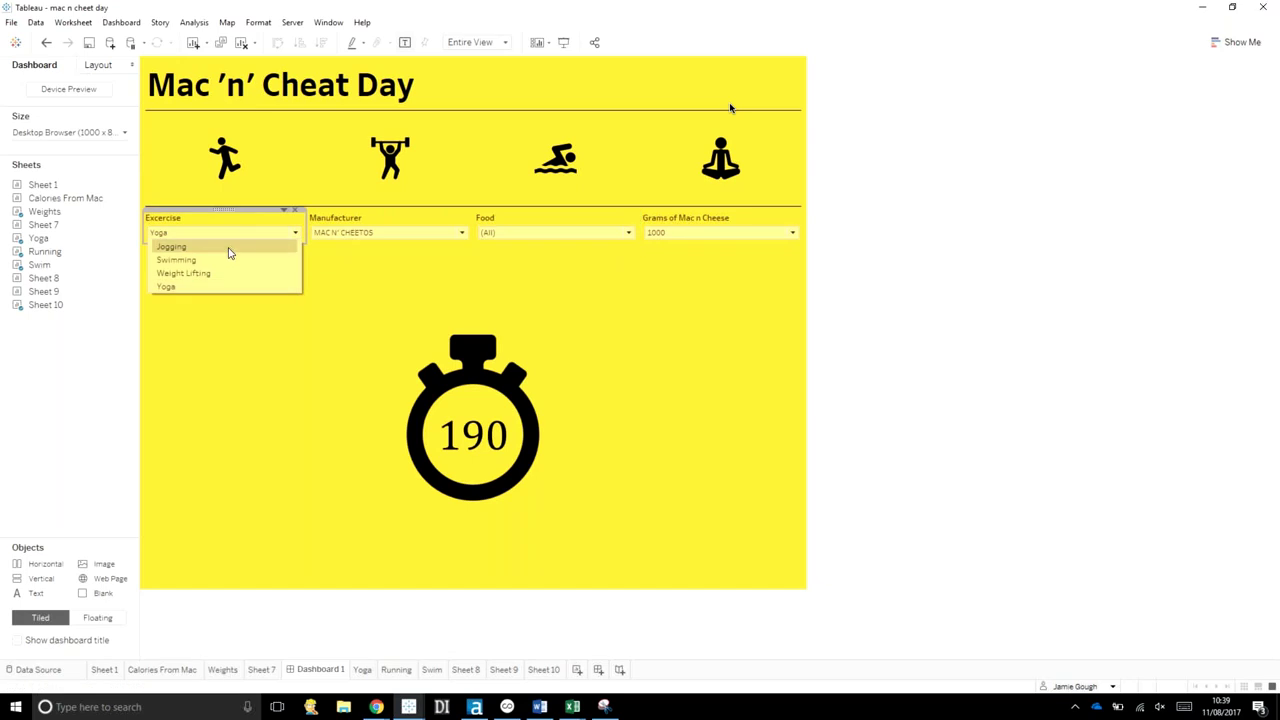
left_click(228, 247)
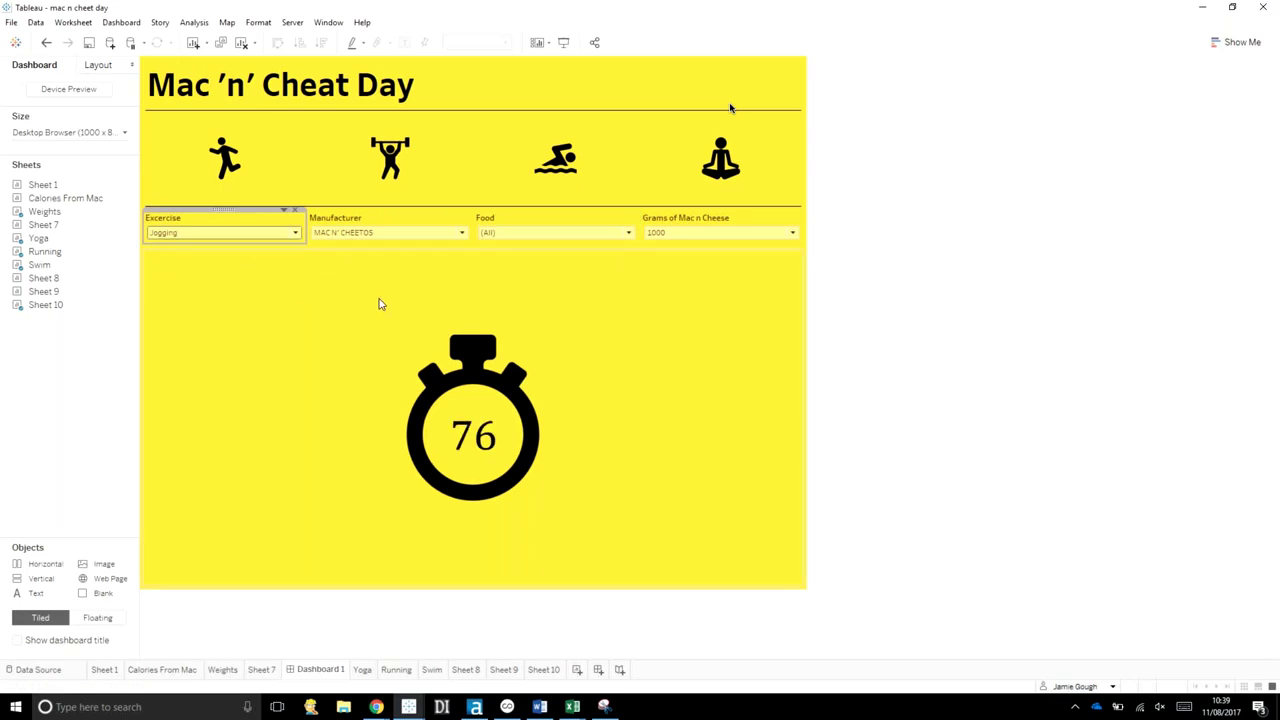
left_click(1003, 246)
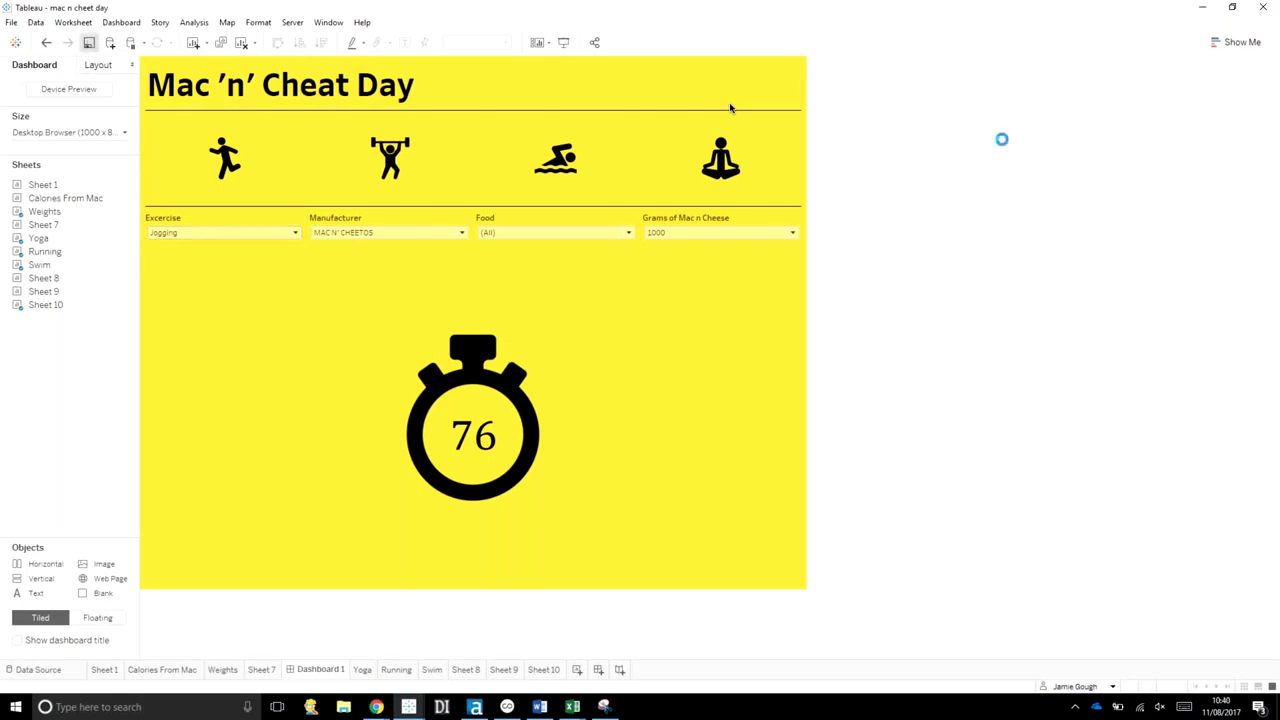
left_click(1263, 7)
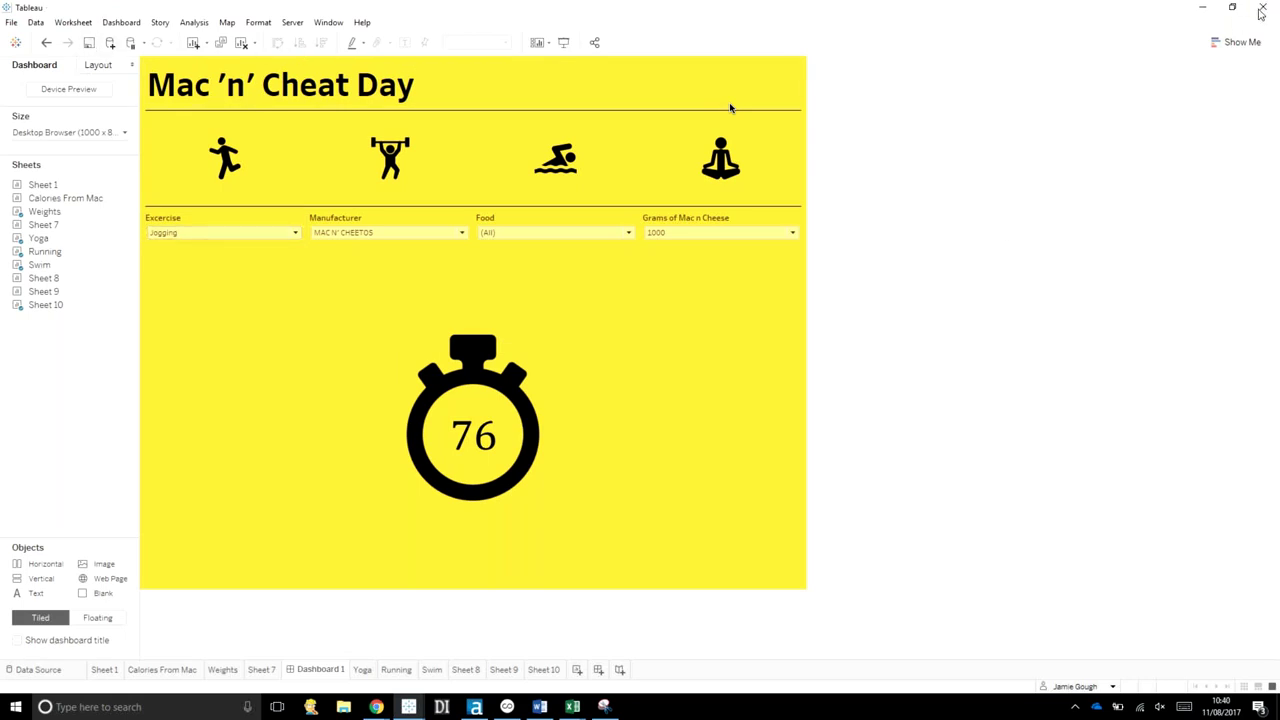